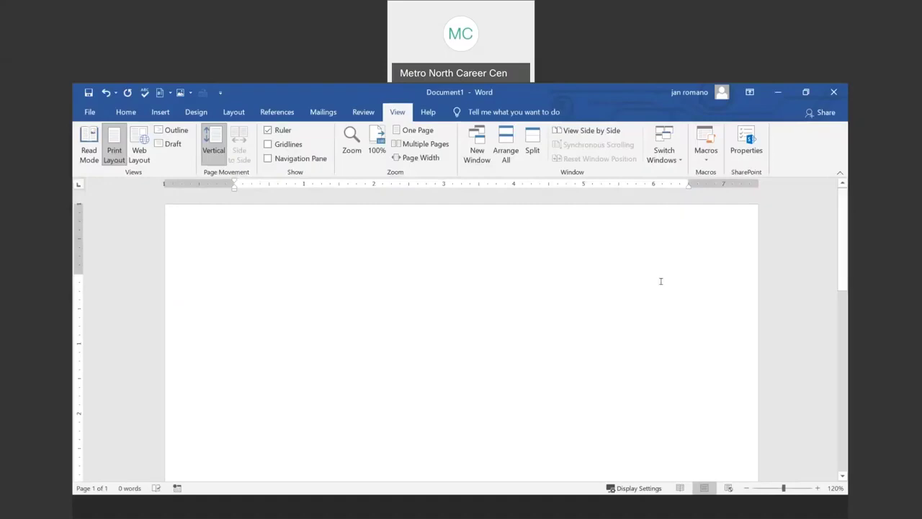
Start a new line with two more tab spaces on the blank page and bring up the Home ribbon
key(Return)
key(Tab)
key(Tab)
key(Tab)
key(Tab)
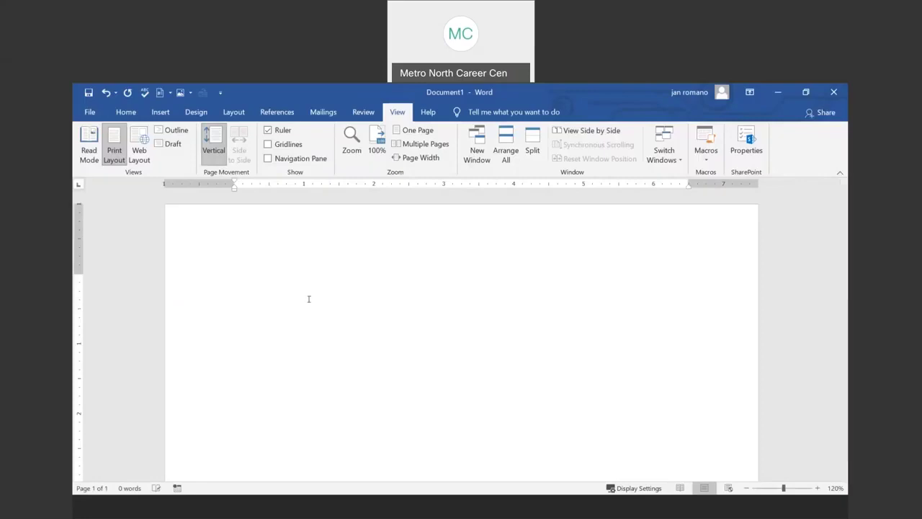
key(Tab)
scroll(301, 112, up, 6)
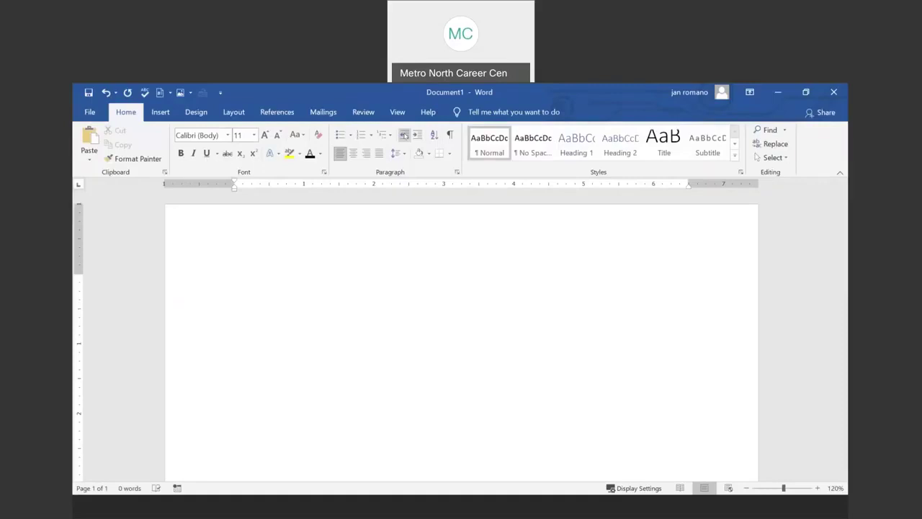
Show the formatting marks and delete both lines of tab marks, leaving an empty page
click(404, 136)
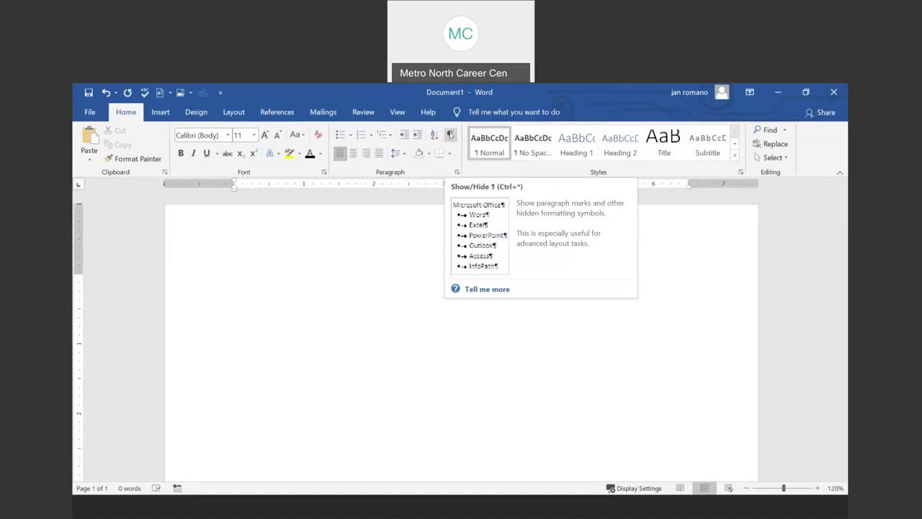
click(451, 134)
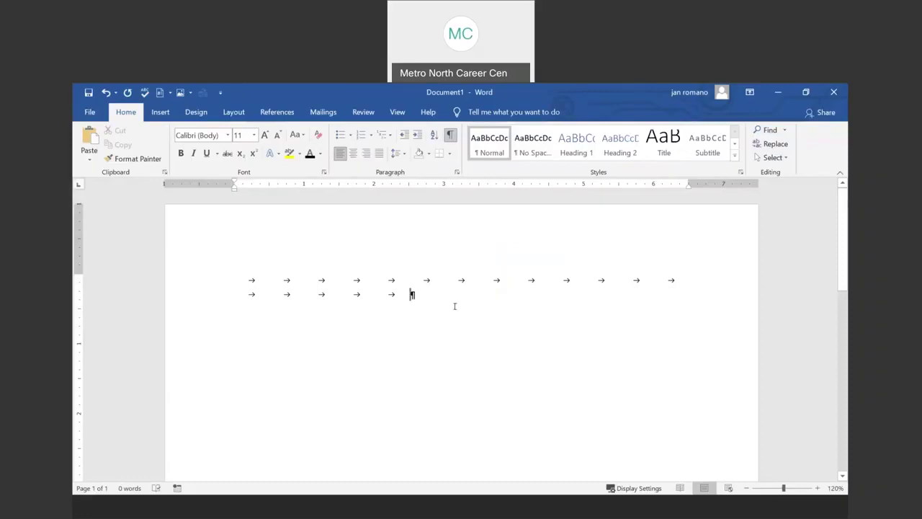
triple_click(411, 295)
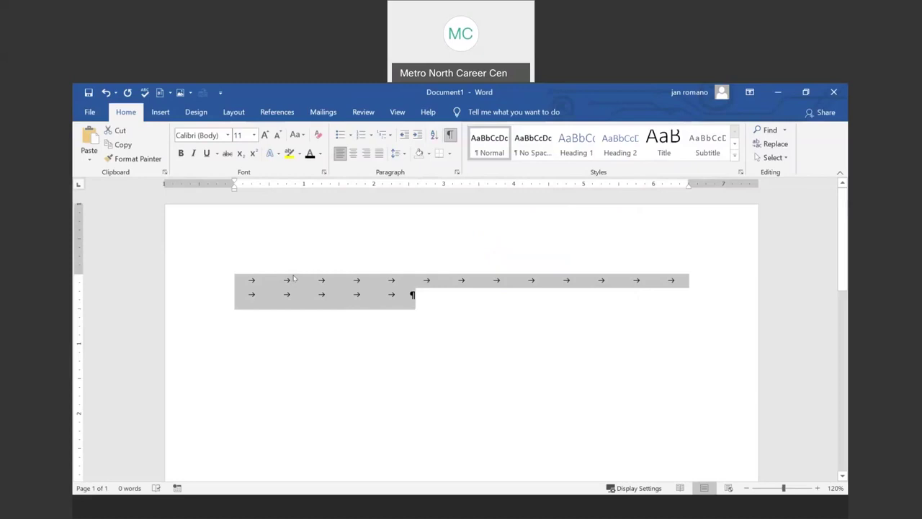
key(Delete)
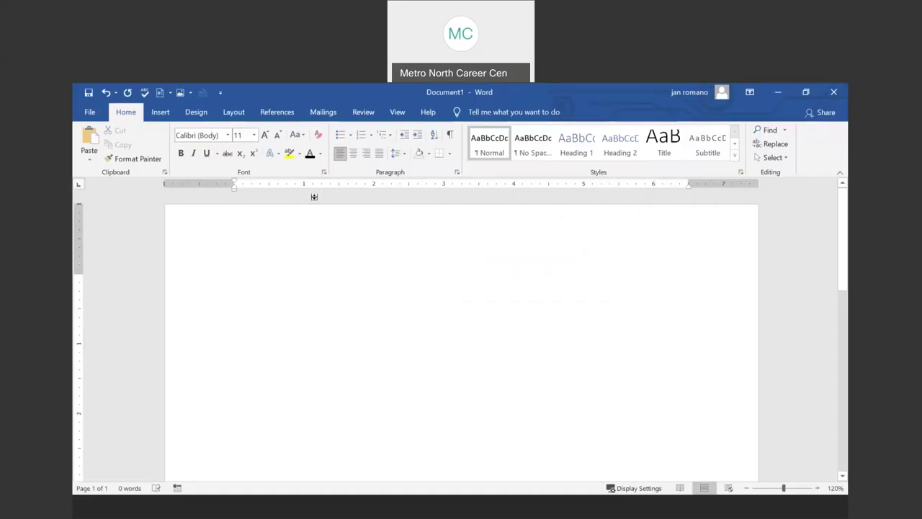
Type the heading 'Skills', start a new line, and set left tab stops at 2 and 4 inches
text(Skills)
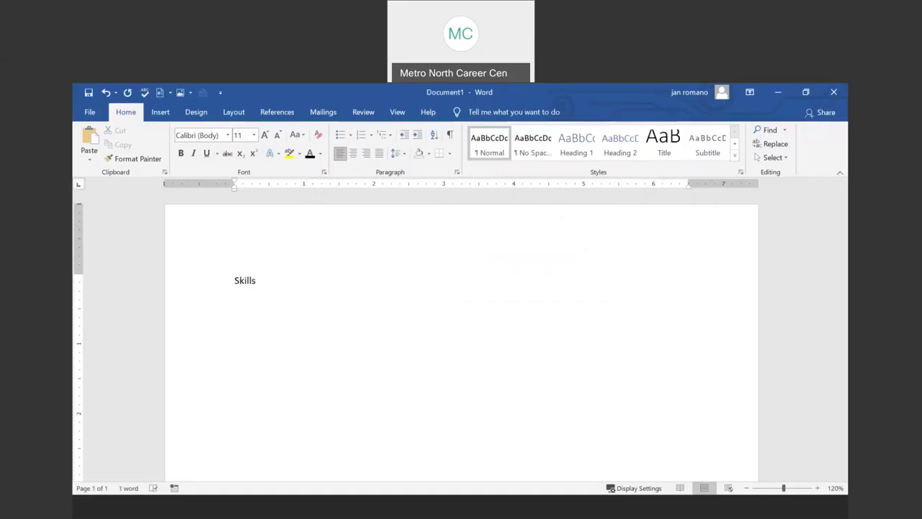
key(Return)
click(374, 187)
click(374, 186)
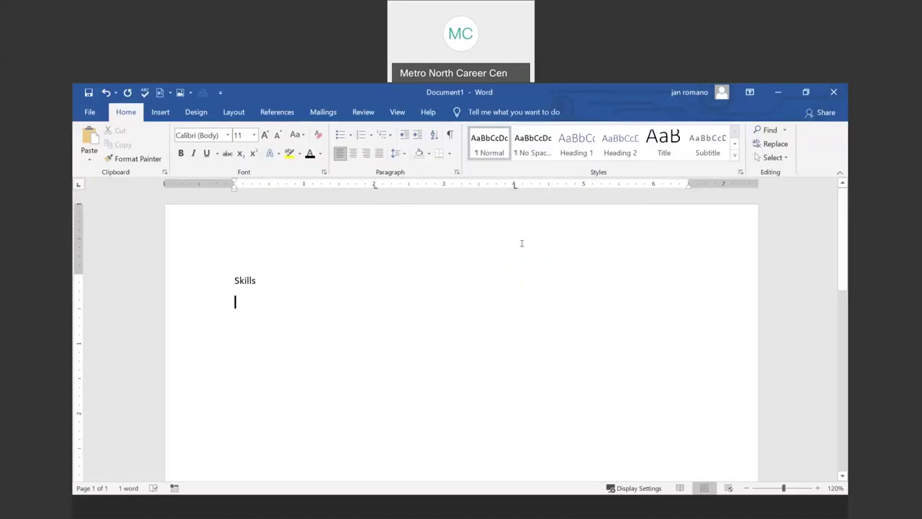
Enter two tabbed rows, 'PowerPoint / Excel' and 'Outlook / Word', aligned at the 2- and 4-inch stops
key(Tab)
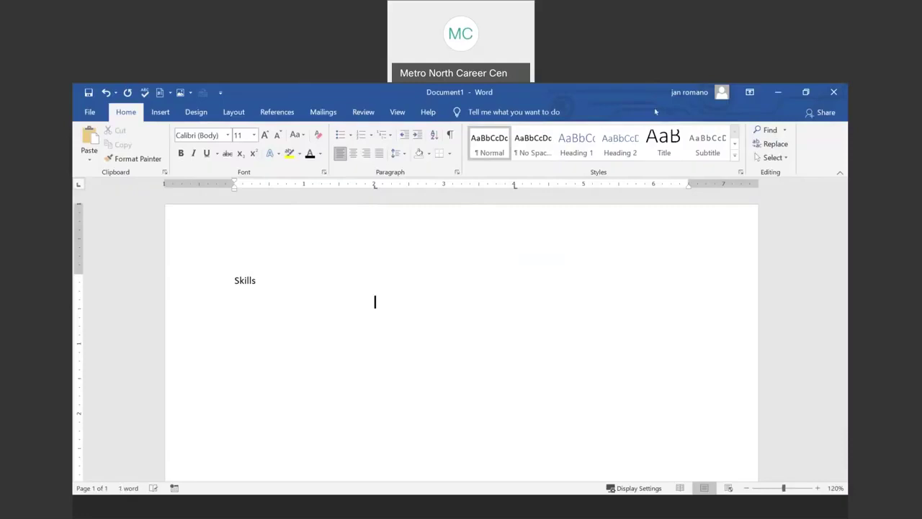
text(PowerPoint)
key(Tab)
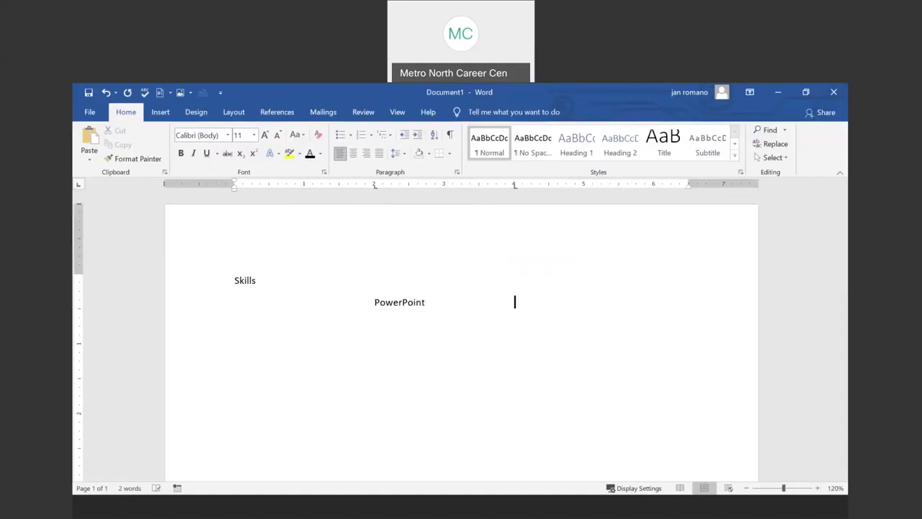
text(Excel)
key(Return)
key(Tab)
text(Outlook)
key(Tab)
text(Word)
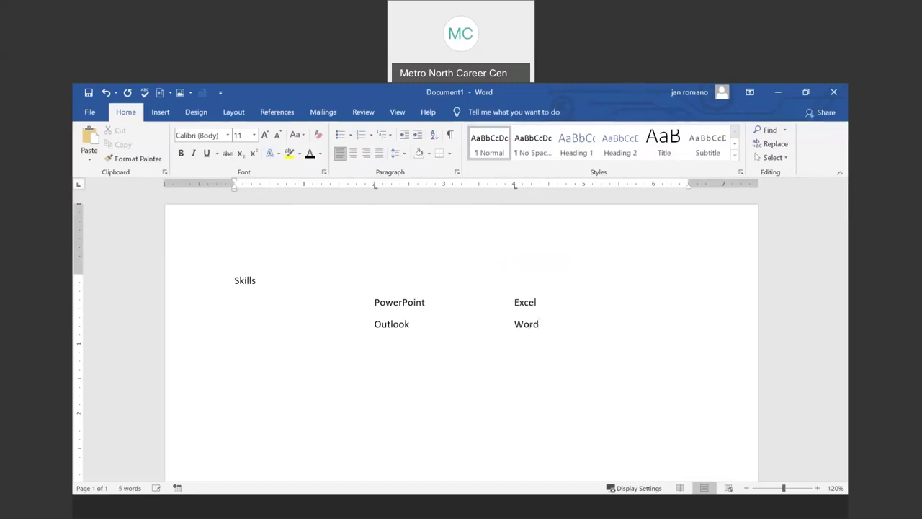
key(Return)
key(Return)
Show the formatting marks to inspect the tab arrows before and after PowerPoint
click(451, 135)
click(450, 135)
click(304, 301)
click(470, 299)
Hide the formatting marks and switch to the PowerPoint 'Setting Tabs' slide 7 of 15
key(ctrl+shift+8)
key(alt+Tab)
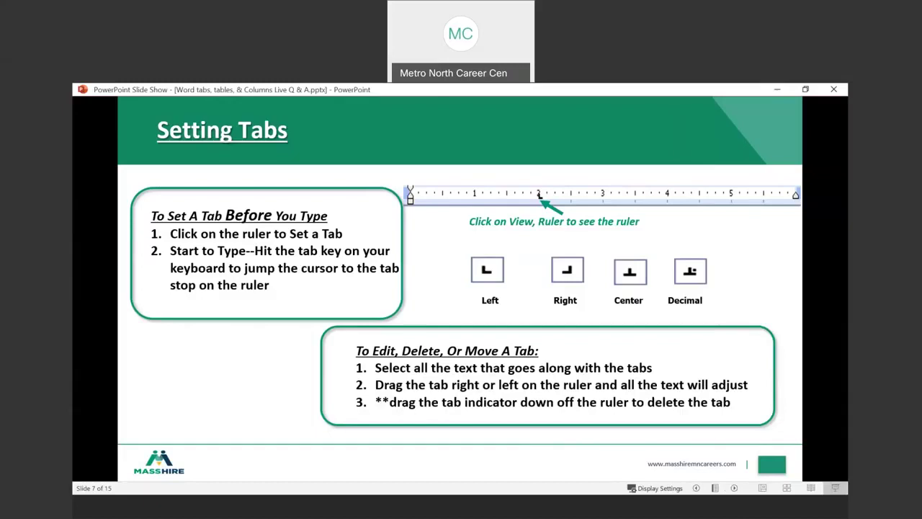
key(ctrl)
key(ctrl)
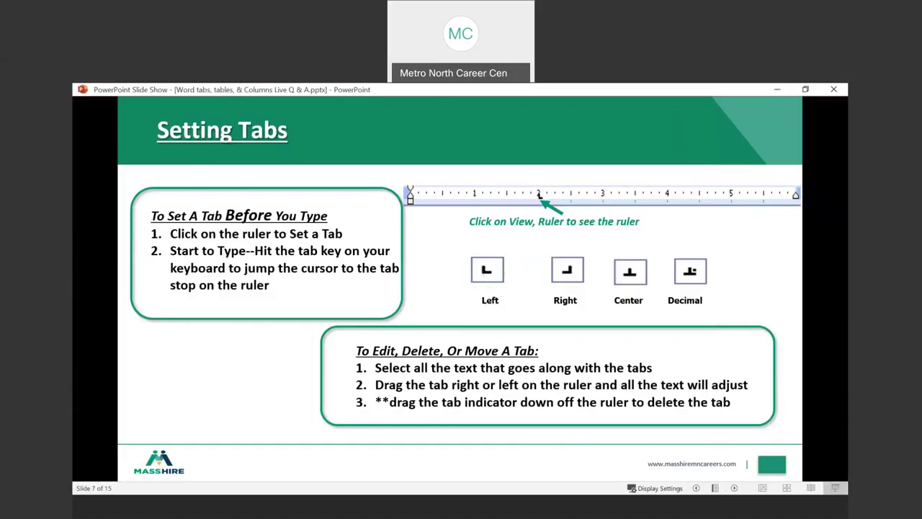
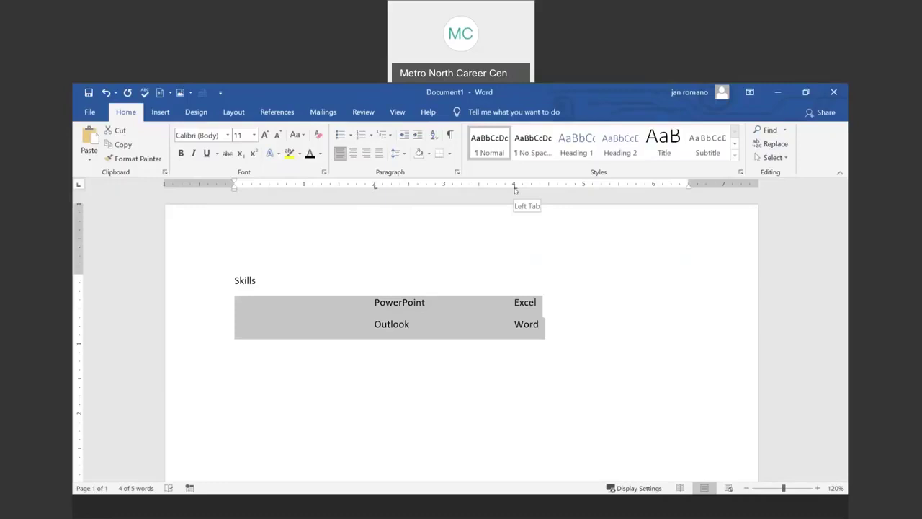
Move the Excel/Word tab stop from 4" to about 4.5" and the PowerPoint/Outlook tab from 2" to 2.5"
click(514, 185)
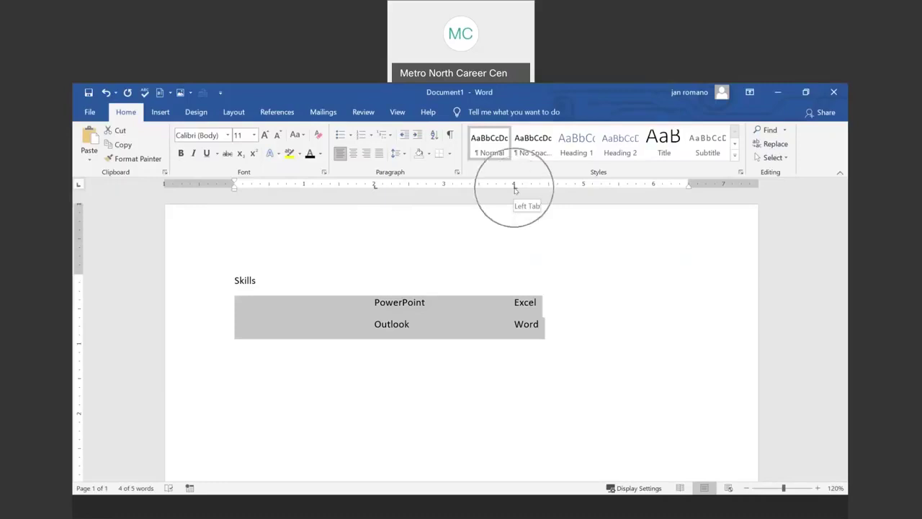
click(515, 186)
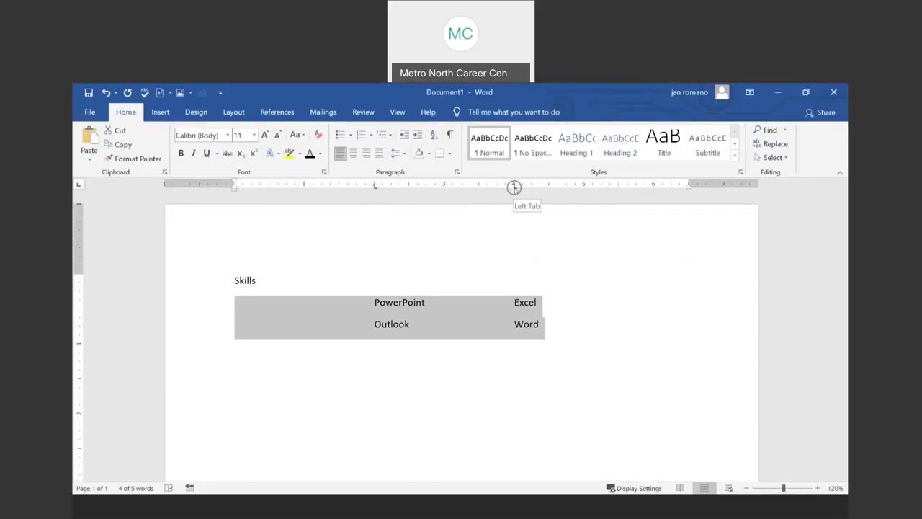
drag(515, 186, 515, 188)
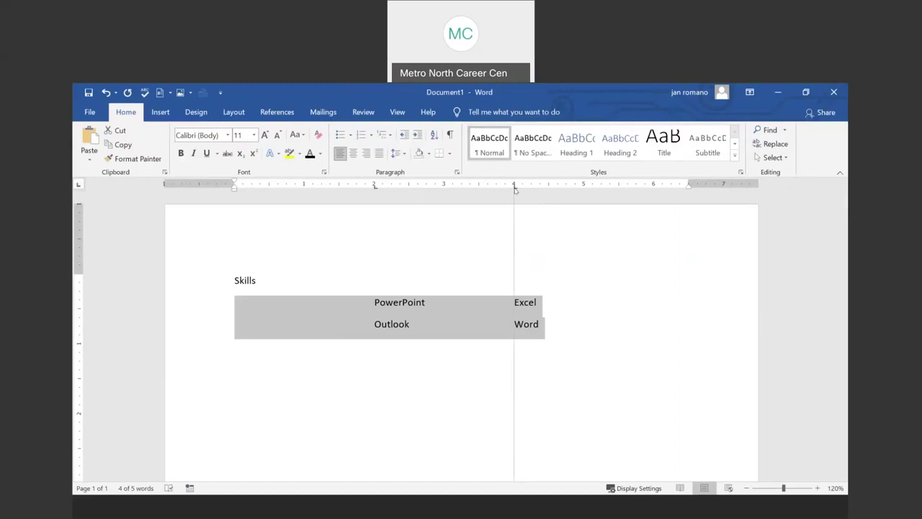
drag(515, 188, 545, 188)
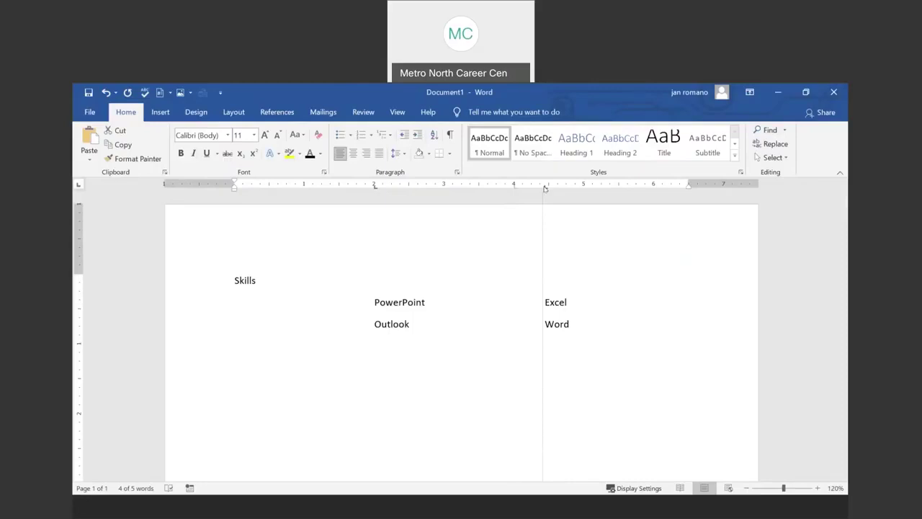
drag(544, 188, 545, 188)
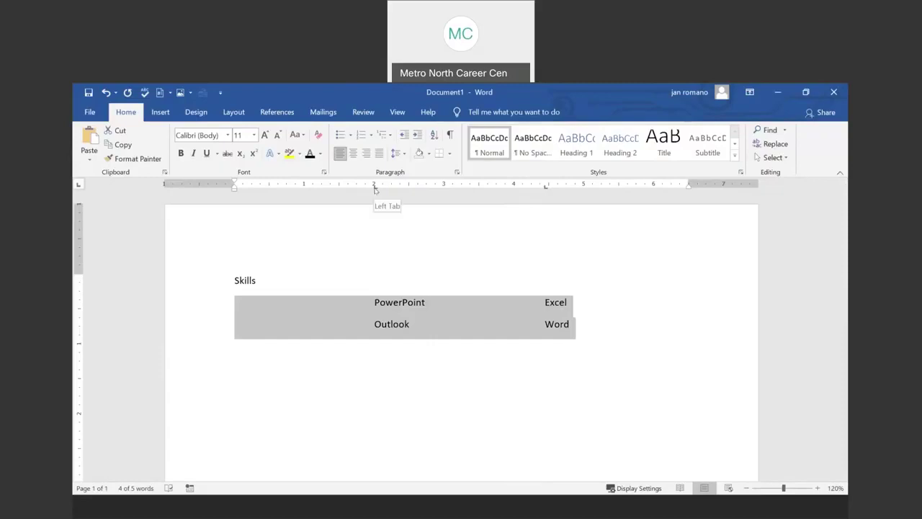
drag(375, 189, 410, 190)
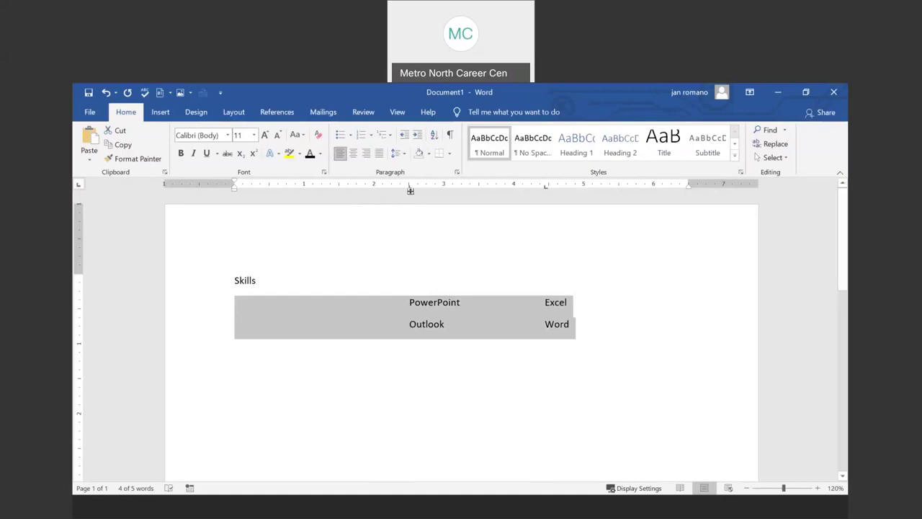
Undo the last two tab stop changes to the skills list
click(411, 189)
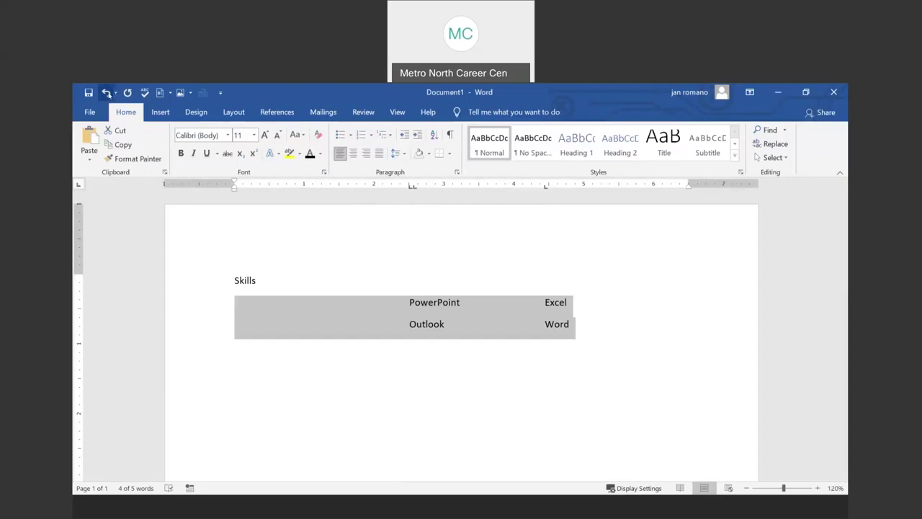
click(106, 94)
click(106, 93)
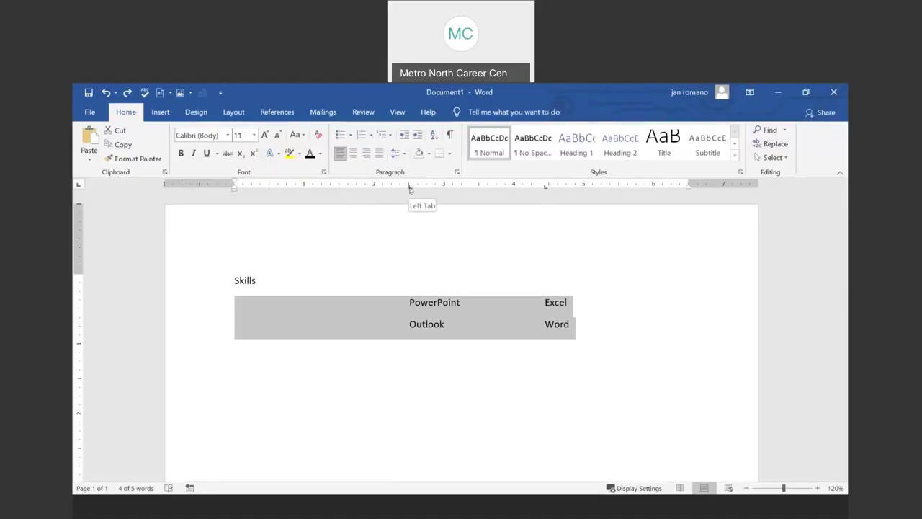
Drag the first-column tab stop down off the ruler to delete it
click(409, 187)
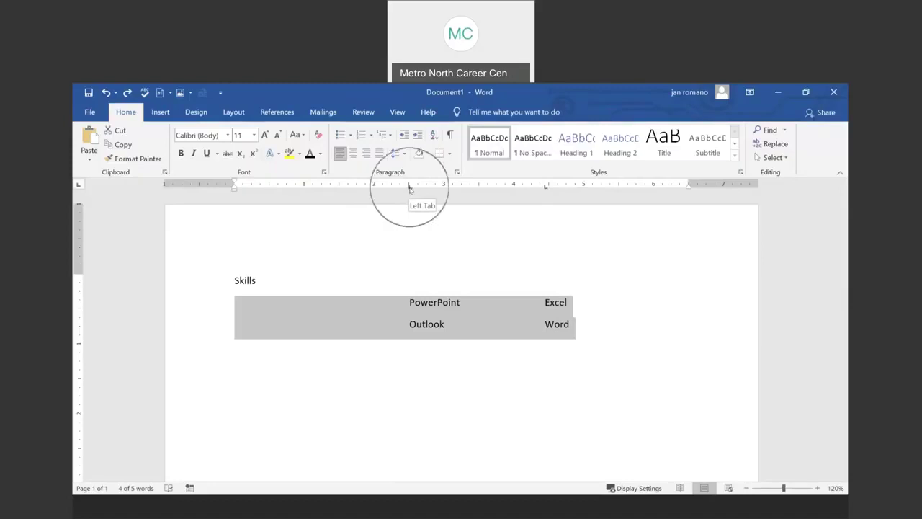
mouse_move(409, 187)
mouse_down()
mouse_move(383, 189)
mouse_move(382, 199)
mouse_up()
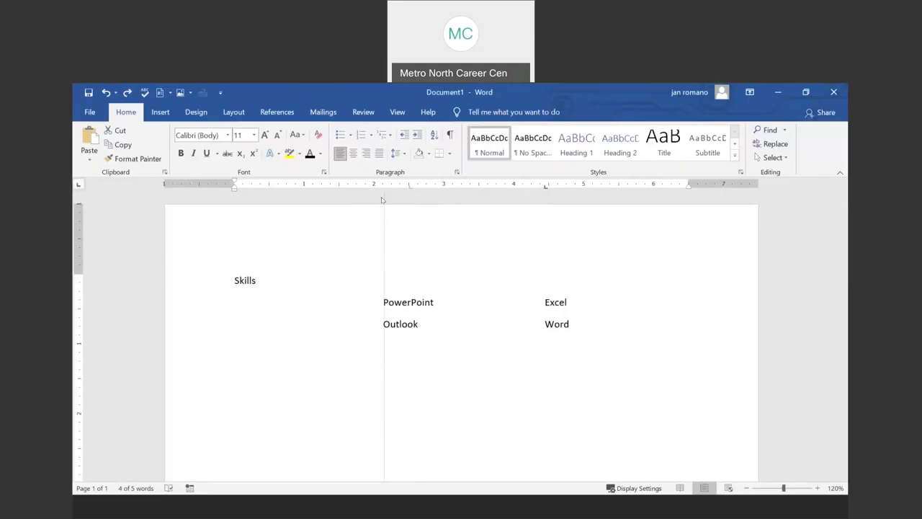
drag(382, 199, 383, 204)
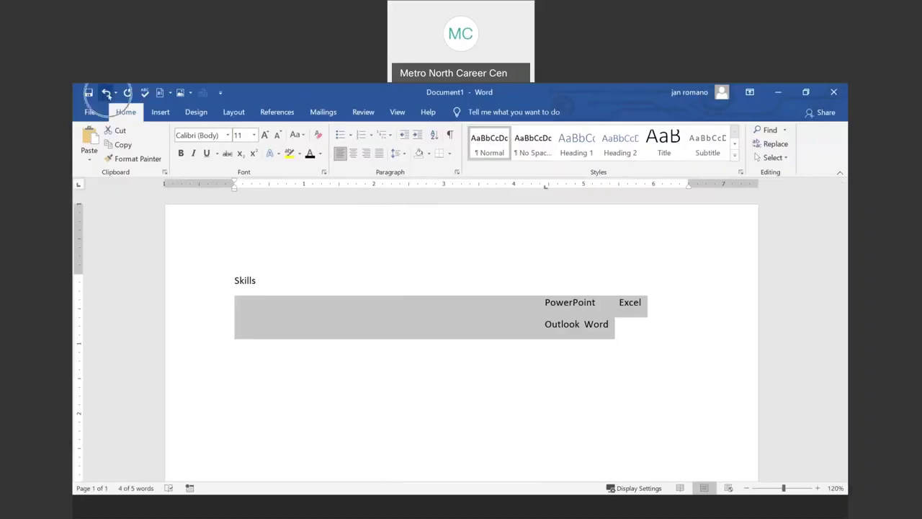
Undo the deletion, return the PowerPoint/Outlook tab to 2", and switch to the Setting Tabs slide show
click(106, 93)
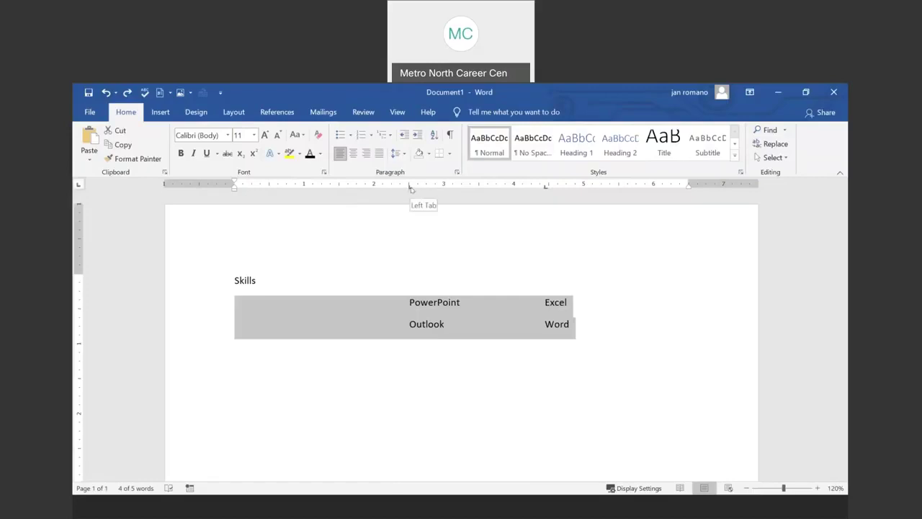
drag(410, 189, 374, 189)
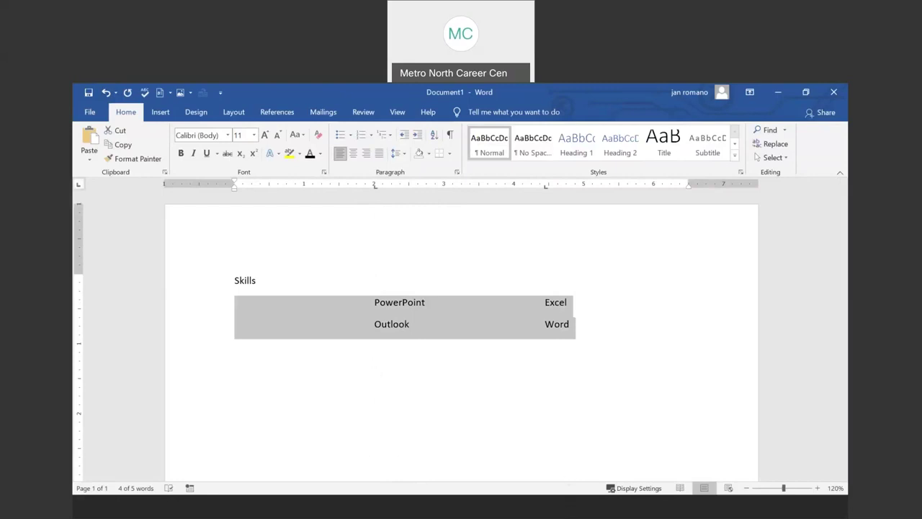
key(alt+Tab)
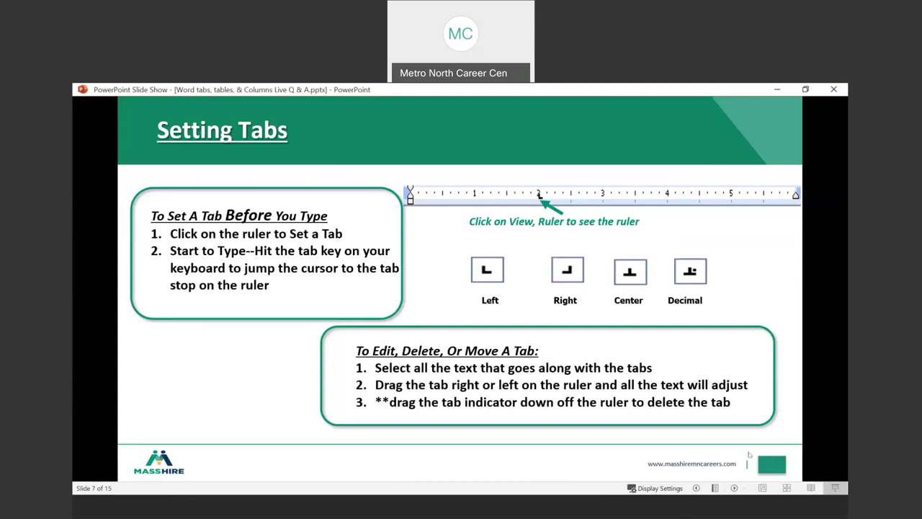
Switch from the Setting Tabs slide show back to the Word document
key(alt+Tab)
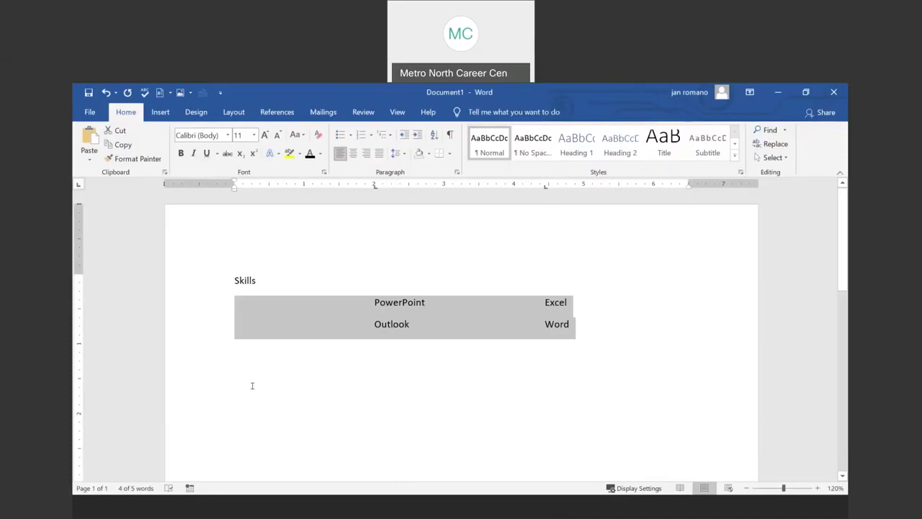
Add a 'Products/Inventory' heading below the skills list, followed by a new empty line
click(402, 303)
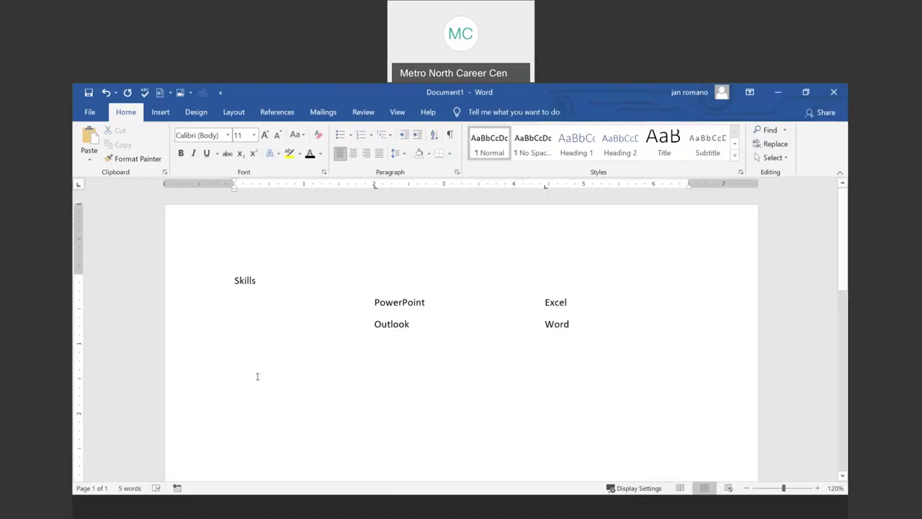
click(586, 324)
key(Return)
key(Return)
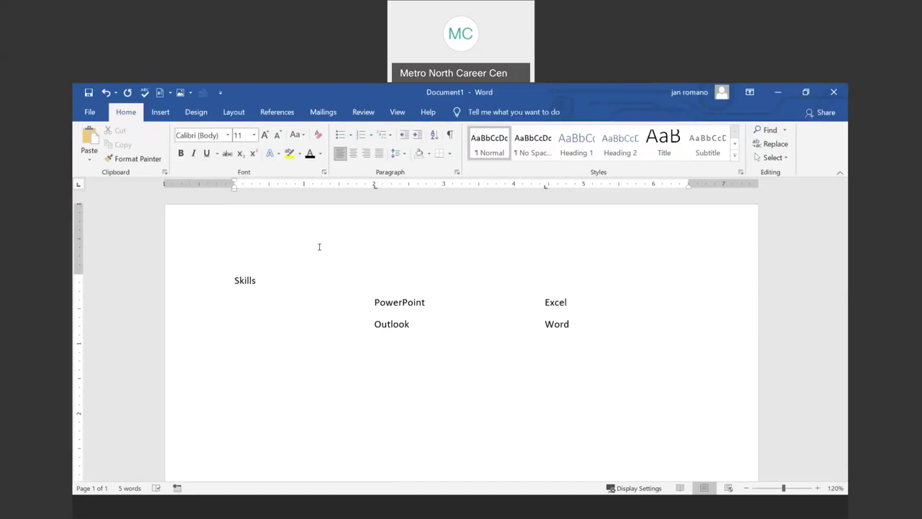
text(Proc)
text(ucts)
text(/)
text(Invent)
text(ory)
key(Return)
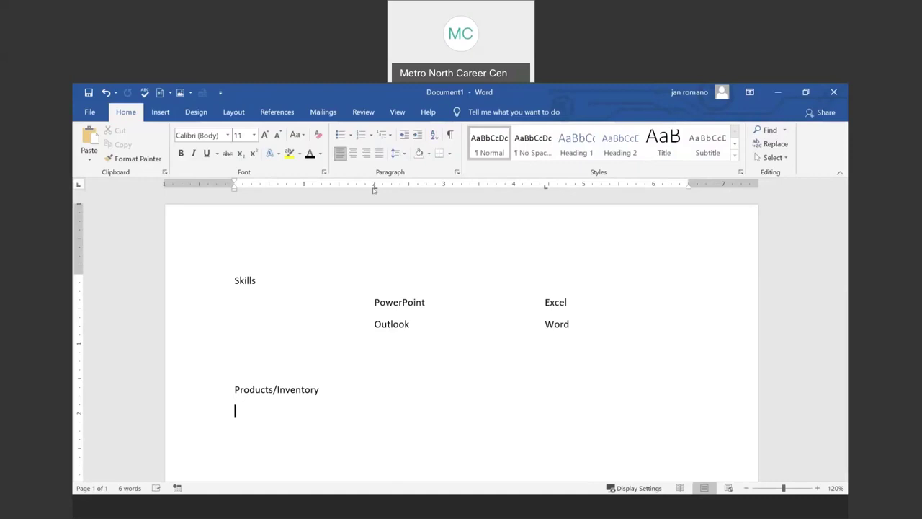
Clear the inherited 2" and 4.5" tab stops on the new line and select the Right Tab type
click(235, 409)
click(243, 412)
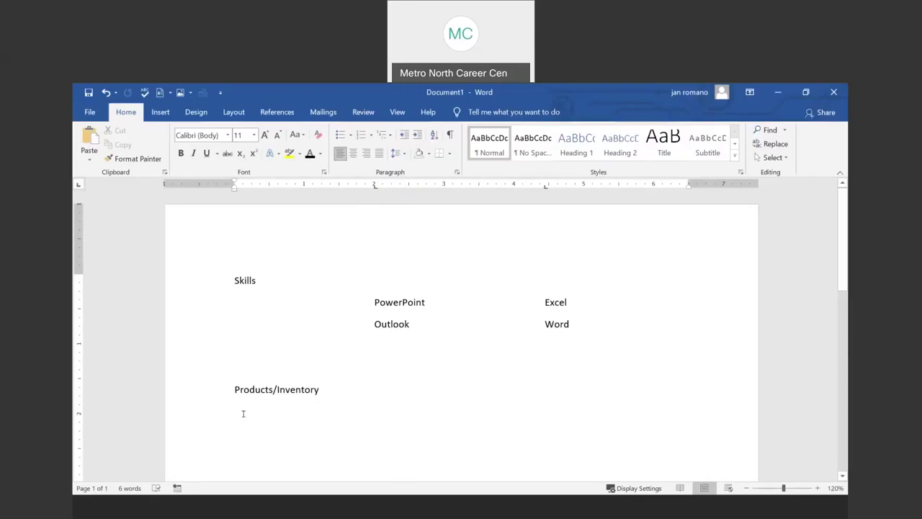
click(237, 410)
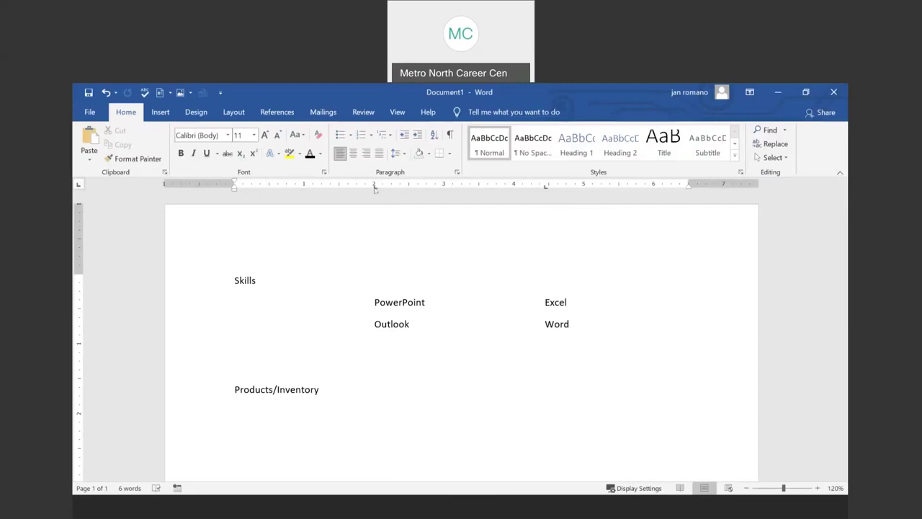
click(374, 185)
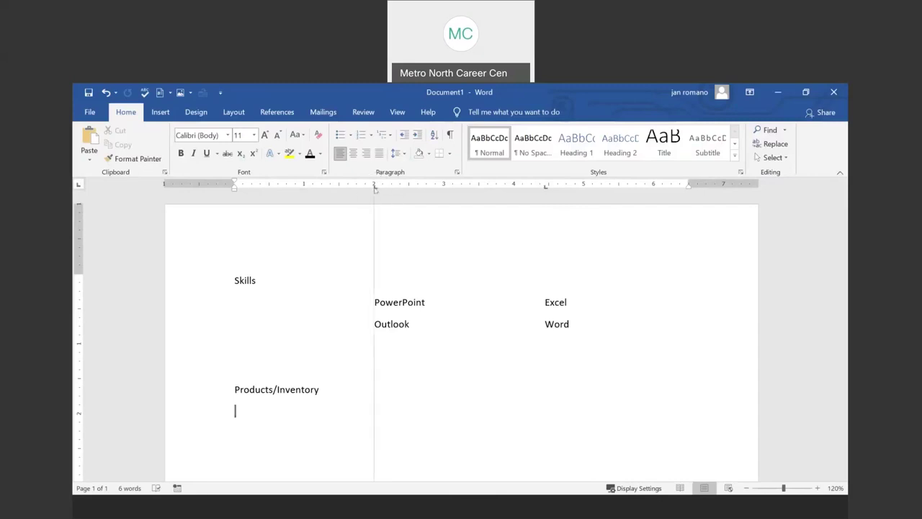
click(546, 186)
click(546, 187)
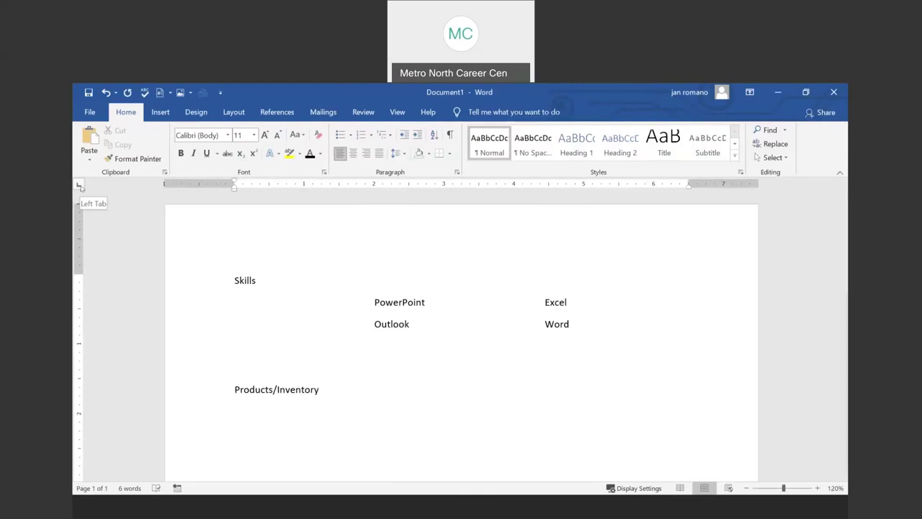
click(79, 186)
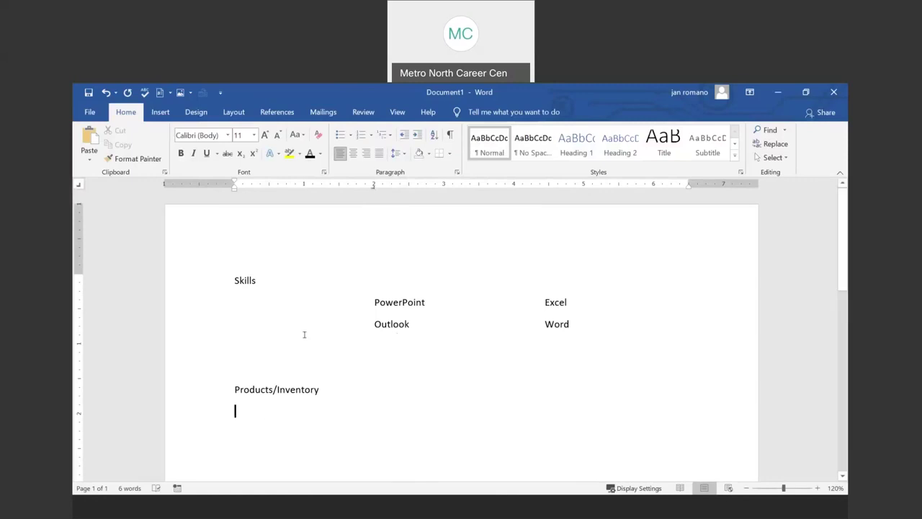
List Product 1, 2 and 3 with quantities 1,000, 50 and 100 at the right tab
text(Product )
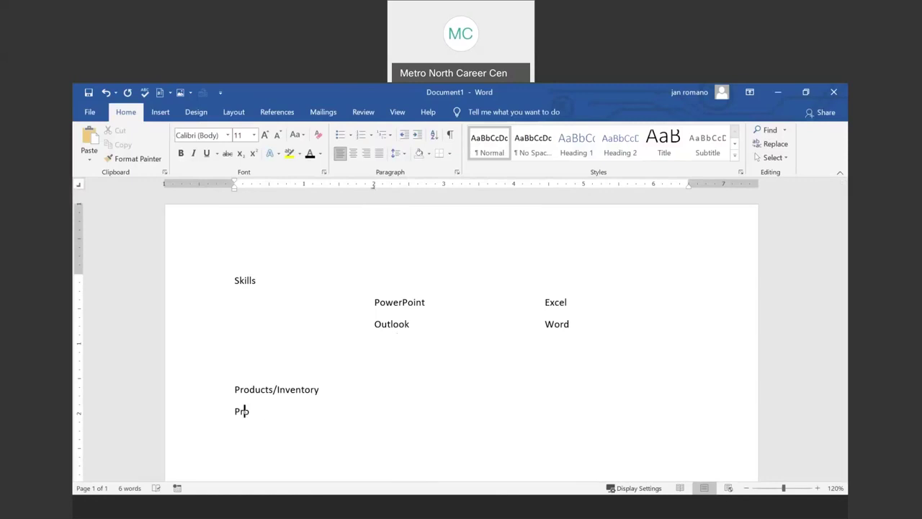
text(1)
key(Tab)
text(1,000)
key(Return)
text(Product 2)
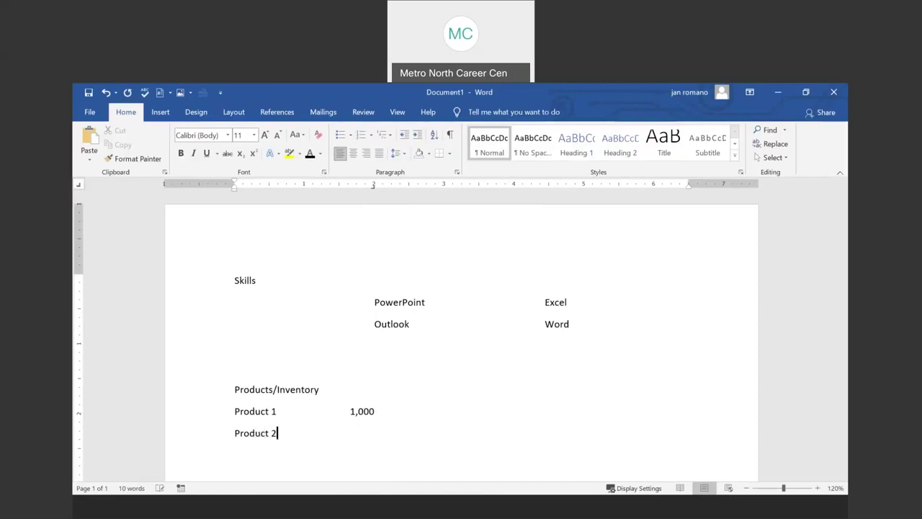
key(Tab)
text(50)
key(Return)
text(Prod)
key(BackSpace)
text(duct 3)
key(Tab)
text(100)
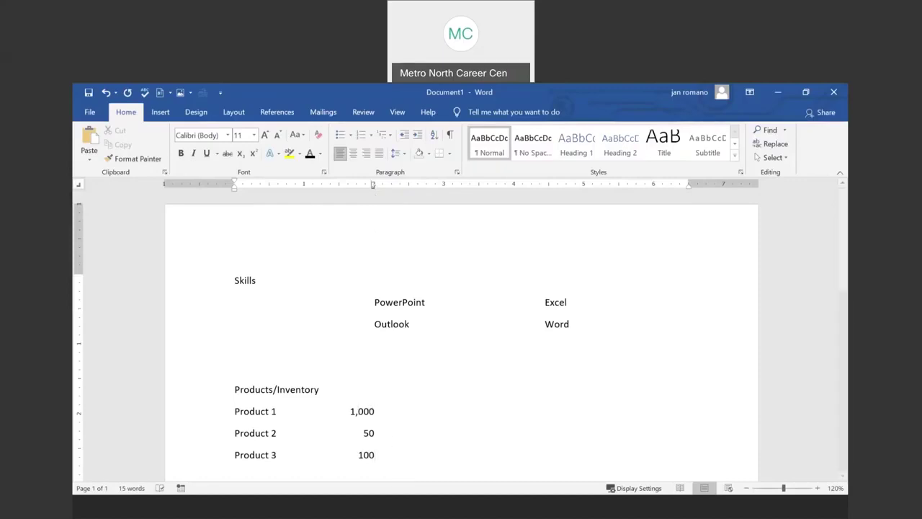
double_click(373, 185)
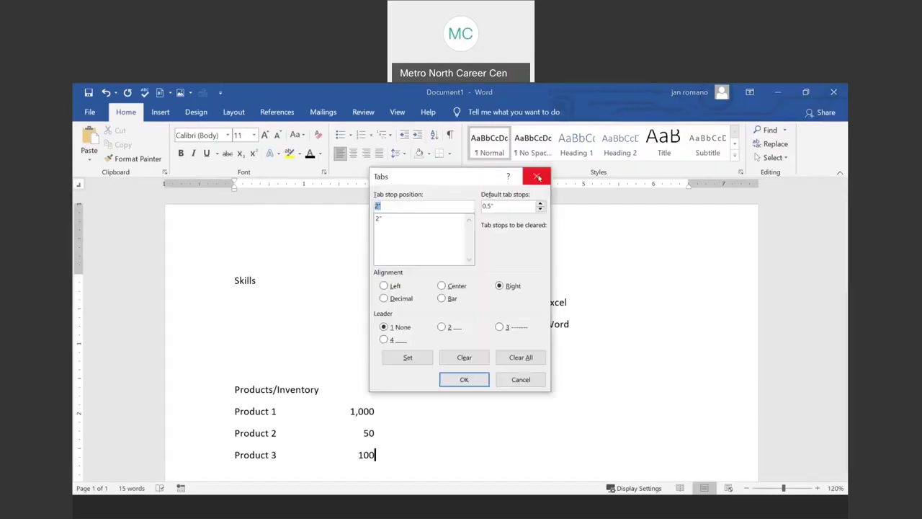
click(537, 176)
drag(373, 187, 371, 189)
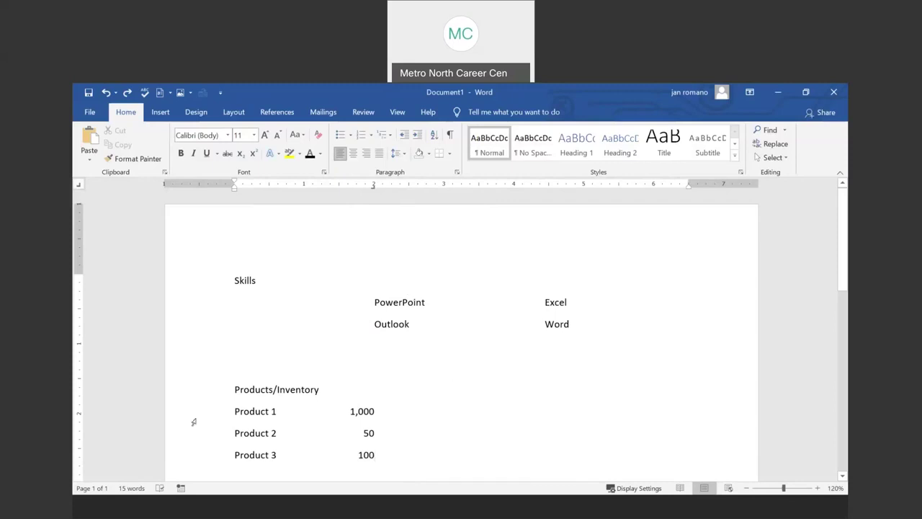
Move the Product quantities' right tab further right, then check the Outlook and Word tab stops
drag(190, 414, 197, 454)
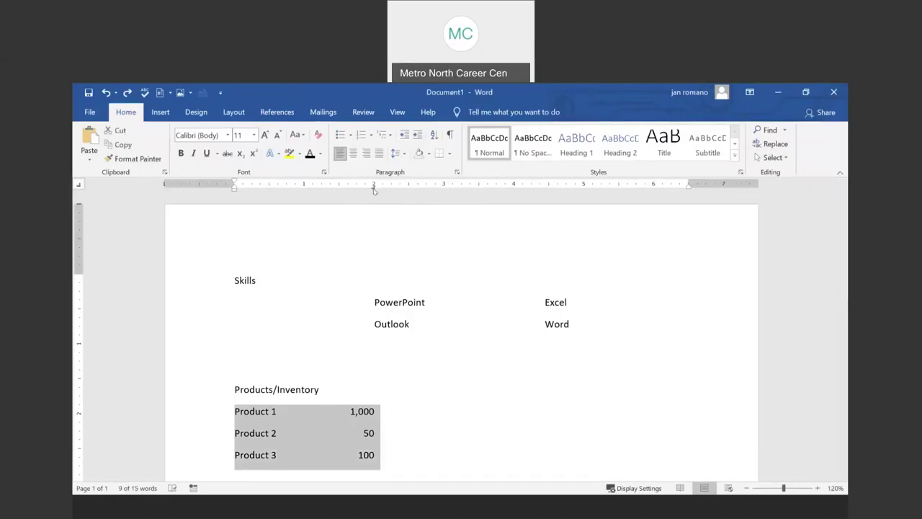
drag(374, 188, 443, 188)
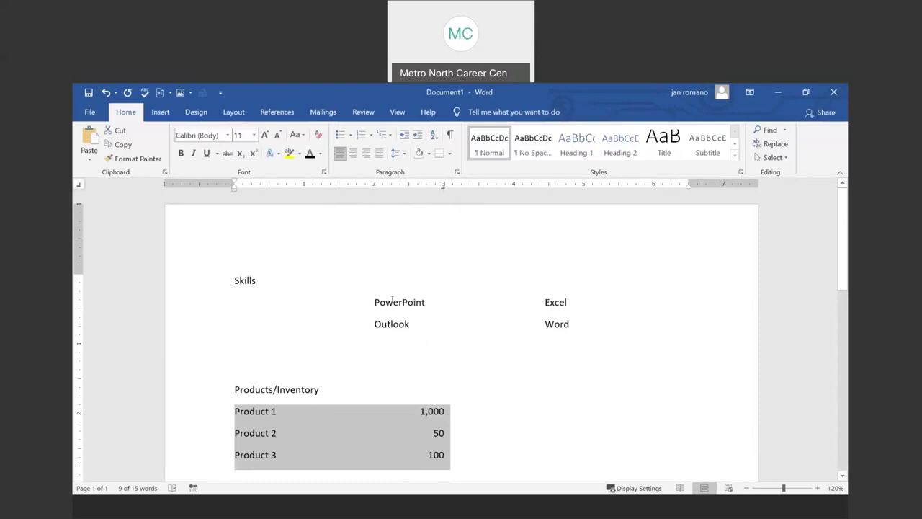
click(400, 302)
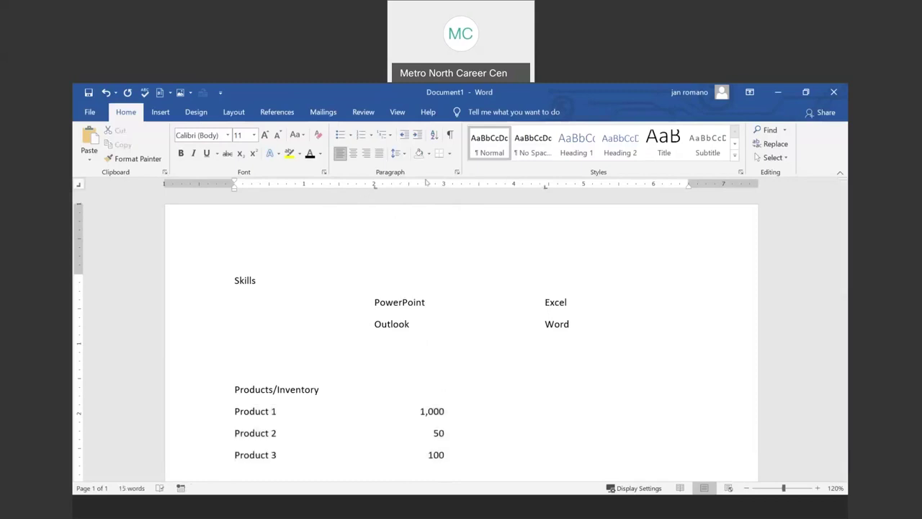
click(393, 324)
click(560, 324)
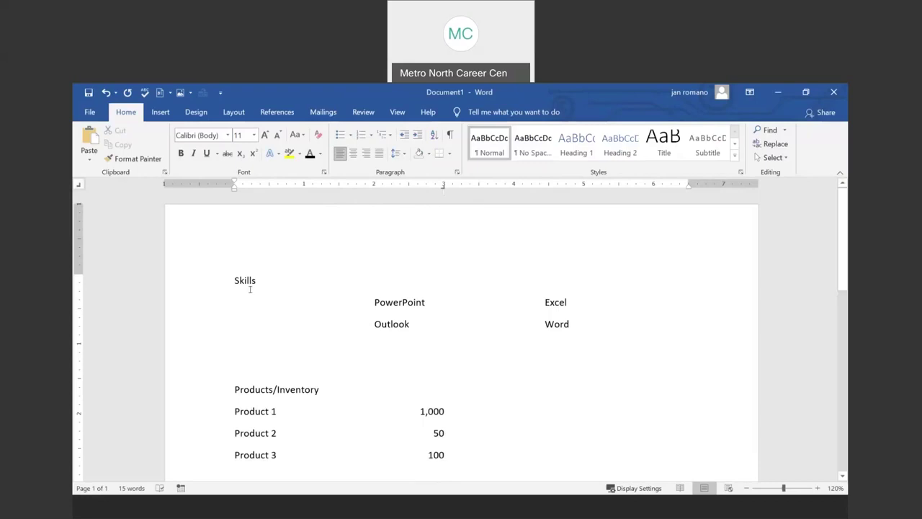
drag(204, 305, 204, 326)
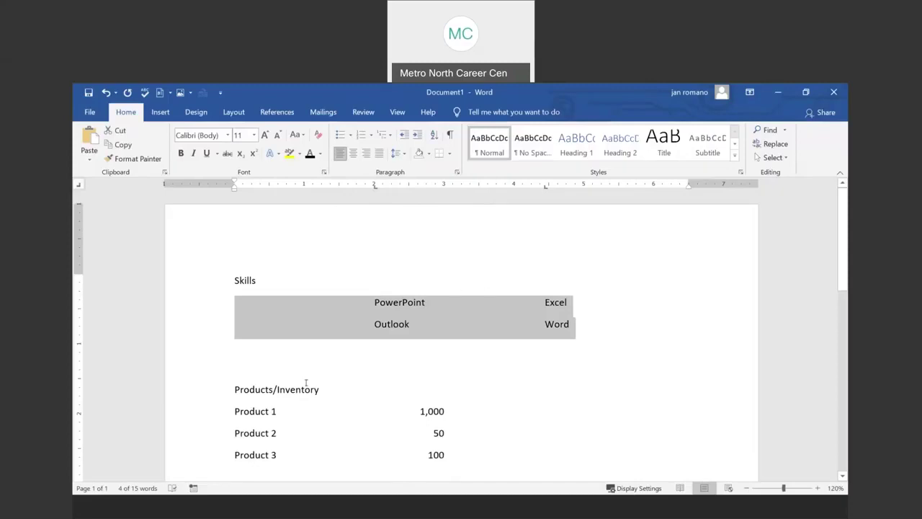
drag(185, 411, 189, 454)
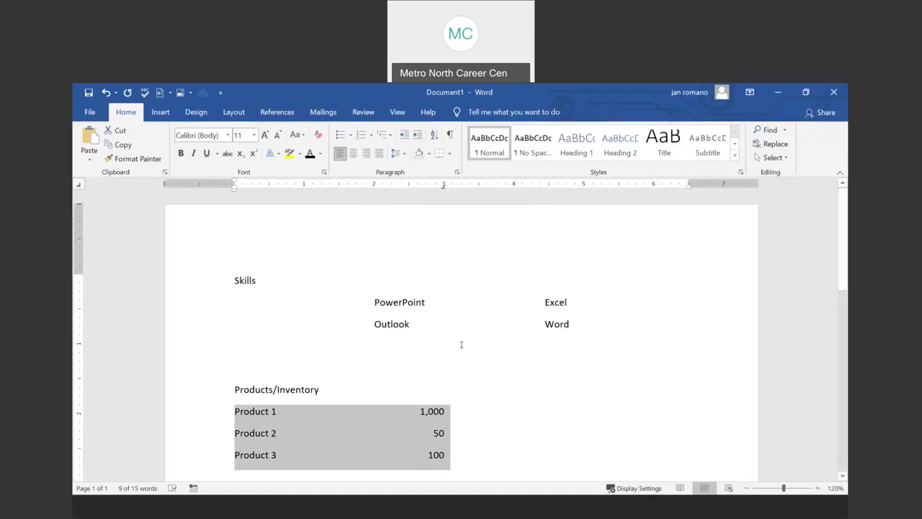
scroll(461, 344, down, 2)
Add a blank line below Product 3 and remove its tab stop near 2 inches
click(472, 387)
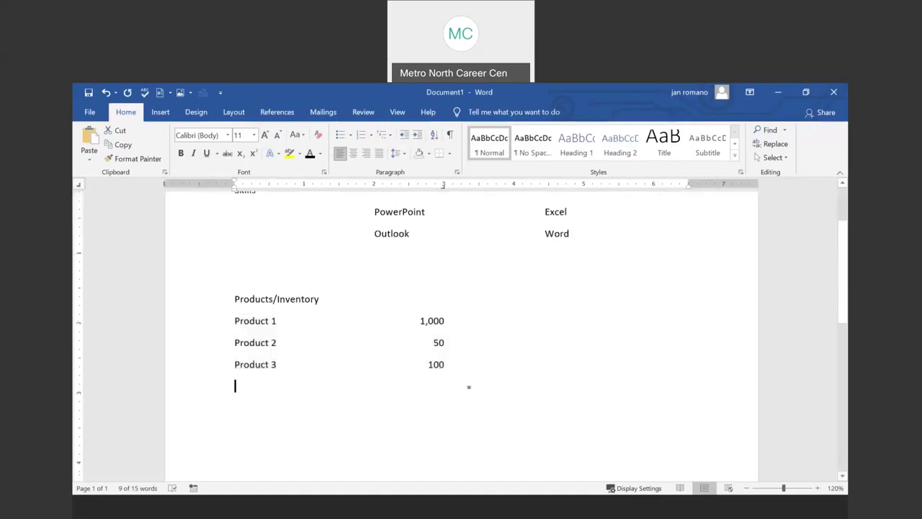
key(Return)
key(Return)
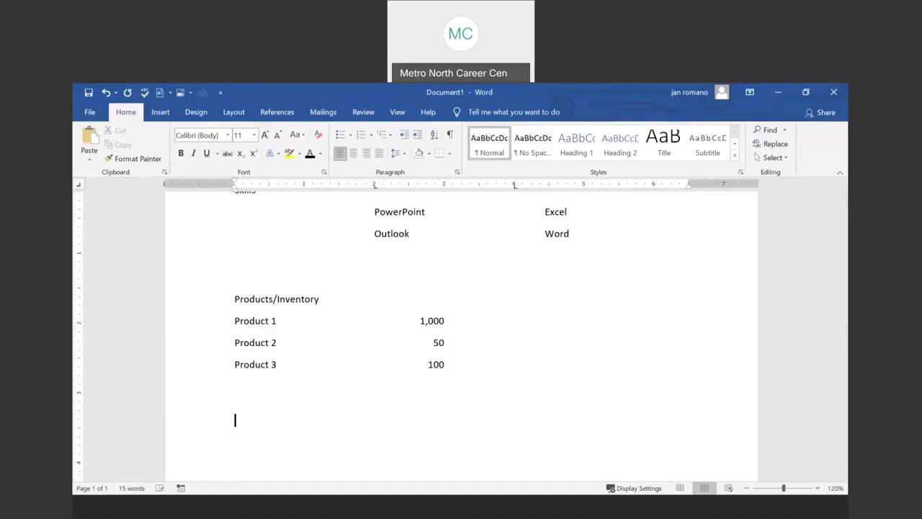
click(80, 185)
click(79, 186)
click(80, 186)
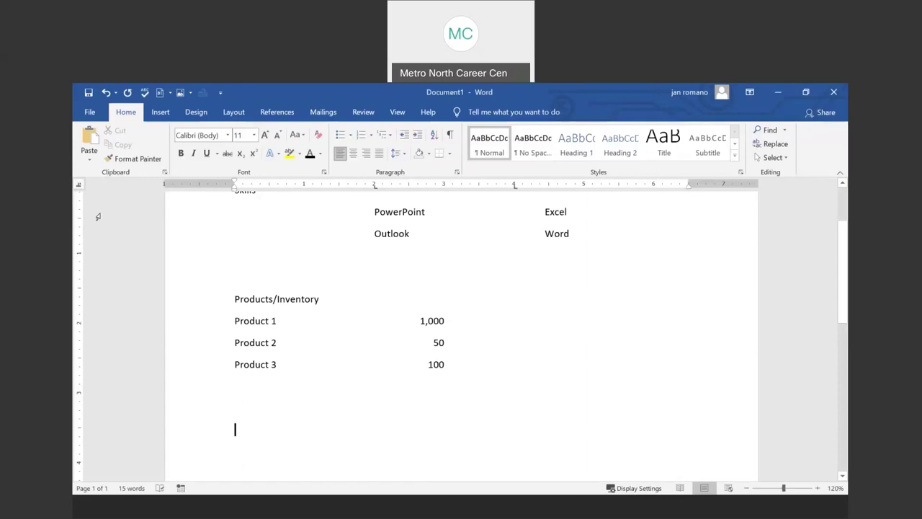
drag(375, 186, 374, 205)
Set a decimal tab near 1.5 inches and type the 'Menu' heading
click(339, 188)
click(339, 188)
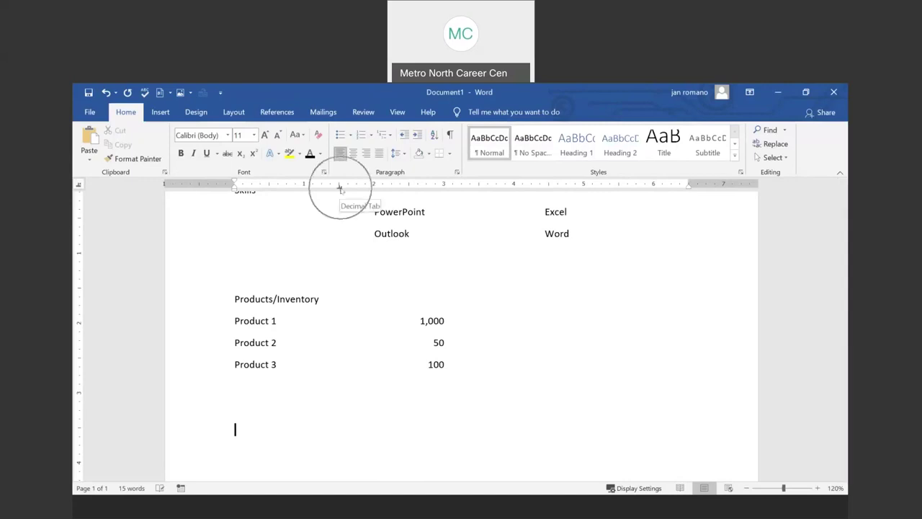
click(234, 429)
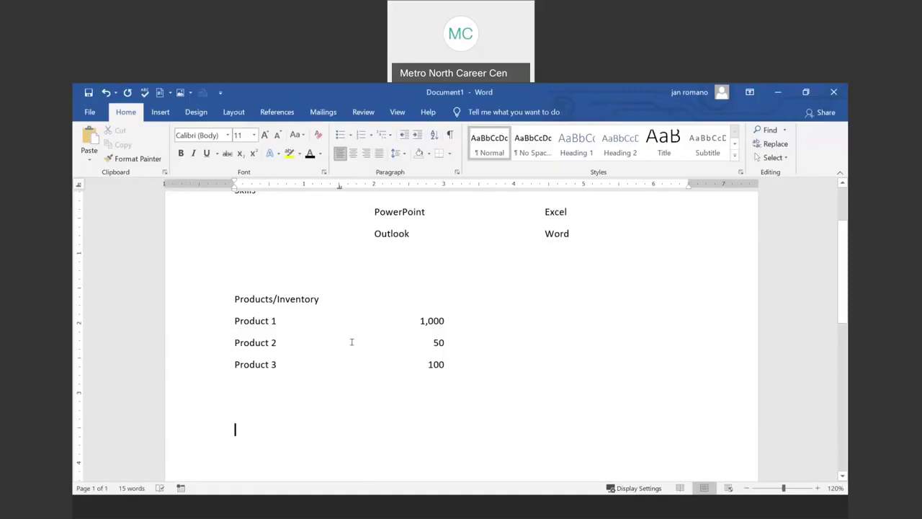
text(Menu)
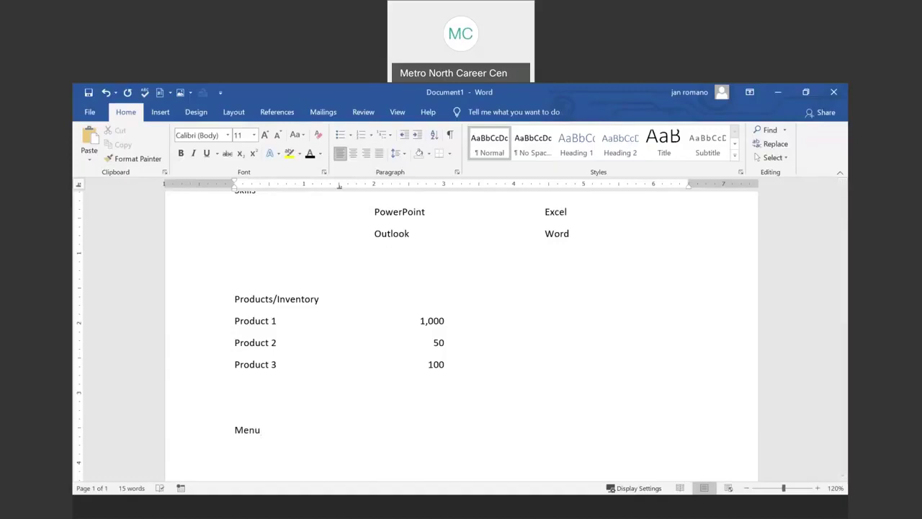
key(Return)
Enter Pizza with the price $22.50 at the decimal tab, then start the next line
text(Pizza)
key(Tab)
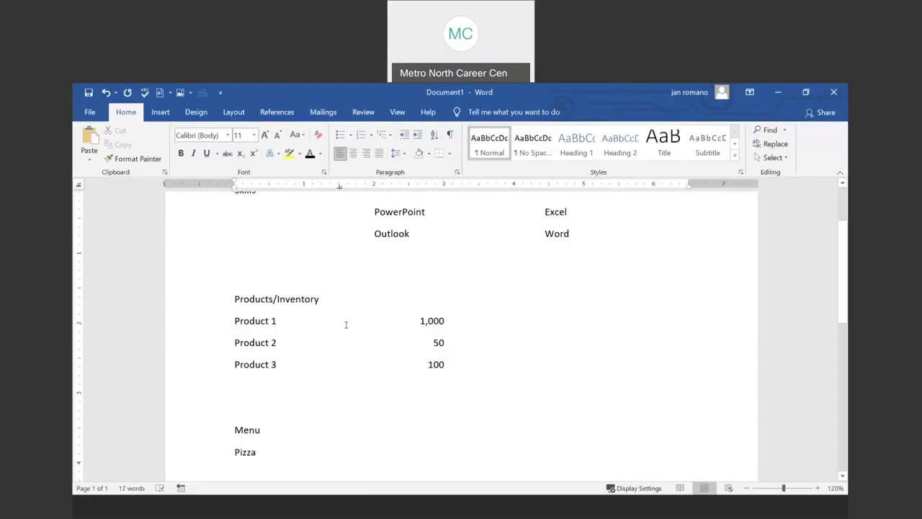
click(338, 187)
text($)
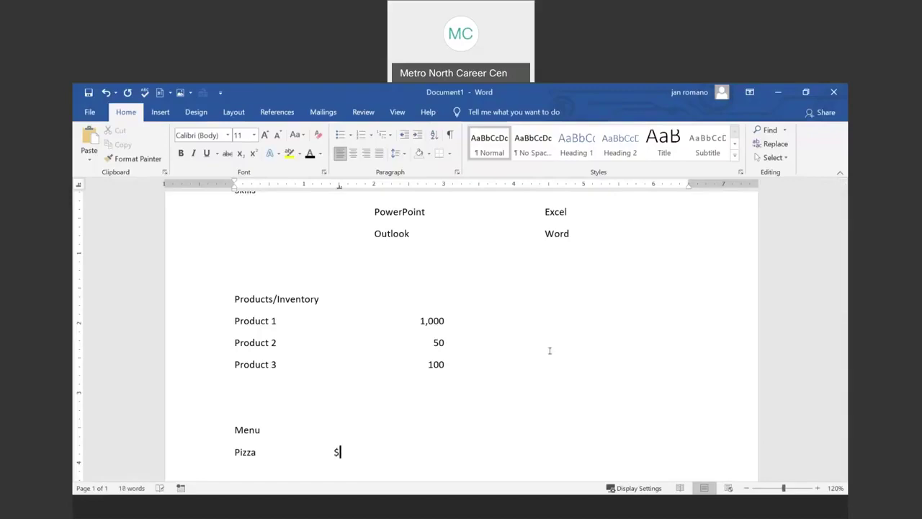
text(22.50)
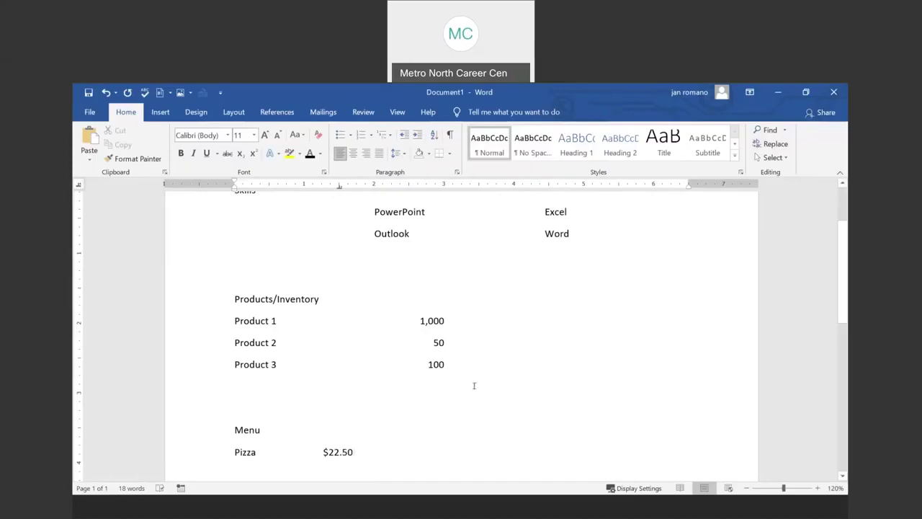
scroll(357, 224, down, 5)
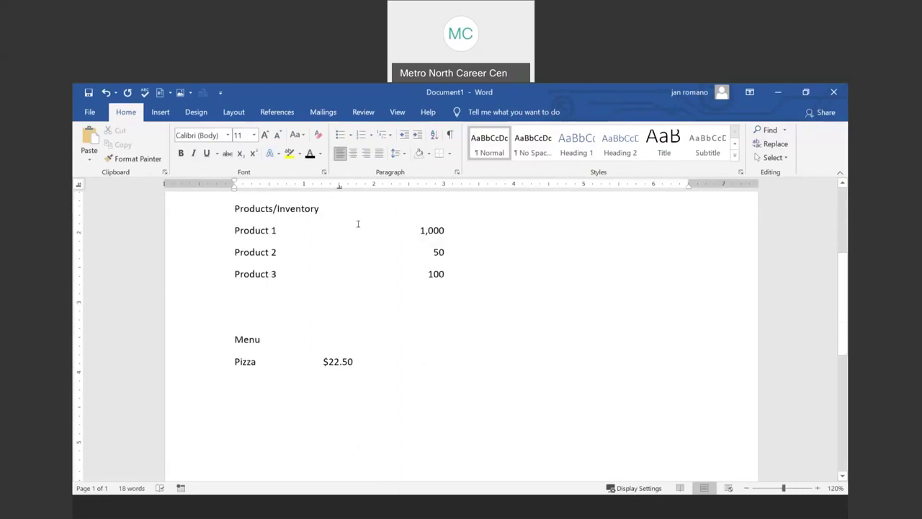
scroll(356, 223, up, 5)
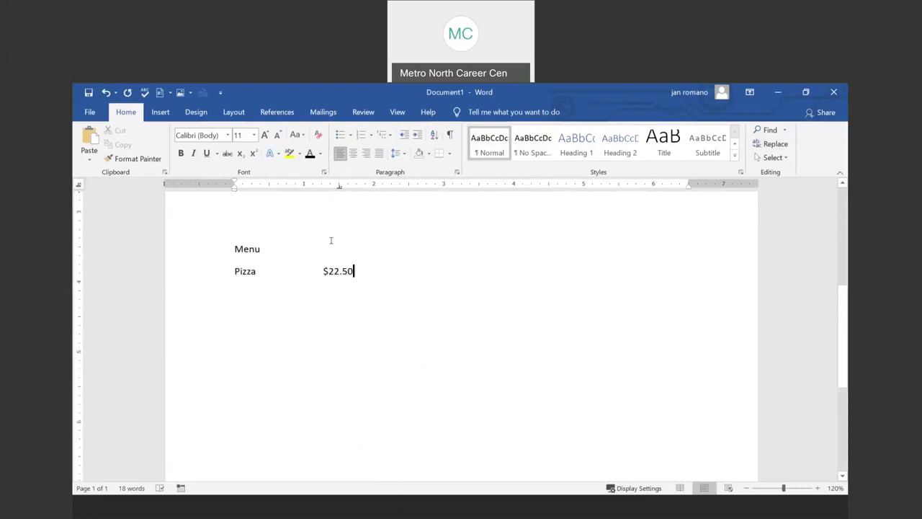
click(340, 270)
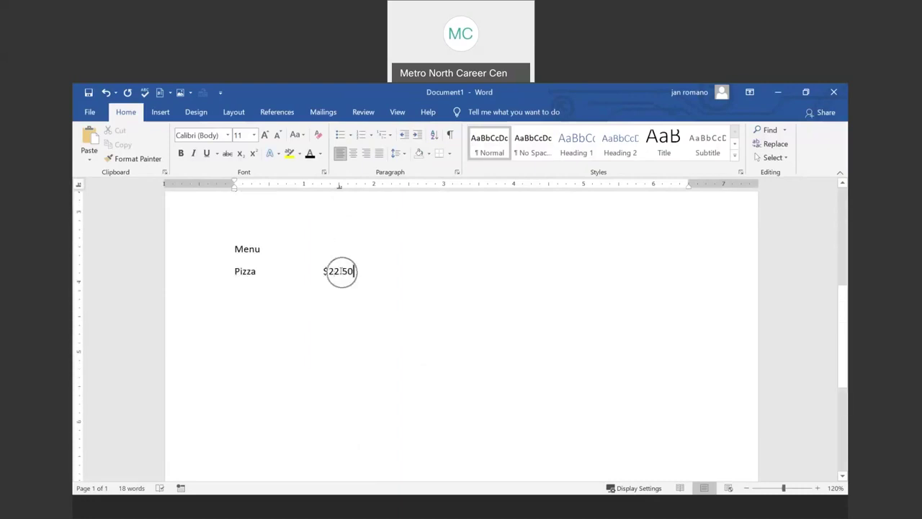
click(340, 186)
key(Return)
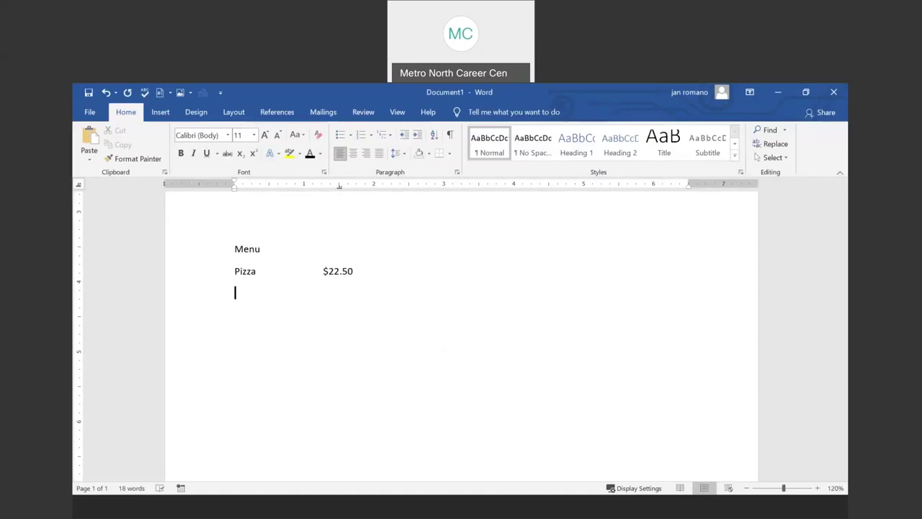
Add the Rum cake line priced at $36.00 on the decimal tab stop
text(Rum cake)
key(Tab)
text($36.00)
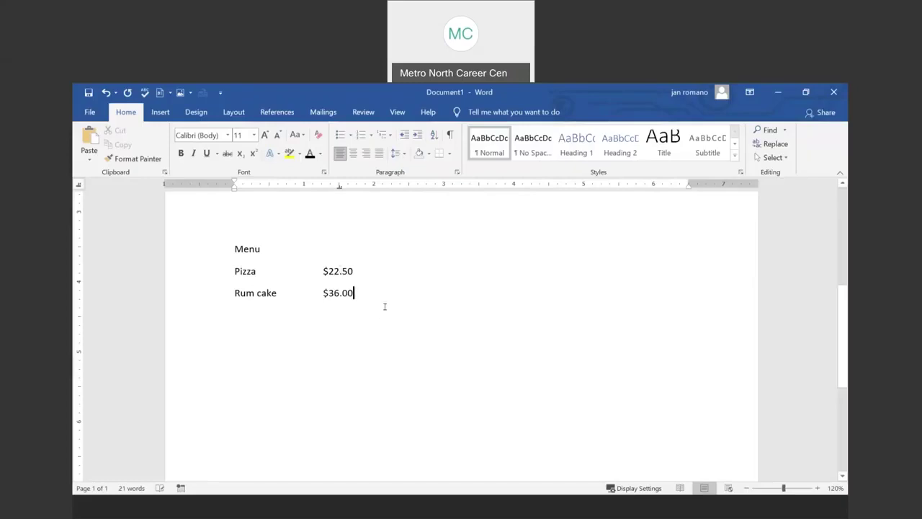
key(Return)
Add the Lobster 2 dinner line priced at $110.00 on the decimal tab stop
text(Lobster 2 dinner)
key(Tab)
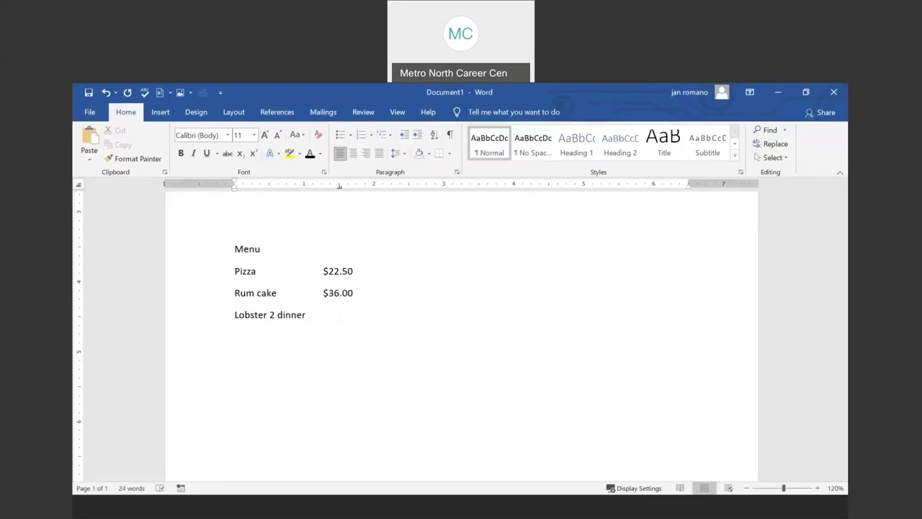
text(1)
key(BackSpace)
text($110.00)
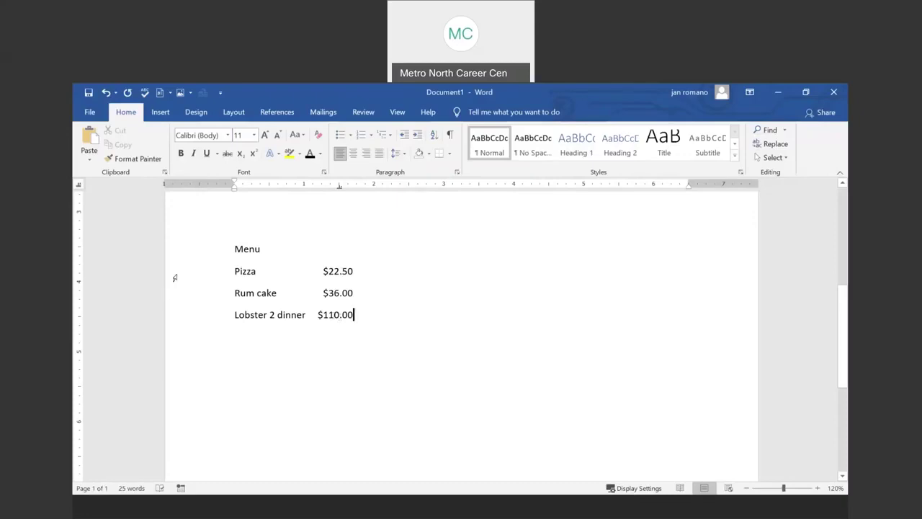
Move the decimal tab stop for the three menu lines further right on the ruler
drag(183, 271, 184, 315)
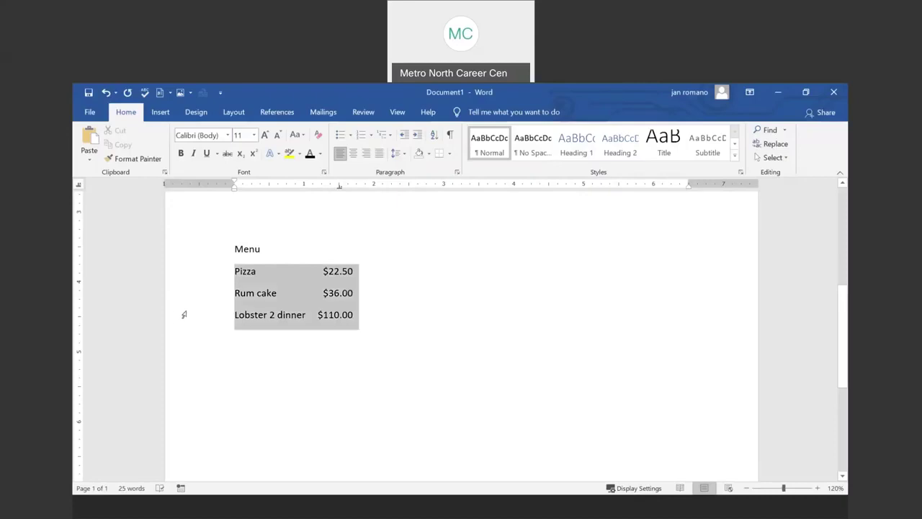
drag(179, 259, 191, 324)
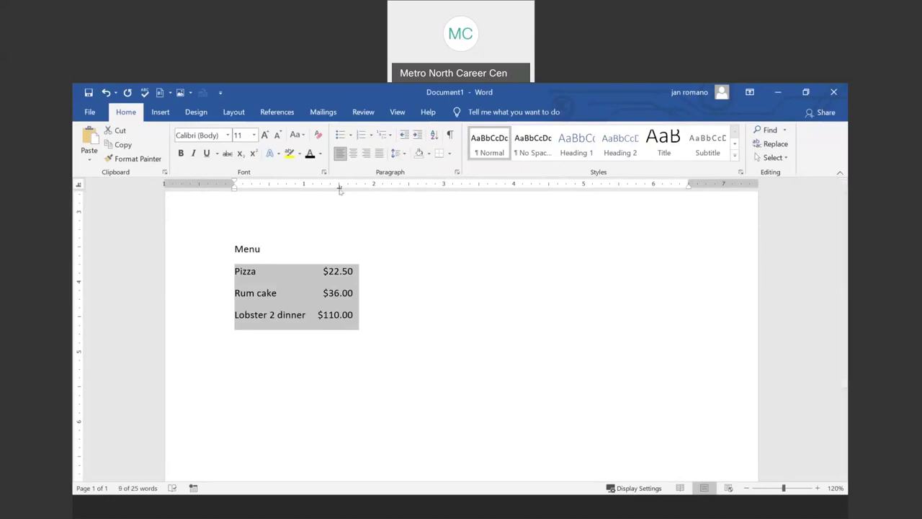
drag(340, 189, 375, 193)
Inspect the tab stops of the Skills, Product 1 and Pizza lines and set the selector to Decimal
scroll(501, 335, up, 3)
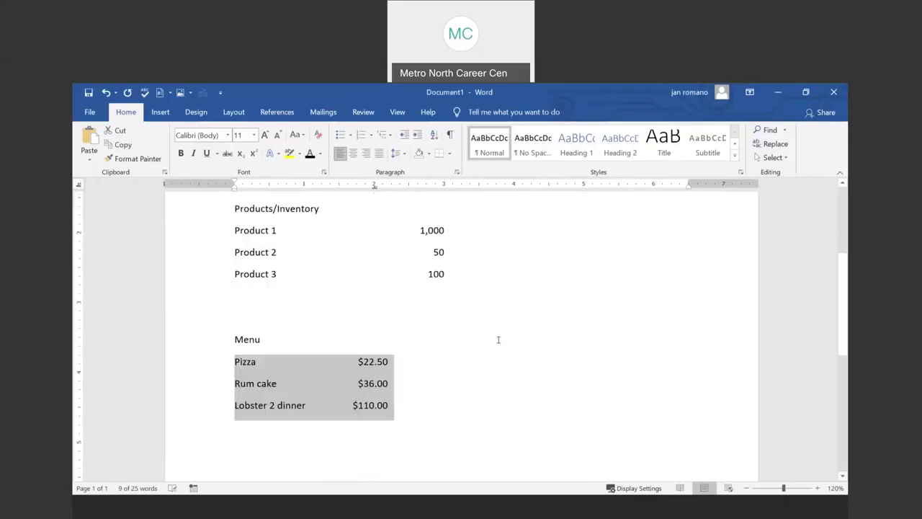
scroll(497, 340, up, 3)
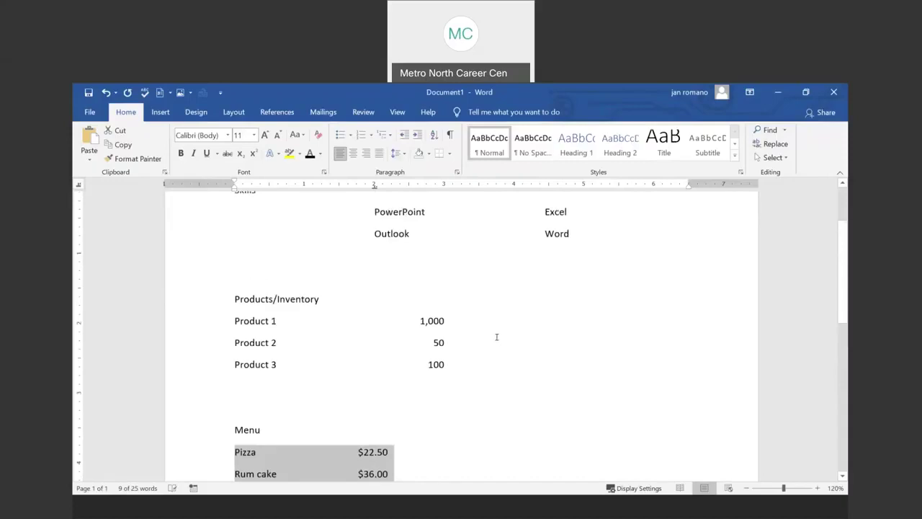
click(388, 211)
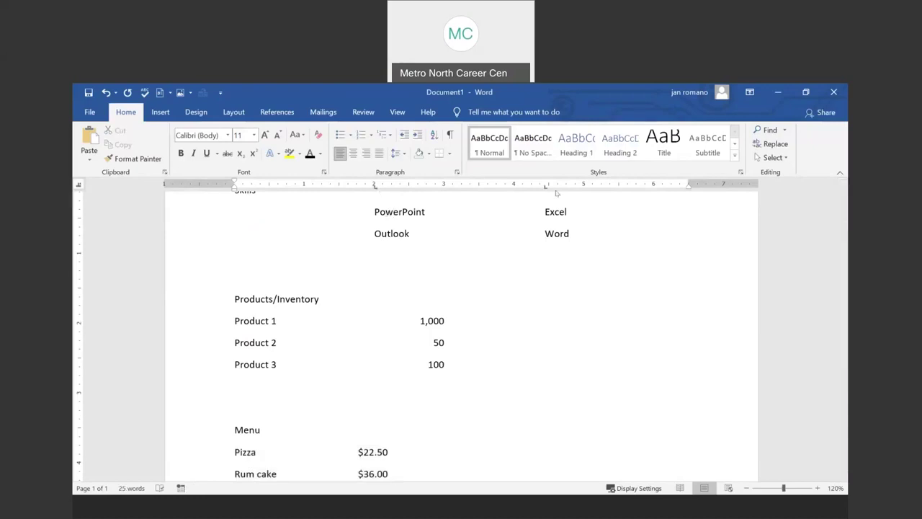
click(255, 321)
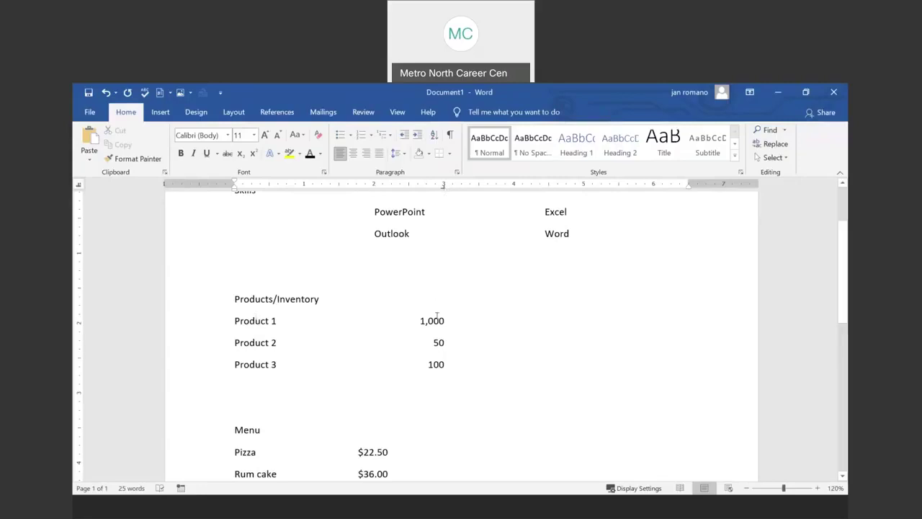
scroll(432, 317, down, 3)
scroll(426, 314, down, 1)
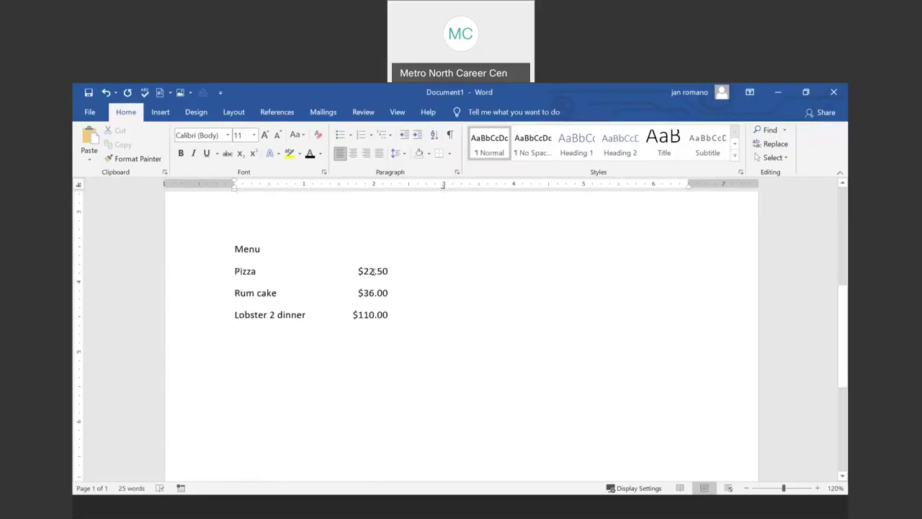
click(247, 271)
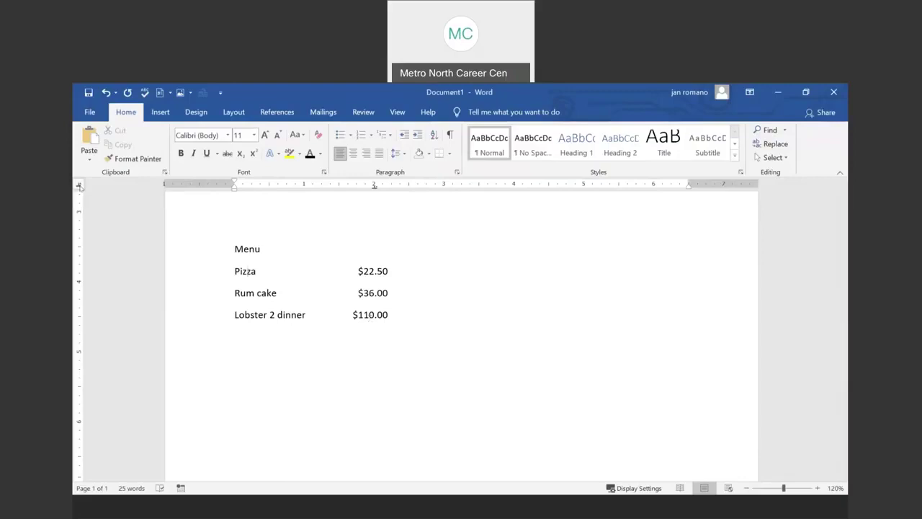
click(80, 186)
click(562, 505)
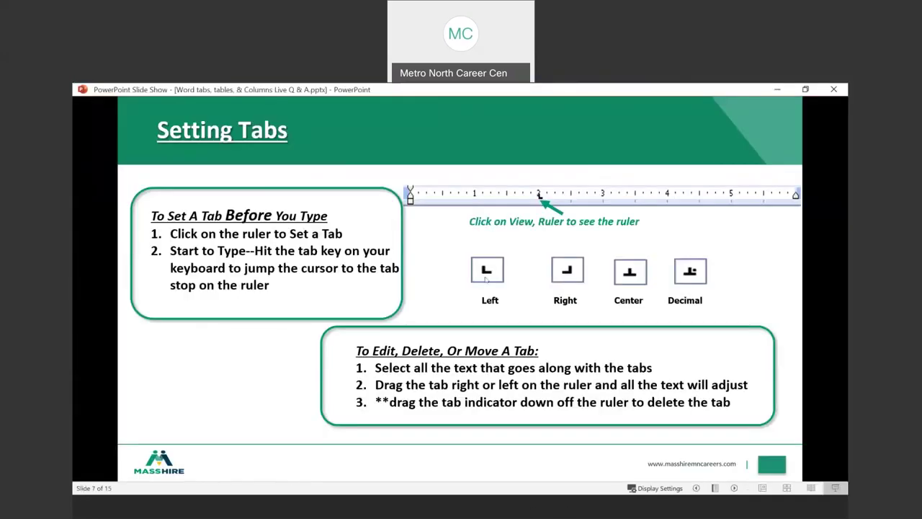
click(572, 271)
click(625, 275)
key(alt+Tab)
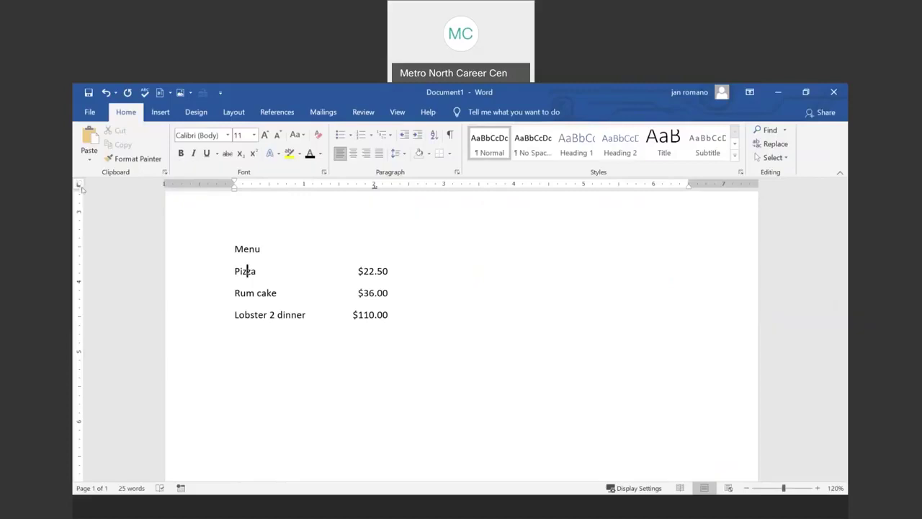
click(80, 188)
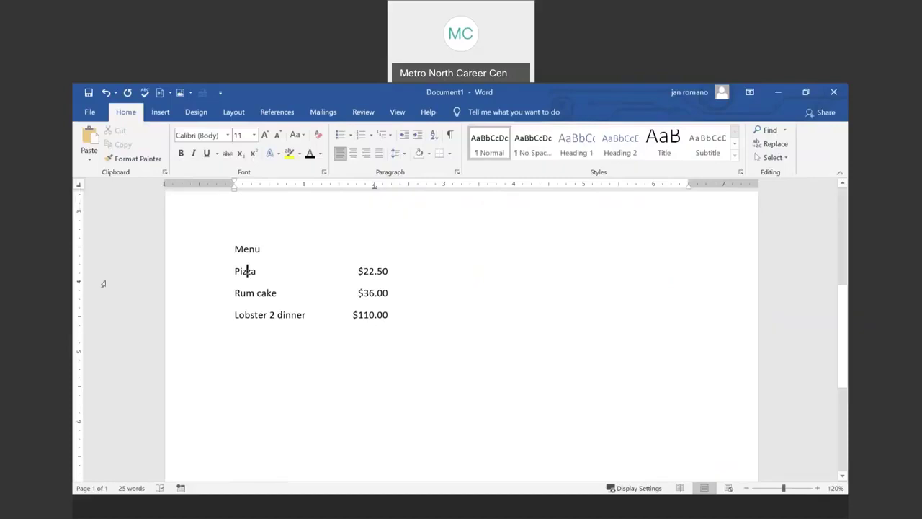
click(81, 188)
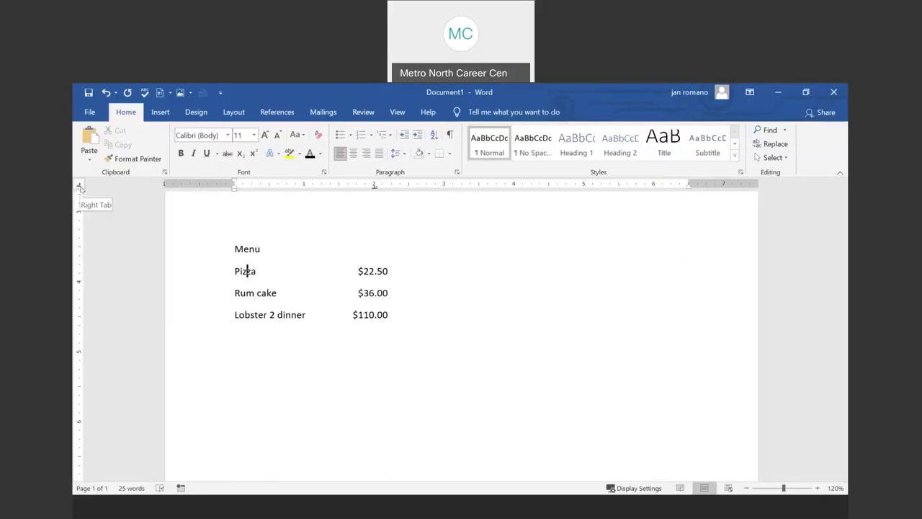
click(79, 187)
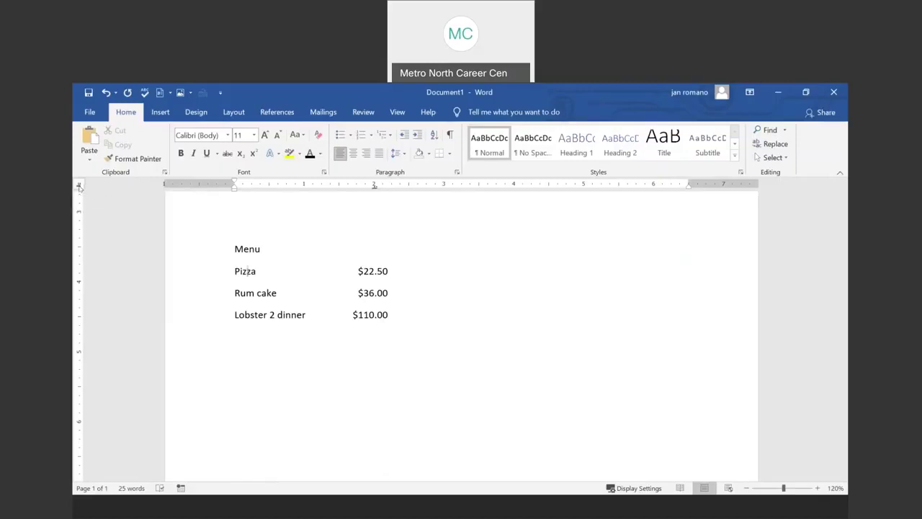
click(79, 186)
click(80, 186)
key(alt+Tab)
key(ctrl)
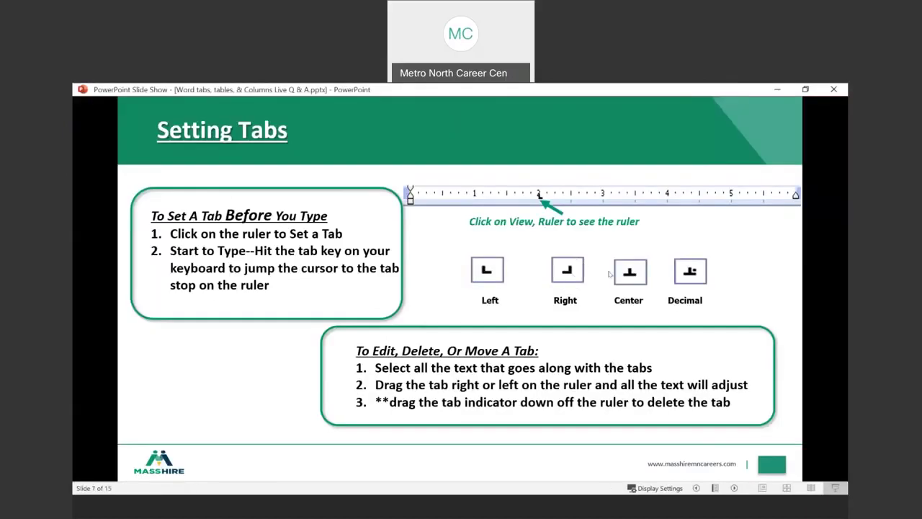
key(ctrl)
key(ctrl)
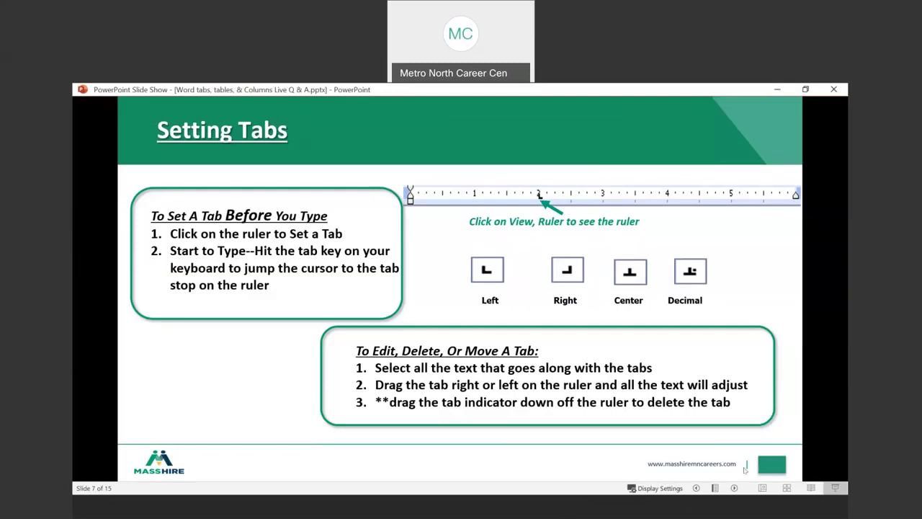
key(alt+Tab)
scroll(461, 281, up, 4)
scroll(461, 281, up, 2)
scroll(461, 280, down, 2)
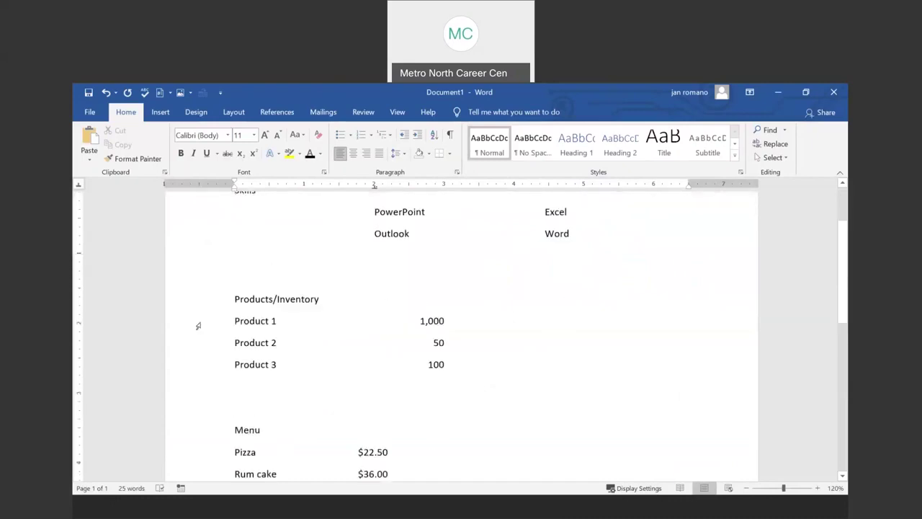
Select the Product 1–3 lines and point out their existing right tab stop
drag(203, 321, 204, 367)
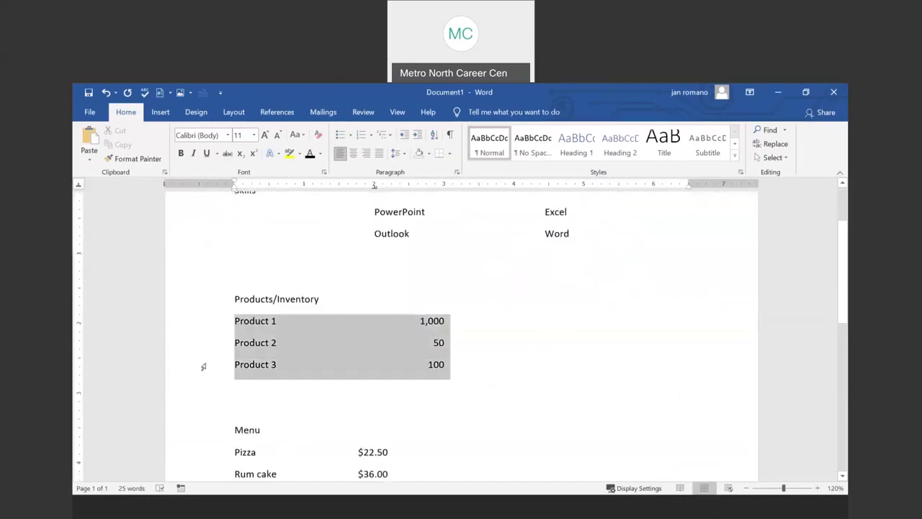
scroll(202, 300, up, 2)
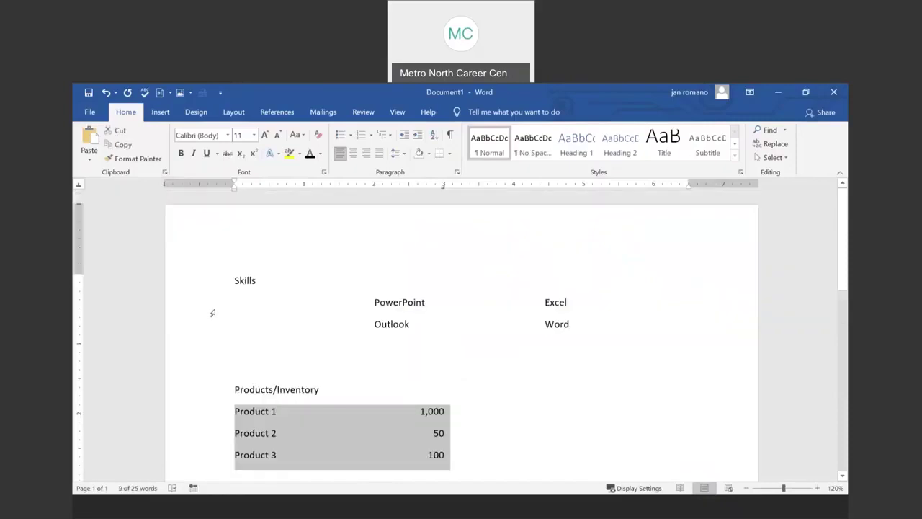
scroll(192, 362, down, 2)
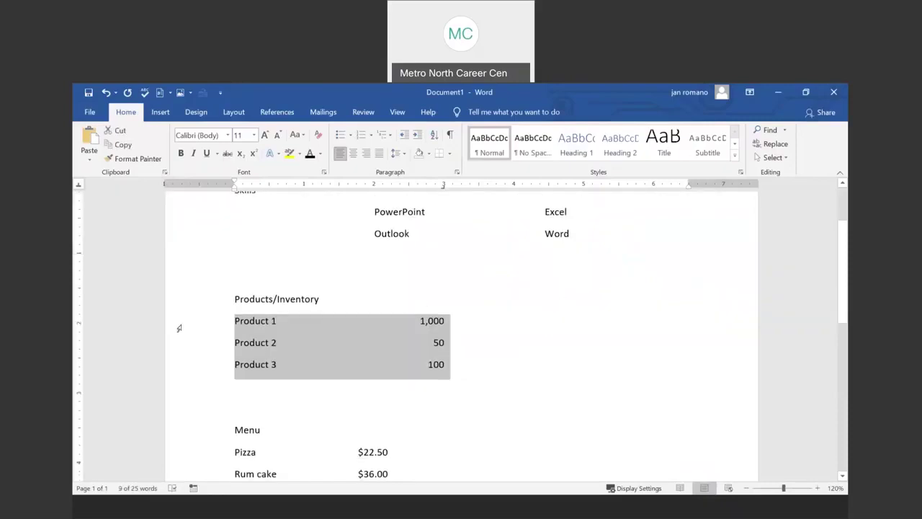
drag(185, 325, 191, 375)
click(318, 298)
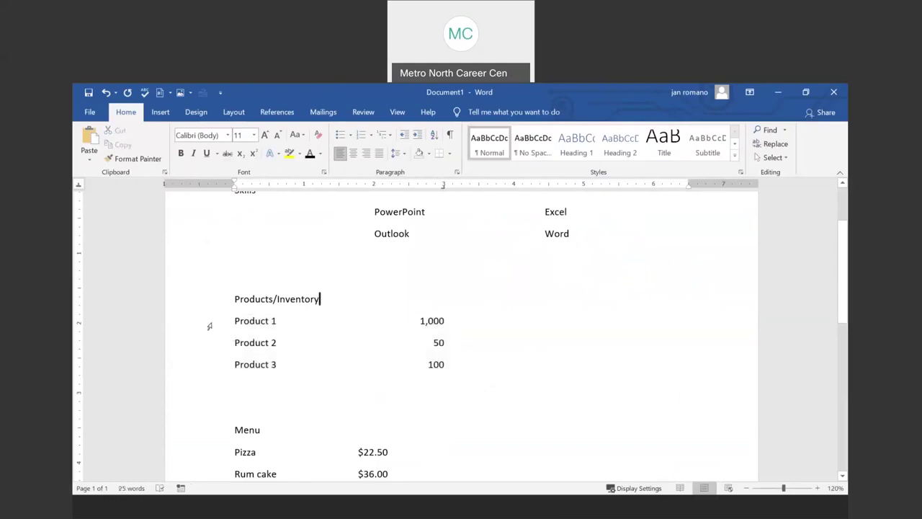
drag(207, 323, 208, 366)
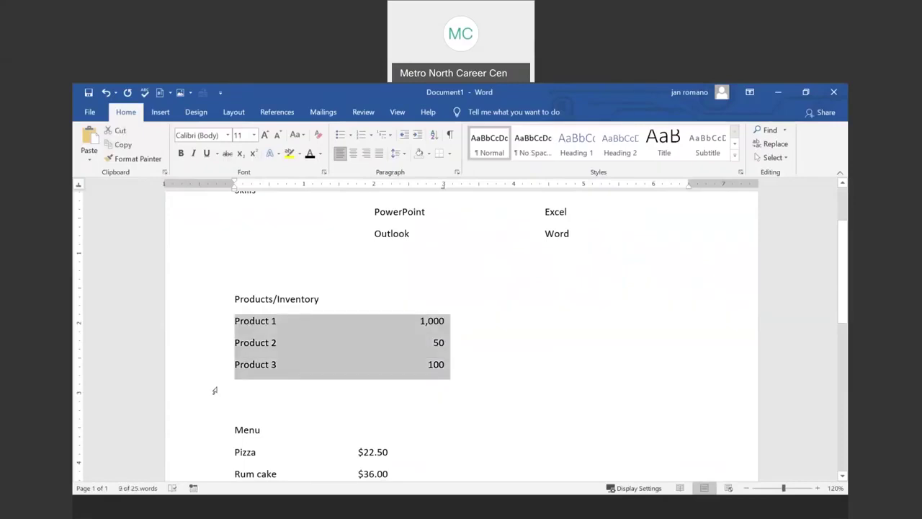
click(444, 186)
click(444, 186)
Add a decimal tab stop at about 4.5 inches to the selected product lines
click(80, 185)
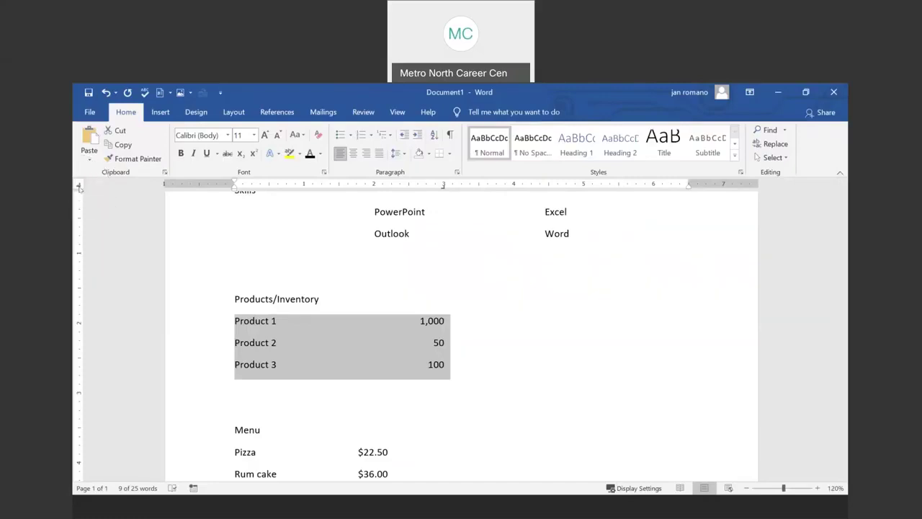
click(79, 186)
click(79, 186)
click(79, 186)
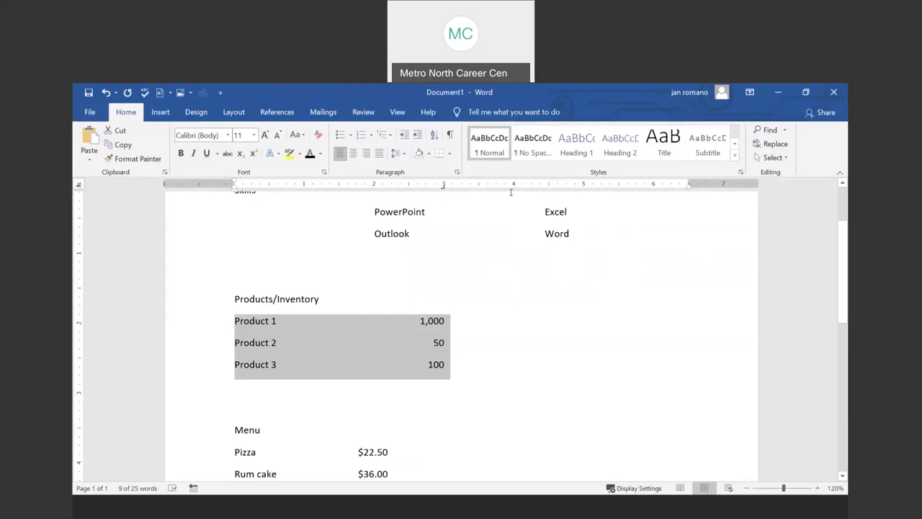
click(549, 186)
Enter prices $20.00, $12.00 and $2.00 on the Product 1–3 lines, then select all three
click(446, 321)
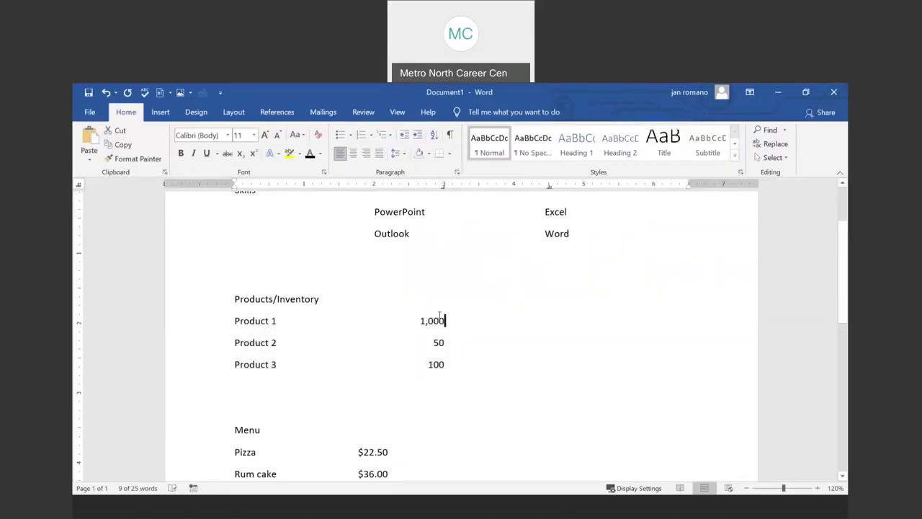
key(Tab)
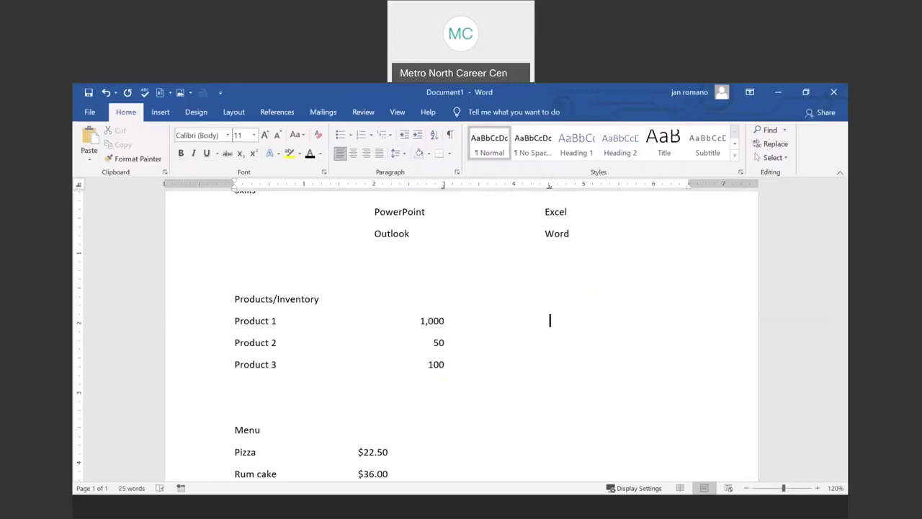
text($20.00)
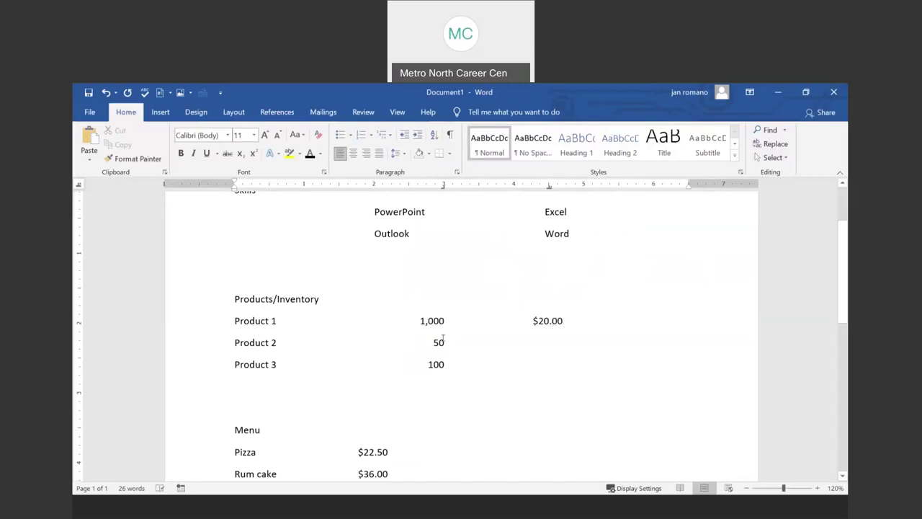
key(Tab)
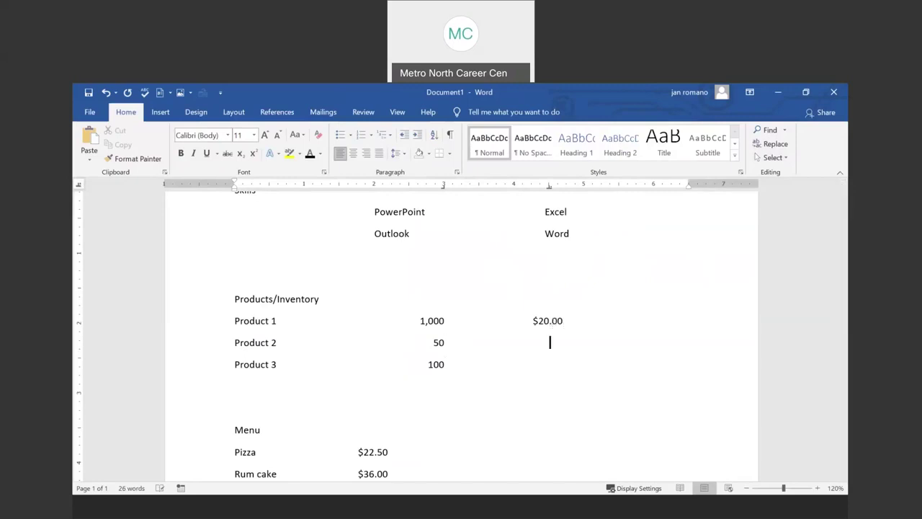
text($12.00)
click(446, 364)
key(Tab)
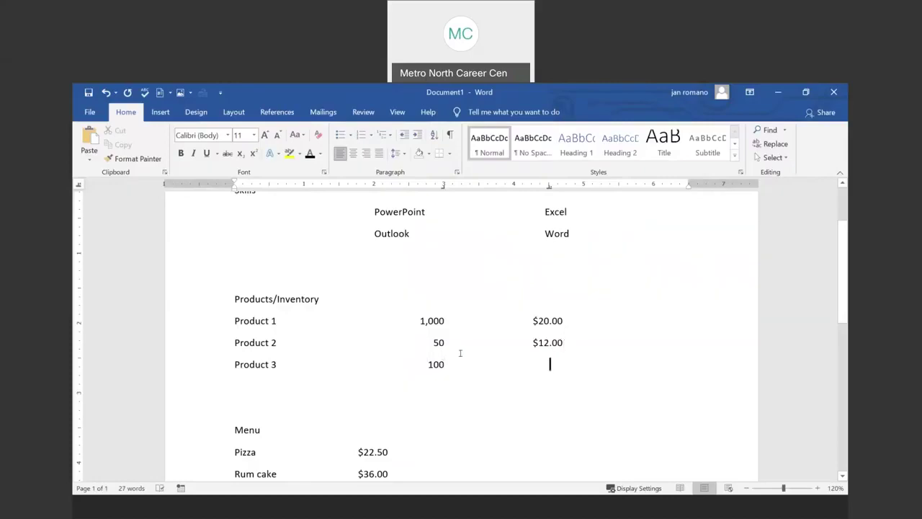
text($2.00)
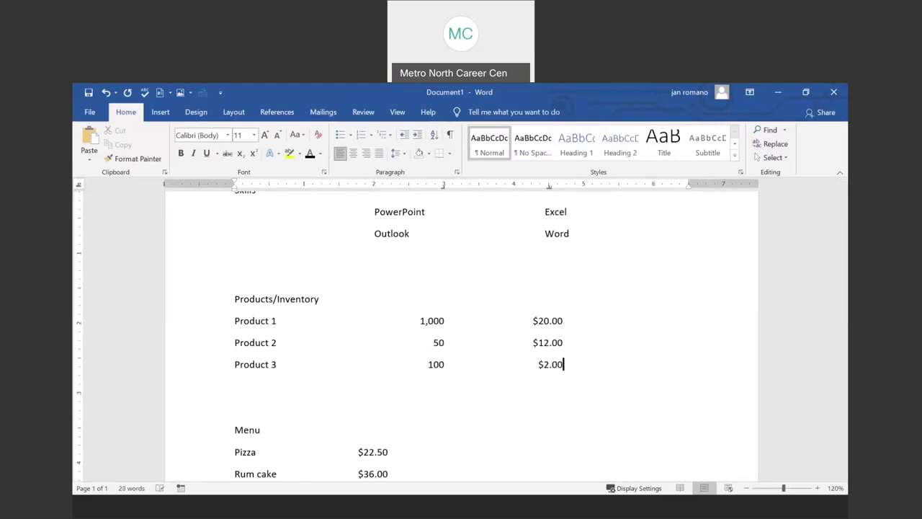
click(209, 331)
drag(210, 333, 210, 367)
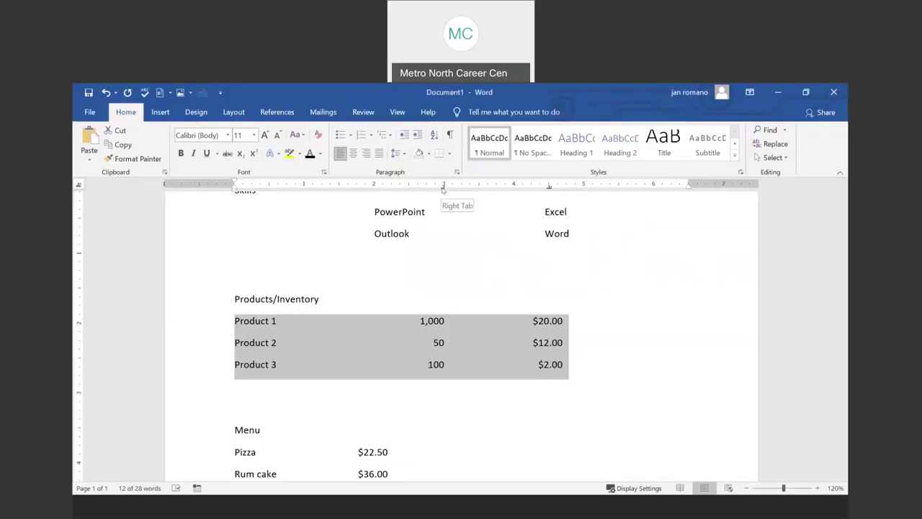
Replace the quantities' old right tab with a new right tab near 3 inches, after trying a left tab
drag(184, 323, 184, 365)
drag(443, 186, 441, 202)
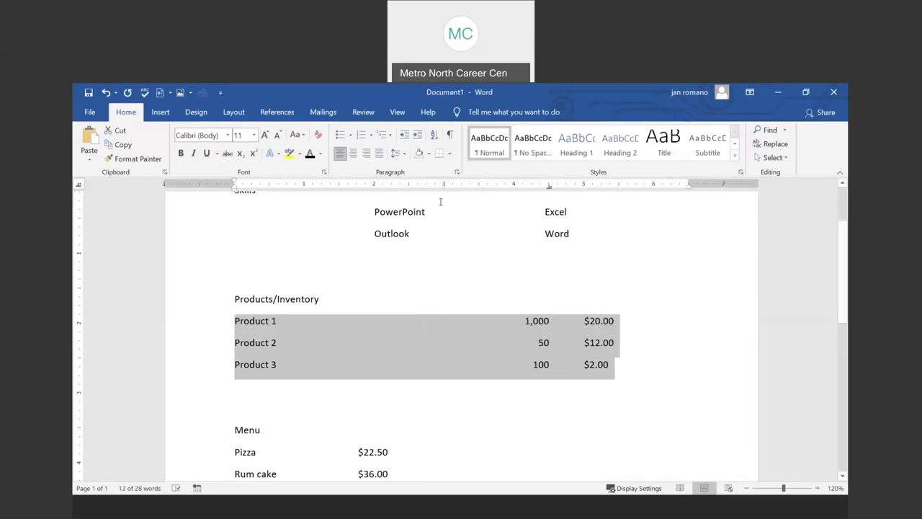
click(79, 186)
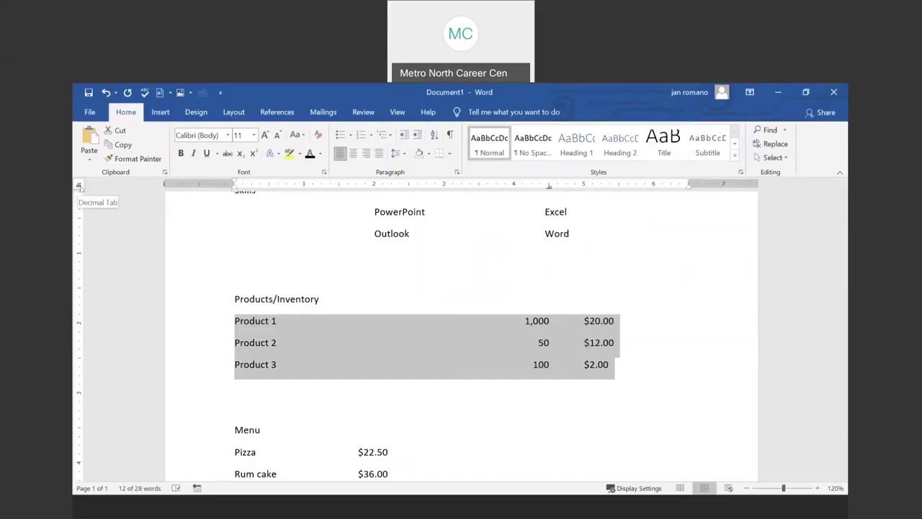
click(80, 186)
click(80, 186)
click(80, 186)
click(80, 186)
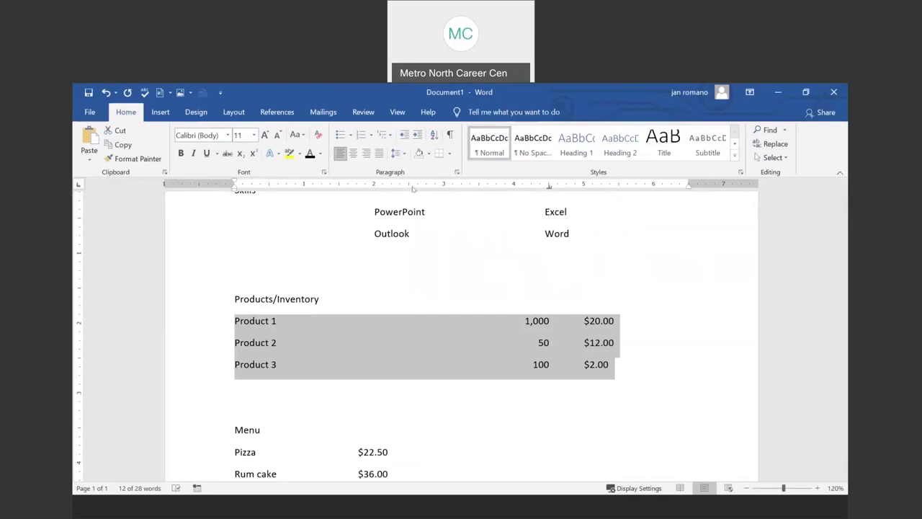
click(423, 184)
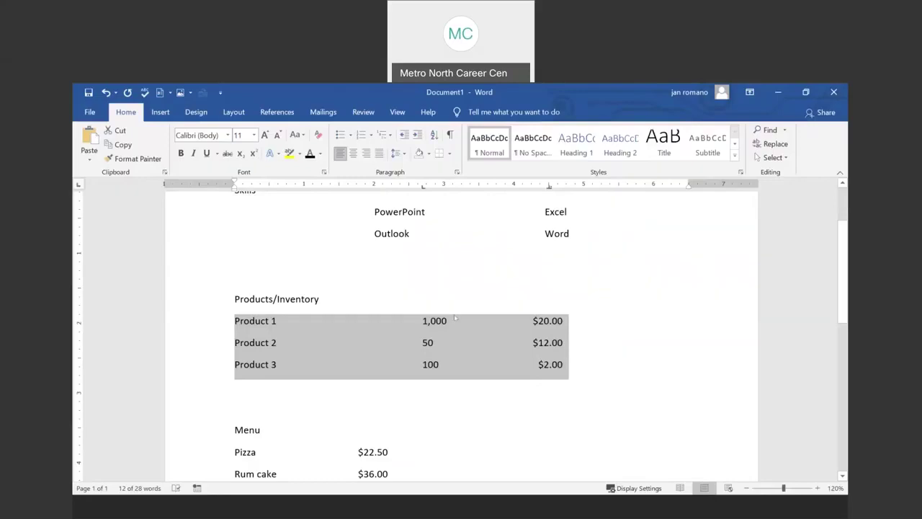
drag(423, 189, 492, 432)
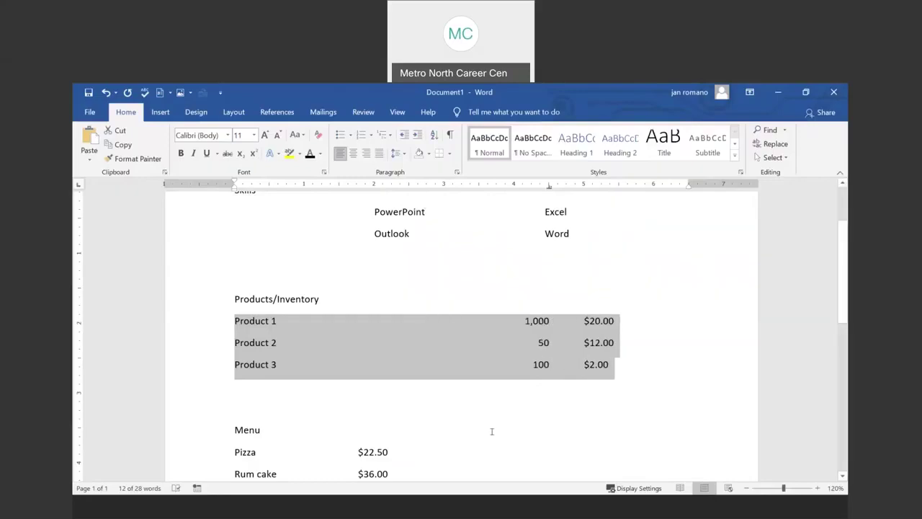
click(79, 186)
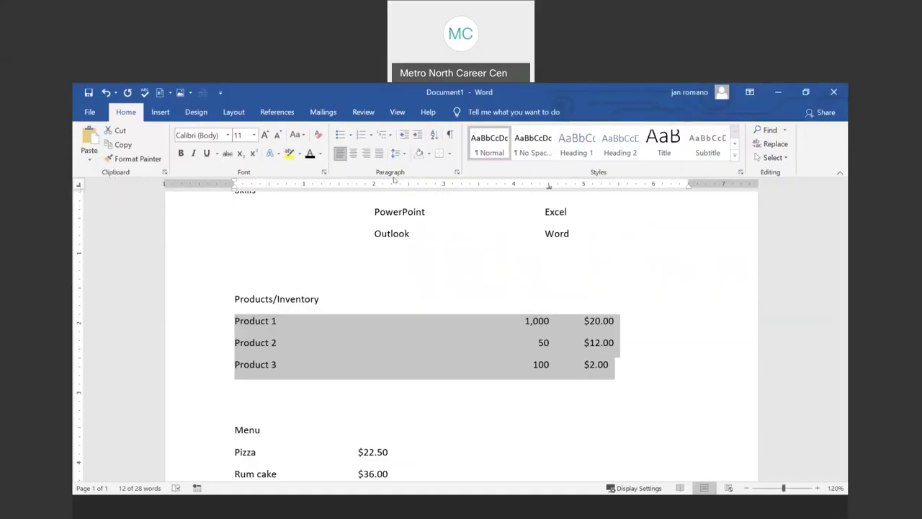
click(434, 186)
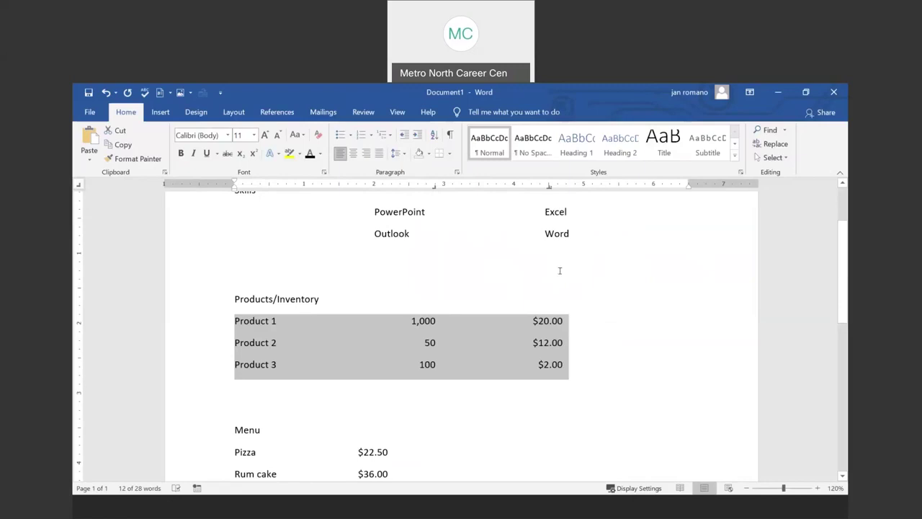
scroll(169, 328, up, 3)
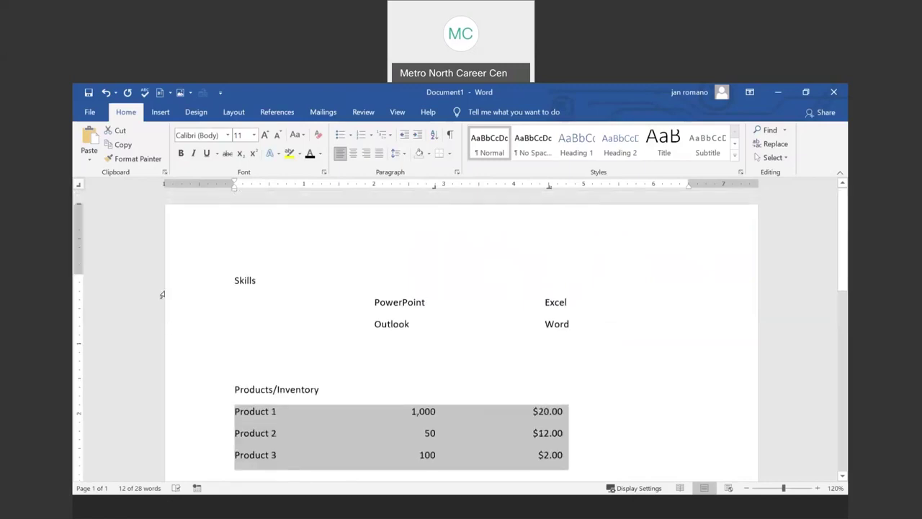
drag(181, 305, 181, 330)
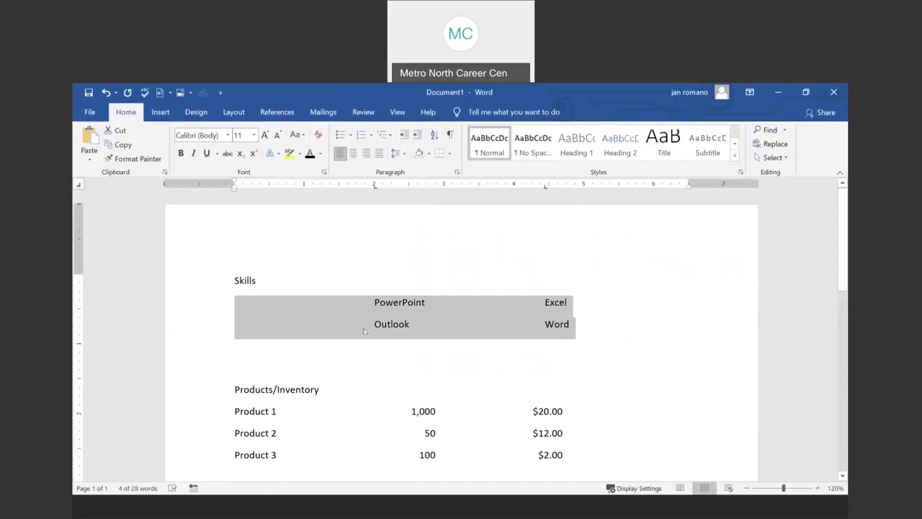
scroll(416, 324, down, 6)
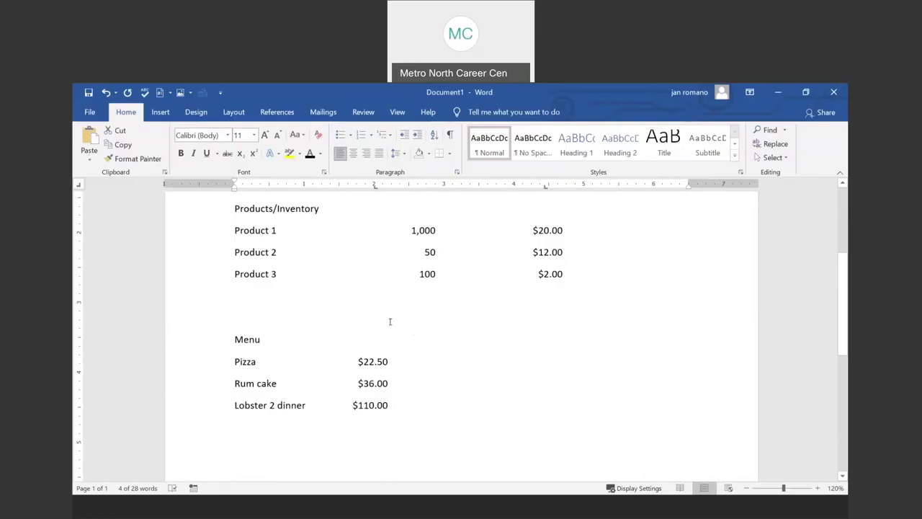
scroll(389, 321, up, 2)
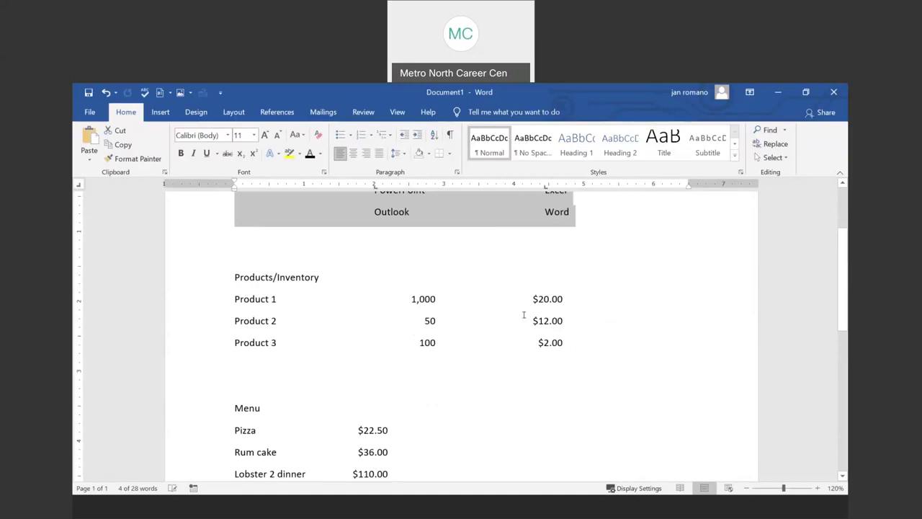
scroll(626, 339, up, 3)
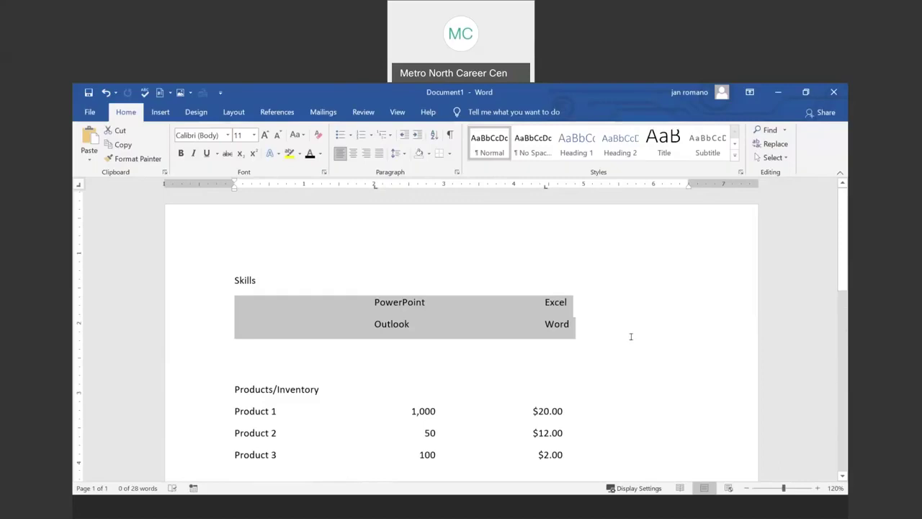
scroll(626, 340, down, 2)
scroll(581, 327, down, 3)
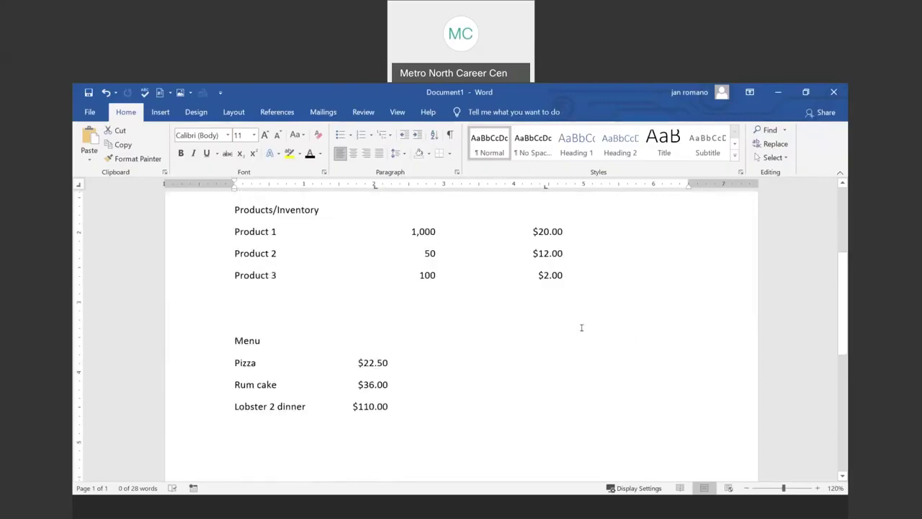
scroll(583, 329, up, 5)
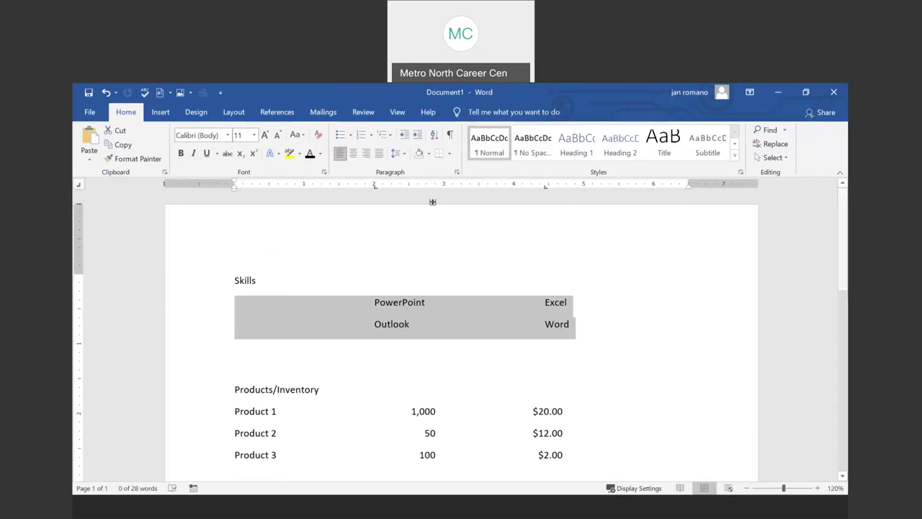
scroll(509, 296, down, 5)
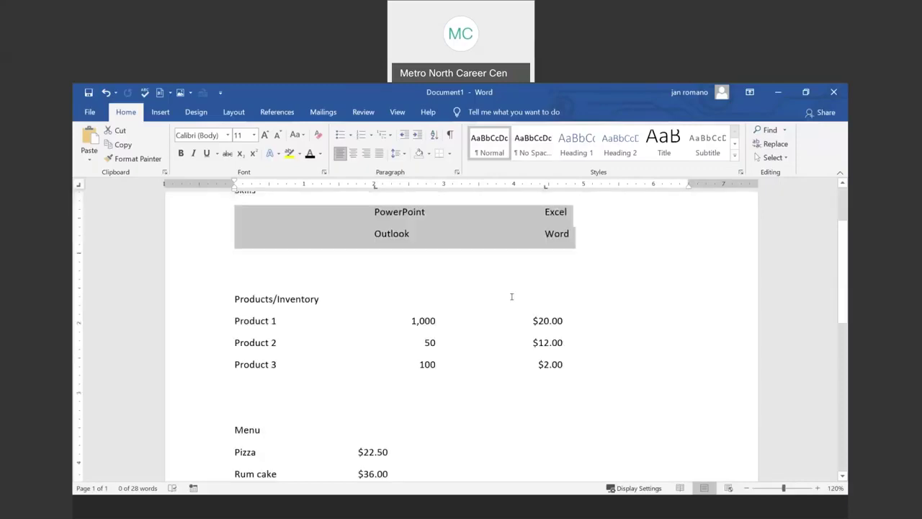
scroll(509, 296, up, 6)
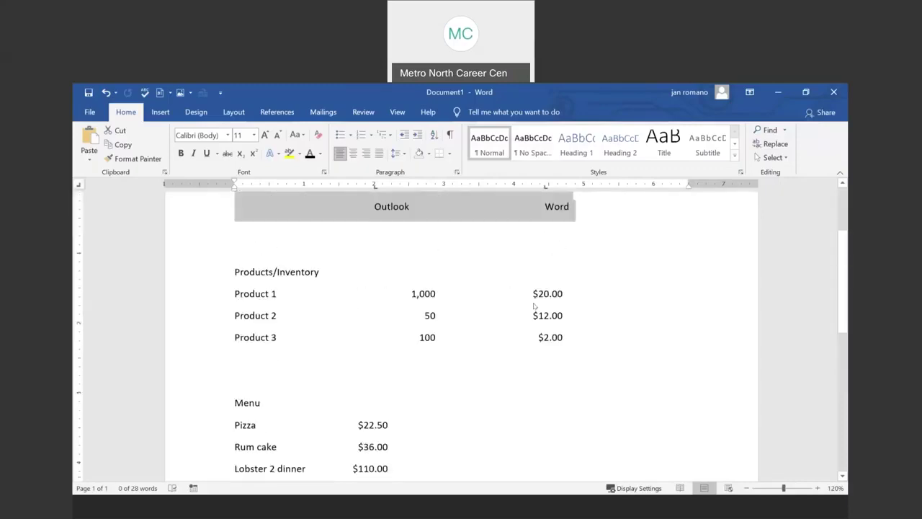
scroll(531, 302, down, 4)
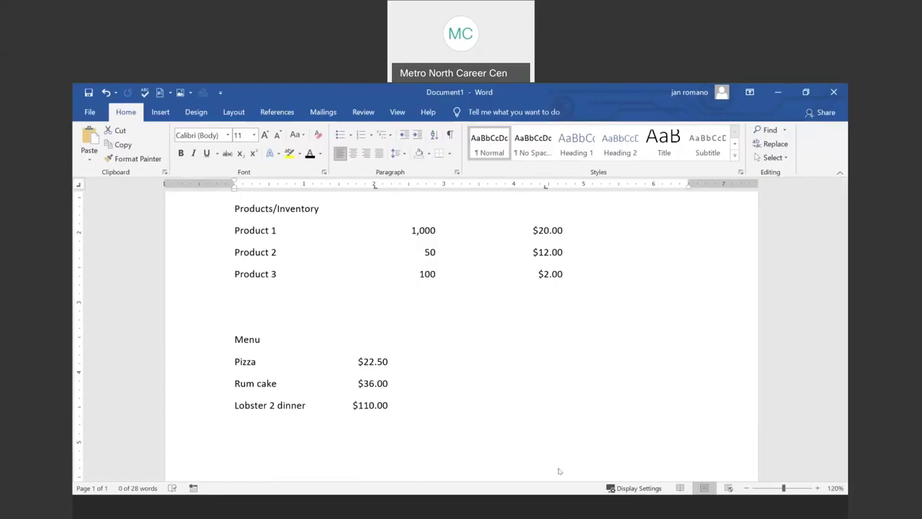
key(alt+Tab)
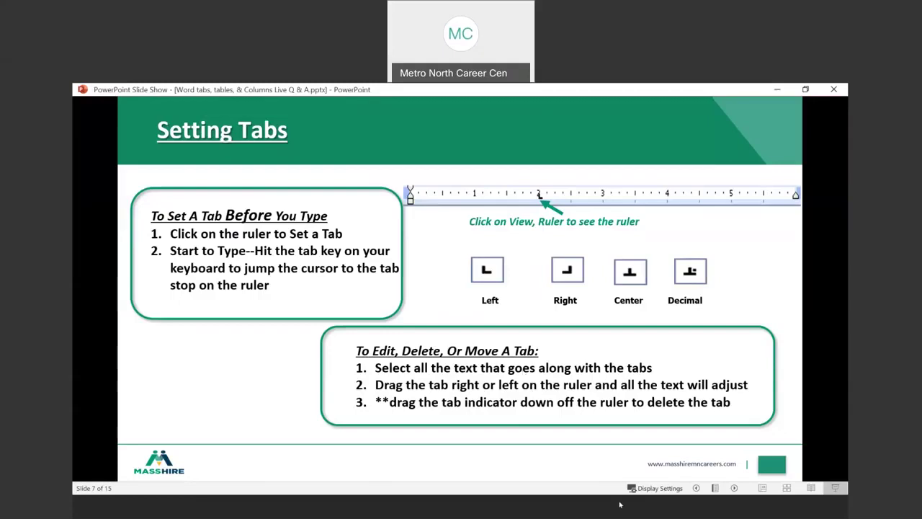
Switch from the PowerPoint Setting Tabs slide back to the Word document
key(alt+Tab)
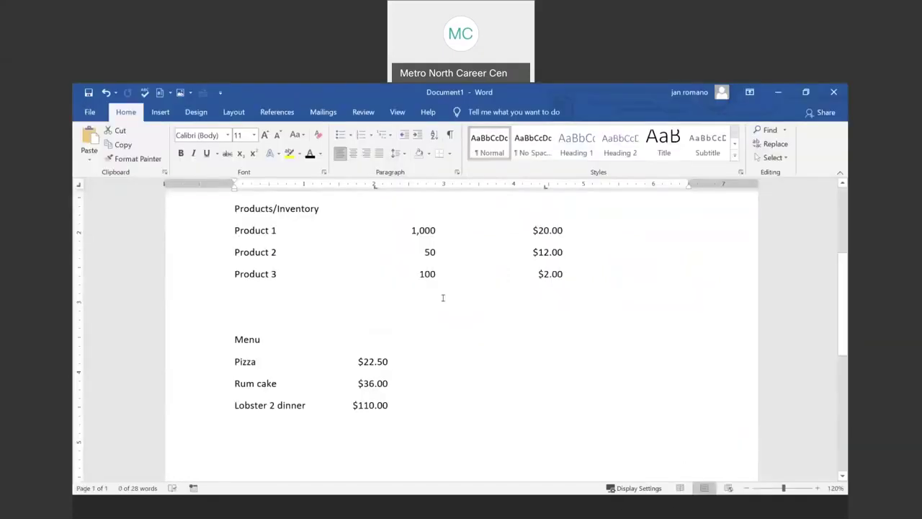
Shift the 2-inch PowerPoint/Outlook tab stop slightly left for both Skills lines
scroll(443, 298, up, 3)
click(399, 336)
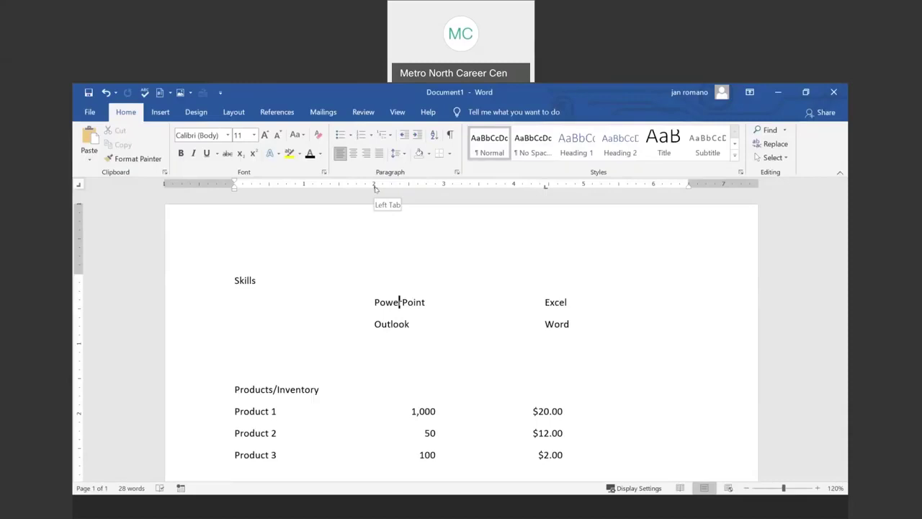
drag(374, 188, 327, 189)
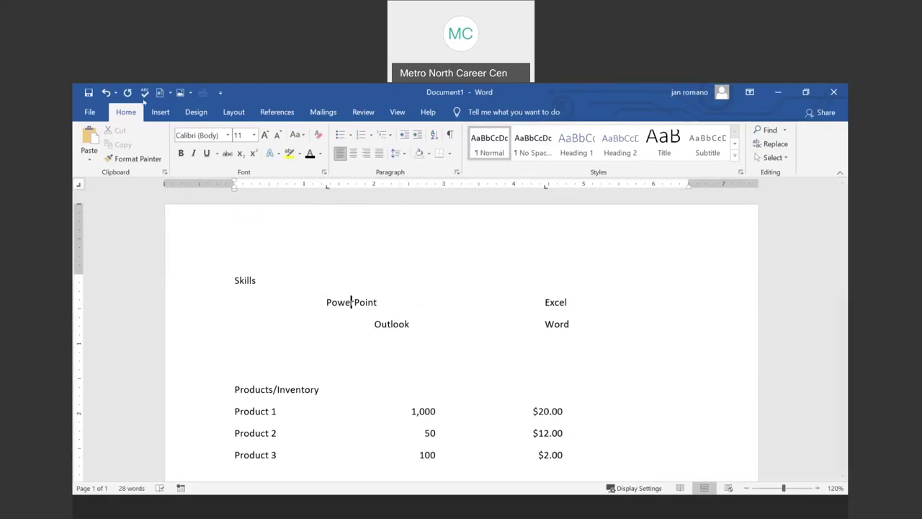
click(106, 92)
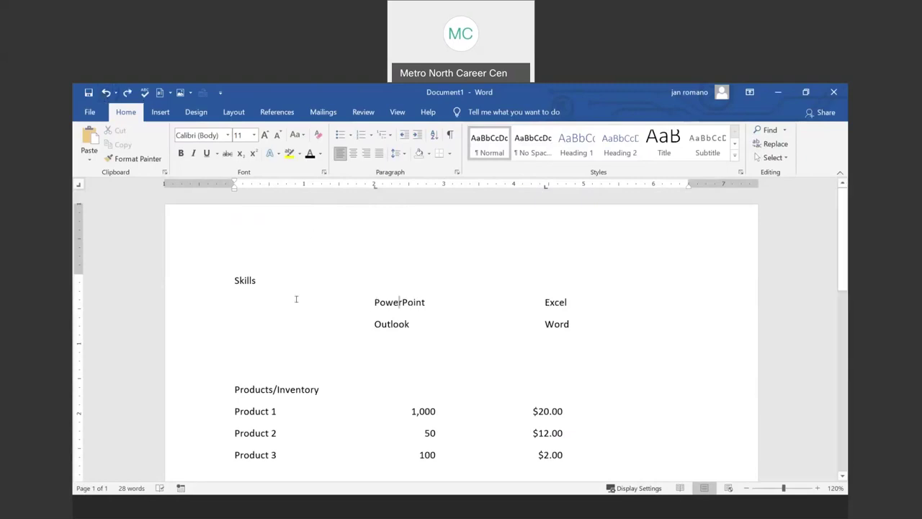
drag(196, 305, 194, 328)
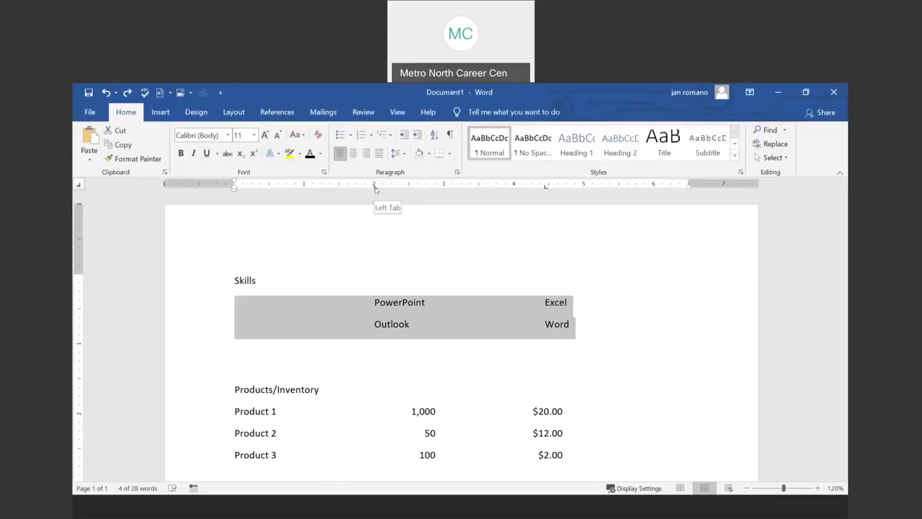
drag(375, 186, 353, 190)
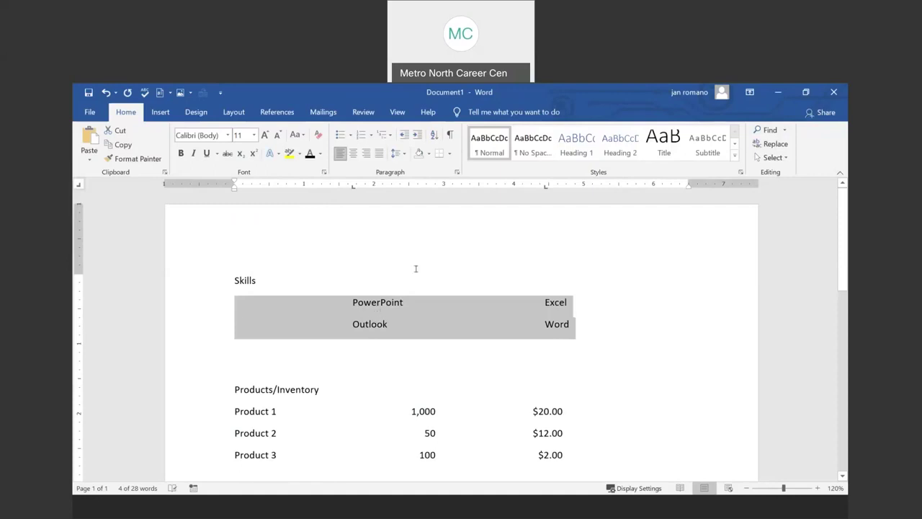
scroll(421, 266, down, 5)
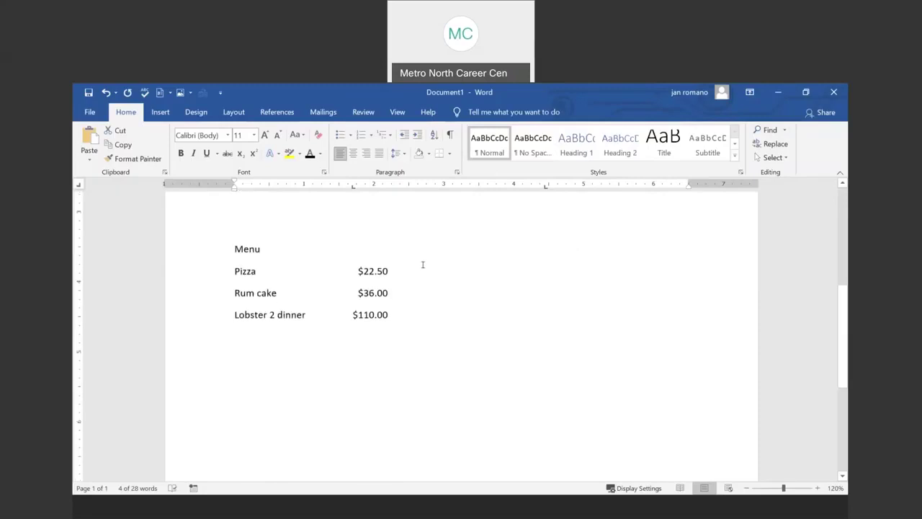
scroll(423, 265, down, 2)
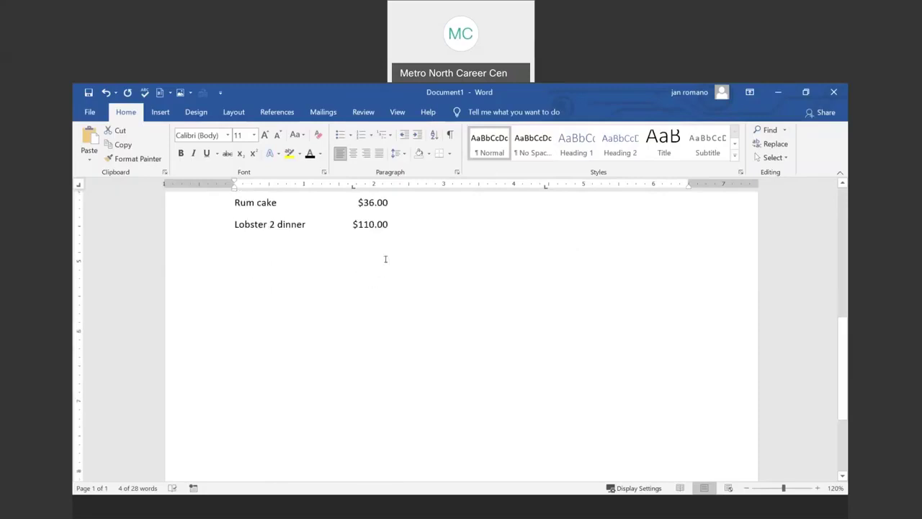
scroll(386, 256, down, 3)
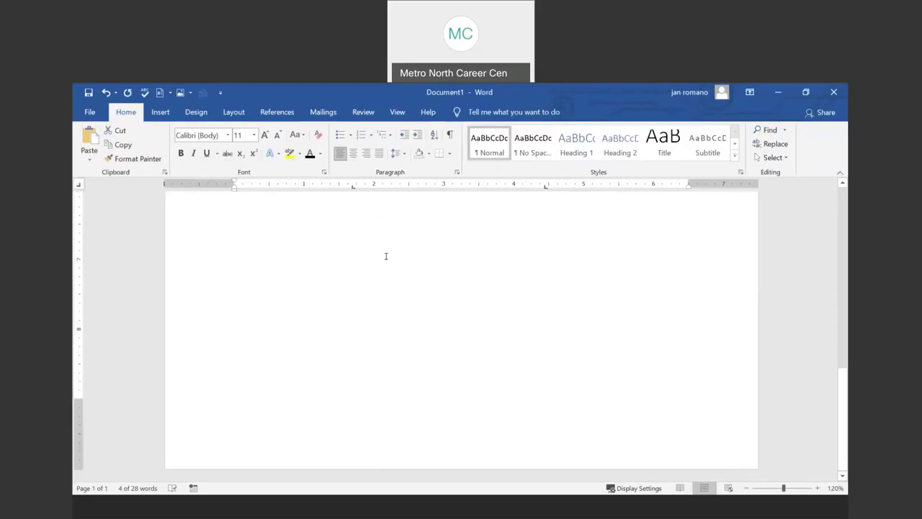
scroll(386, 256, up, 9)
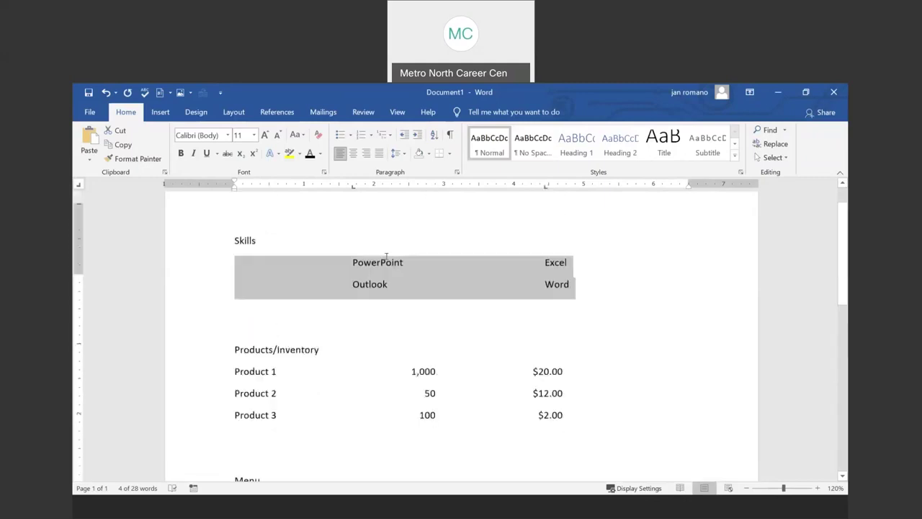
scroll(386, 256, down, 5)
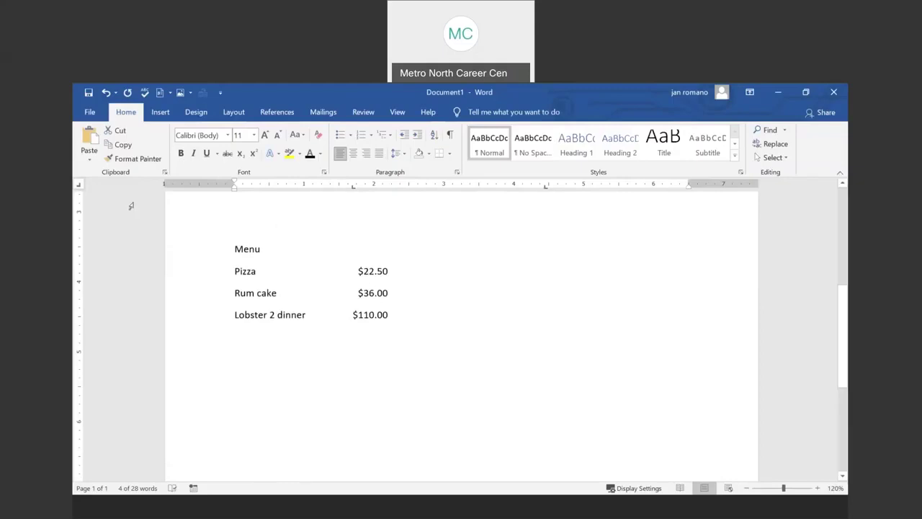
Insert a page break after the menu and remove the leftover 4-inch tab stop
click(239, 367)
key(ctrl+Return)
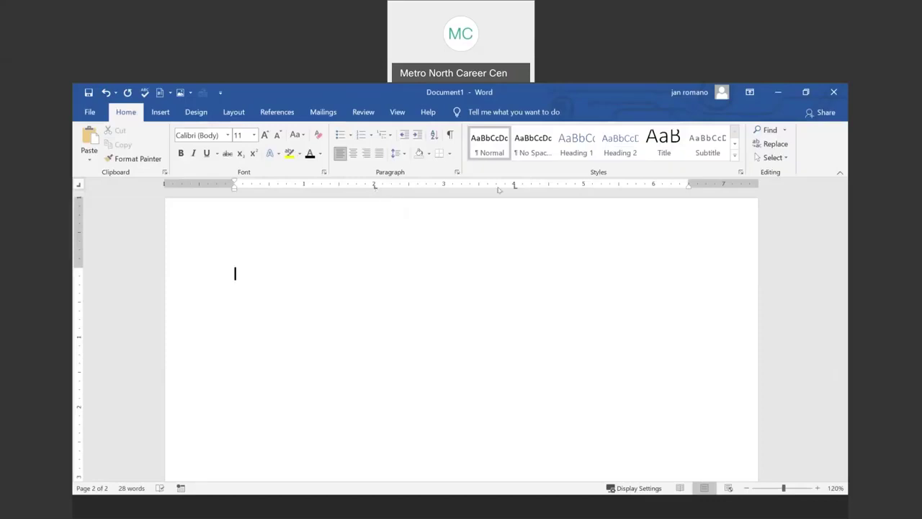
drag(514, 185, 514, 207)
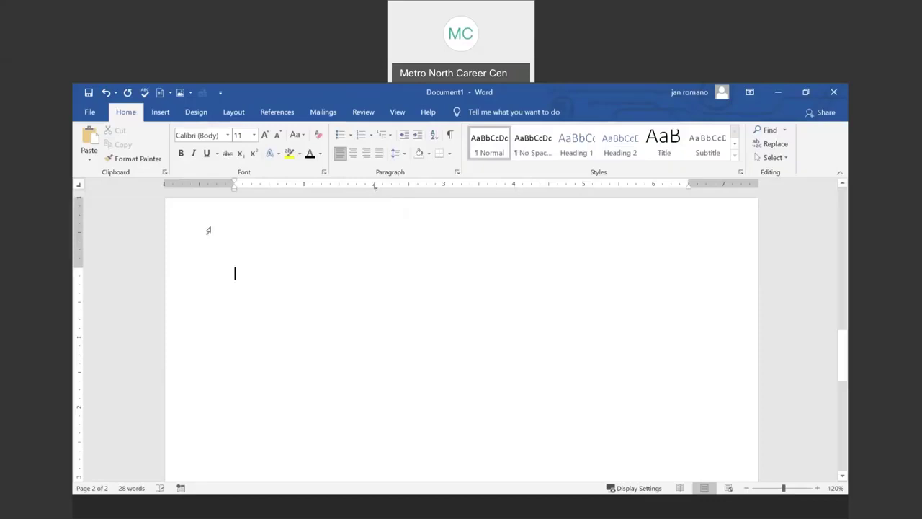
Set new tab stops on page 2 near 6.25 inches and 0.6 inches
click(80, 186)
click(80, 184)
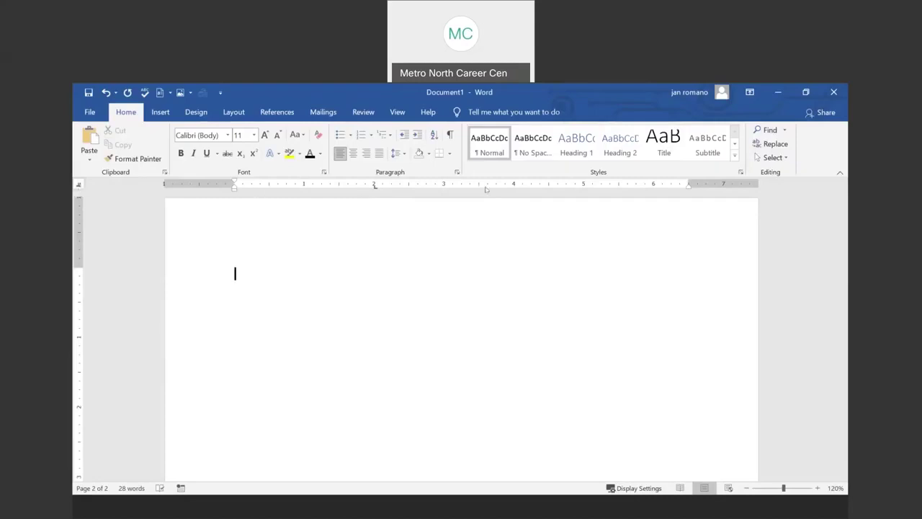
click(80, 185)
click(80, 185)
click(677, 188)
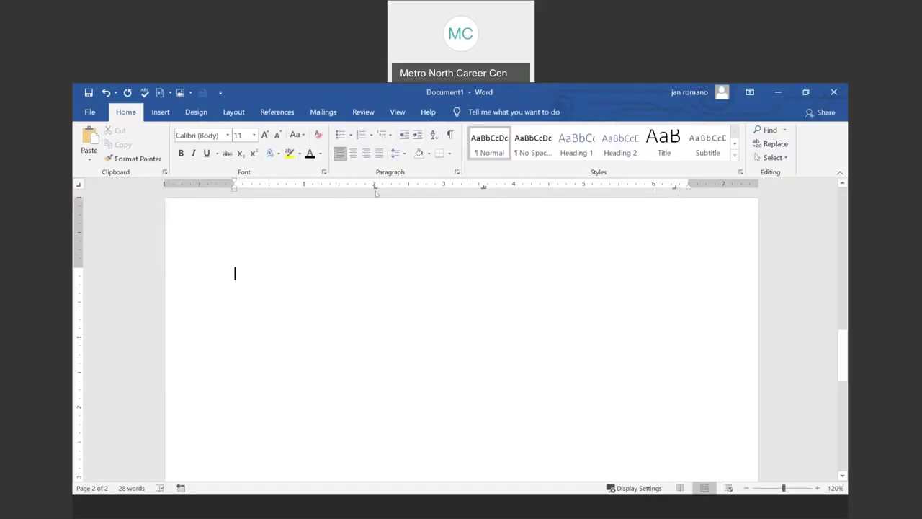
drag(376, 188, 270, 193)
Type the tabbed header row Name, Salary, Job Title
key(Tab)
text(Name)
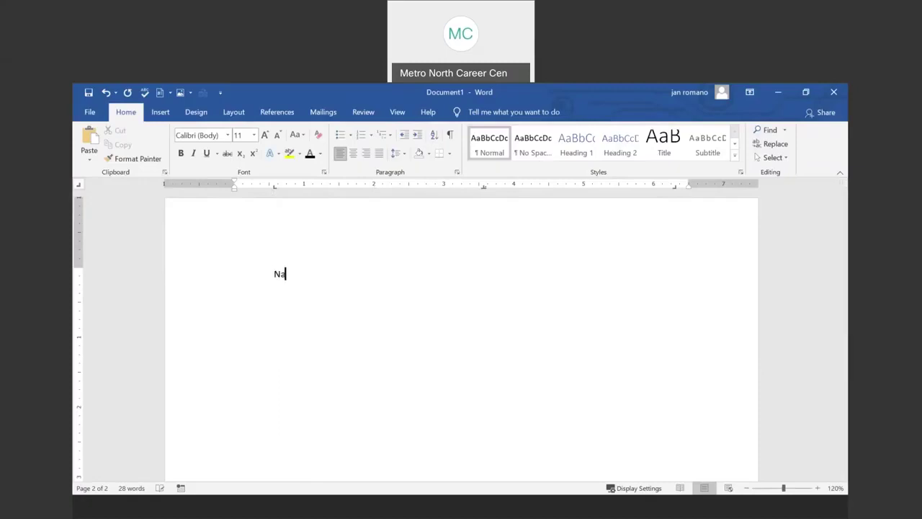
key(Tab)
text(Salary)
key(Tab)
text(P)
text(o)
key(BackSpace)
key(BackSpace)
text(Job Title)
key(Return)
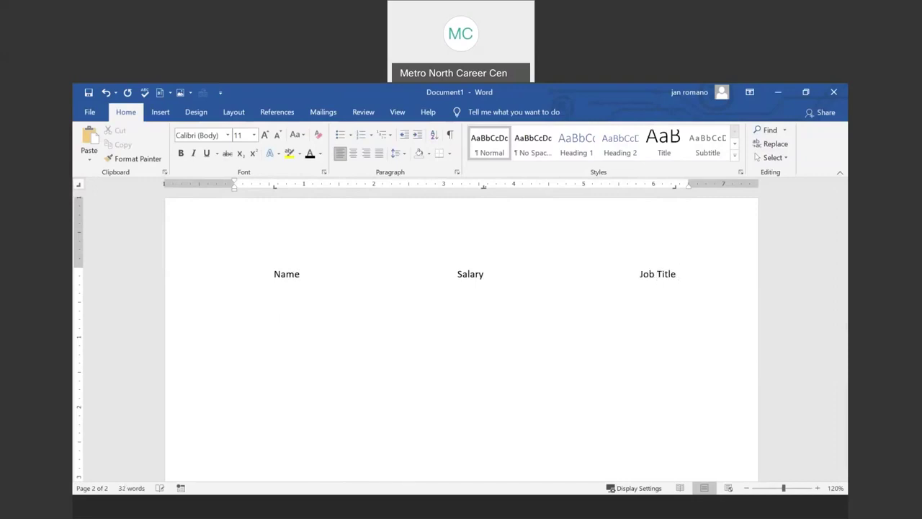
Type the first employee row: the employee's name, $35.50 and Office Manager
text(Mary)
key(Tab)
text($)
text(35.50)
key(Tab)
text(Office m)
key(BackSpace)
key(BackSpace)
text(Manager)
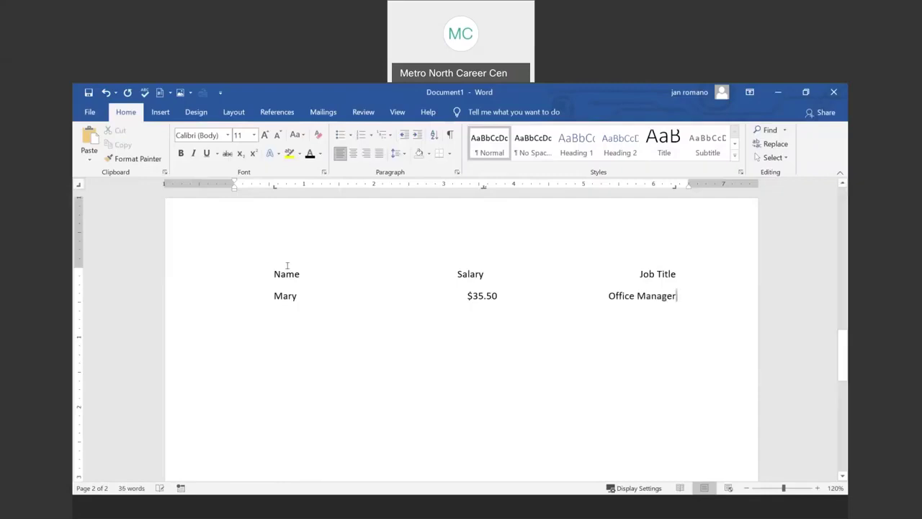
Start the second employee row with the employee's name and salary 33.85
click(184, 280)
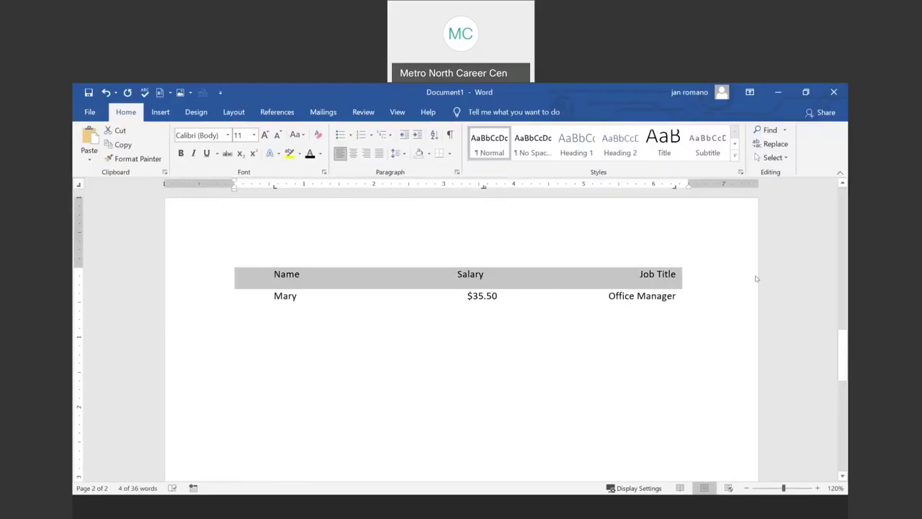
click(677, 295)
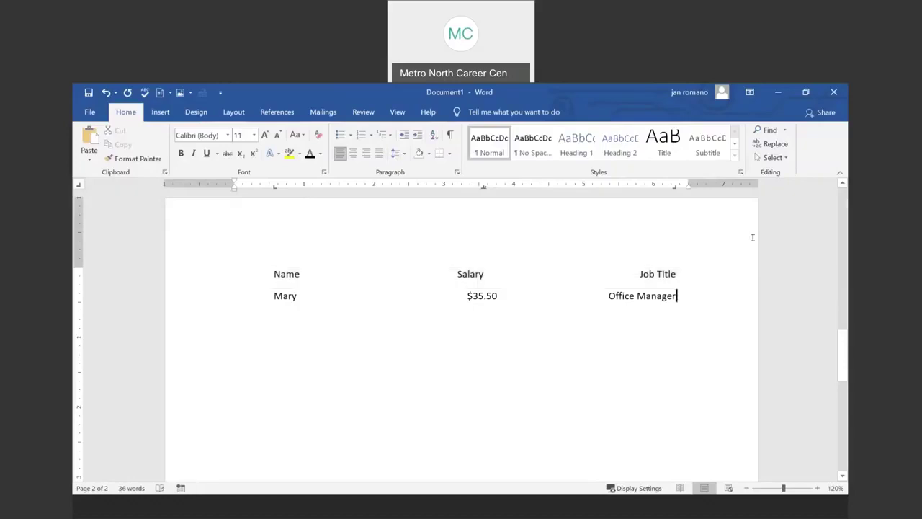
key(Return)
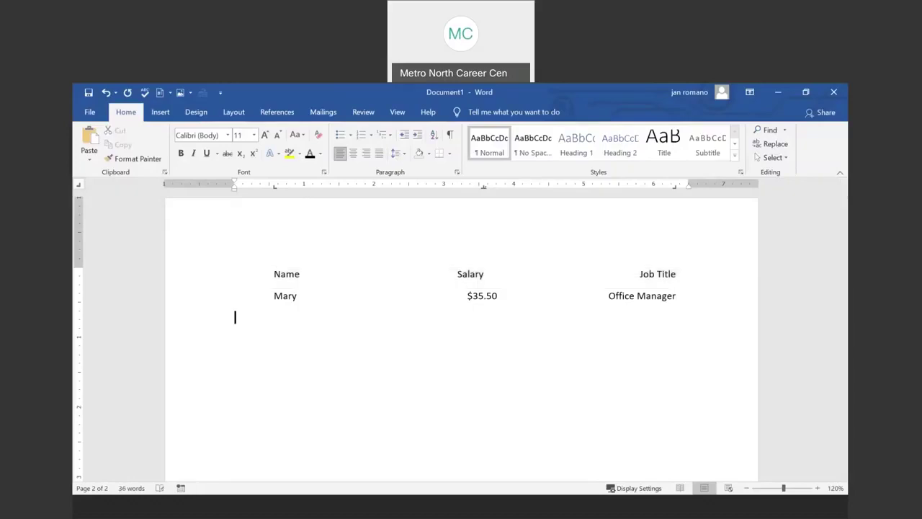
key(Tab)
text(John)
key(Tab)
text(33.85)
Add the $ before 33.85 and job title Customer Service, then select both employee rows
click(470, 317)
text($)
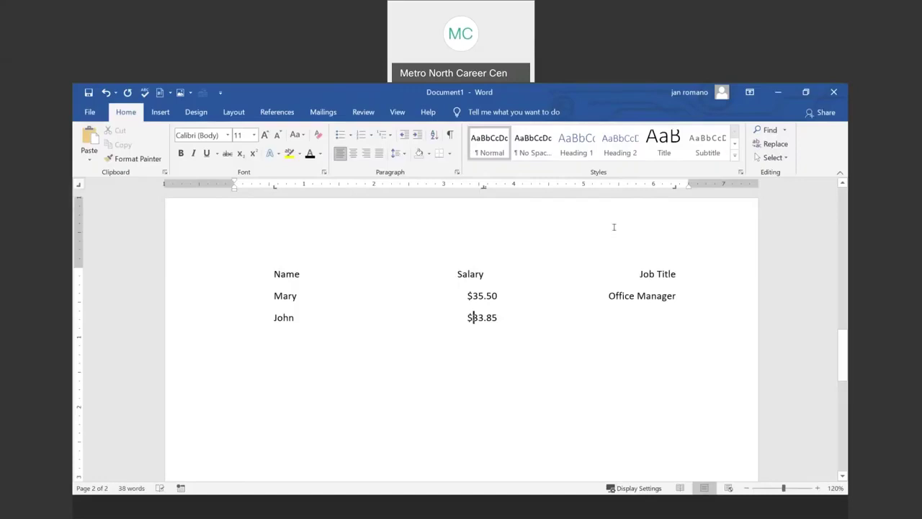
click(499, 315)
key(Tab)
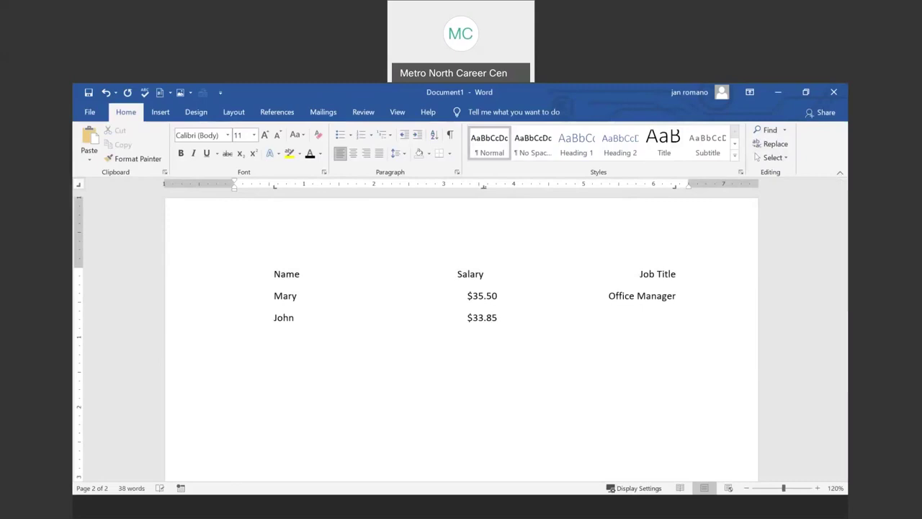
text(Customer Service)
key(Return)
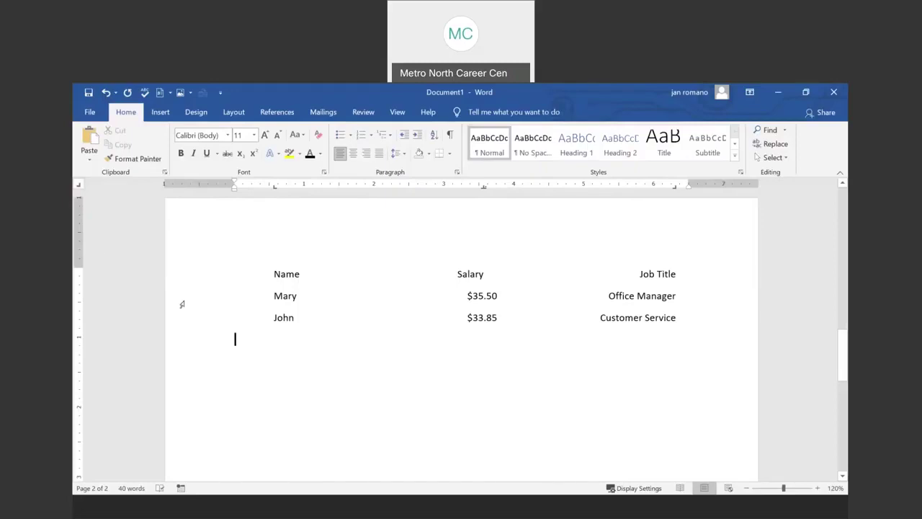
drag(192, 301, 192, 320)
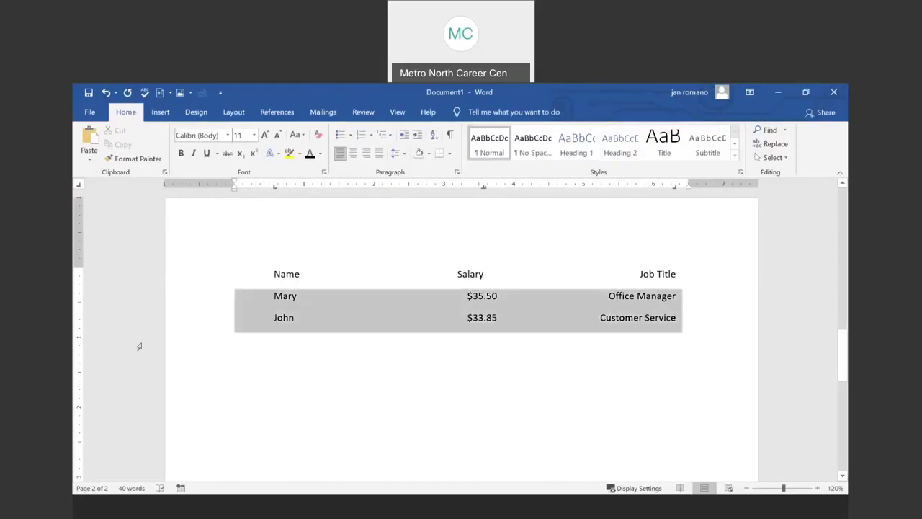
Shift the header row's tab stops so Salary aligns with the amounts and Job Title moves left, then select all three rows
click(194, 277)
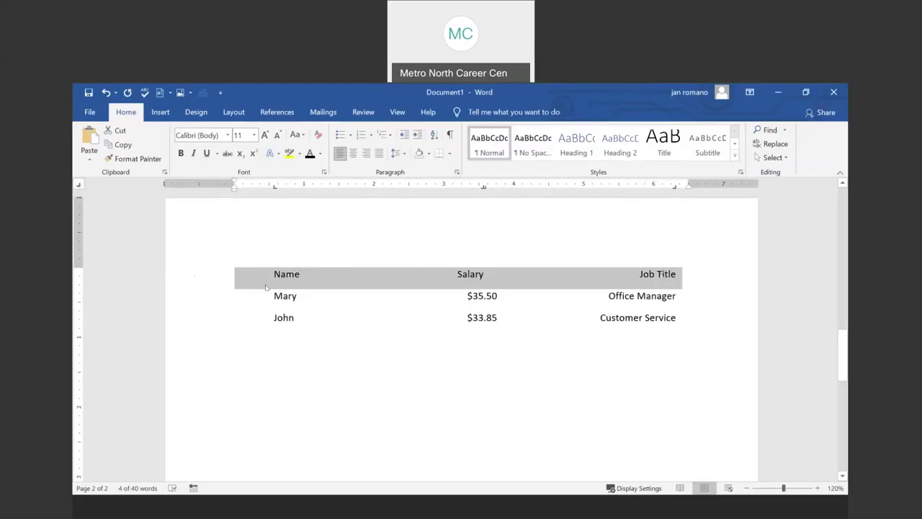
drag(485, 188, 492, 189)
drag(674, 188, 658, 191)
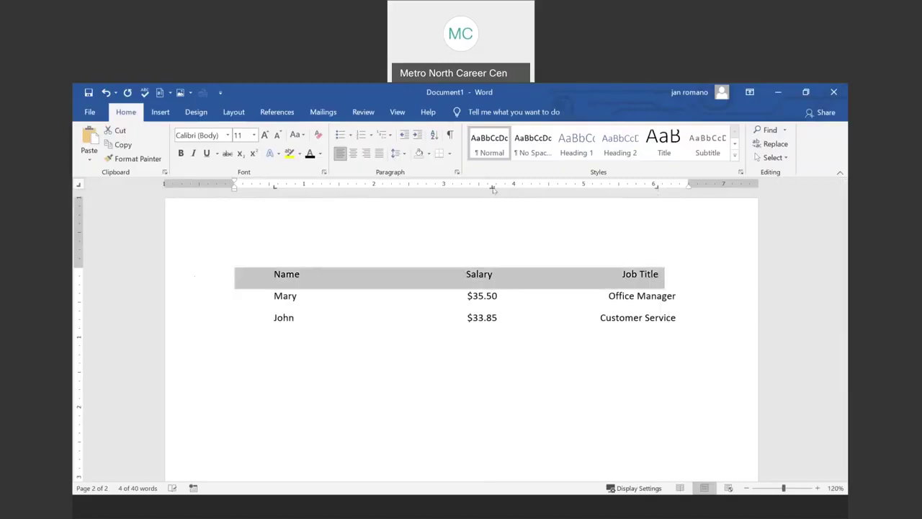
drag(493, 188, 496, 188)
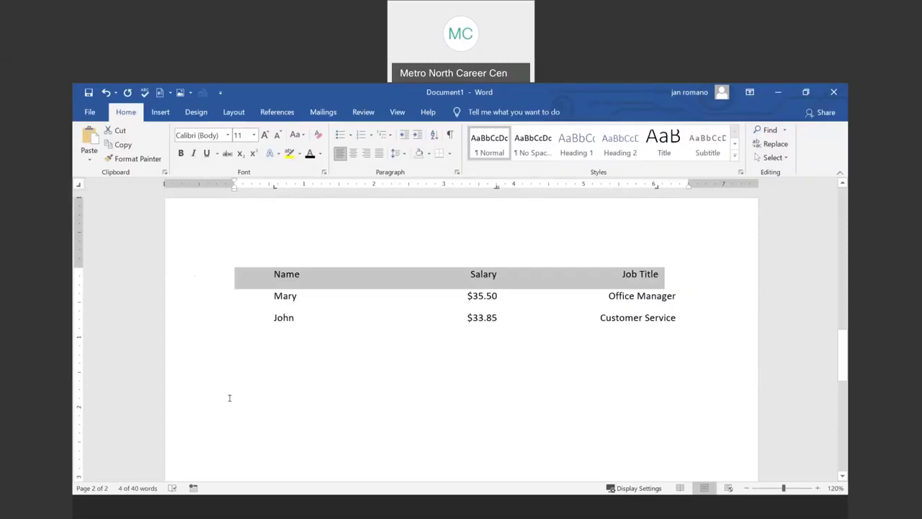
drag(207, 281, 214, 418)
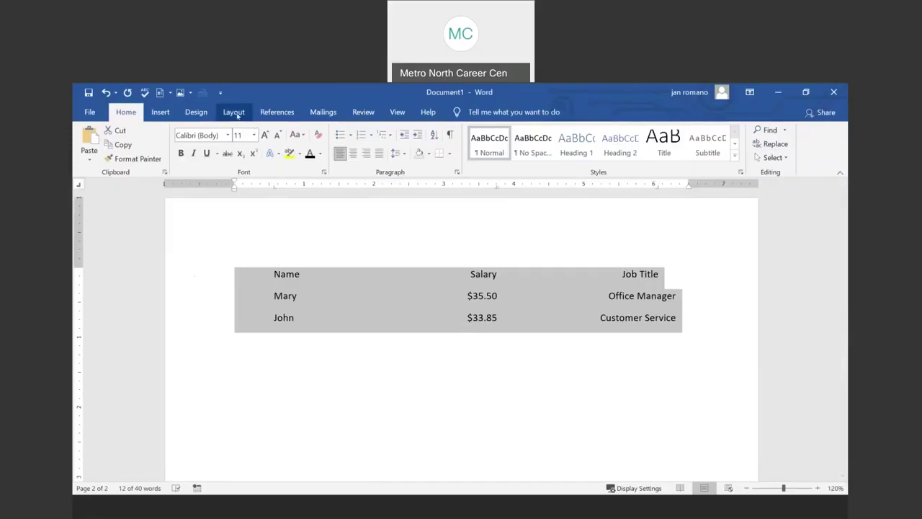
Below the salary list, view the Layout tab's Breaks options and dismiss them without inserting a break
click(237, 337)
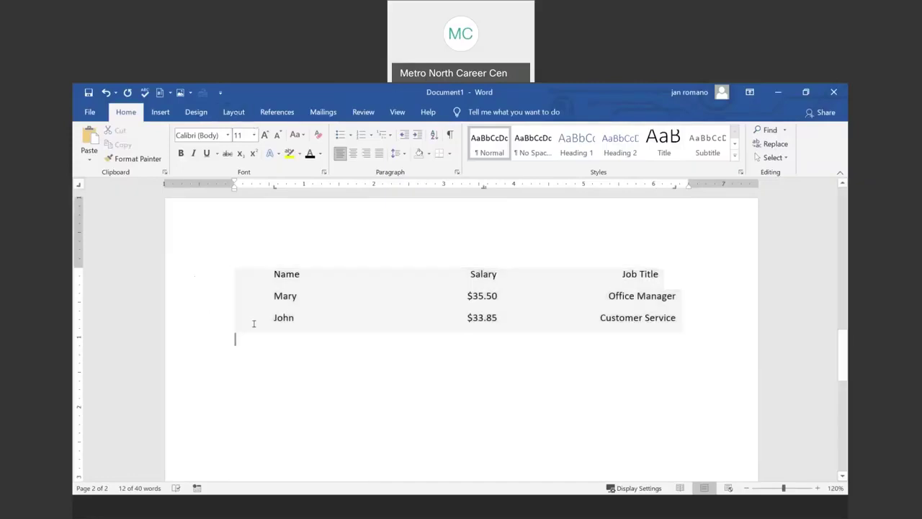
click(233, 111)
click(222, 130)
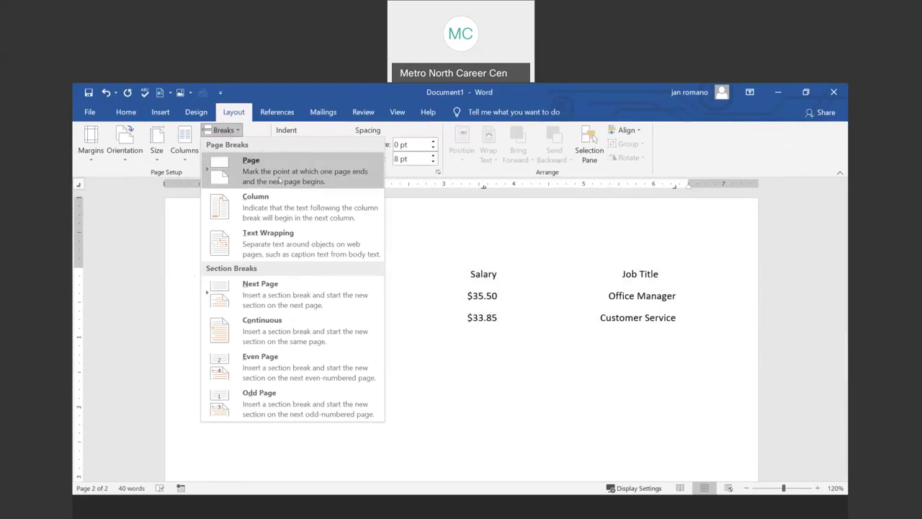
click(418, 401)
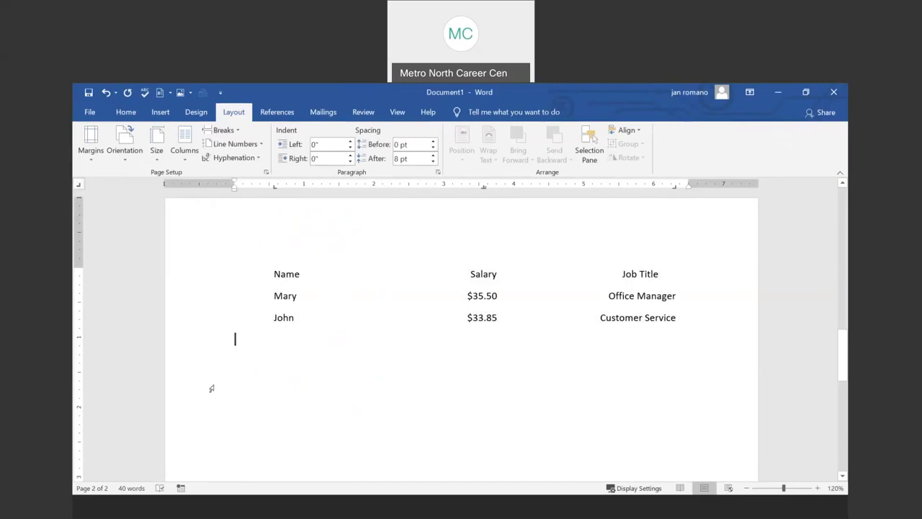
Add a 'Resume' line below the list and set a right tab stop at the right margin
key(Return)
text(Re)
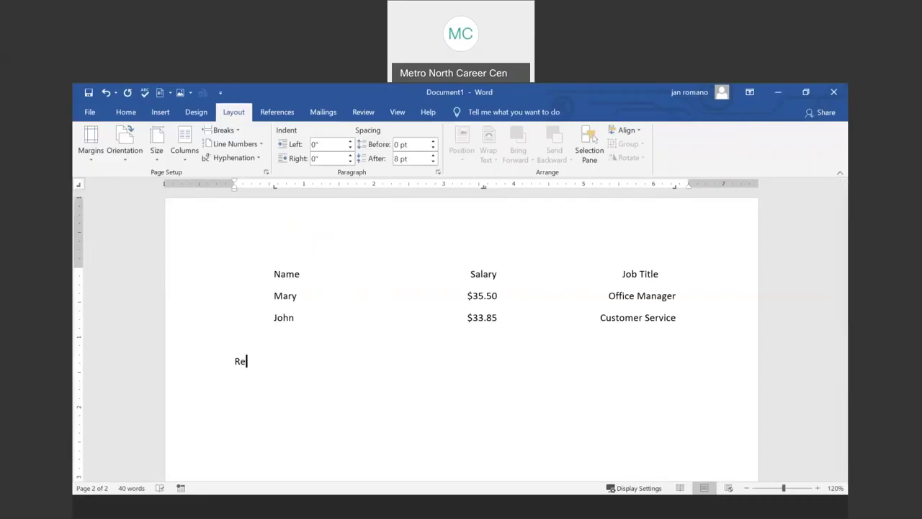
text(sume)
key(Return)
drag(676, 189, 686, 188)
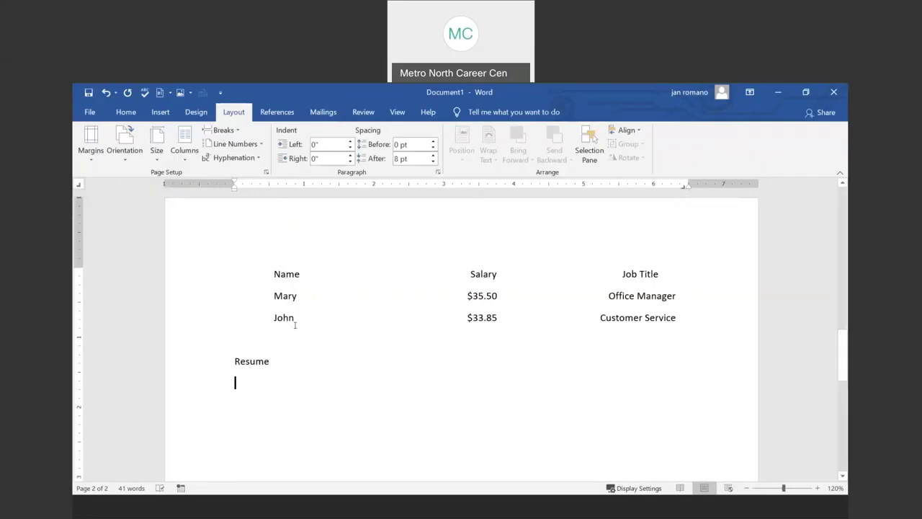
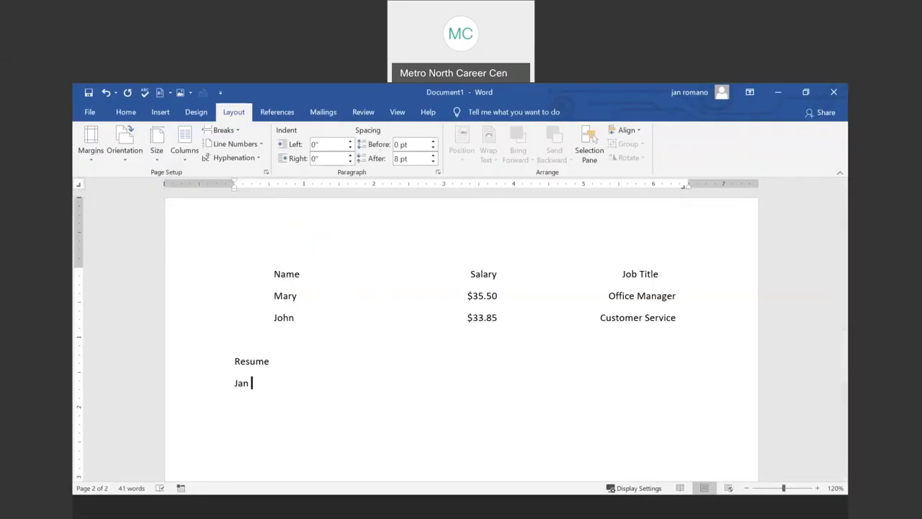
Type the candidate's name, with their street address right-aligned at the tab stop
key(BackSpace)
key(BackSpace)
key(BackSpace)
key(BackSpace)
key(BackSpace)
key(Tab)
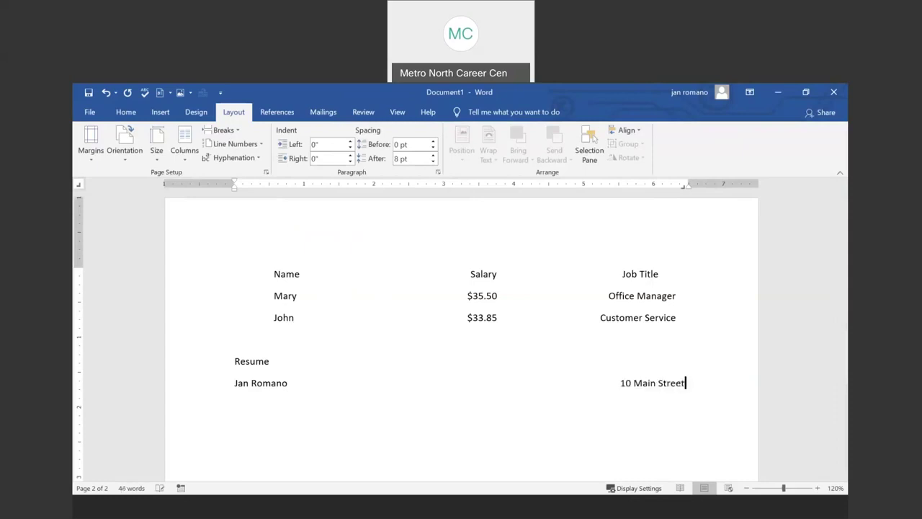
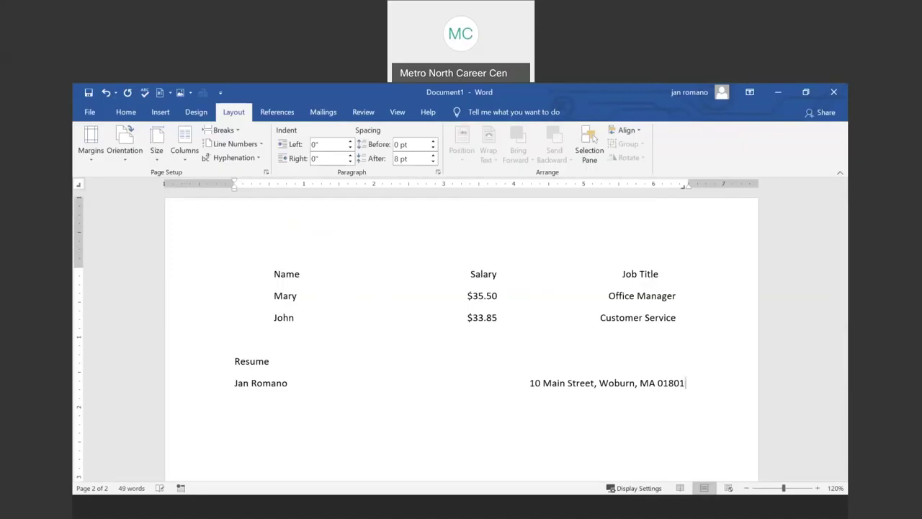
key(Return)
Add the phone number with the LinkedIn profile URL right-aligned opposite, then select all text
key(Tab)
text(w)
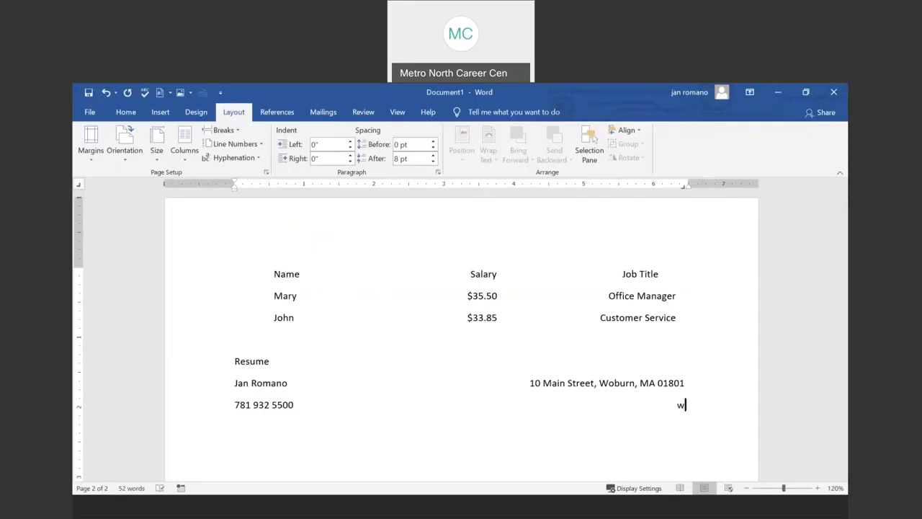
text(ww.linkedin.com/in)
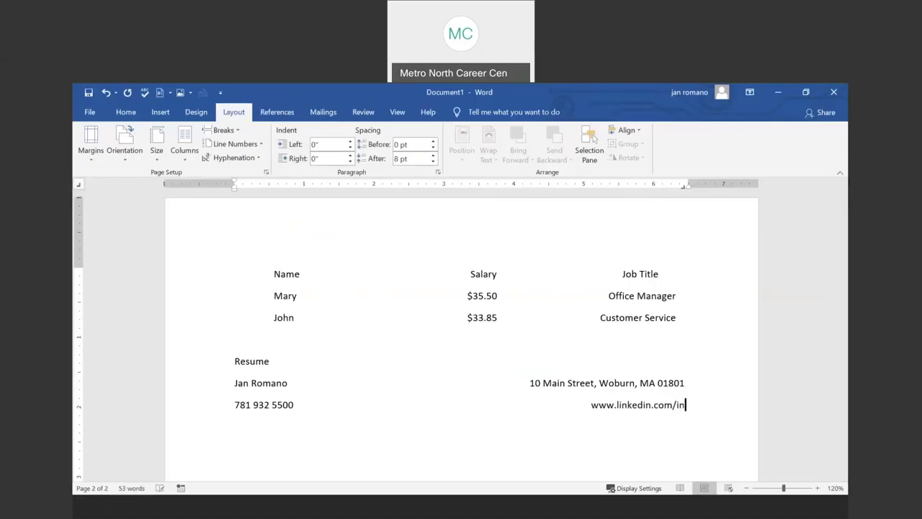
text(/sljdfljdfljsdkljflkjdf)
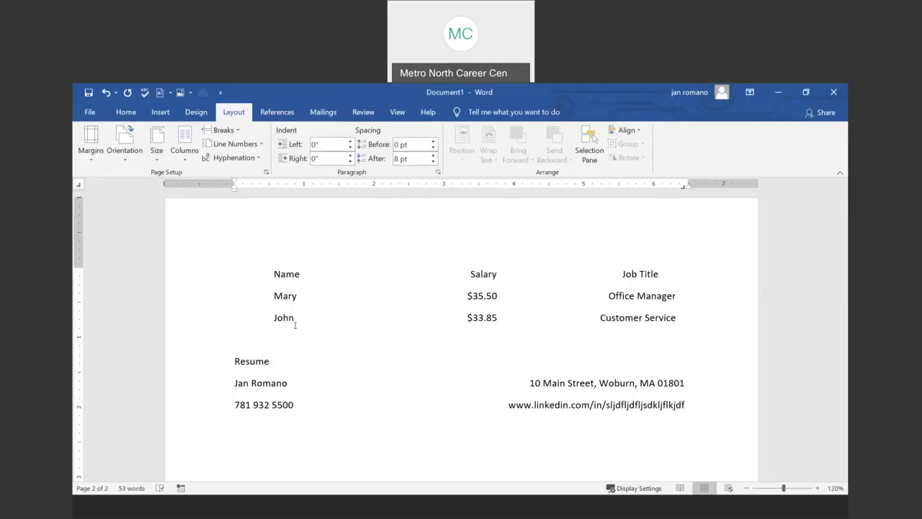
key(ctrl+a)
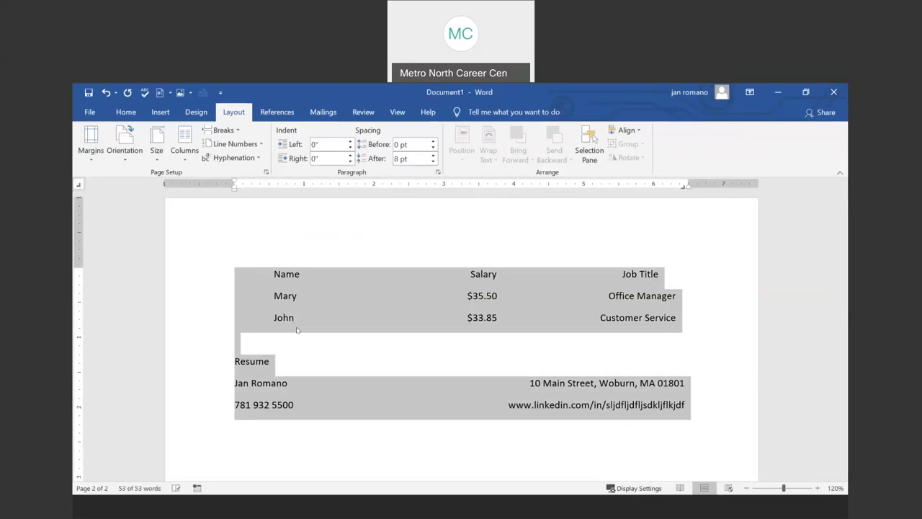
Clear the document and type the centred line 'Center text in the center of the document (margins)'
key(Delete)
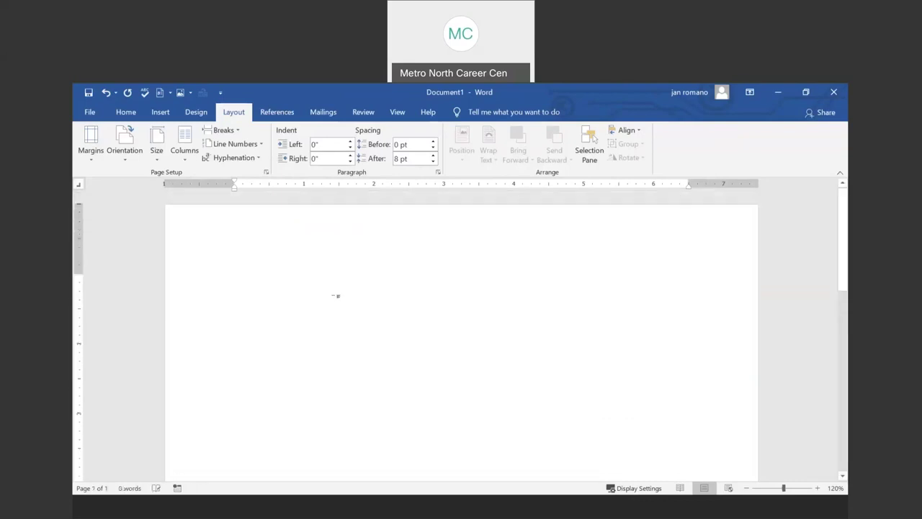
click(124, 111)
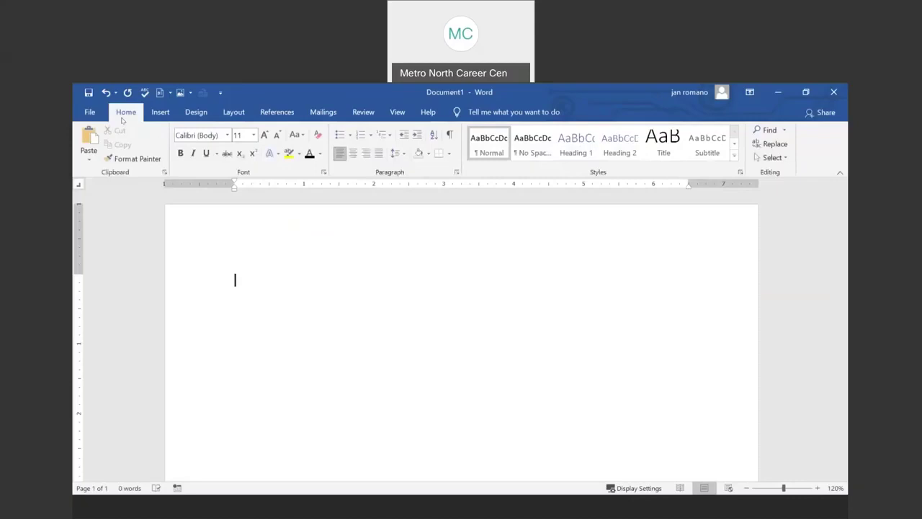
click(353, 158)
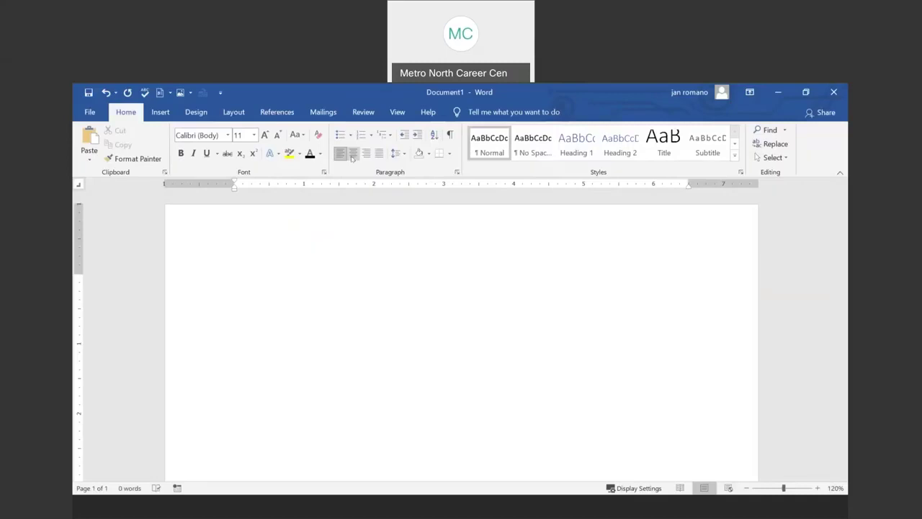
click(352, 154)
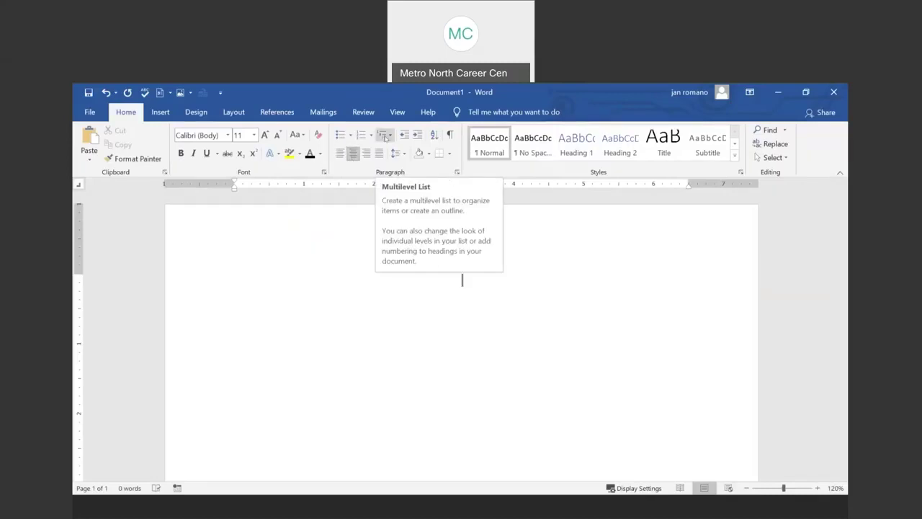
text(Center text in the center of the)
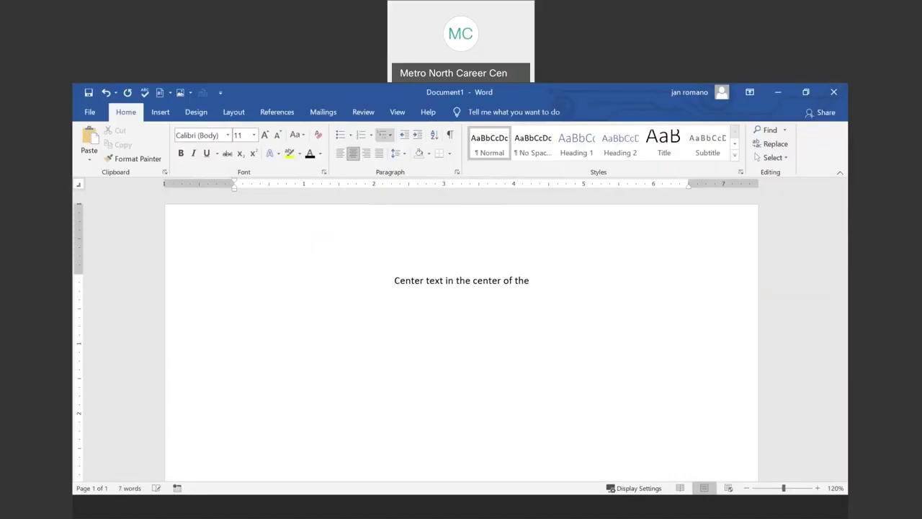
text( document (margins))
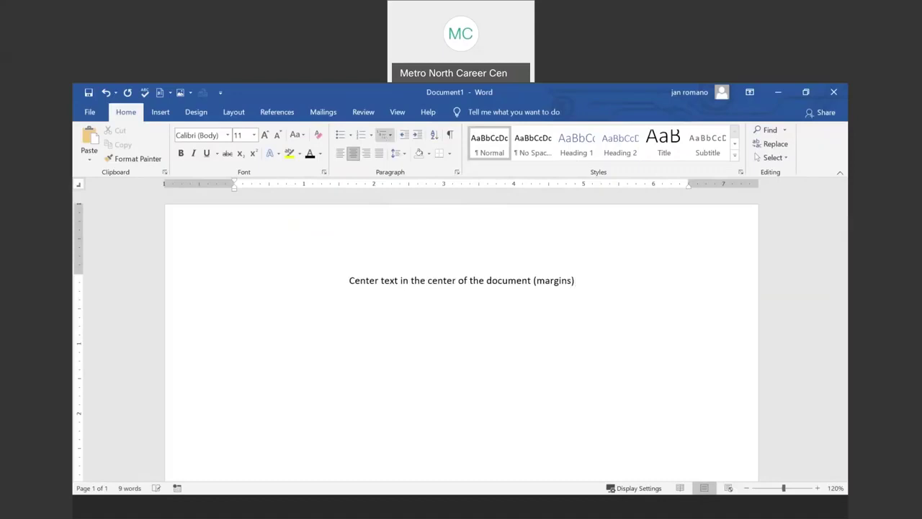
Below it, type a left-aligned 'Center Tab' line and start a new line
click(340, 154)
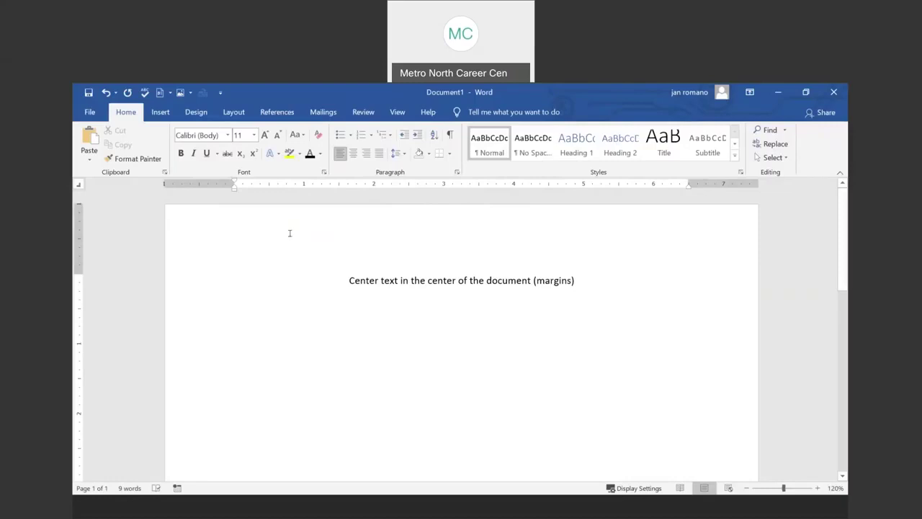
text(Center Tab)
key(Return)
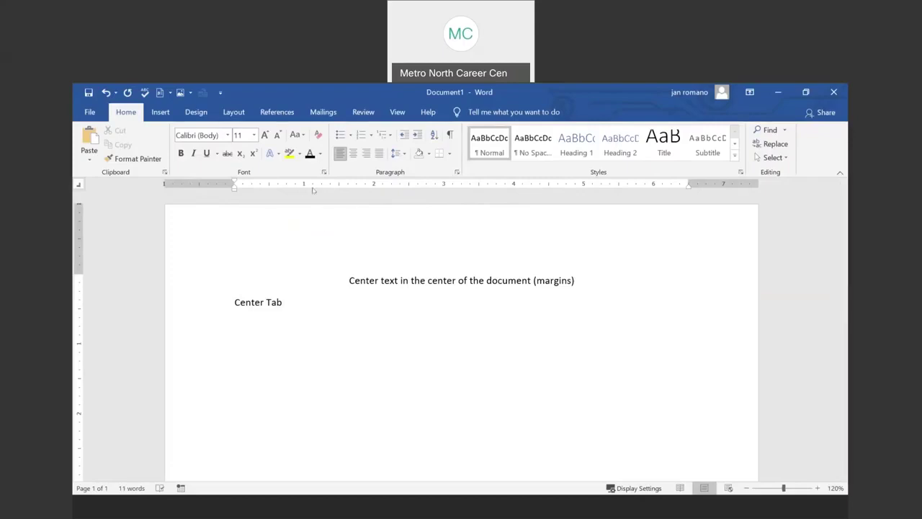
Choose the center tab type on the ruler selector and place a center tab stop at 1 inch
click(82, 187)
click(82, 187)
click(82, 188)
click(82, 187)
click(82, 188)
click(82, 188)
click(304, 185)
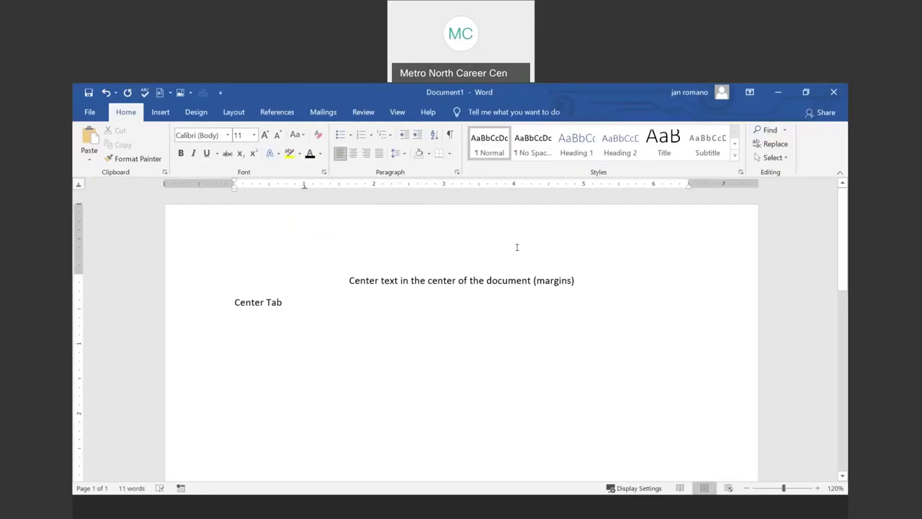
Type the name, street, and city/ZIP lines, each centred on the 1-inch tab stop
key(Tab)
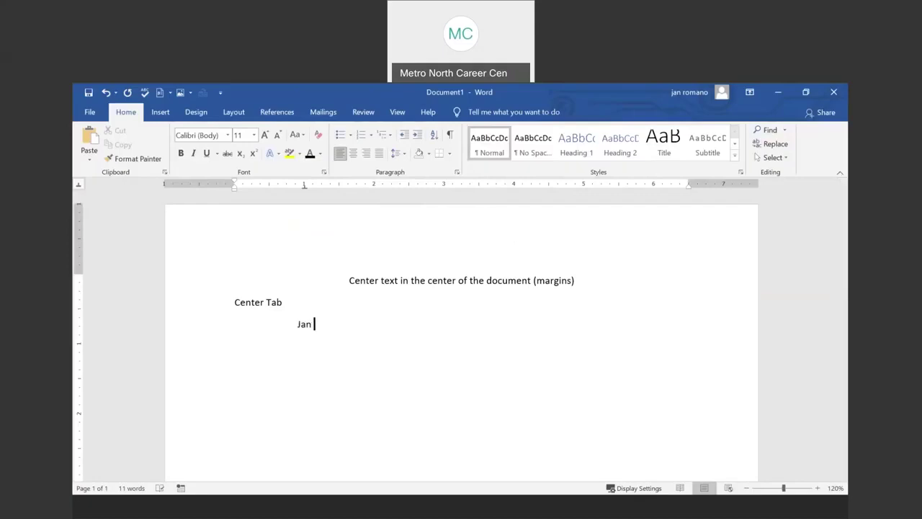
key(Return)
key(Tab)
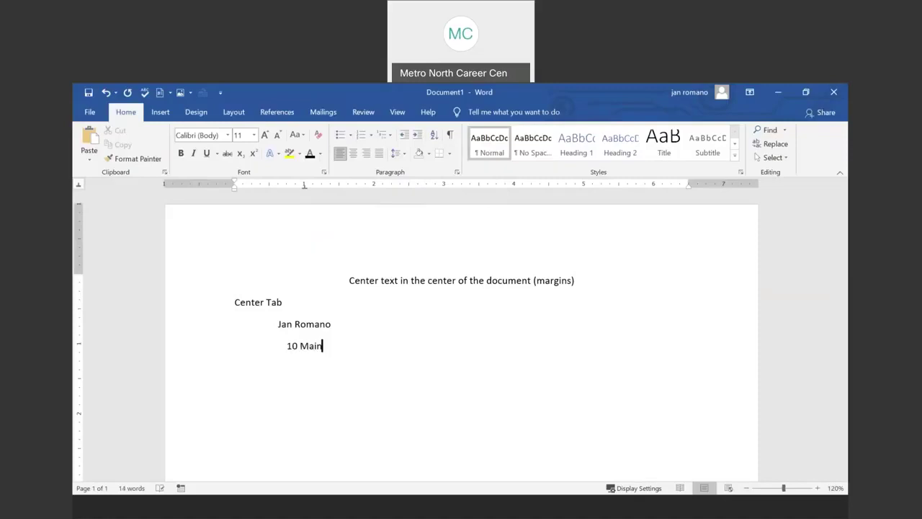
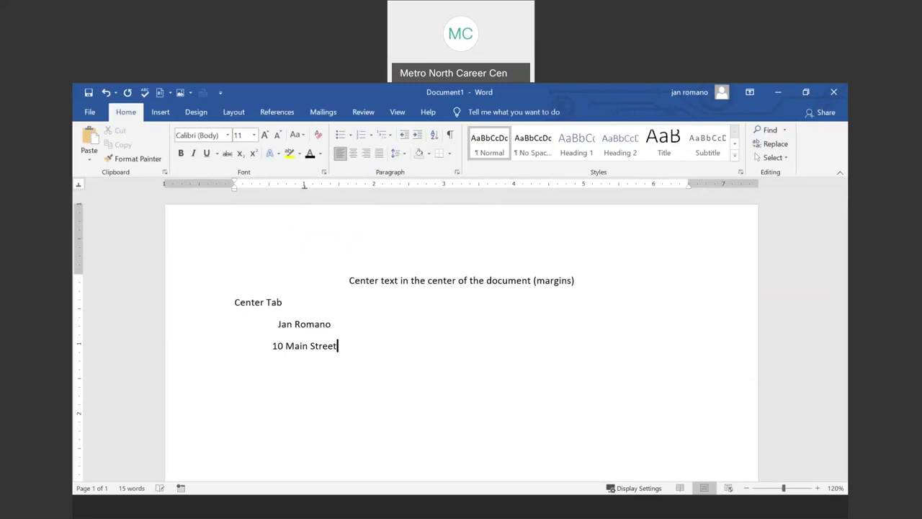
key(Return)
key(Tab)
text(Woburn, MA 01801)
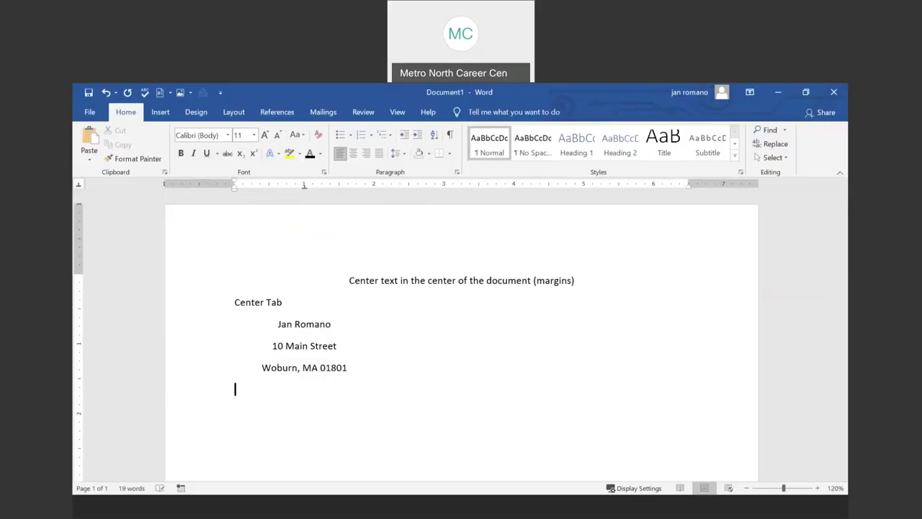
Check the center tab stop alignment, then delete all the document's text
drag(305, 188, 305, 188)
click(447, 281)
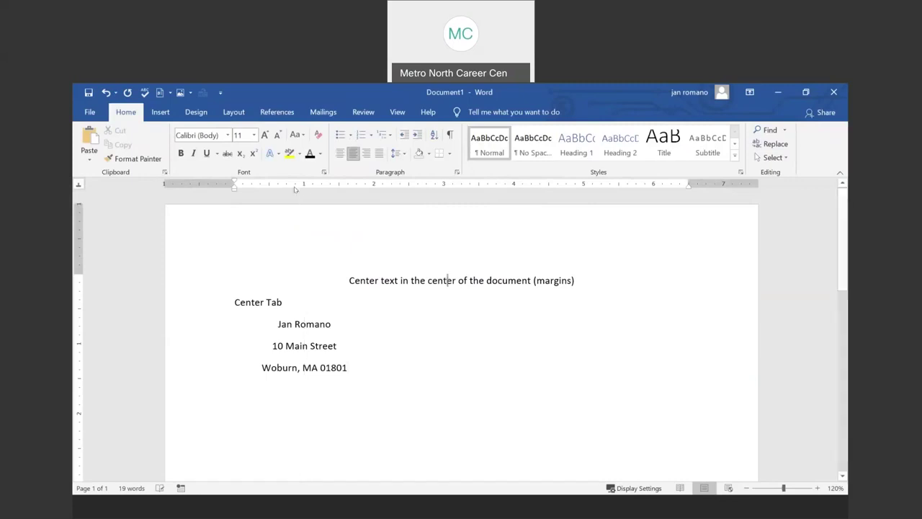
click(300, 324)
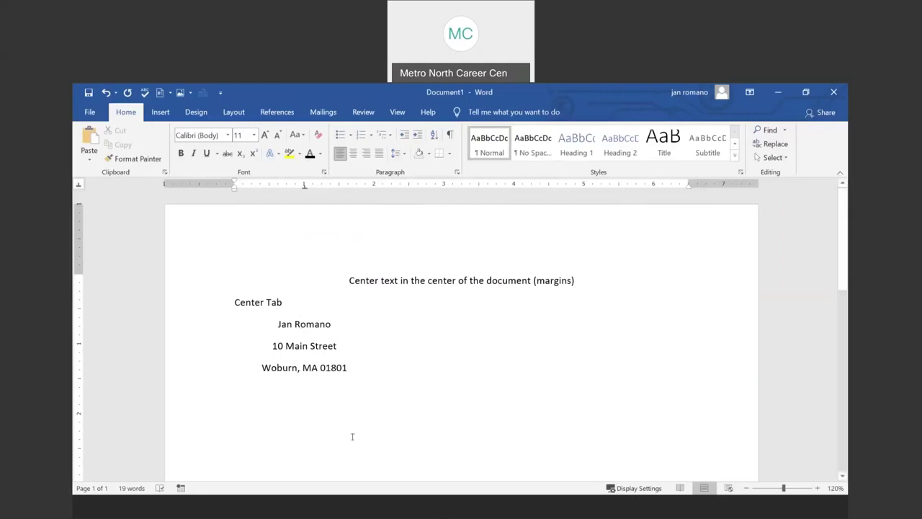
key(ctrl+a)
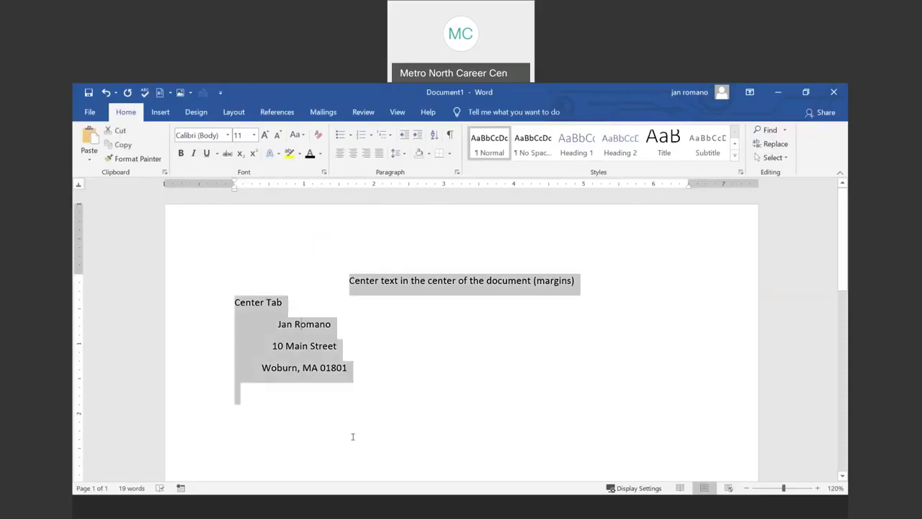
key(Delete)
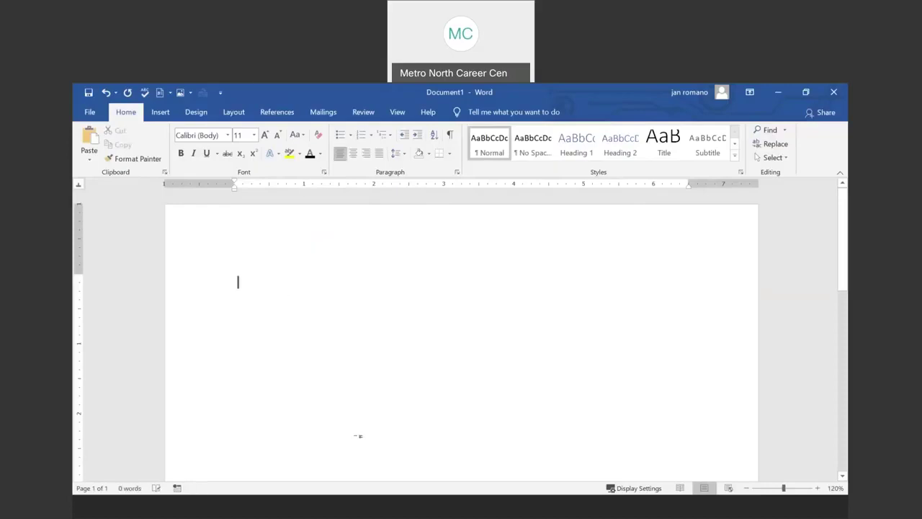
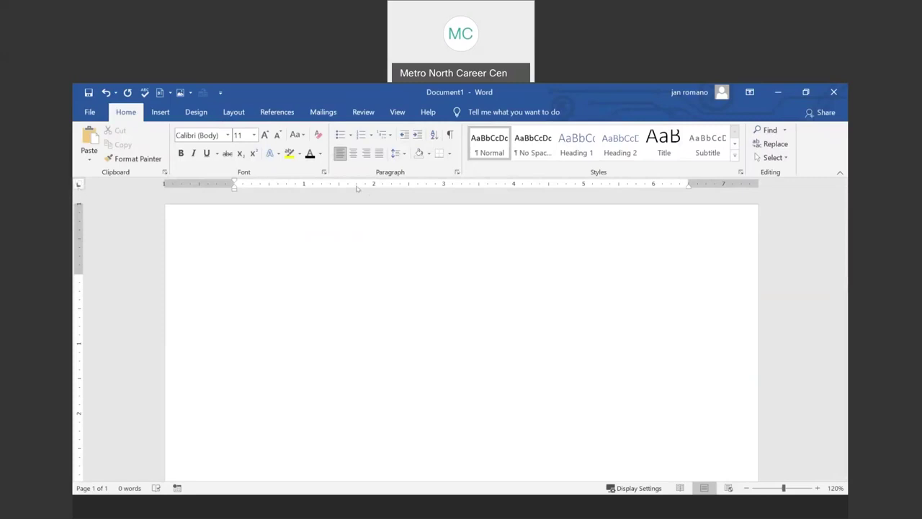
Set a left tab stop at the 4-inch mark on the ruler
click(515, 186)
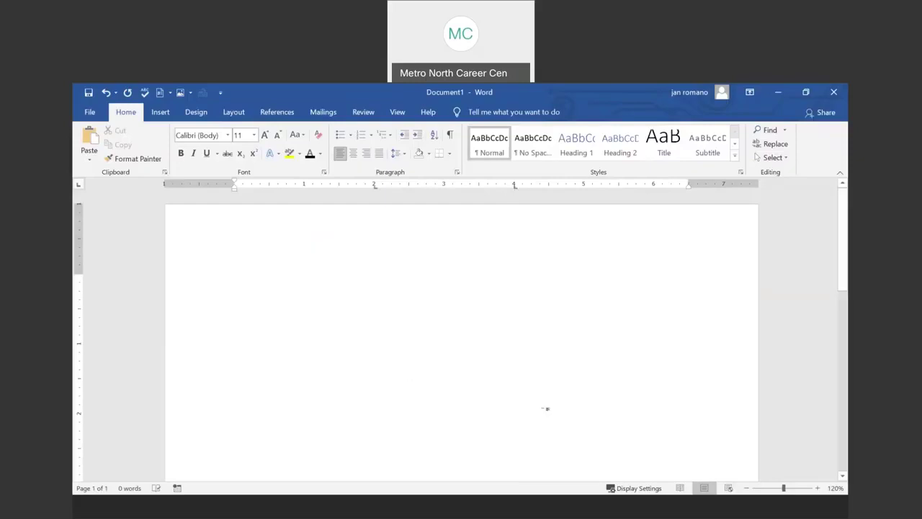
scroll(521, 405, down, 1)
scroll(521, 405, down, 3)
scroll(520, 405, up, 5)
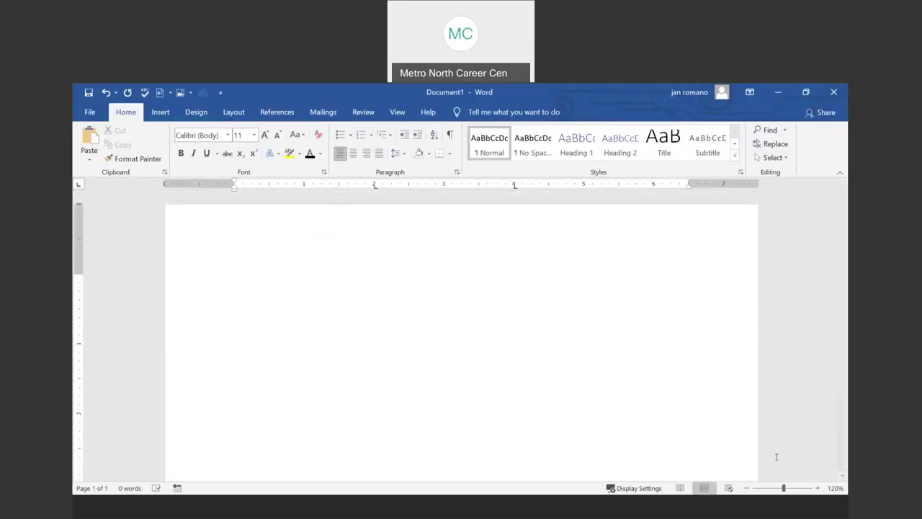
Undo recent changes to bring back the deleted heading and aligned lines
click(106, 93)
click(106, 93)
click(105, 93)
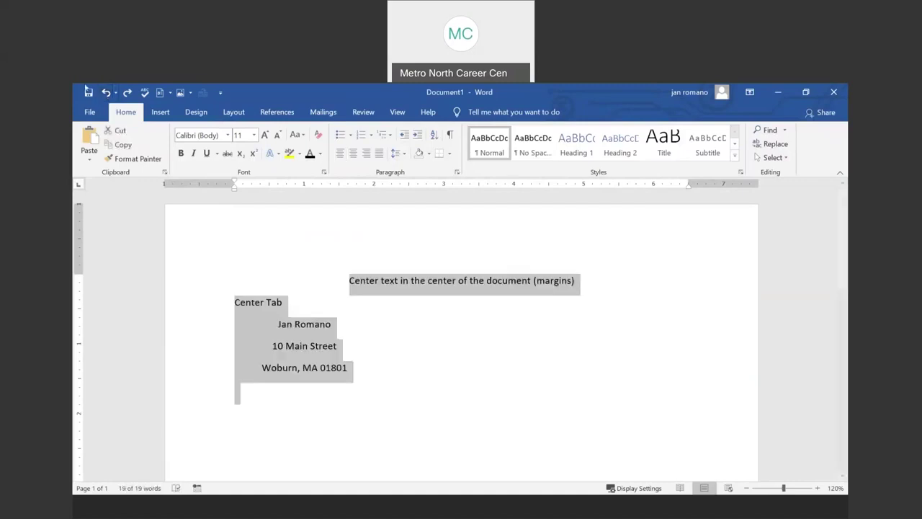
key(Right)
Undo the zip code, typed lines and Center Tab line back to the Skills and Products block
click(106, 93)
click(106, 93)
click(106, 93)
click(106, 93)
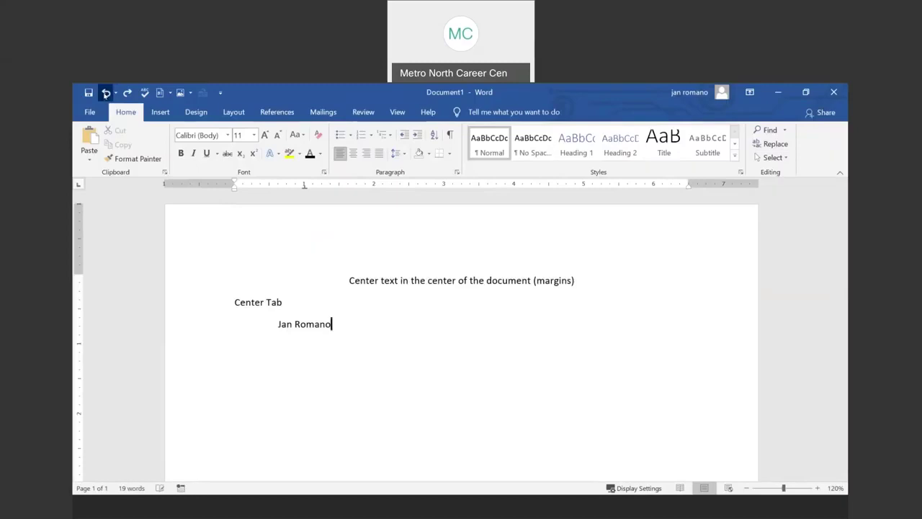
click(106, 93)
click(106, 93)
click(106, 93)
click(106, 93)
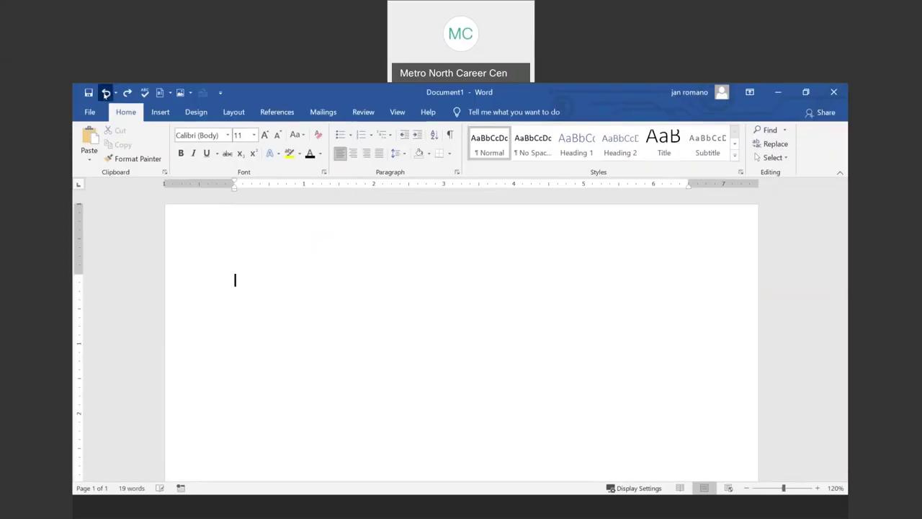
click(105, 93)
click(503, 285)
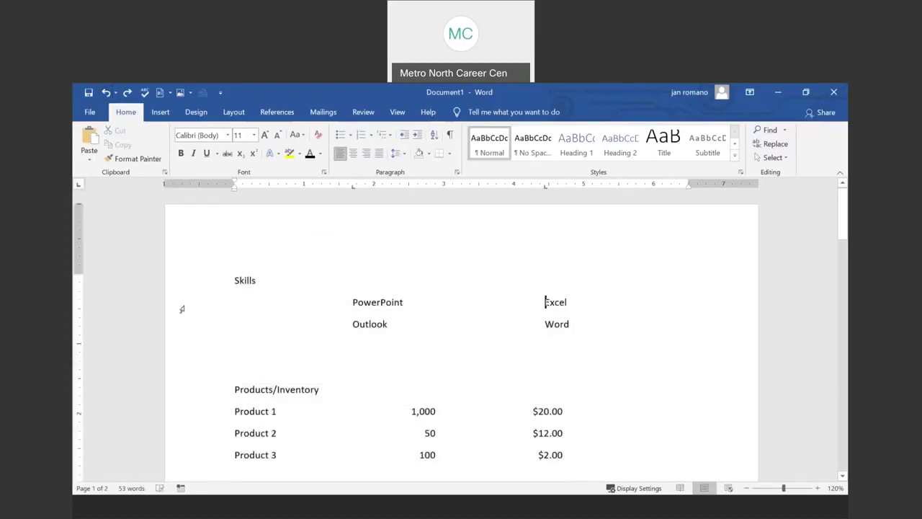
Bullet the PowerPoint/Excel and Outlook/Word Skills lines
drag(181, 308, 176, 331)
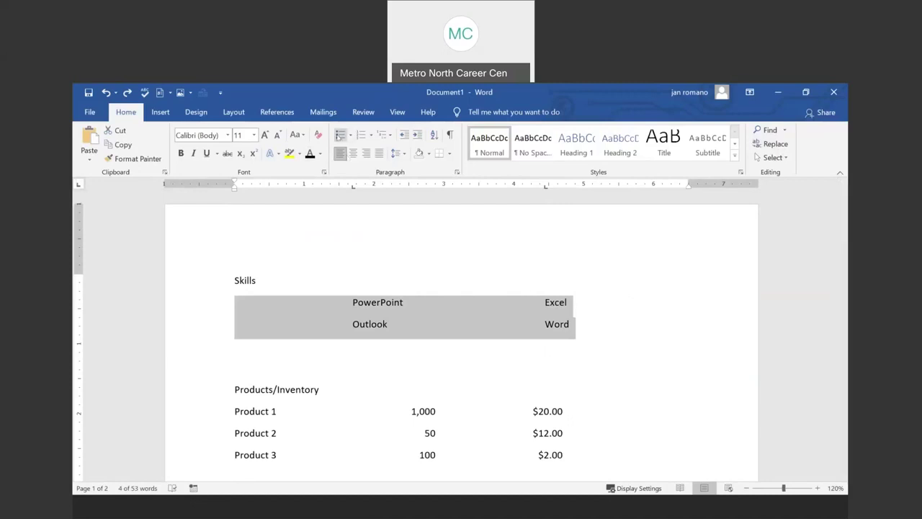
click(340, 136)
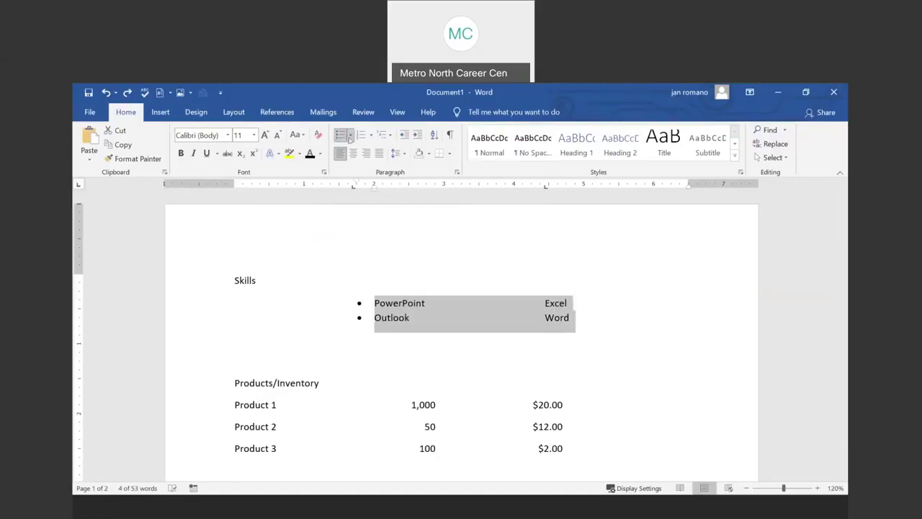
click(363, 320)
click(363, 320)
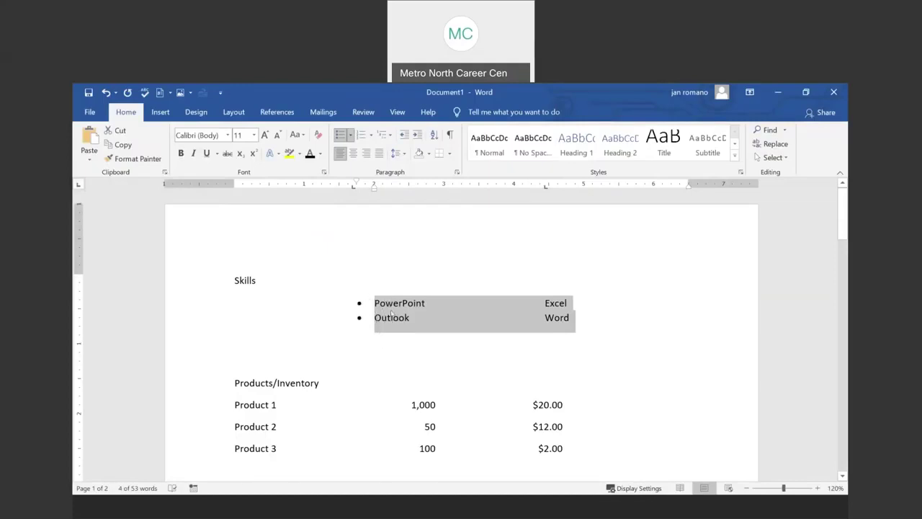
click(543, 304)
click(544, 303)
Reset those Skills lines to Normal style, then reapply and undo the bullets
click(489, 142)
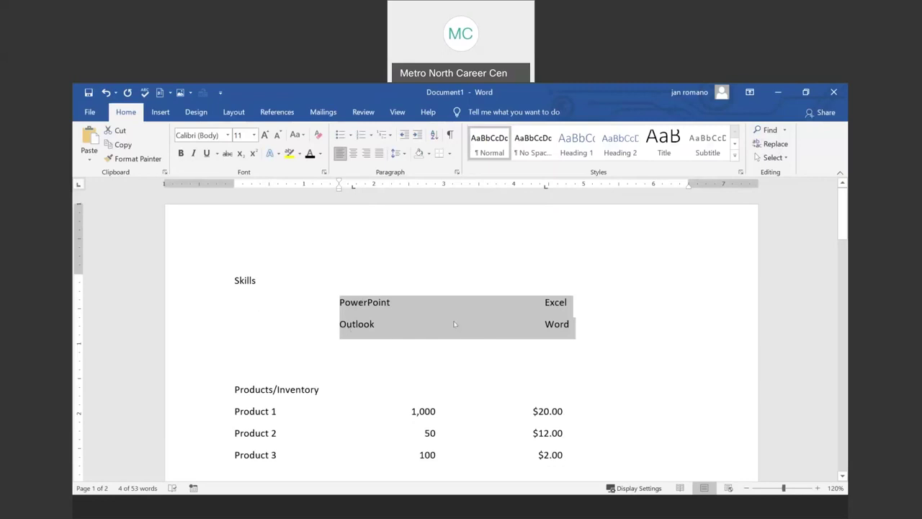
click(342, 136)
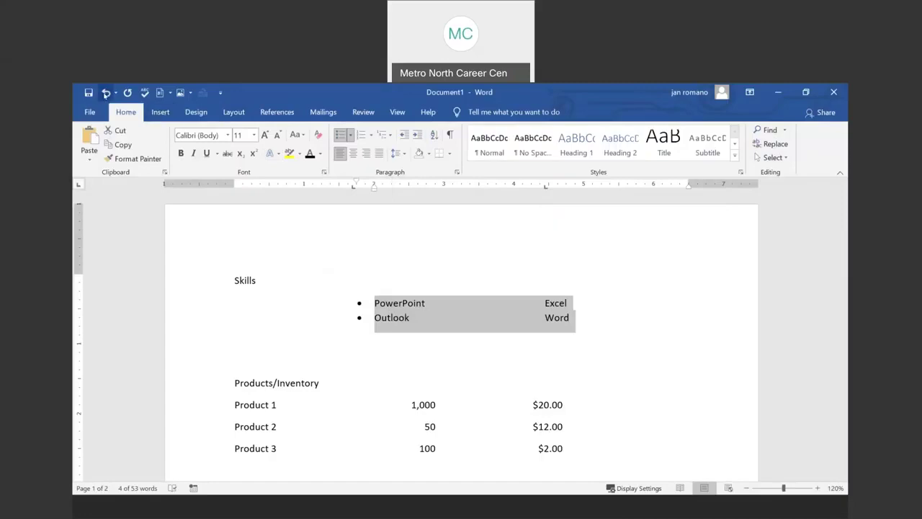
click(105, 93)
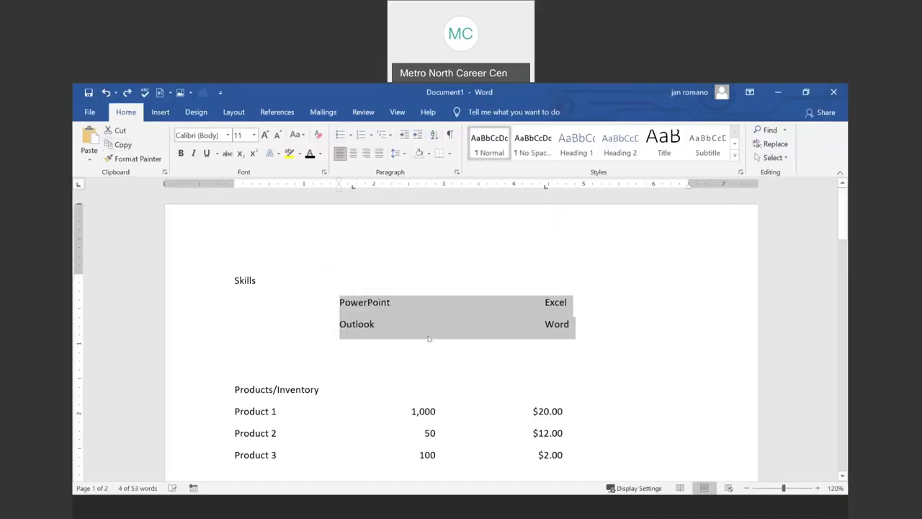
On page 2, move the tab stop to about 4.5 inches
scroll(426, 335, down, 2)
scroll(424, 330, down, 15)
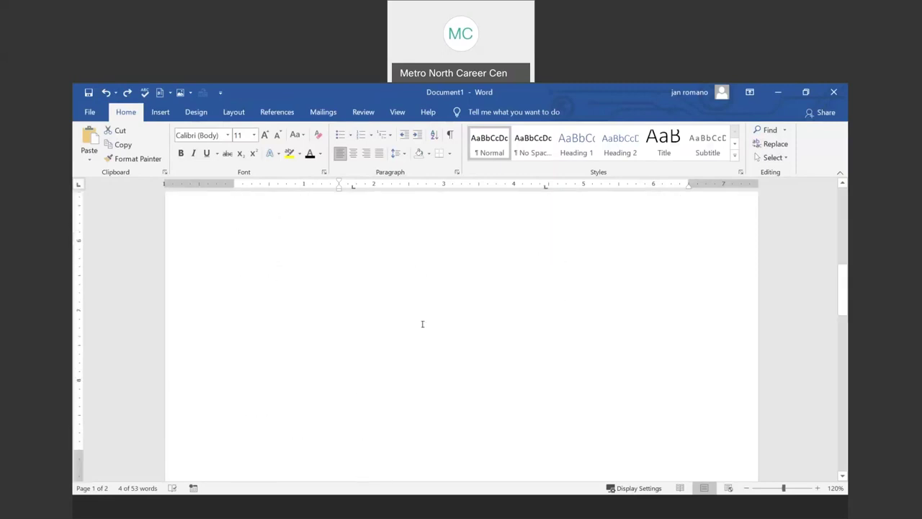
scroll(422, 324, down, 3)
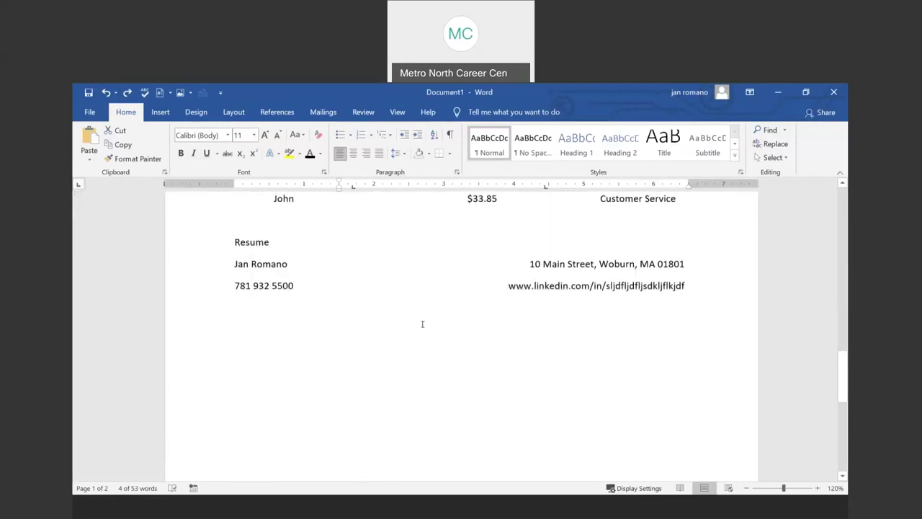
scroll(418, 319, down, 5)
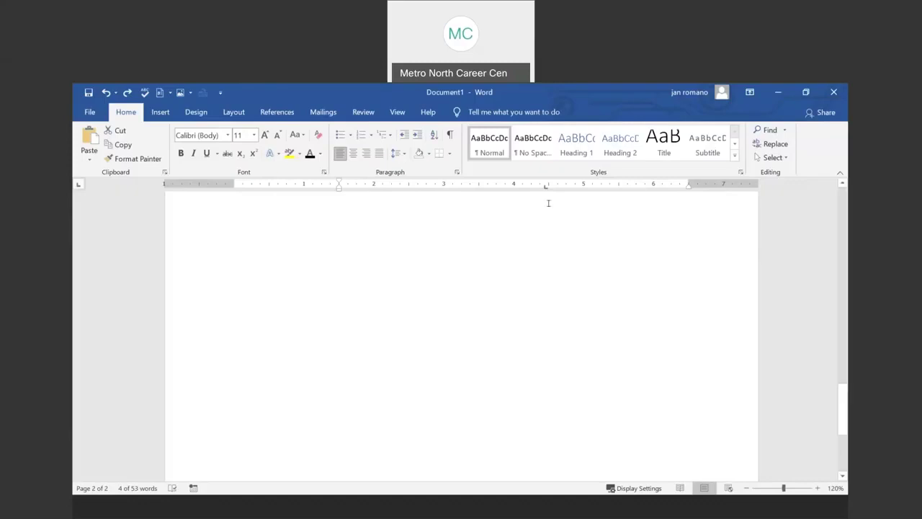
mouse_move(545, 187)
mouse_down()
mouse_move(597, 189)
mouse_move(585, 189)
mouse_up()
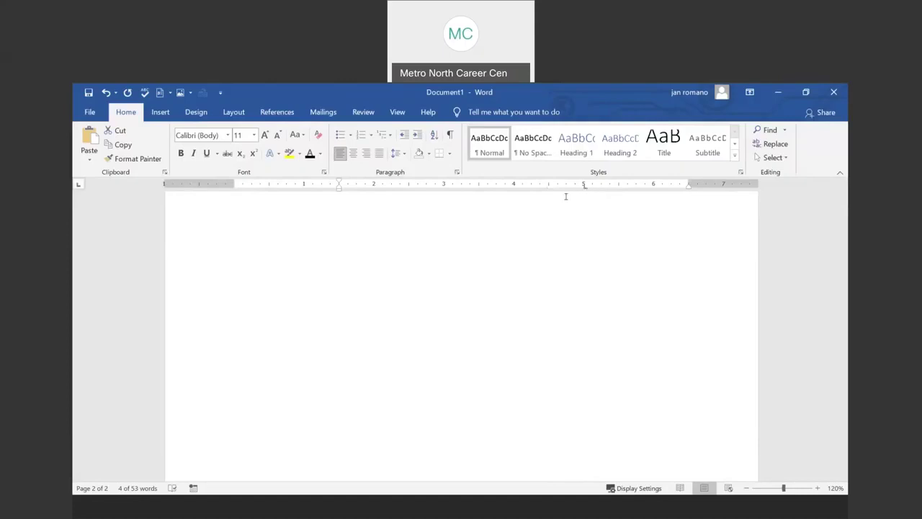
Add empty lines after the web address line
click(264, 211)
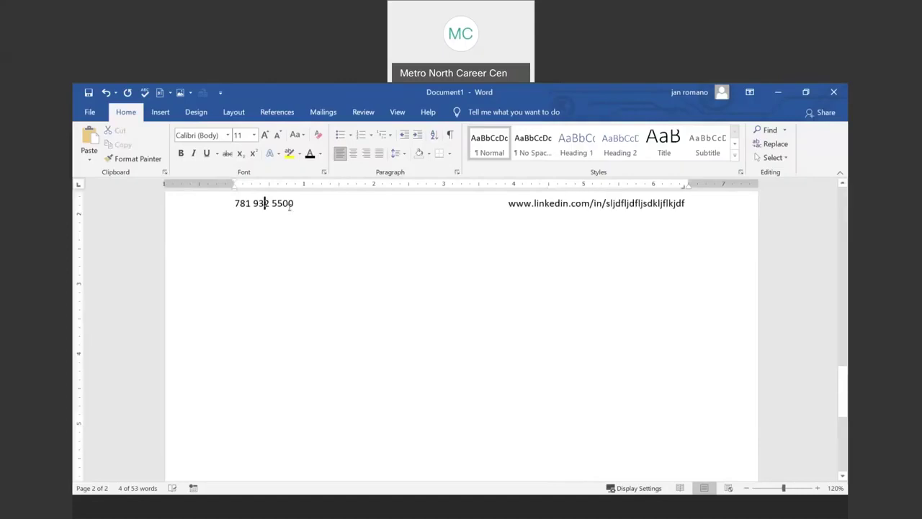
click(696, 213)
key(Return)
key(Return)
scroll(587, 261, down, 1)
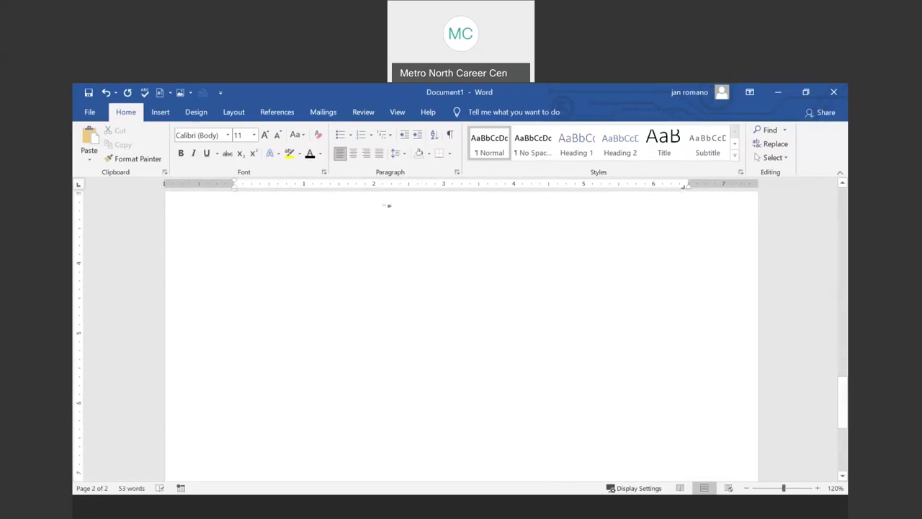
scroll(685, 189, down, 1)
Type the 'Employee comments' heading and a first entry: an employee name, tab, 'She is a great office manager and operations assistant.'
text(Empl)
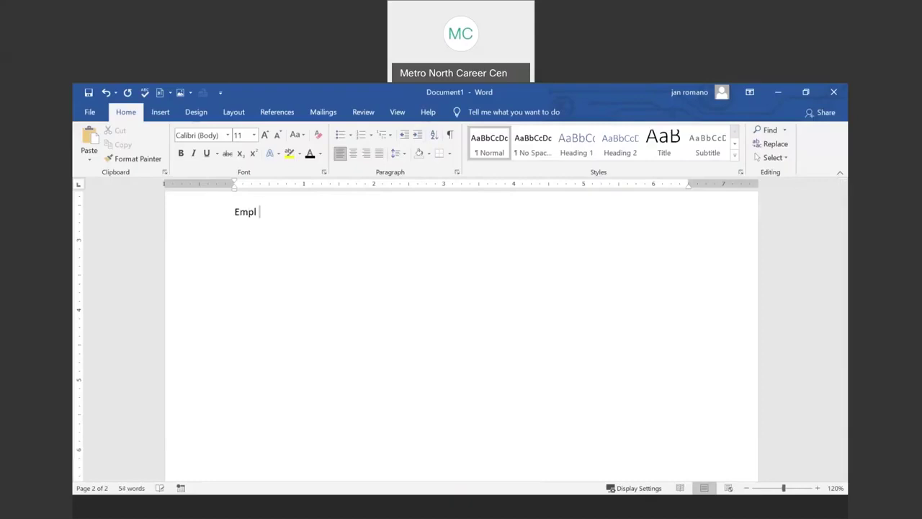
text(oyee comments)
key(Return)
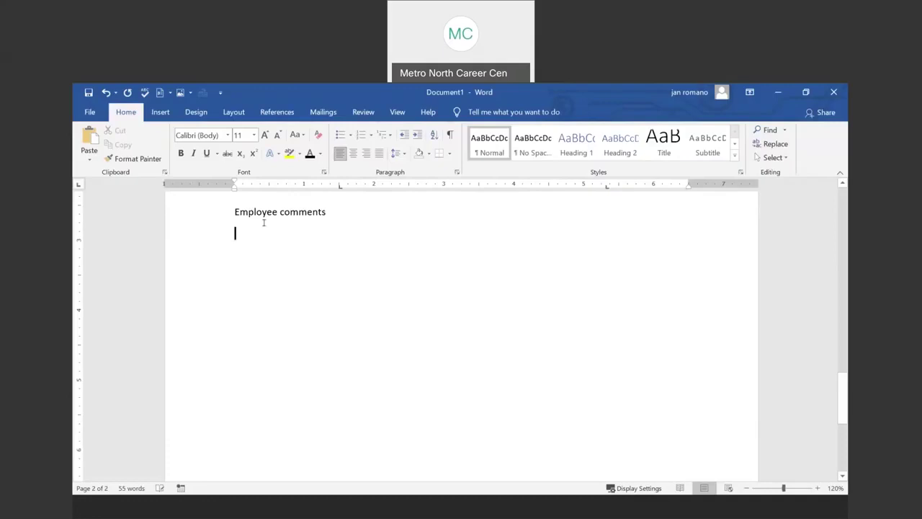
key(Tab)
key(Tab)
key(Tab)
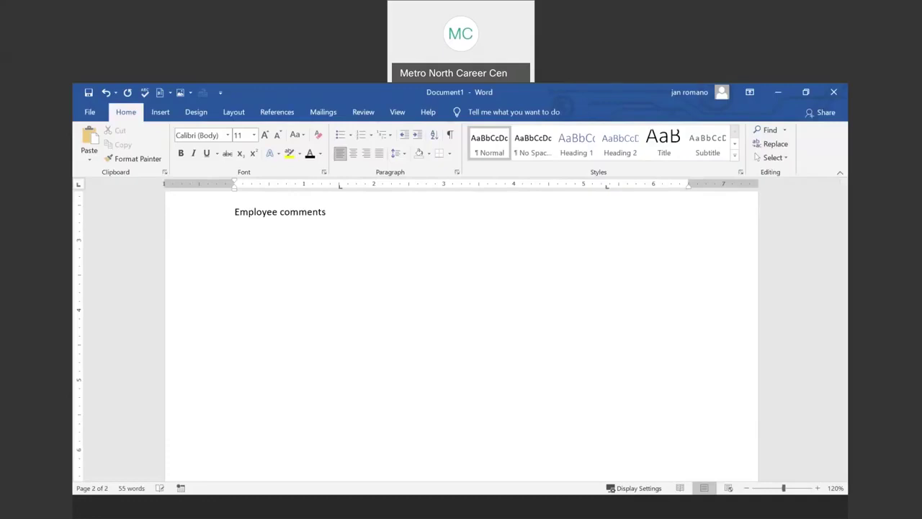
text(Mary Smit)
key(Tab)
key(BackSpace)
text(h)
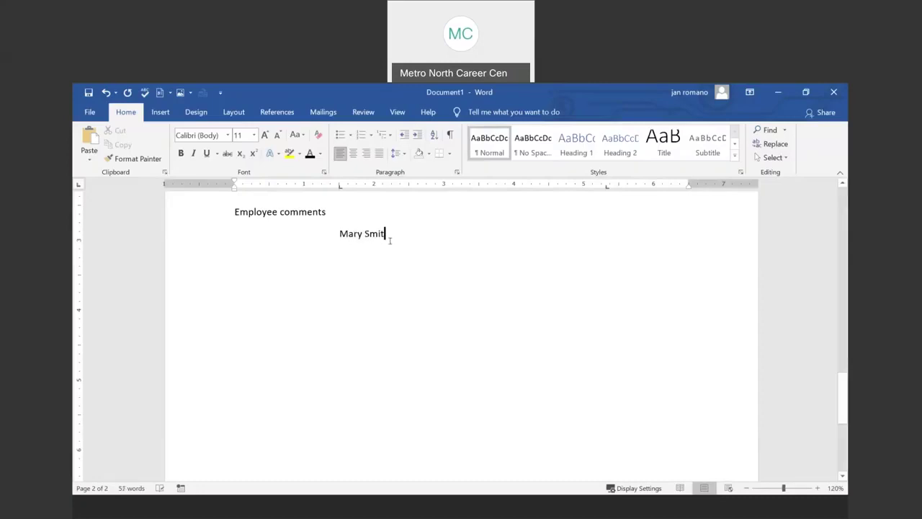
key(Tab)
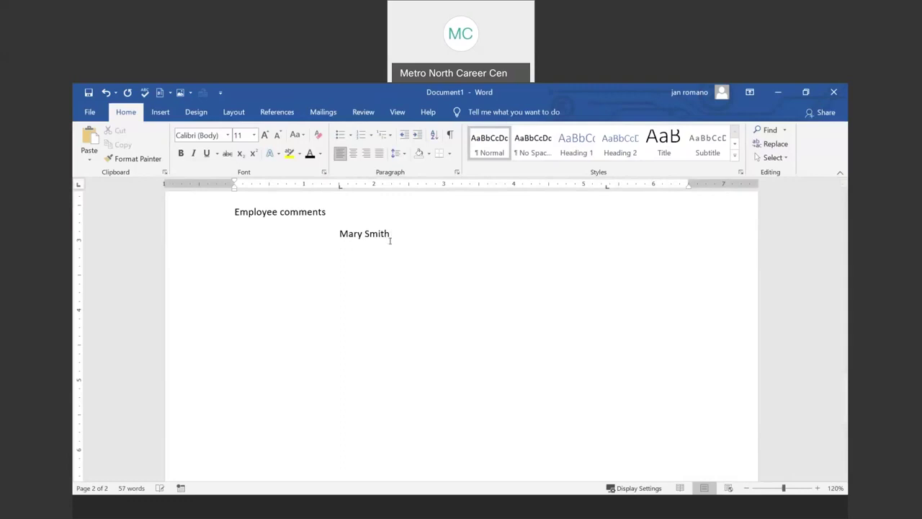
text(She is a gr)
text(eat office man)
text(ager and)
text( operation)
text(s assist)
text(ant.)
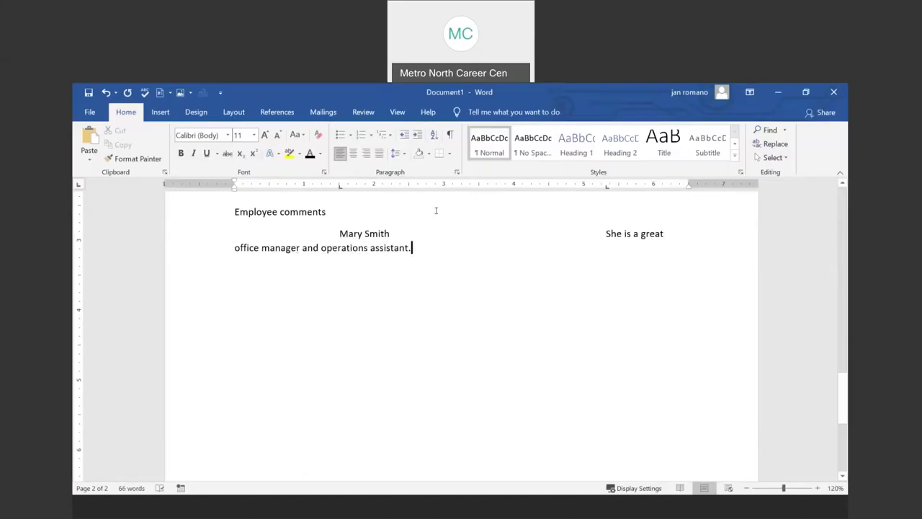
Shift the comment tab stop from 5 inches to about 5.3 inches
click(607, 189)
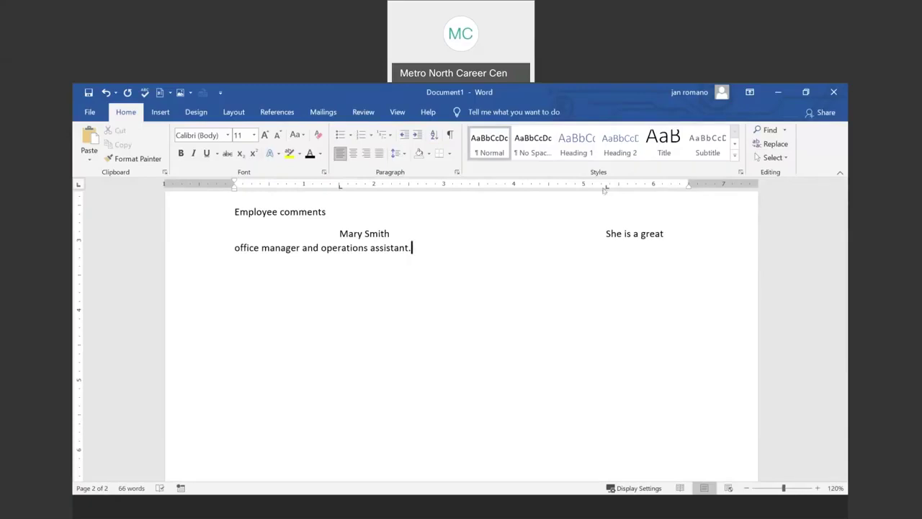
drag(606, 189, 608, 188)
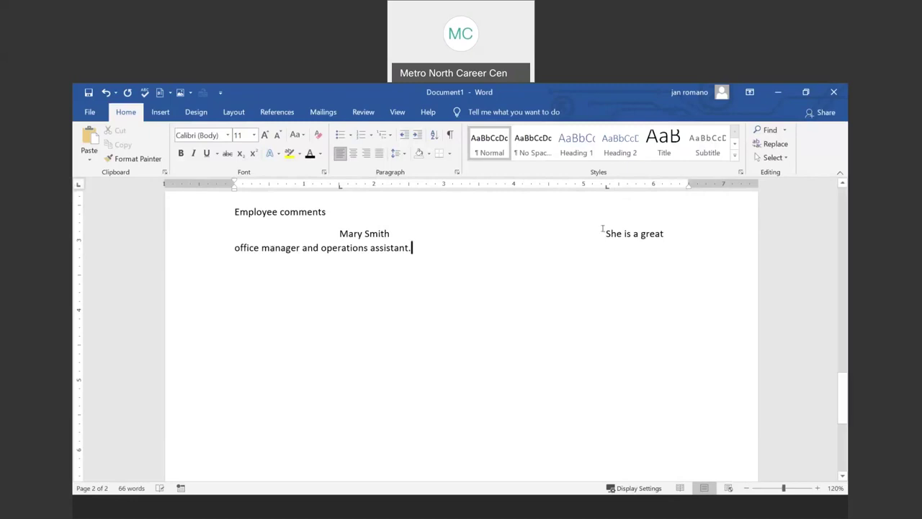
drag(607, 187, 608, 189)
Add a second entry: an employee name, tab, 'He is a awesome manager and everyone likes him.'
click(670, 230)
key(Return)
key(Return)
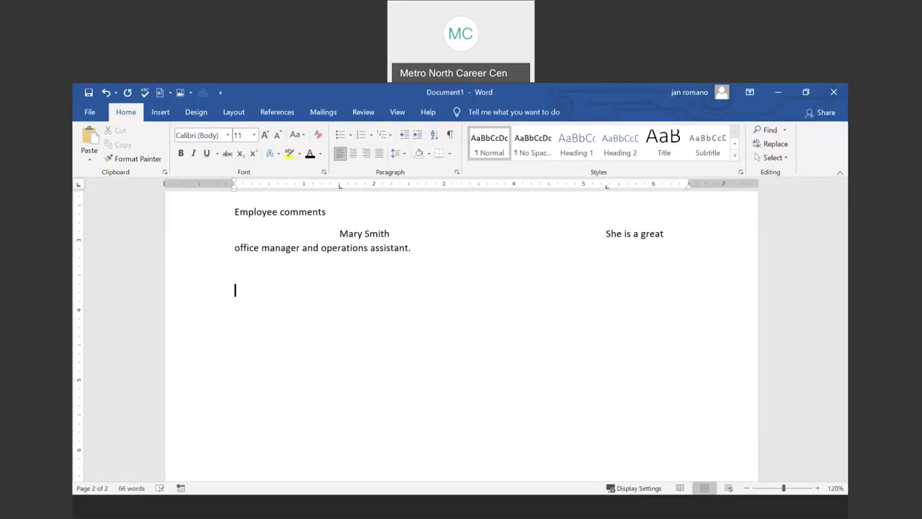
key(Tab)
key(Tab)
key(Tab)
key(Tab)
text(He is )
text(a )
text(awe)
text(some m)
text(anage)
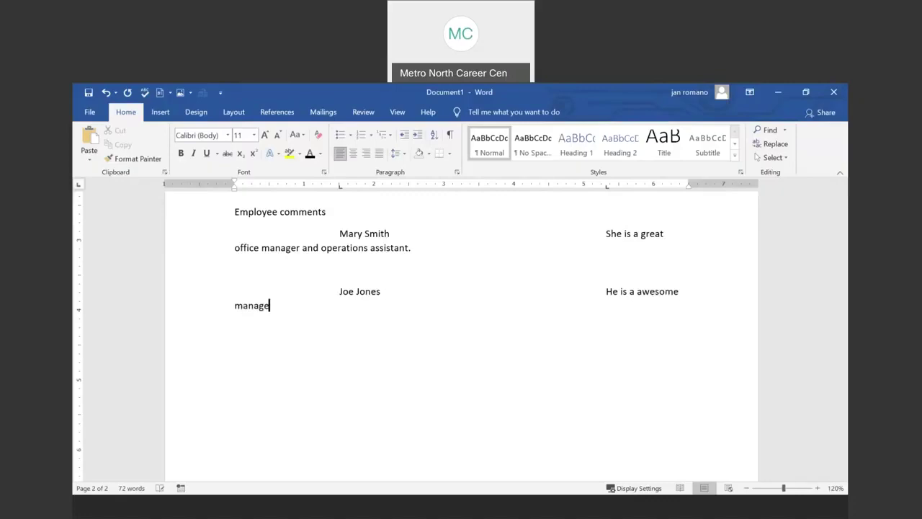
text(r and everyone likes him.)
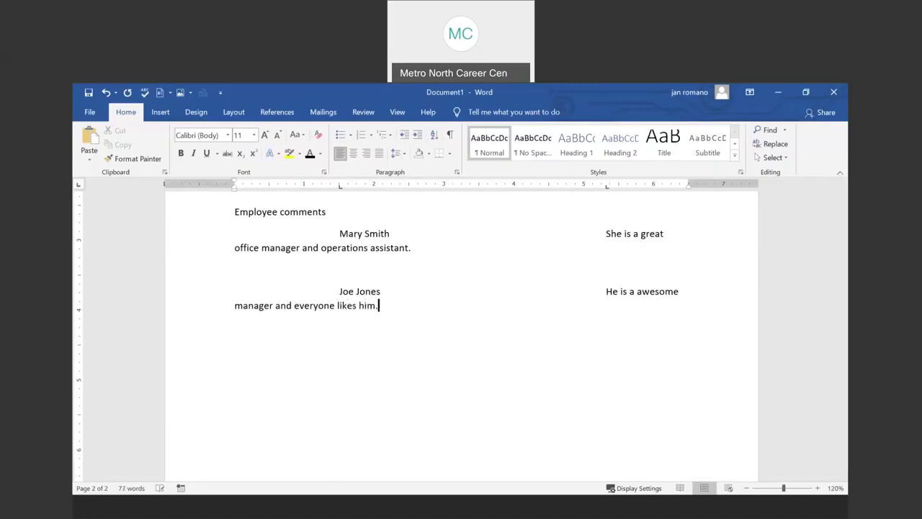
click(608, 188)
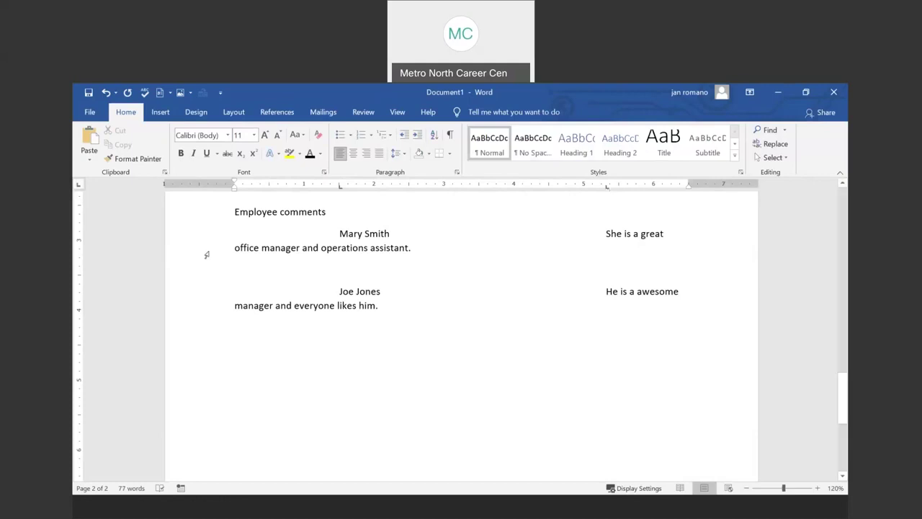
Move both employee comments' tab stop left, then back to about 5 inches
drag(202, 239, 217, 315)
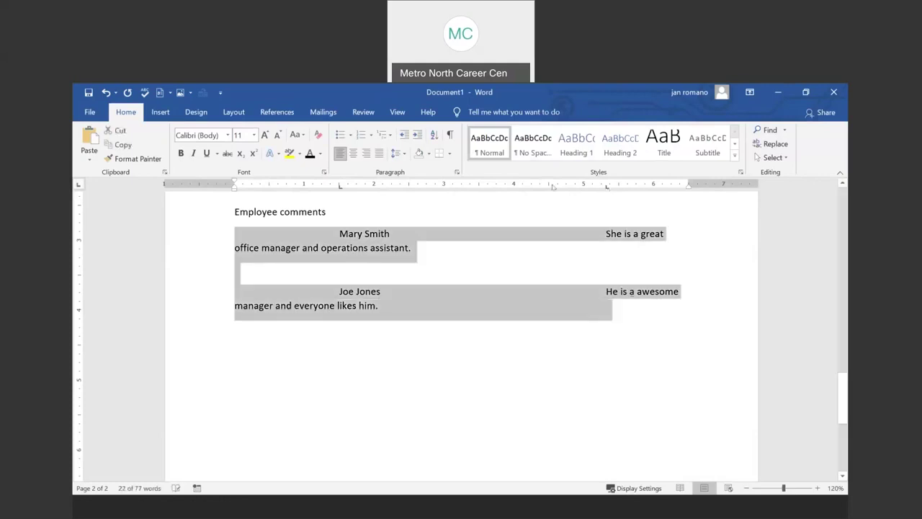
drag(606, 189, 511, 189)
drag(448, 192, 427, 186)
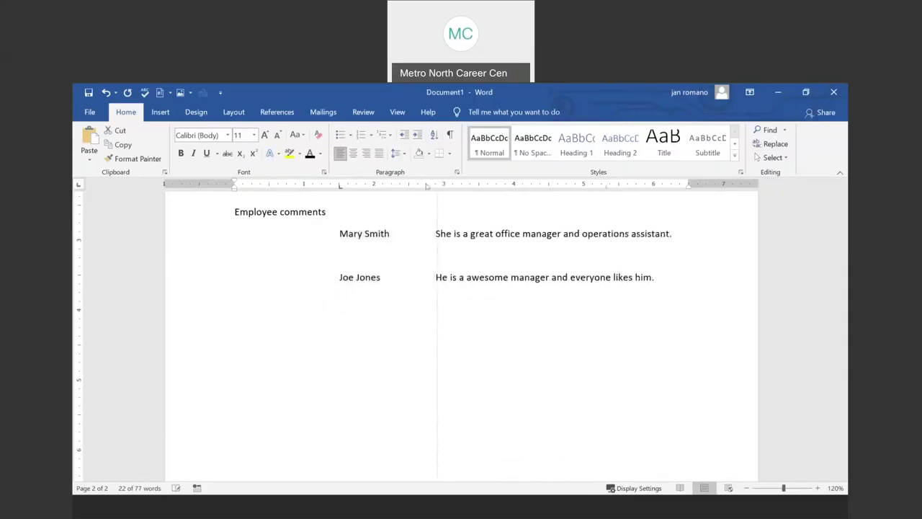
drag(427, 186, 580, 187)
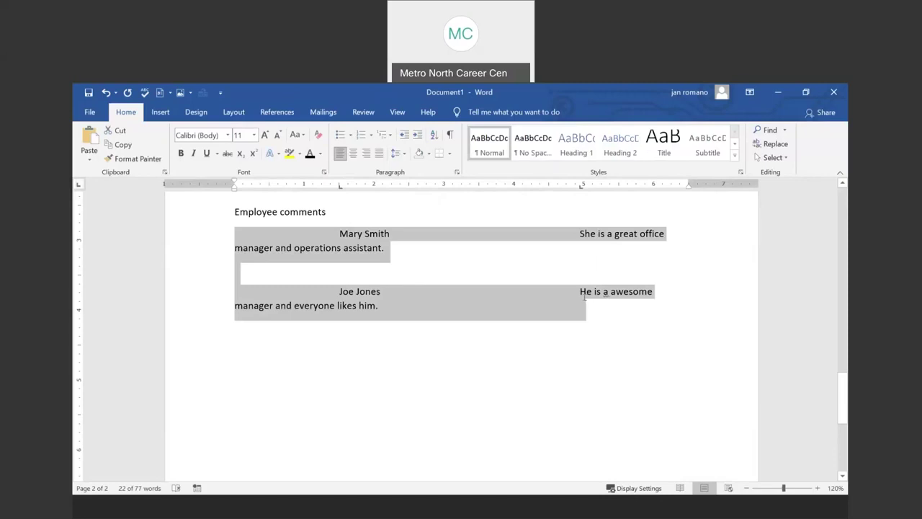
scroll(539, 319, up, 15)
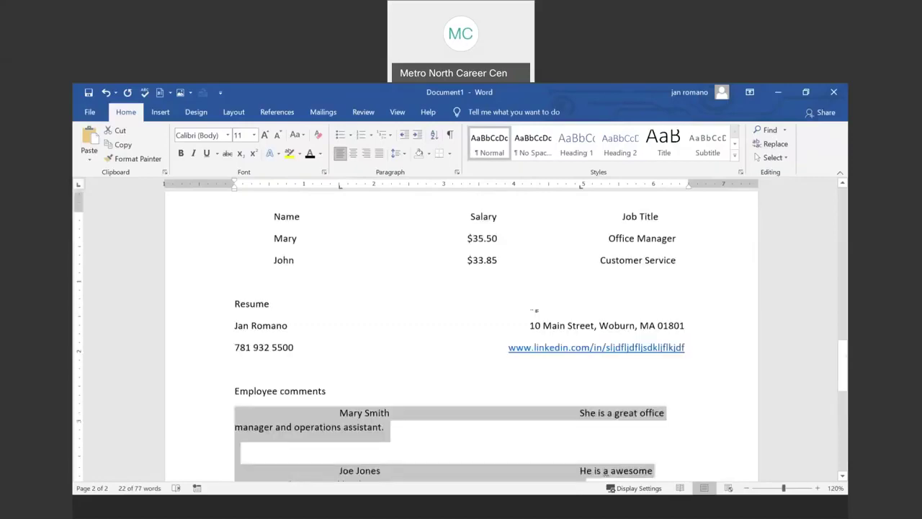
Turn the PowerPoint/Excel and Outlook/Word Skills lines into a bulleted list
scroll(508, 307, up, 5)
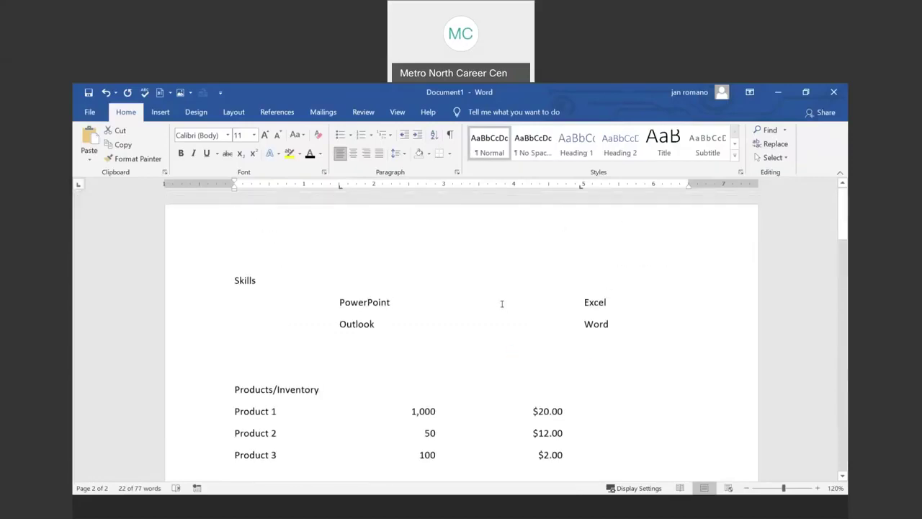
click(189, 326)
click(168, 303)
drag(168, 303, 171, 330)
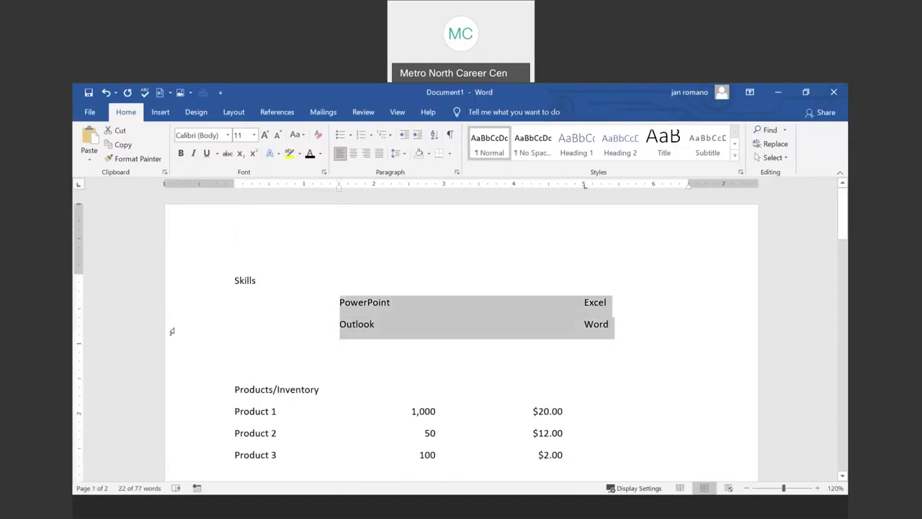
click(340, 135)
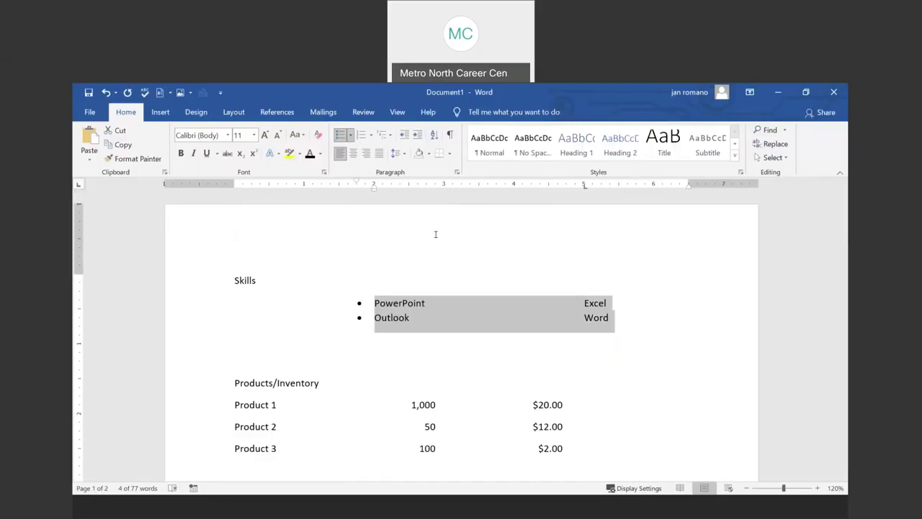
scroll(435, 234, down, 5)
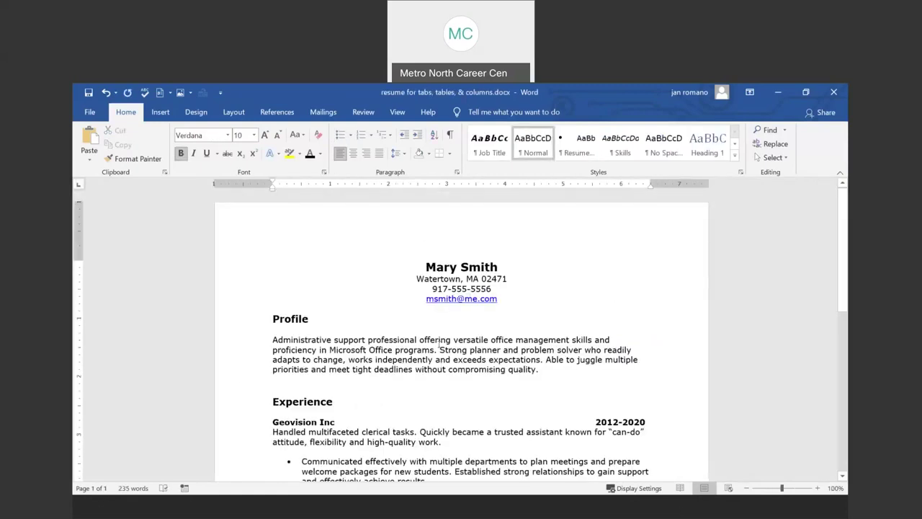
scroll(439, 344, down, 2)
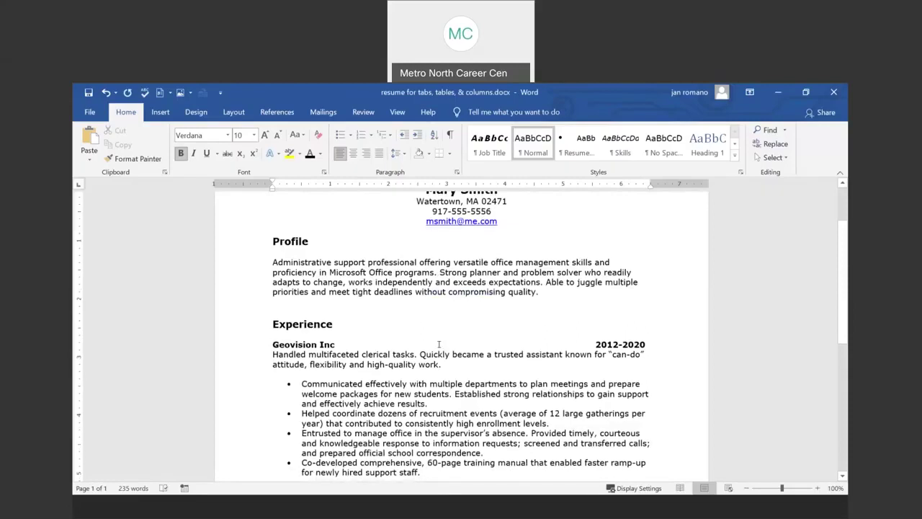
With formatting marks shown, delete the tabs and dot leader between 'Geovision Inc' and '2012-2020'
click(225, 350)
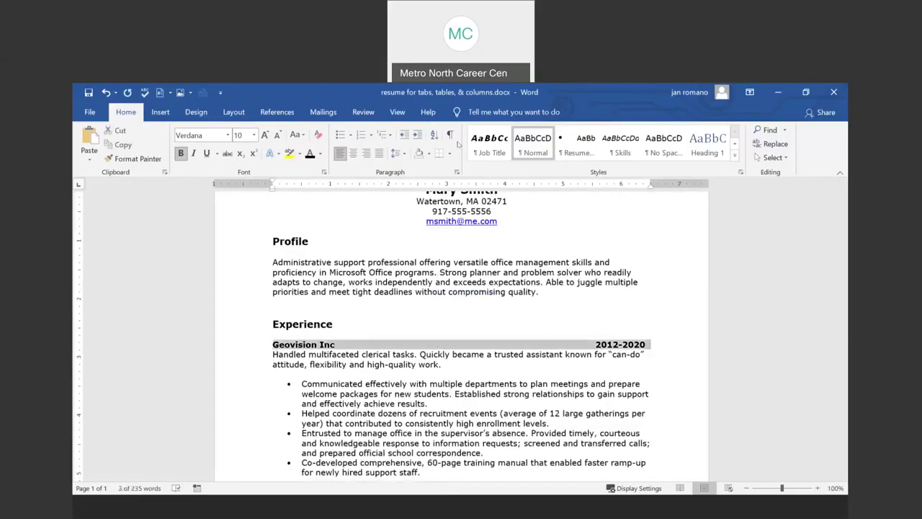
click(451, 136)
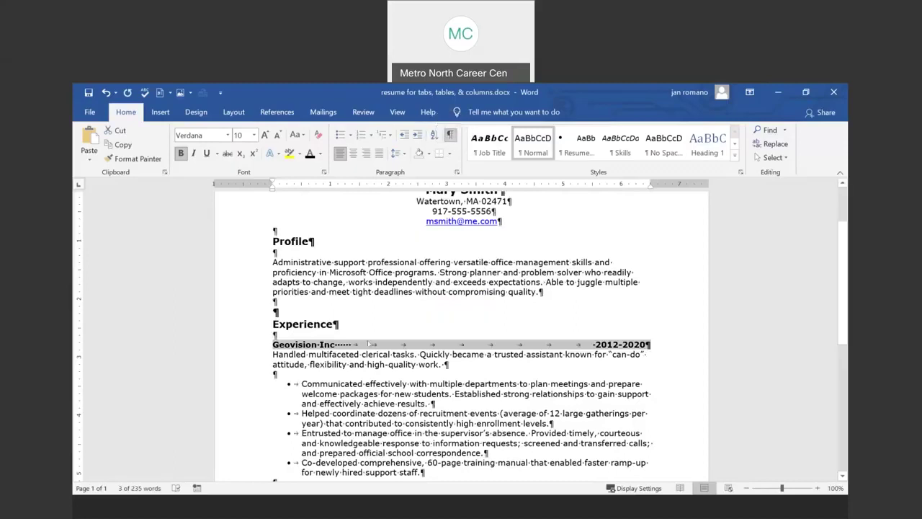
click(341, 347)
click(586, 347)
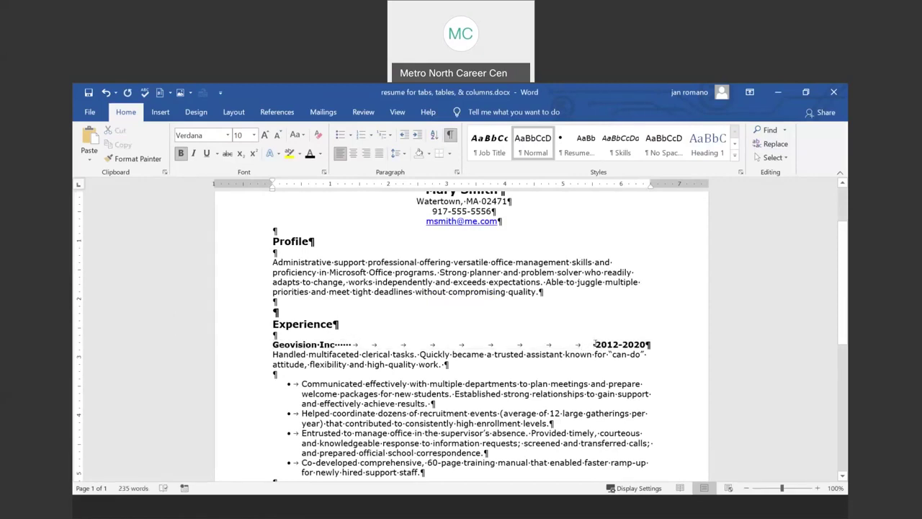
drag(595, 344, 375, 347)
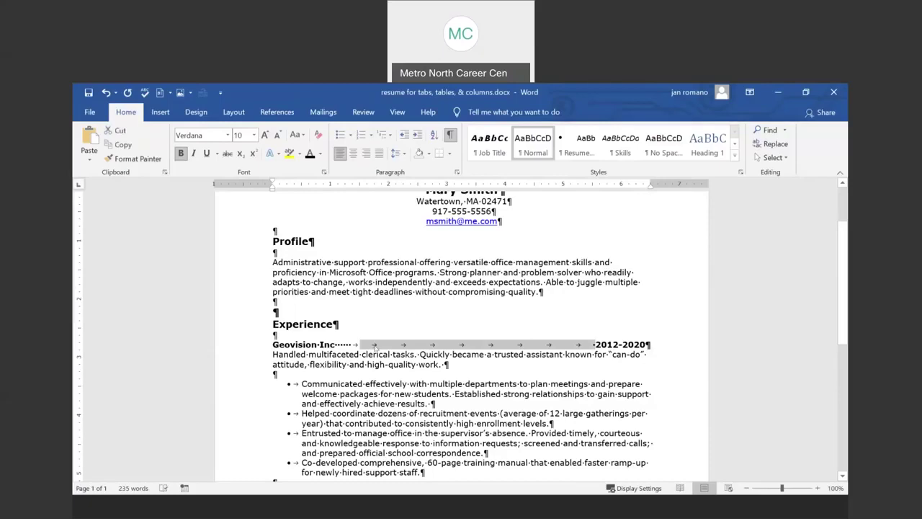
key(Delete)
key(BackSpace)
key(BackSpace)
key(BackSpace)
key(BackSpace)
key(BackSpace)
key(BackSpace)
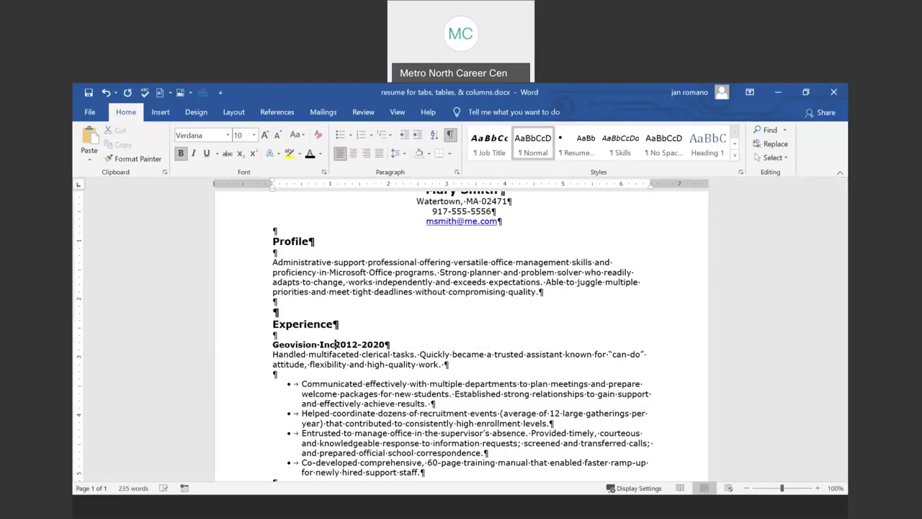
Push '2012-2020' to the right-margin tab stop with a single tab, checking the formatting marks
click(237, 348)
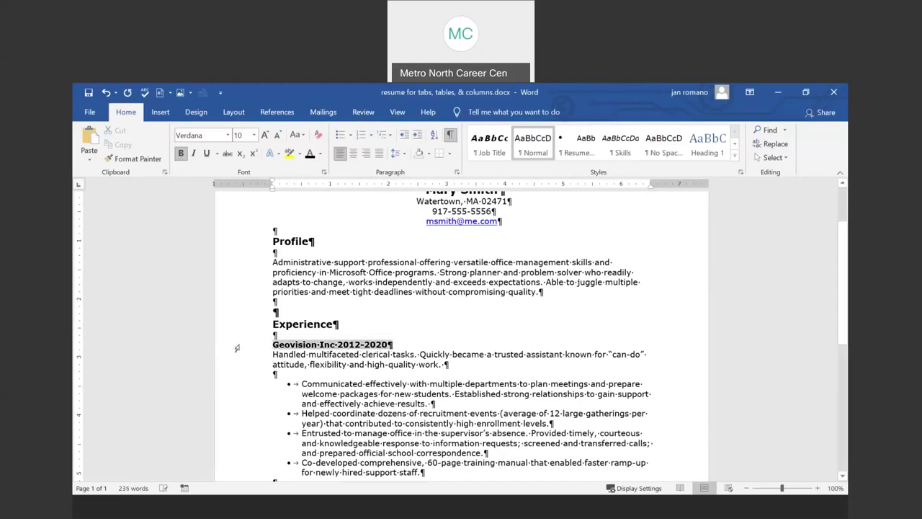
click(450, 135)
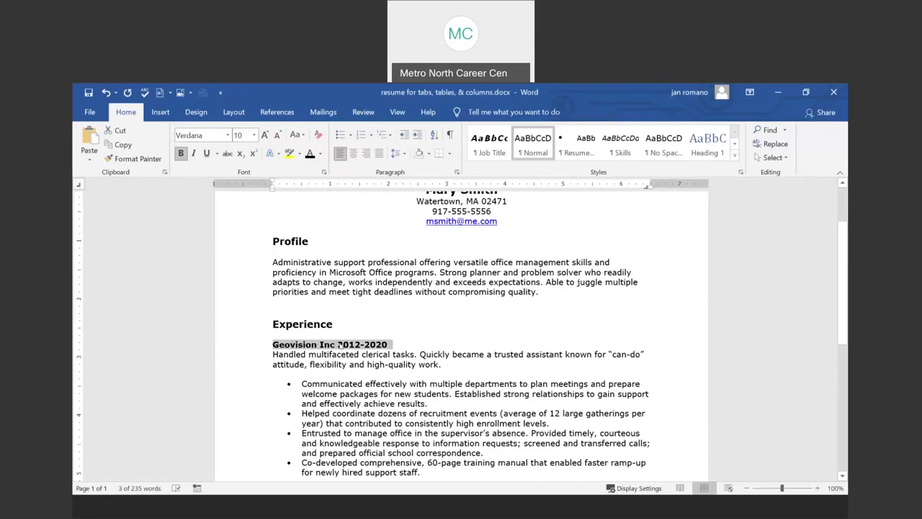
click(339, 346)
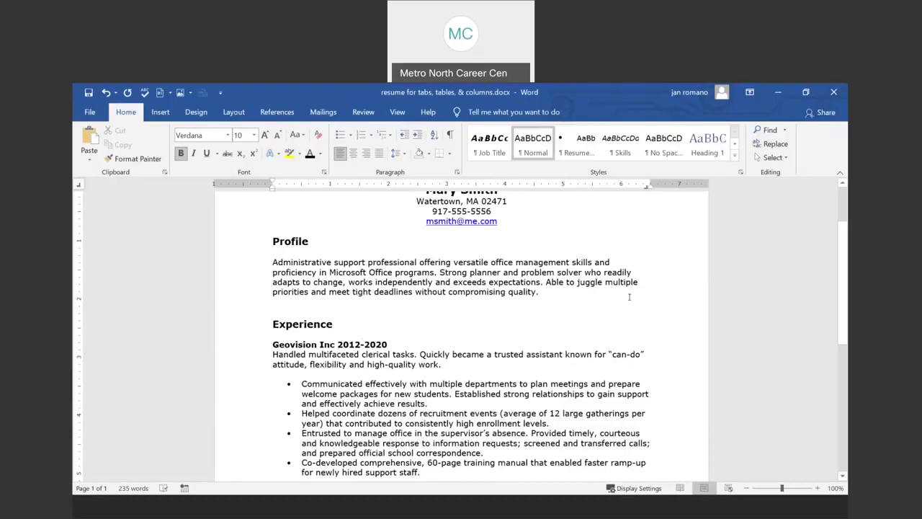
key(Tab)
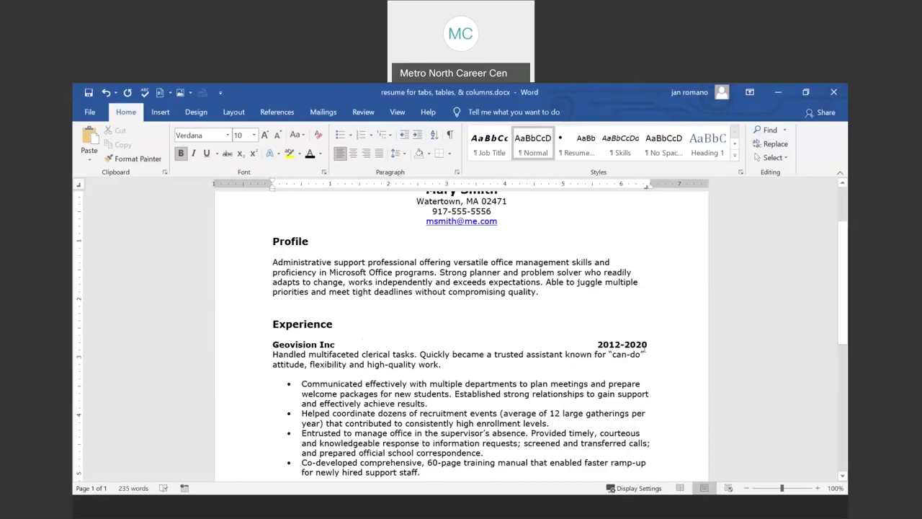
click(450, 135)
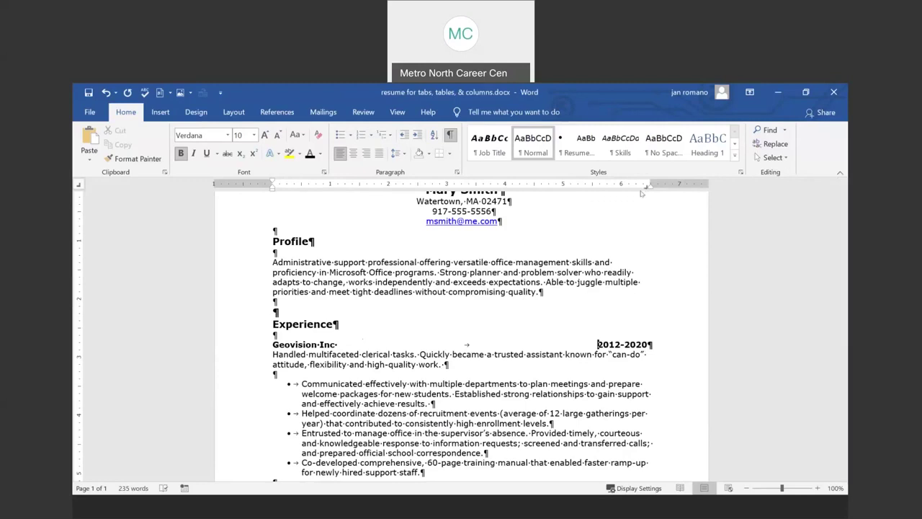
click(451, 134)
scroll(436, 287, down, 5)
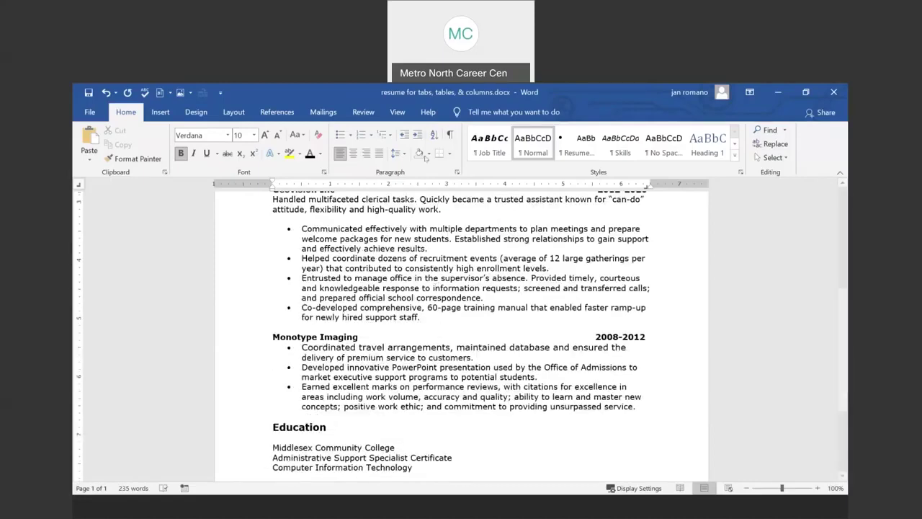
click(451, 135)
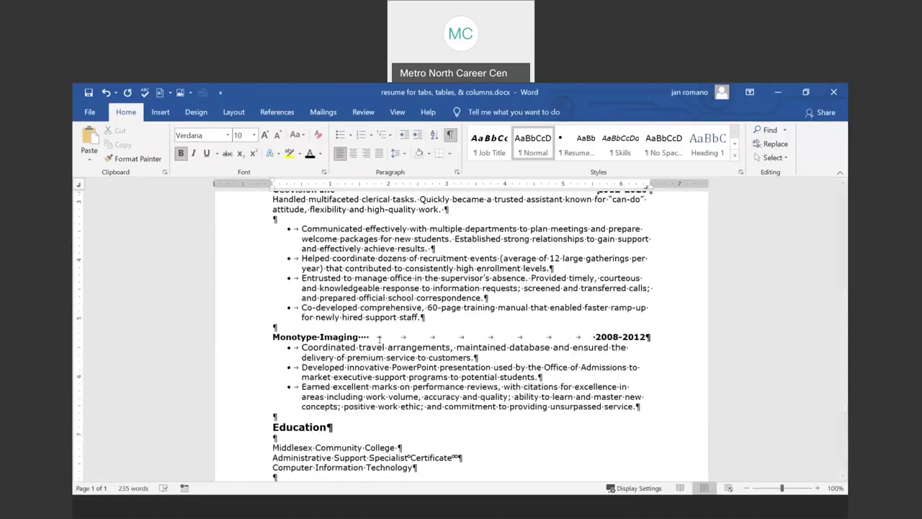
click(584, 333)
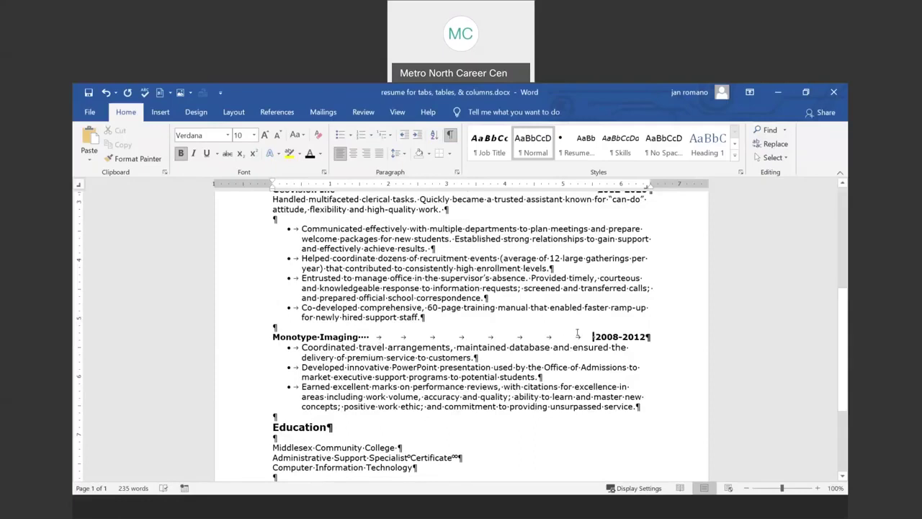
key(BackSpace)
key(BackSpace)
key(BackSpace)
key(BackSpace)
key(BackSpace)
key(BackSpace)
key(BackSpace)
key(BackSpace)
key(BackSpace)
key(BackSpace)
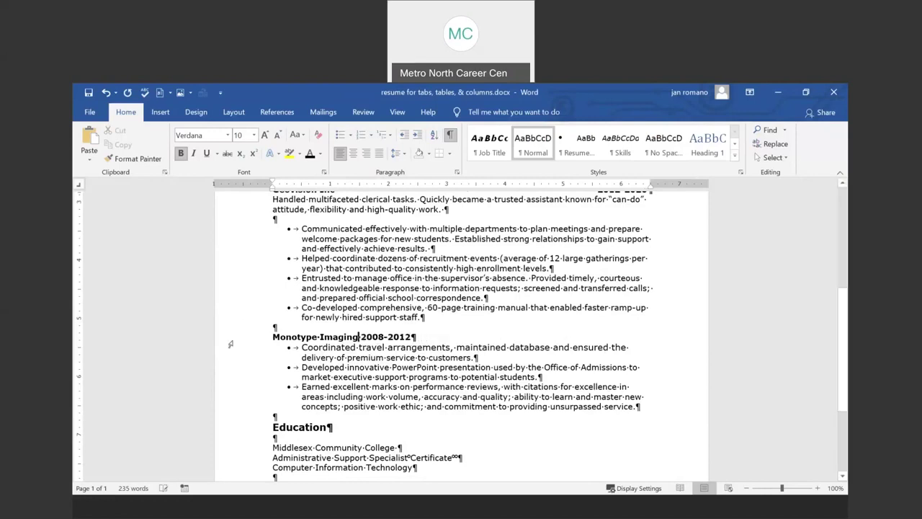
click(230, 343)
click(450, 134)
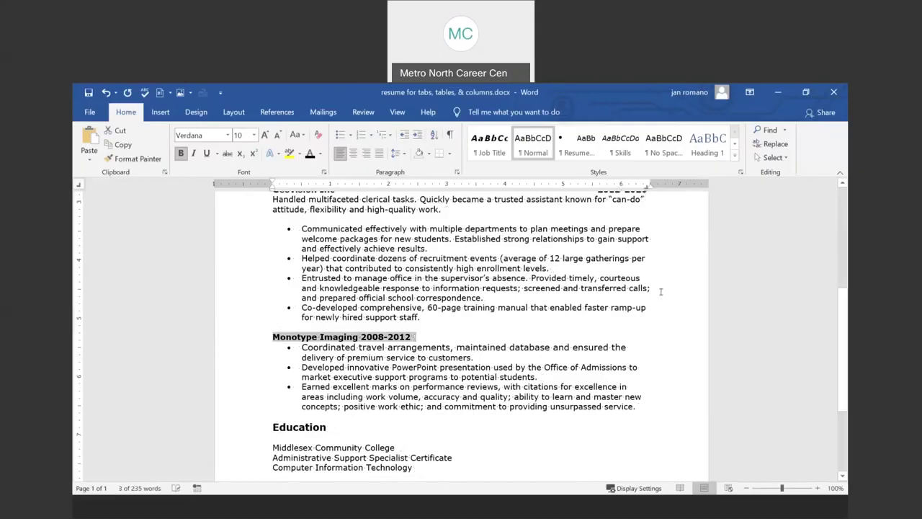
click(361, 336)
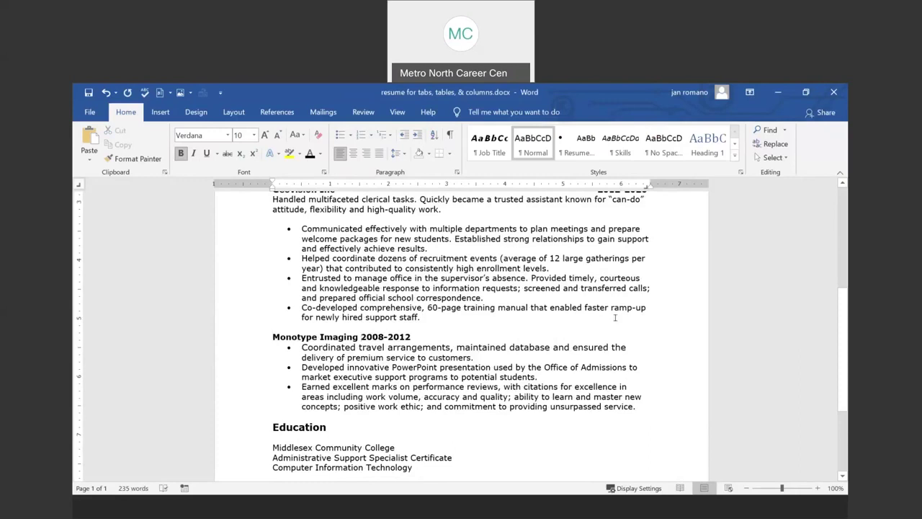
key(Tab)
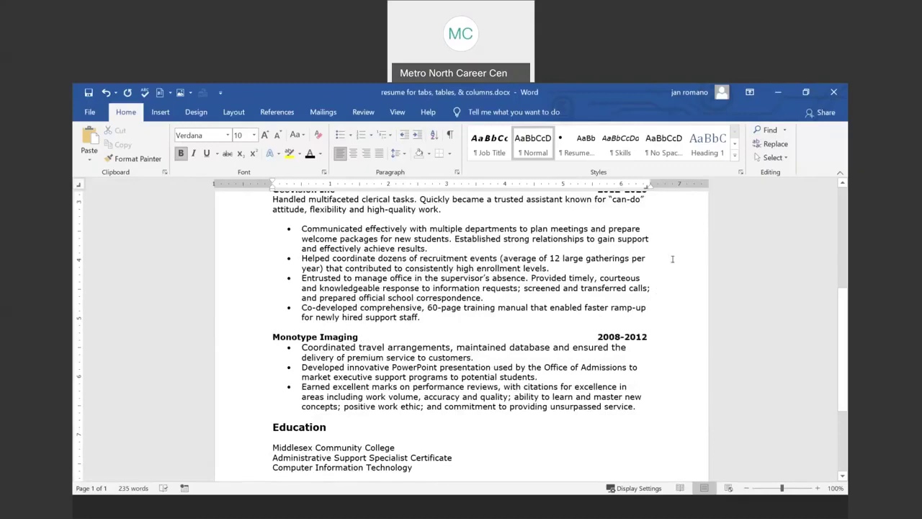
scroll(650, 206, up, 3)
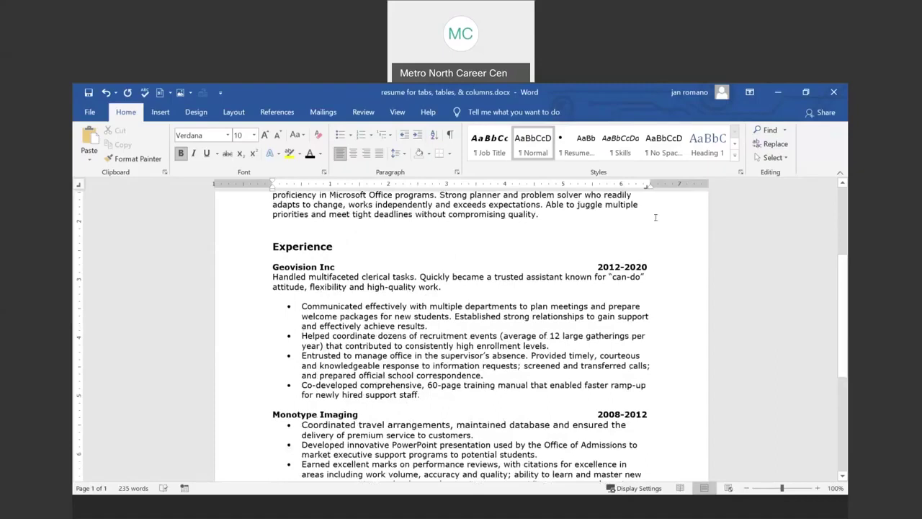
drag(647, 187, 647, 187)
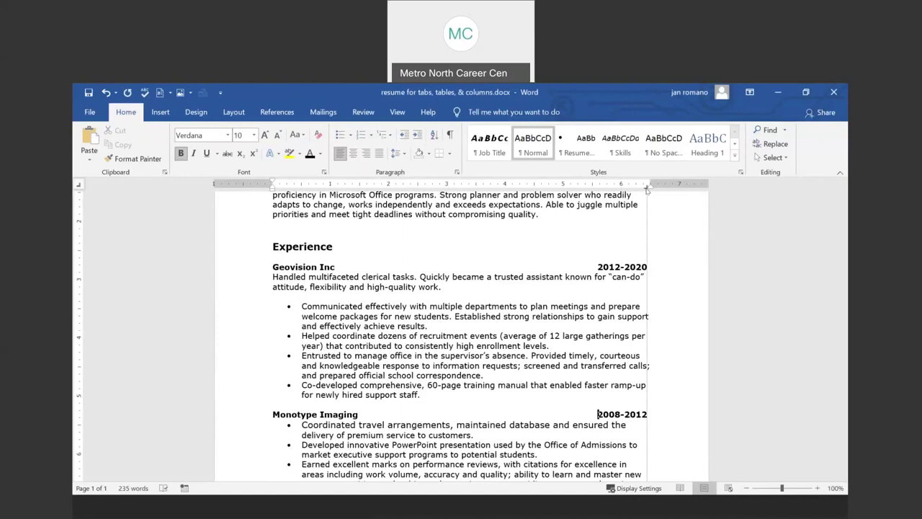
drag(647, 188, 647, 188)
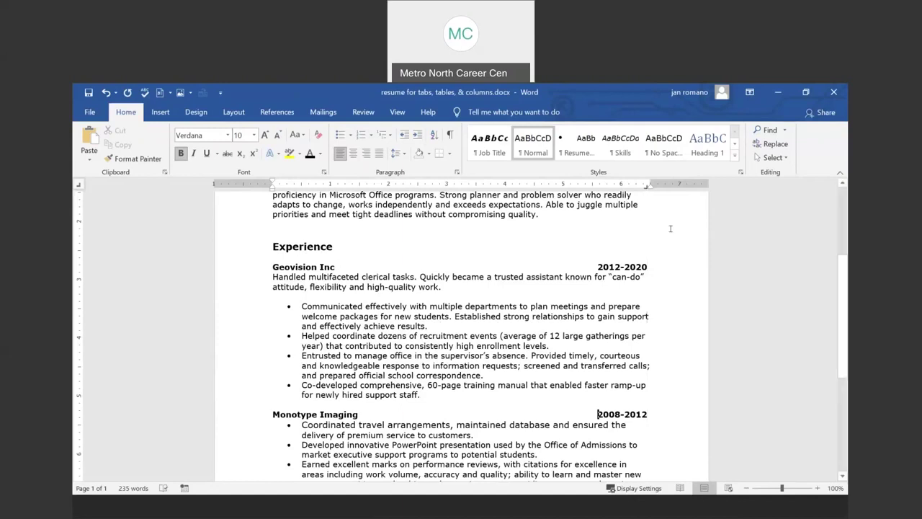
scroll(557, 272, down, 3)
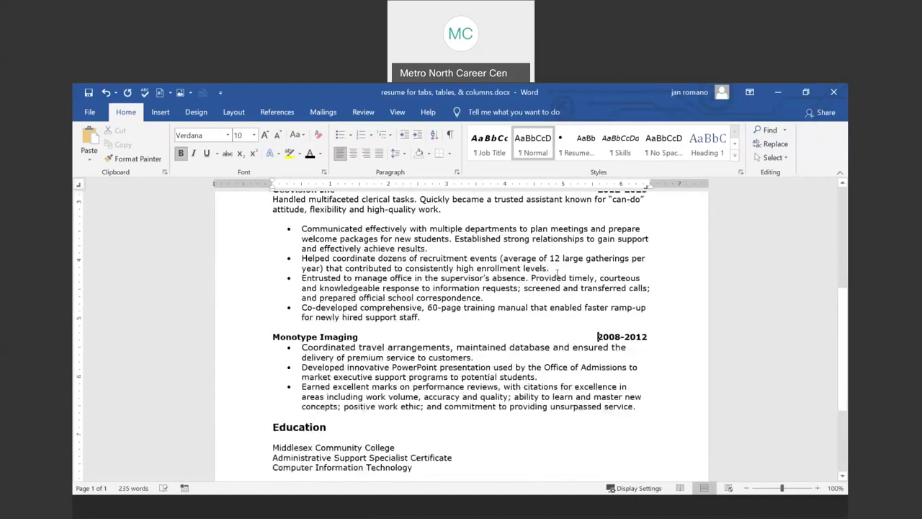
scroll(557, 273, up, 9)
scroll(557, 272, down, 3)
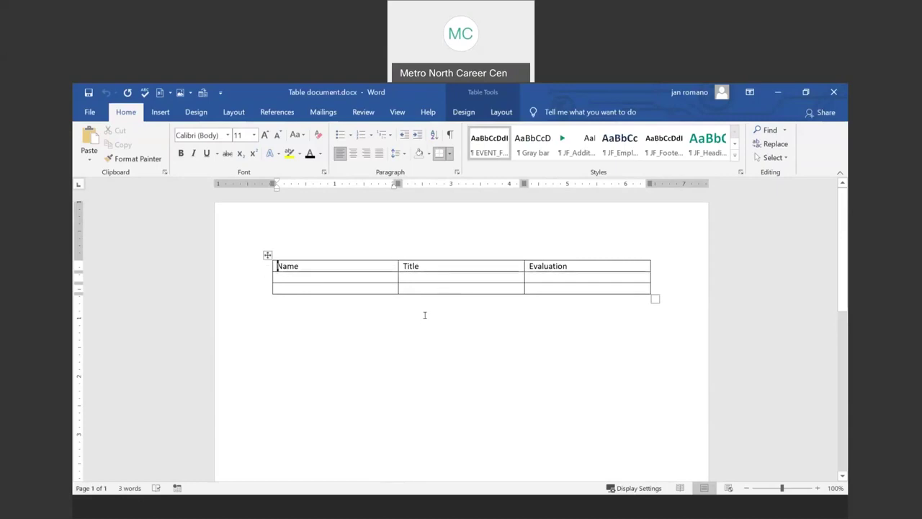
Fill the table's first employee row: a name, 'Manager', and 'He is a great manager. He works well with his people. They all like him.'
click(288, 277)
text(Joe sm)
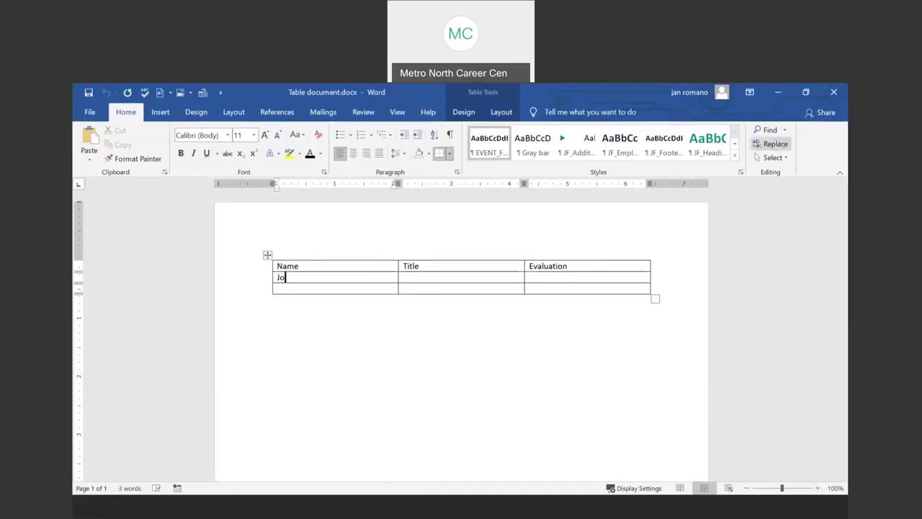
key(BackSpace)
key(BackSpace)
text(Smith)
key(Tab)
text(Manager)
key(Tab)
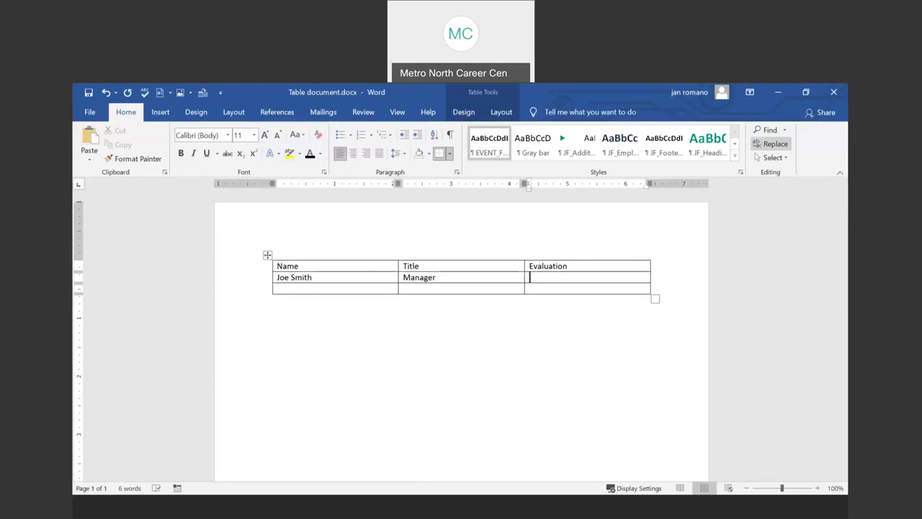
text(He is a great manager. He works well with his people.  They all like)
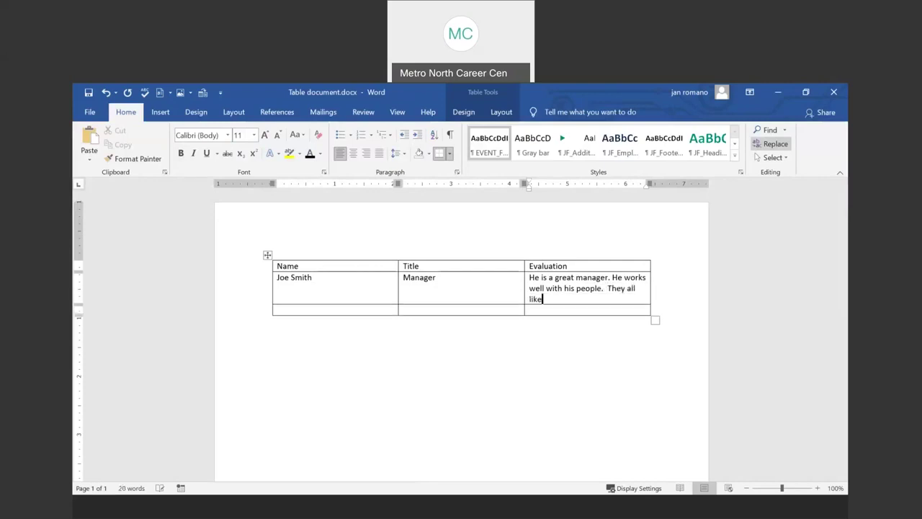
text( him.)
Add a second row with an employee name, 'Operations Manager' and 'She works will with everyone and does a great job.', plus an empty row
key(Tab)
key(Tab)
text(Operations)
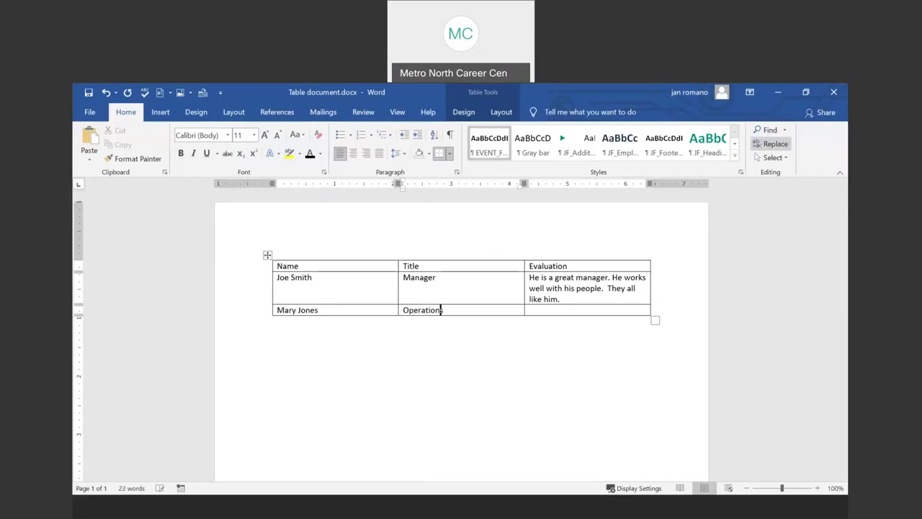
text( Manager)
key(Tab)
text(She works)
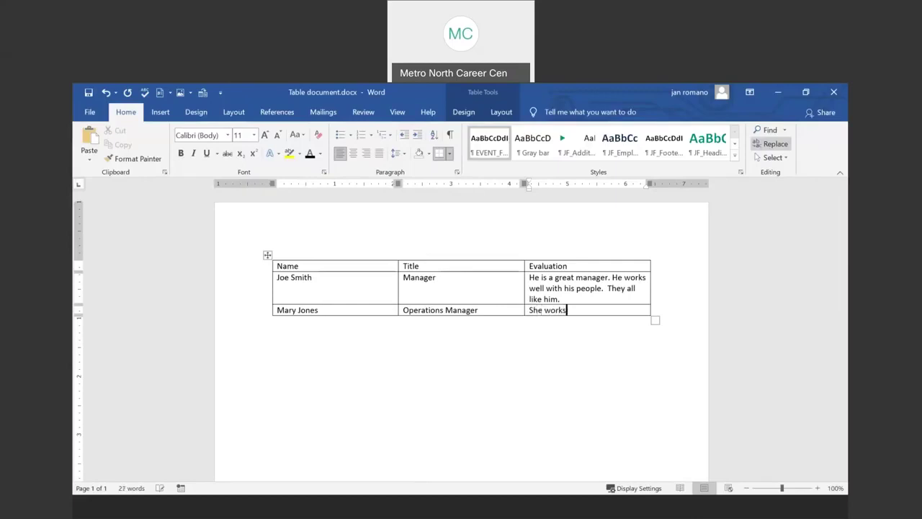
text( will with everyone and does )
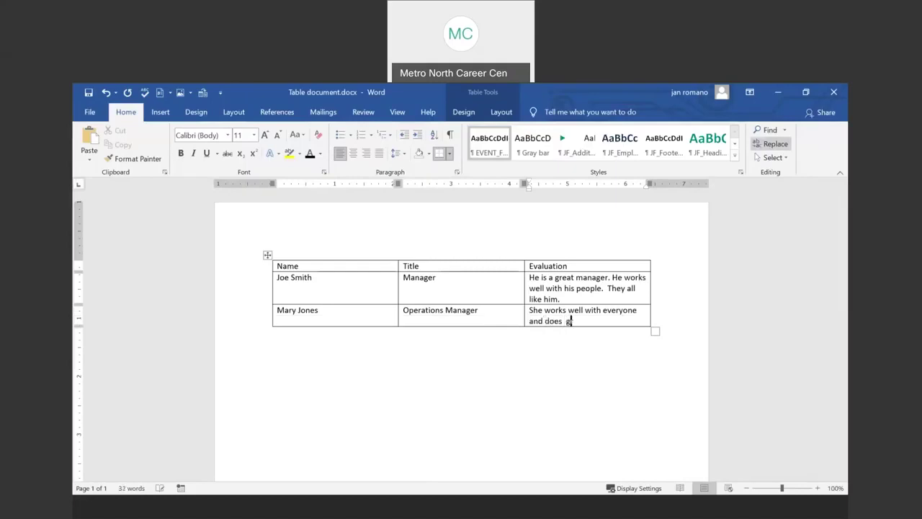
text(a great job.)
key(Tab)
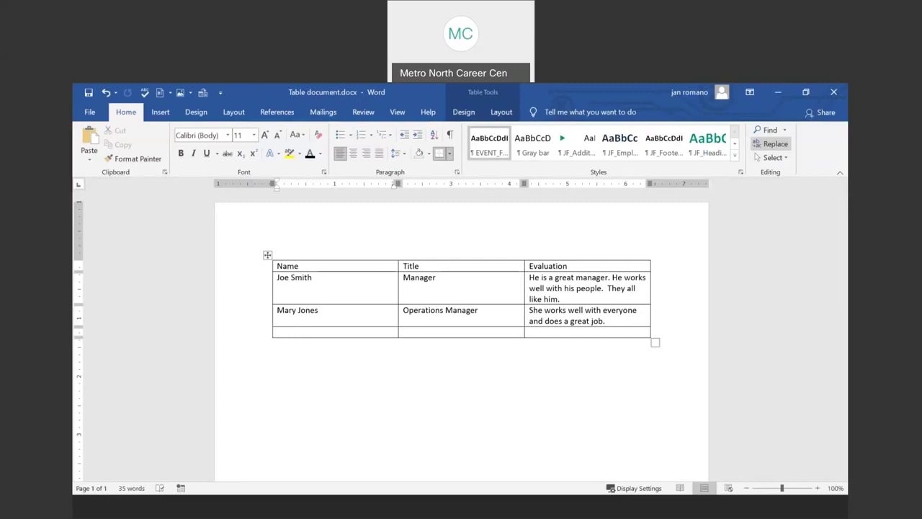
Enter a Skills row, then a row listing PowerPoint and Word
text(skills)
key(Tab)
key(Tab)
key(Tab)
key(Tab)
text(PowerPo)
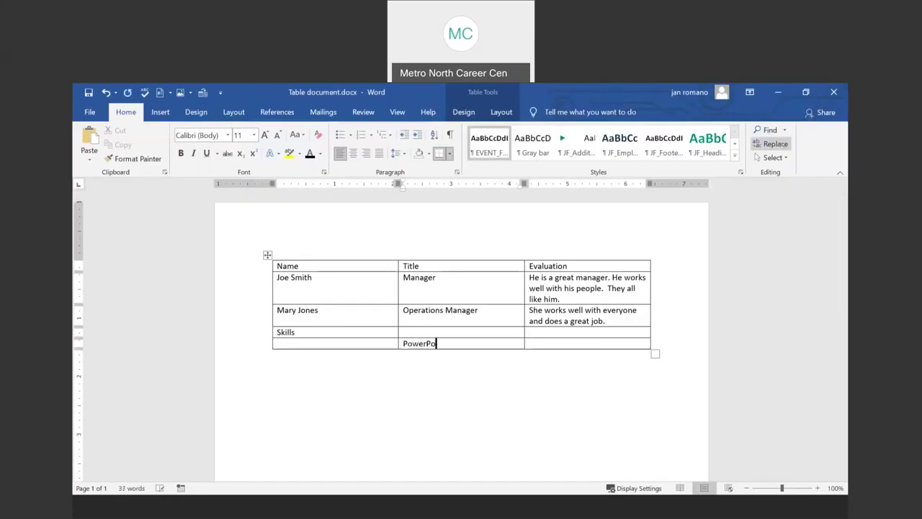
text(int)
key(Tab)
text(Word)
Add another table row listing Excel and Outlook
key(Tab)
key(Tab)
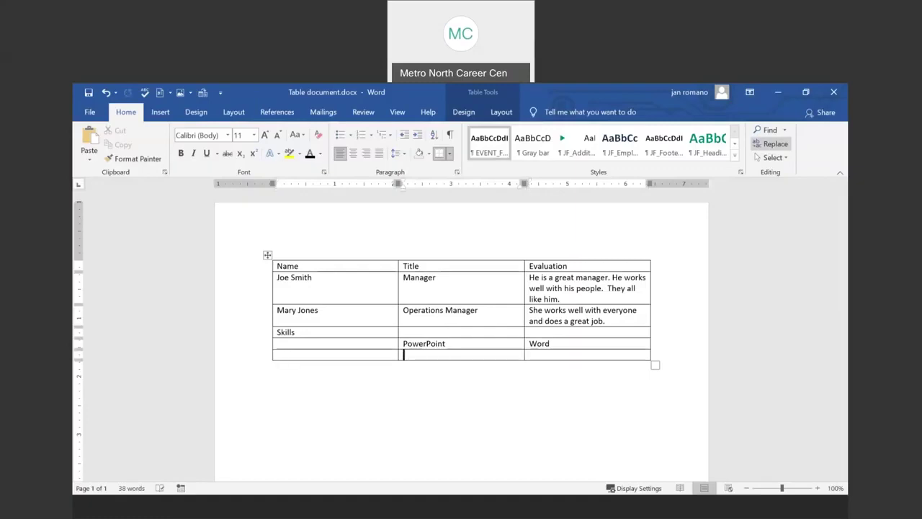
text(Excel)
key(Tab)
text(mic)
key(BackSpace)
key(BackSpace)
key(BackSpace)
text(Outlook)
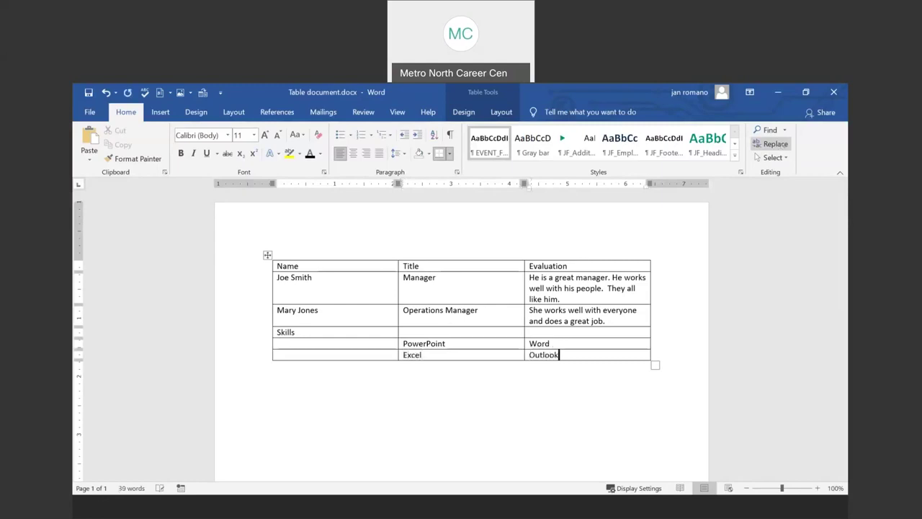
Bullet the four skill cells: PowerPoint, Word, Excel and Outlook, then open the File view
drag(229, 346, 230, 354)
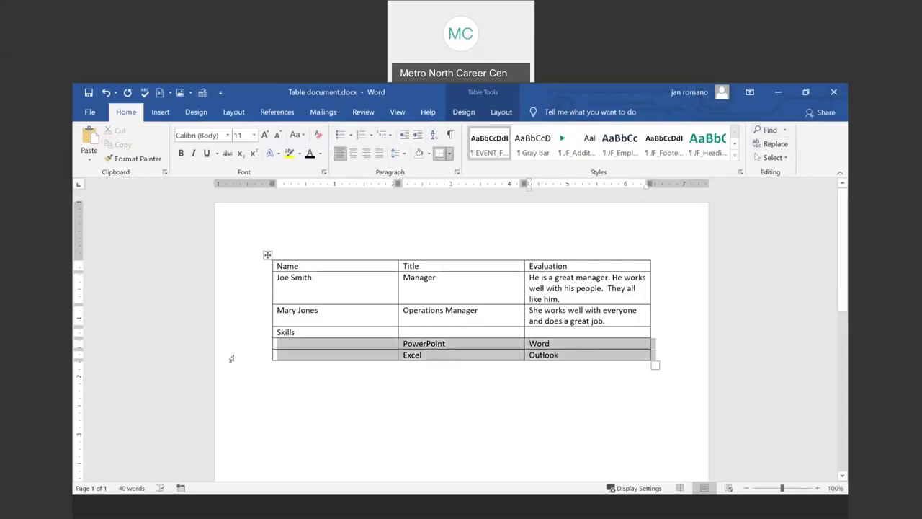
click(393, 343)
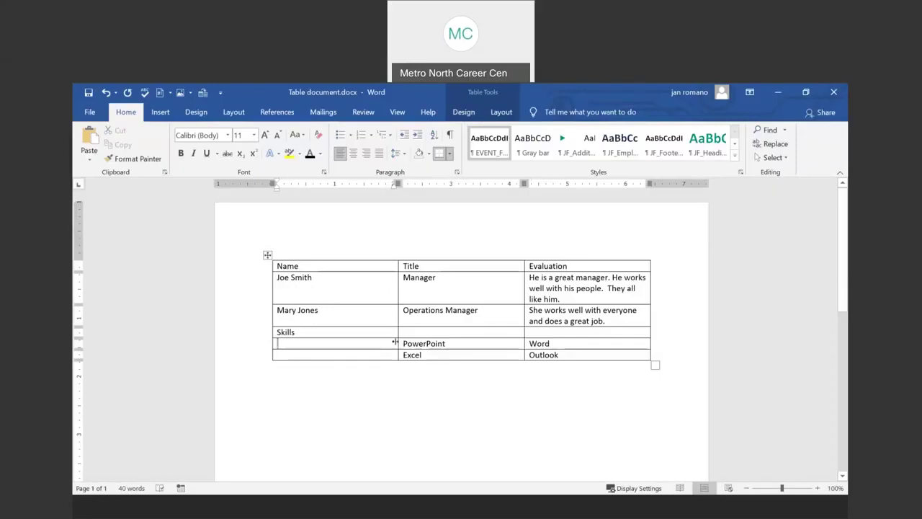
drag(396, 344, 400, 354)
drag(531, 350, 552, 350)
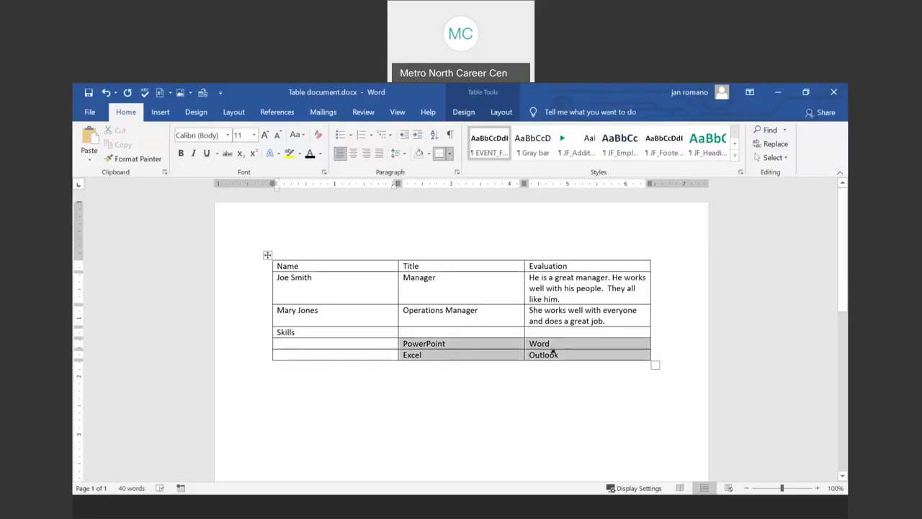
click(340, 134)
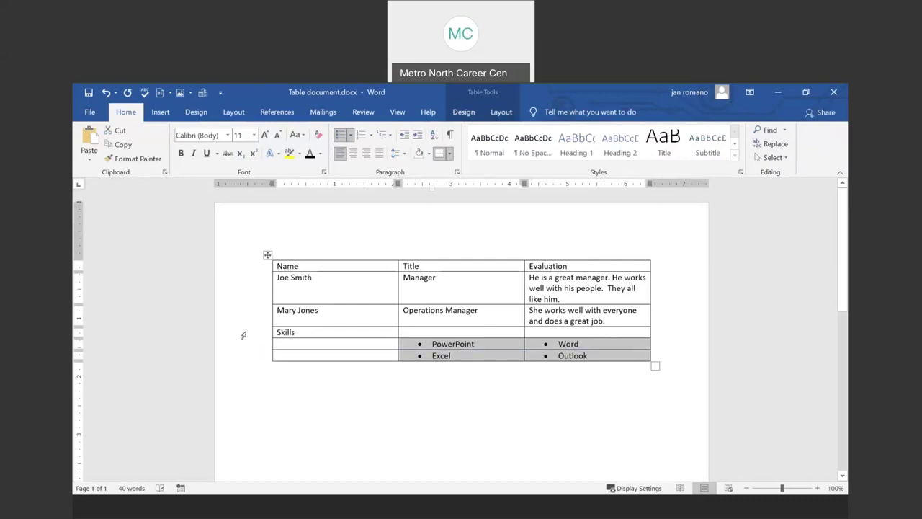
drag(245, 334, 242, 358)
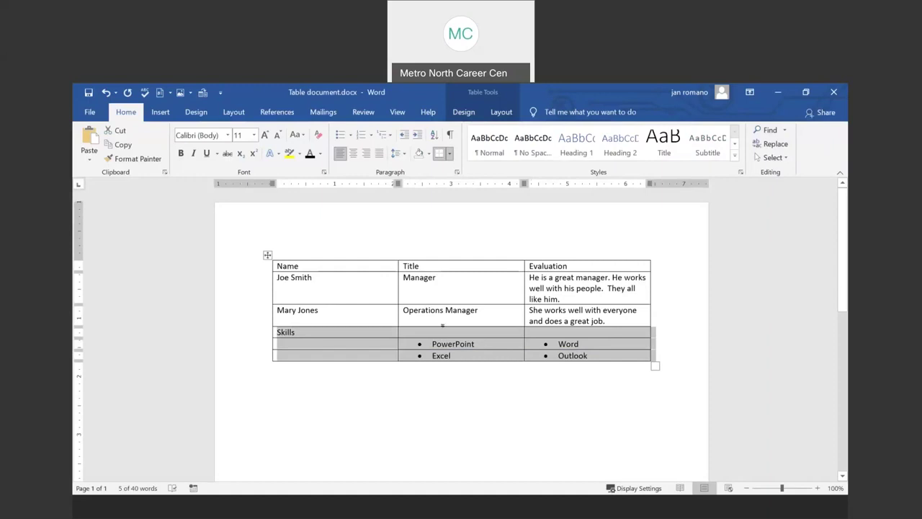
click(449, 311)
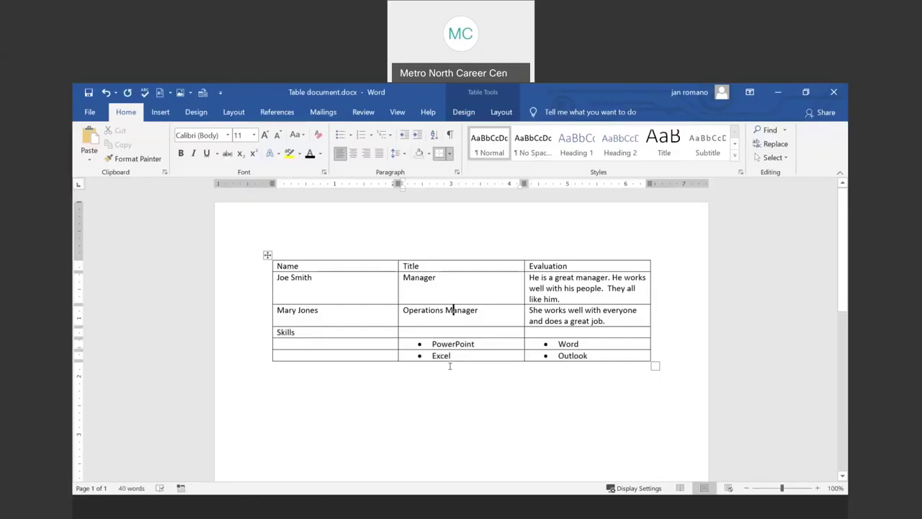
click(82, 111)
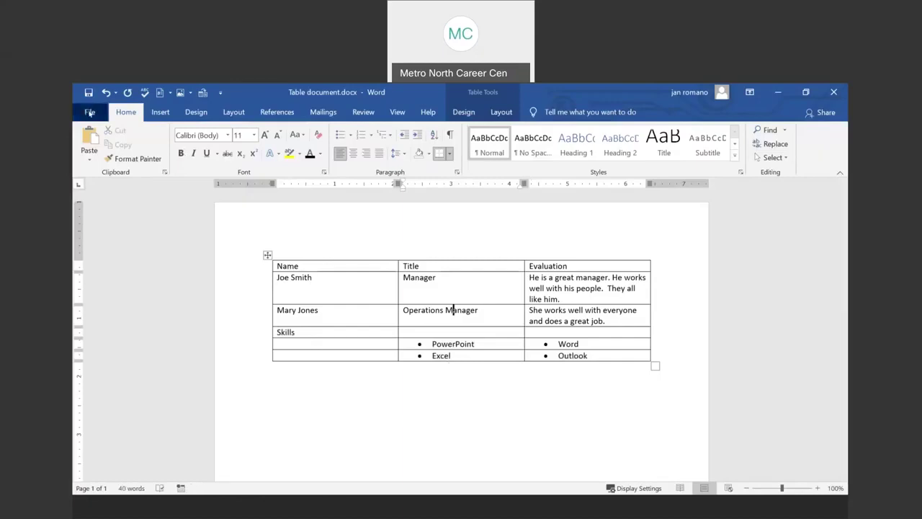
click(110, 329)
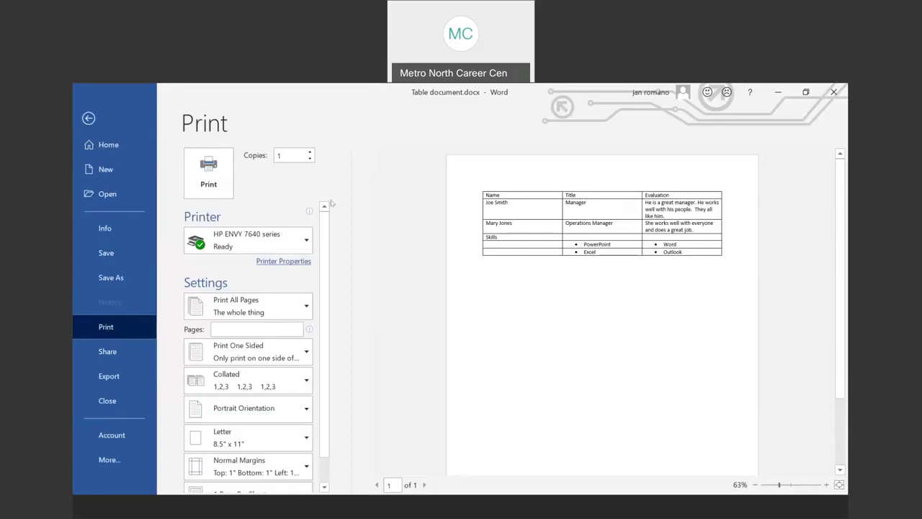
click(88, 118)
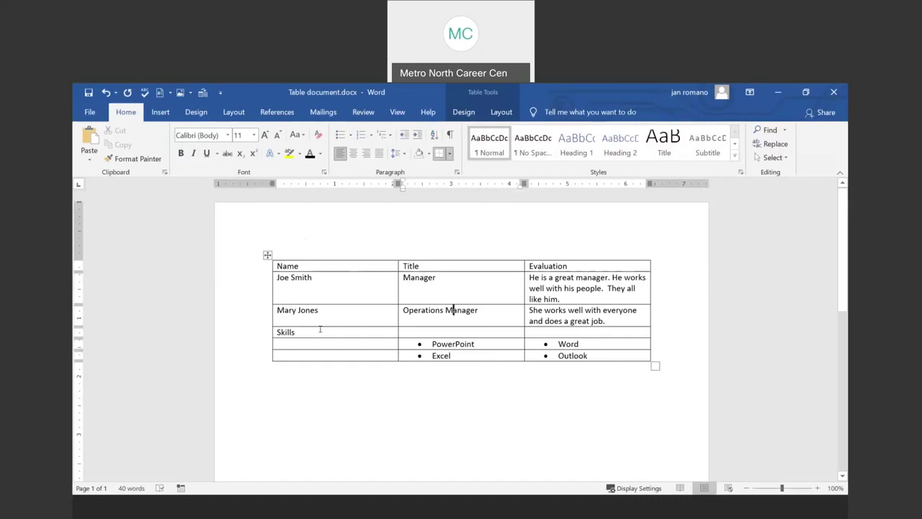
Remove the bullets from the PowerPoint, Word, Excel and Outlook skill cells
drag(234, 348, 237, 358)
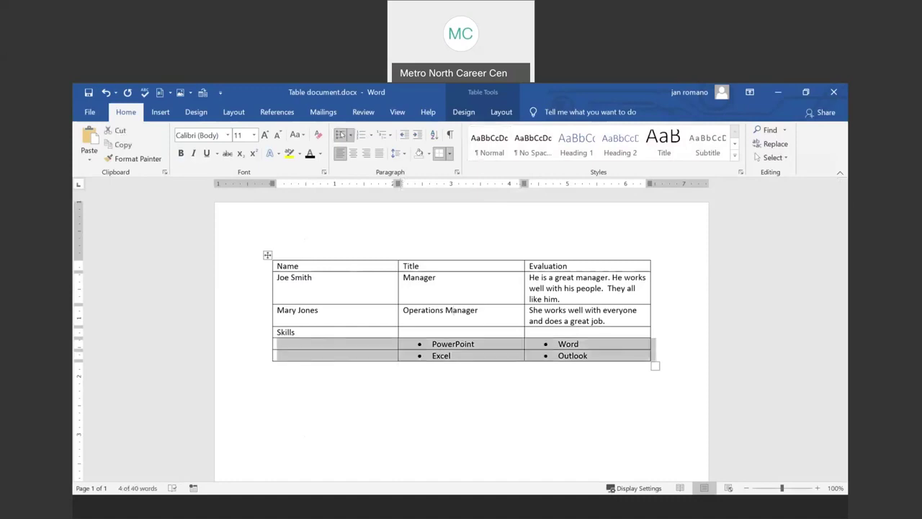
click(343, 135)
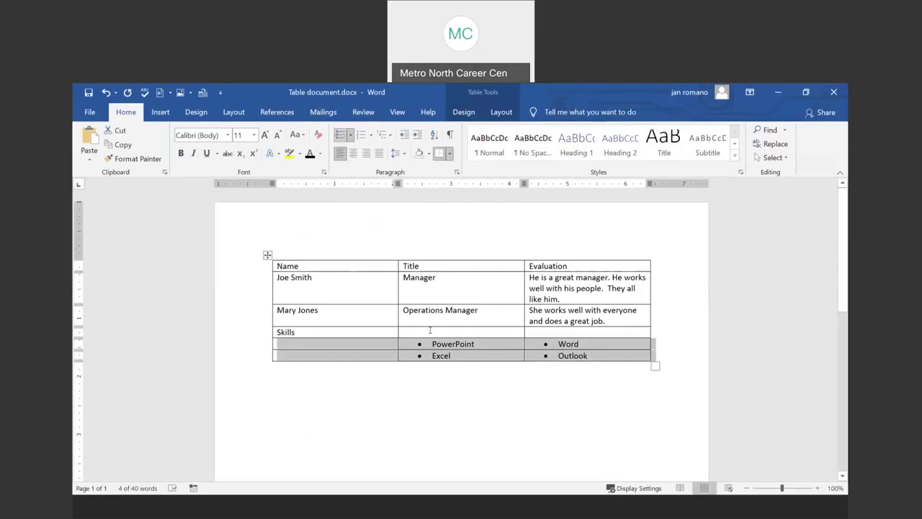
click(342, 136)
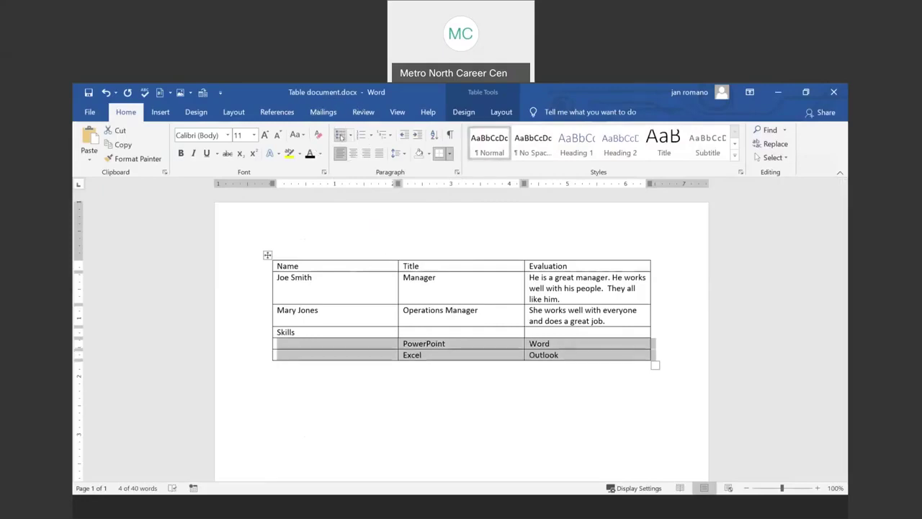
click(341, 137)
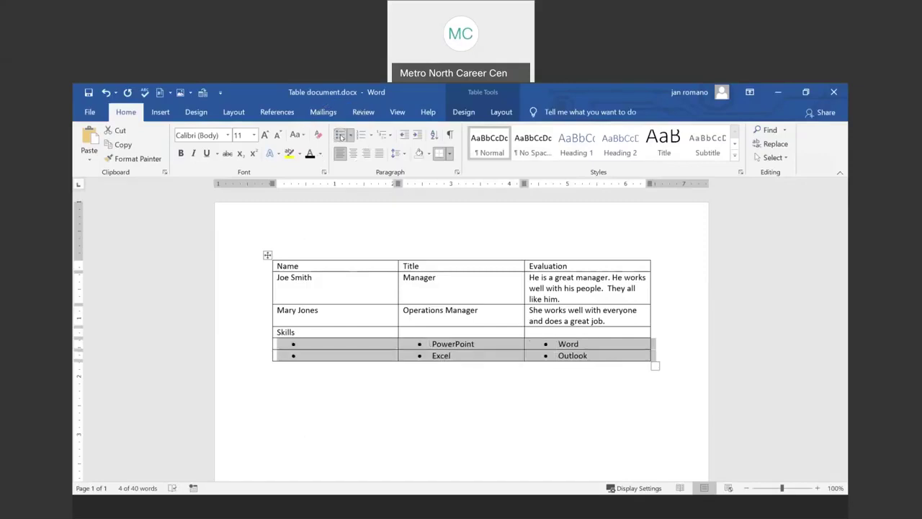
click(341, 136)
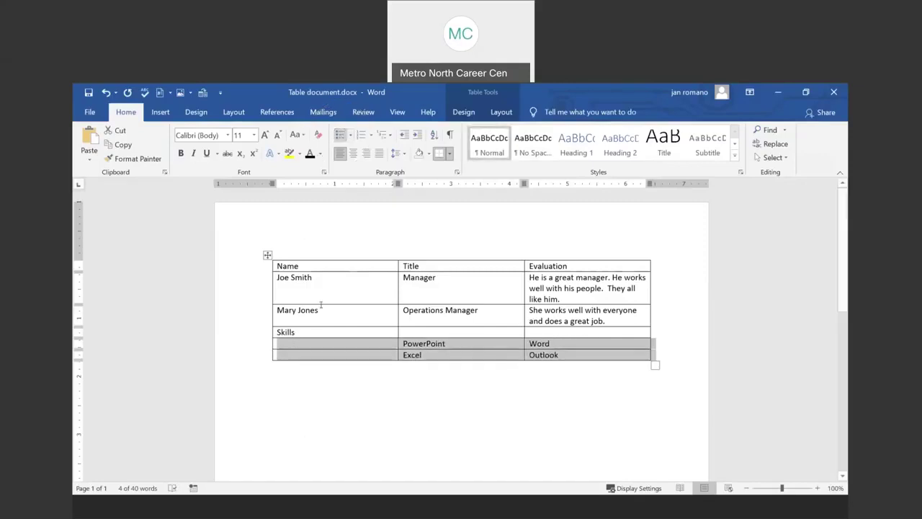
click(346, 377)
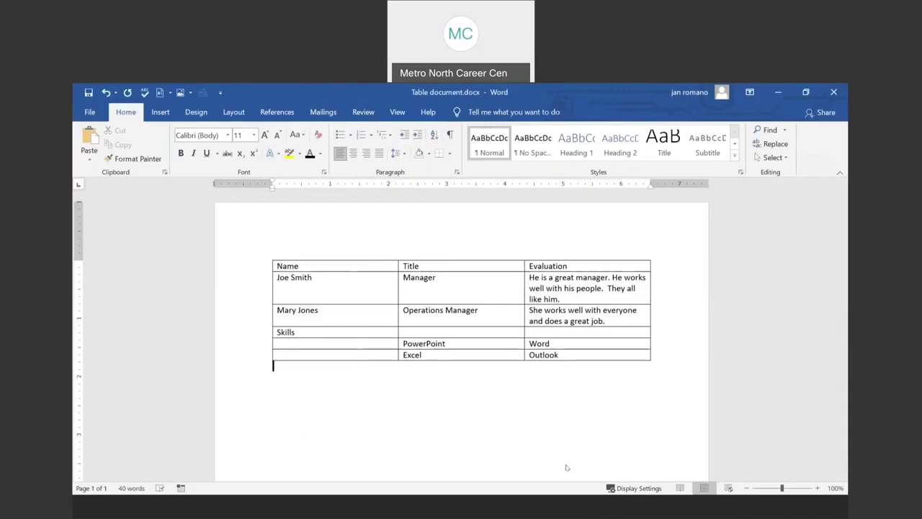
Return to the PowerPoint slide show, showing the Tables slide, 8 of 15
key(alt+Tab)
key(Left)
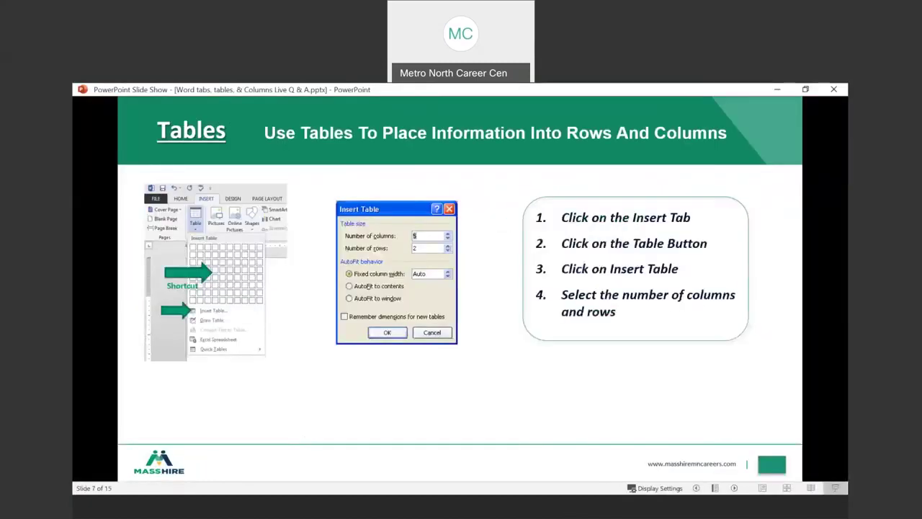
key(Right)
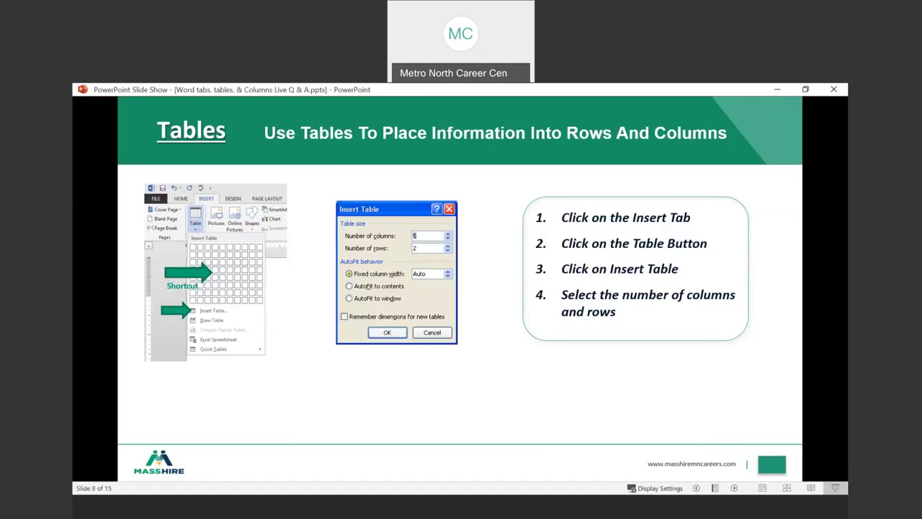
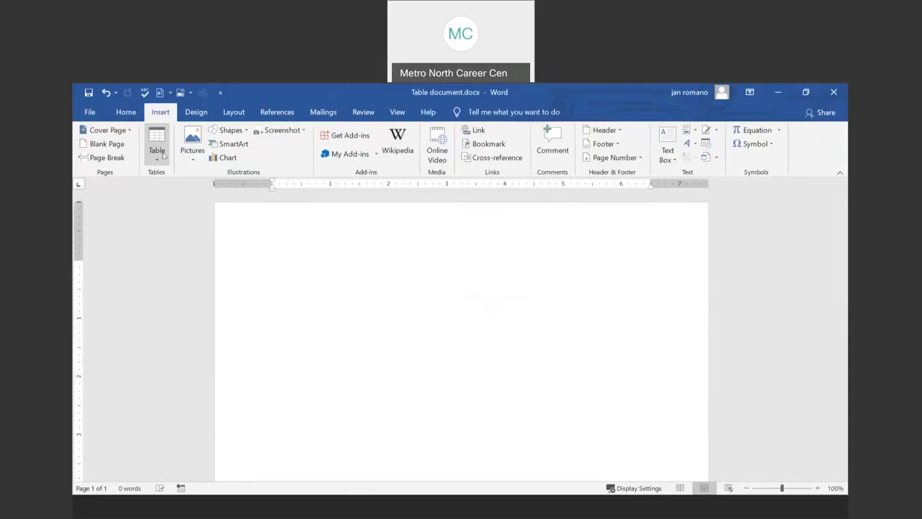
Insert a table of 2 columns and 2 rows through the Insert Table dialog
click(164, 154)
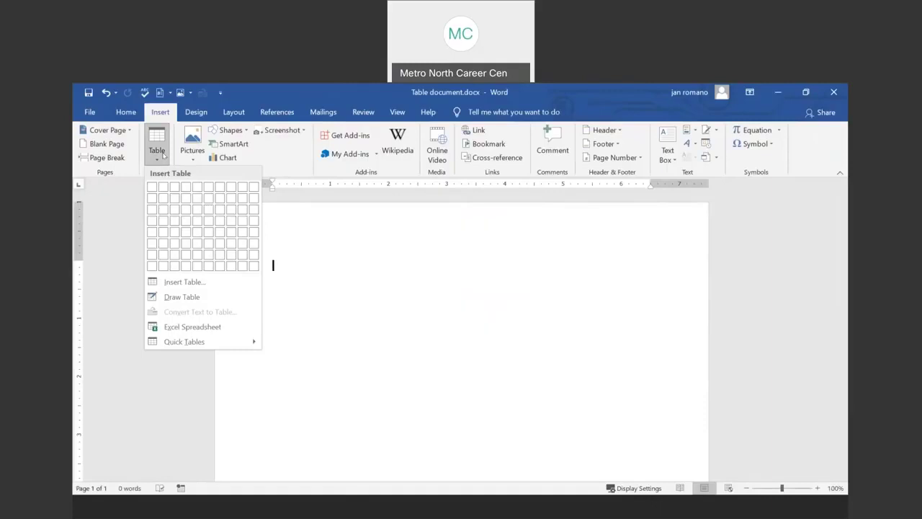
click(180, 284)
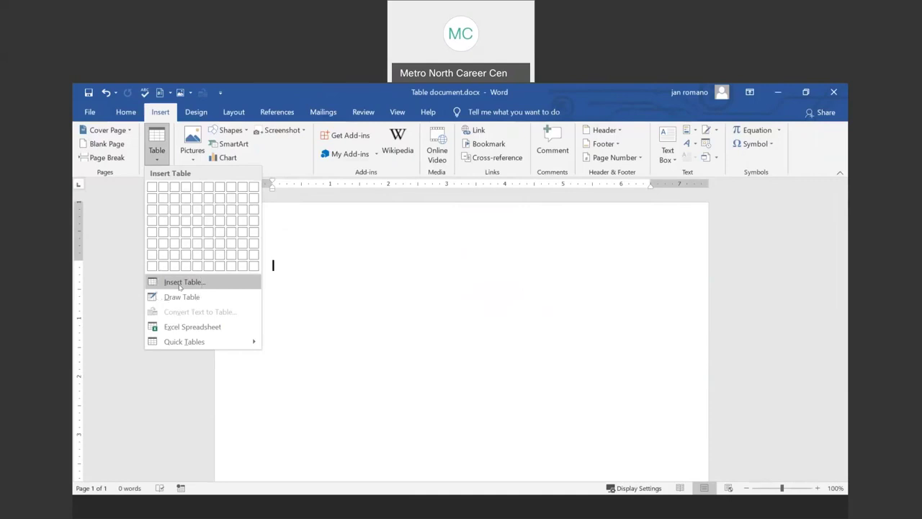
click(180, 282)
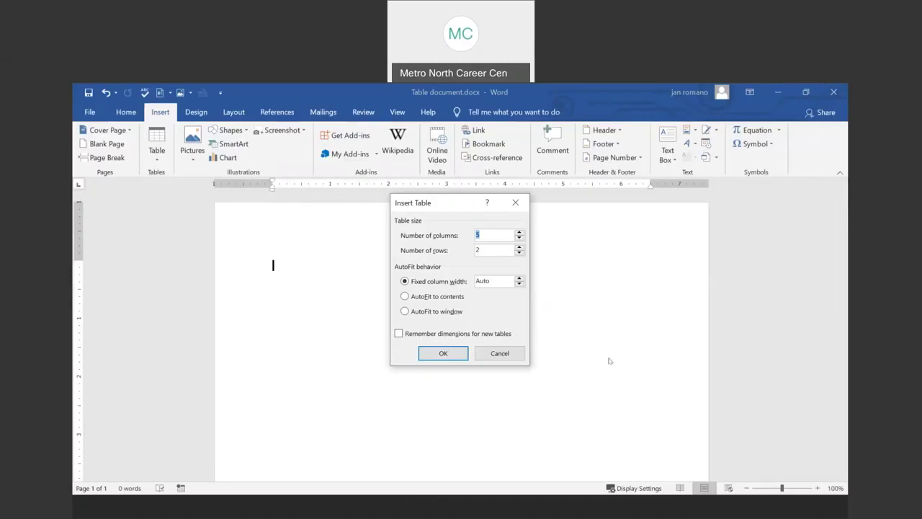
click(451, 259)
click(521, 234)
click(519, 238)
click(446, 353)
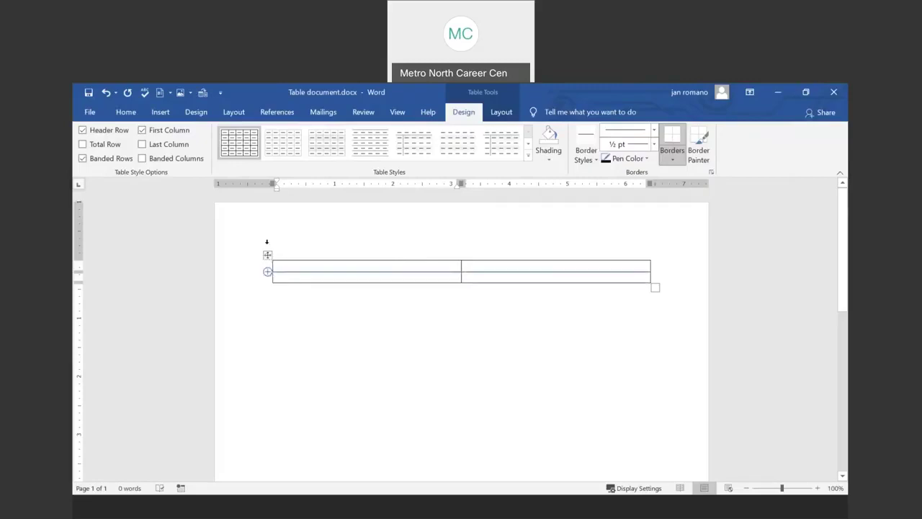
key(ctrl)
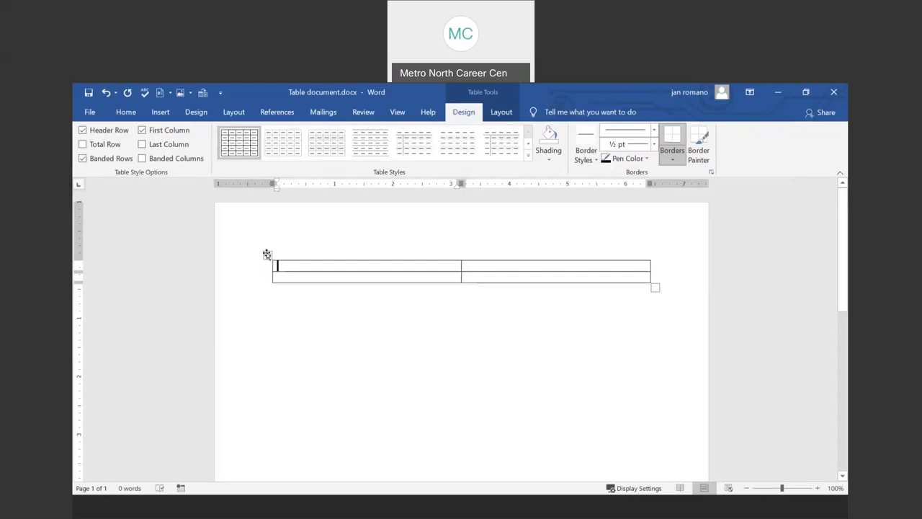
click(267, 254)
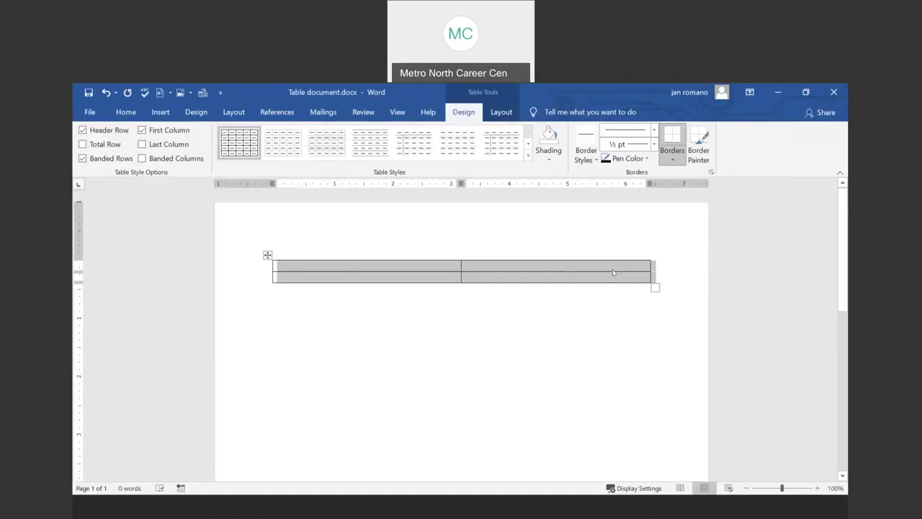
click(267, 256)
click(346, 265)
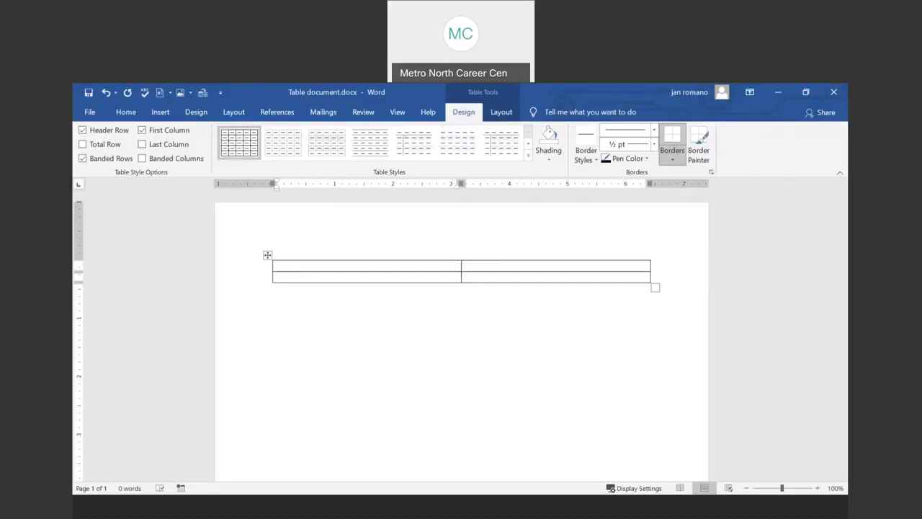
Enter the headings Name and Job Title in the table's first row
text(Joe Smith)
key(Tab)
click(339, 264)
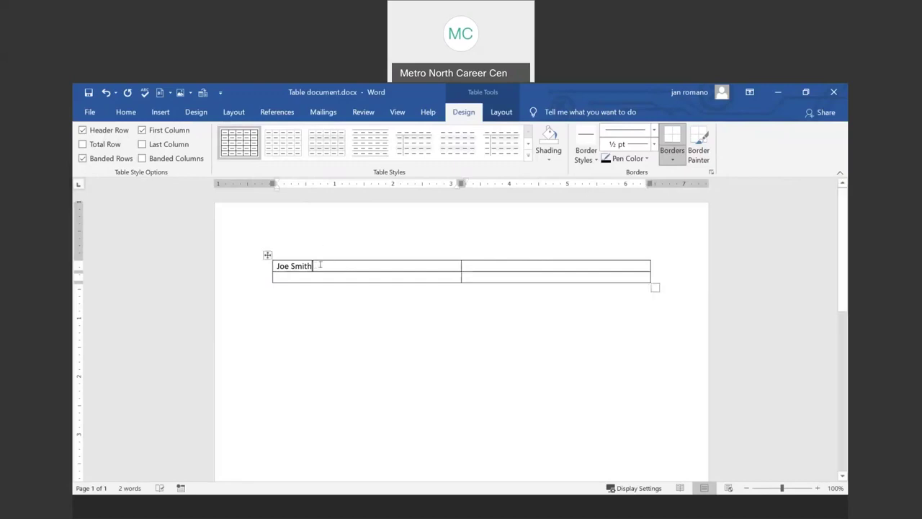
drag(314, 266, 243, 263)
text(Nam)
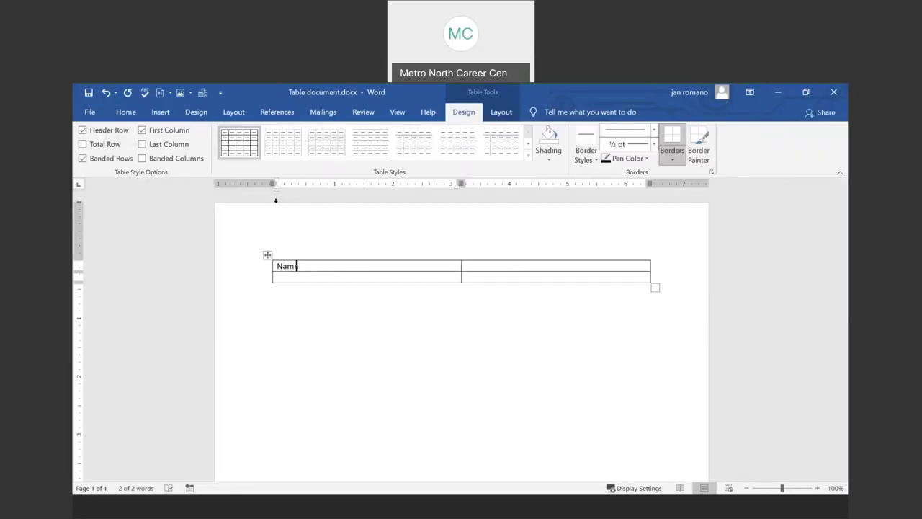
text(e)
key(Tab)
text(Job Title)
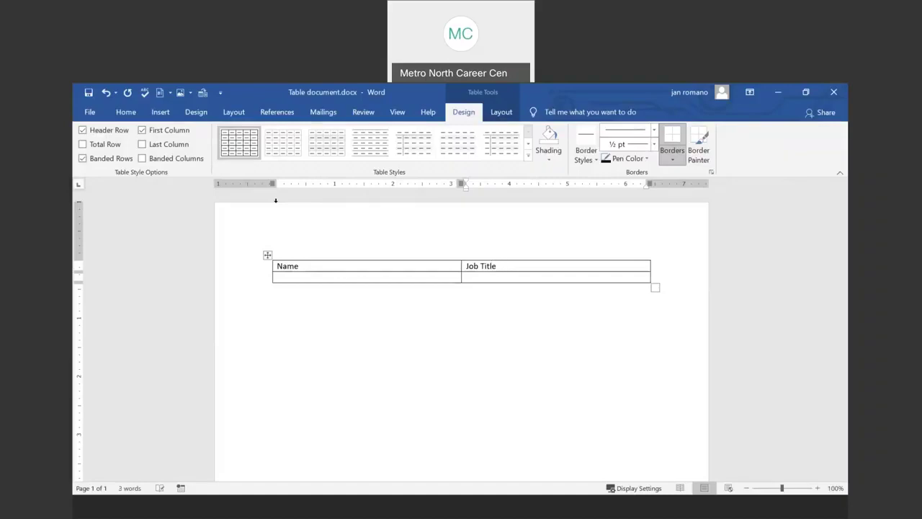
Add three staff rows with their names, two titled Manager and one Instructor
key(Tab)
text(Joe Smith)
key(Tab)
text(Manager)
key(Tab)
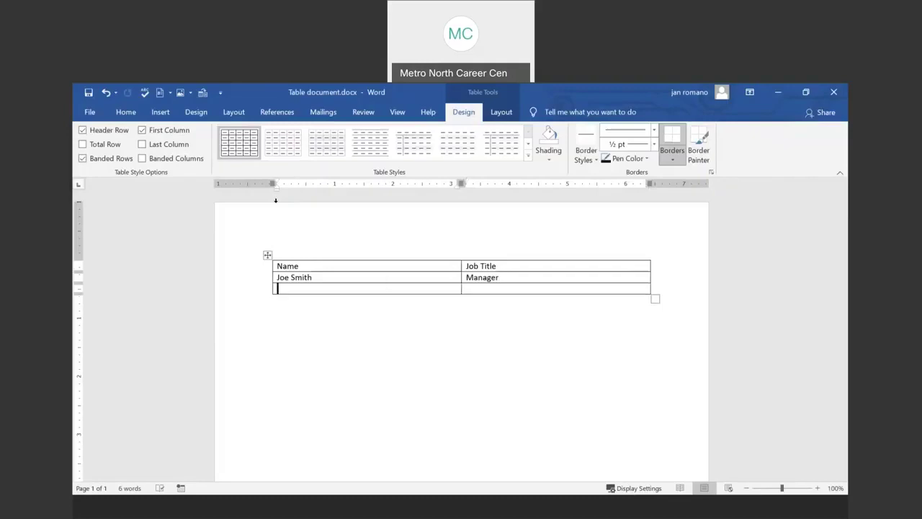
key(Tab)
text(Manager)
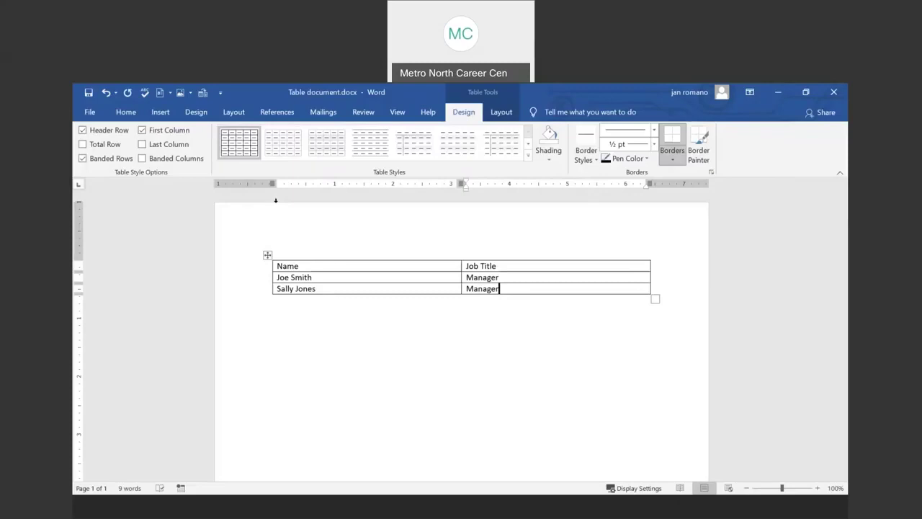
key(Tab)
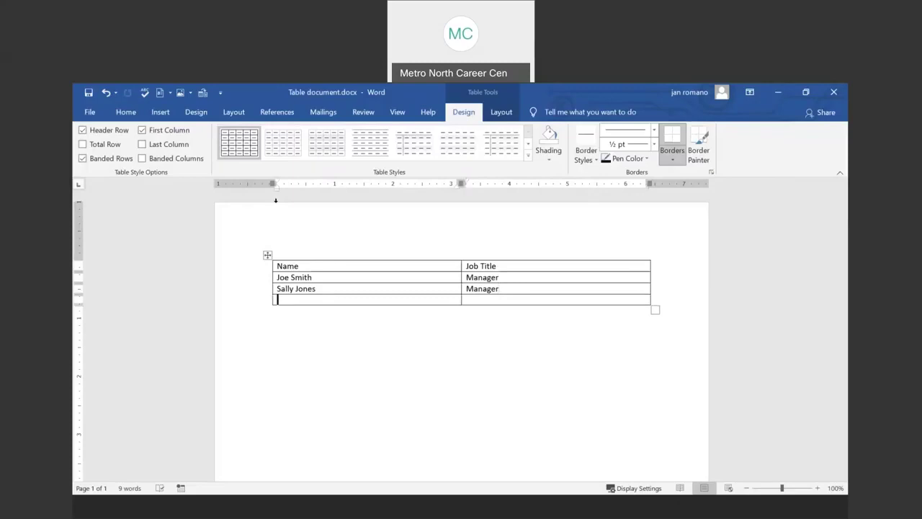
key(Tab)
text(Instructo)
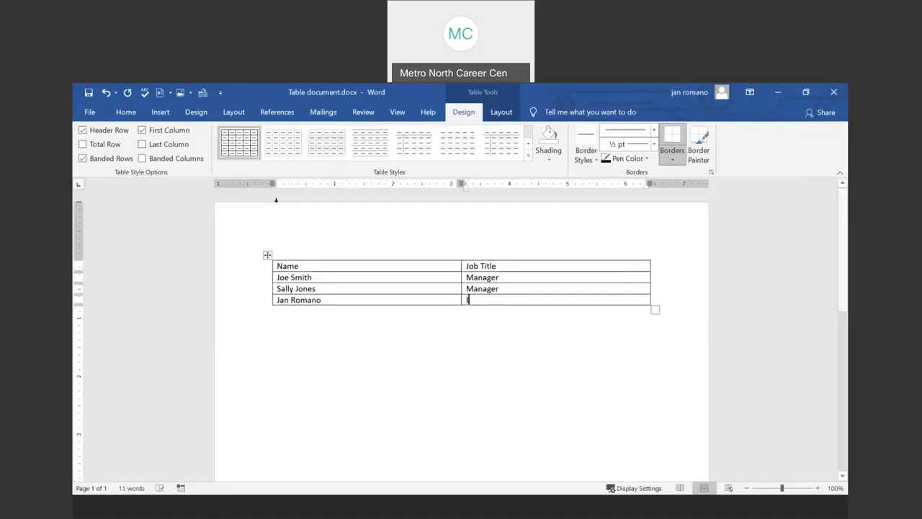
text(r)
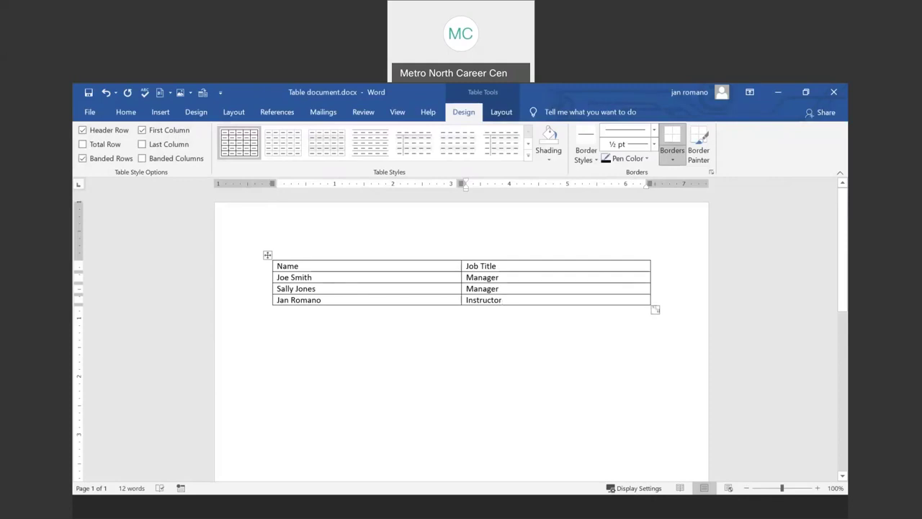
Resize the whole staff table by dragging its bottom-right corner handle
click(655, 309)
click(656, 309)
click(656, 309)
click(656, 309)
drag(656, 309, 402, 312)
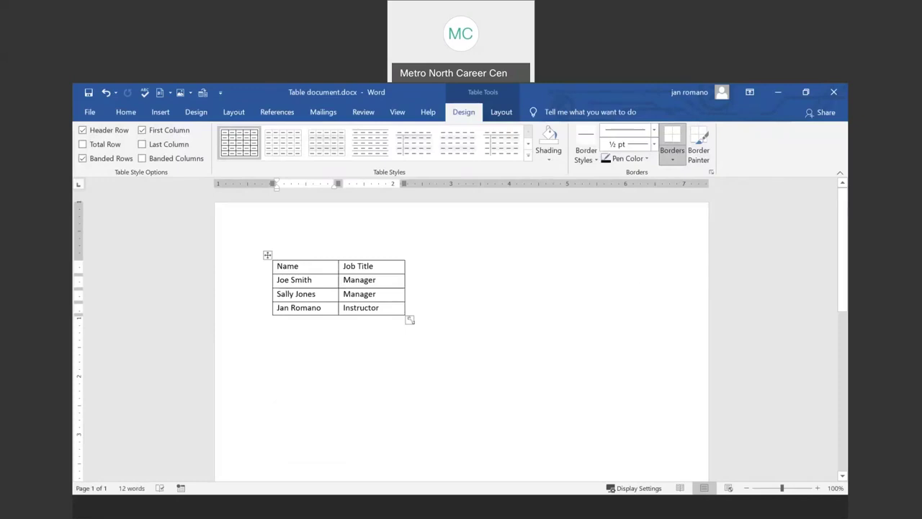
drag(409, 319, 532, 337)
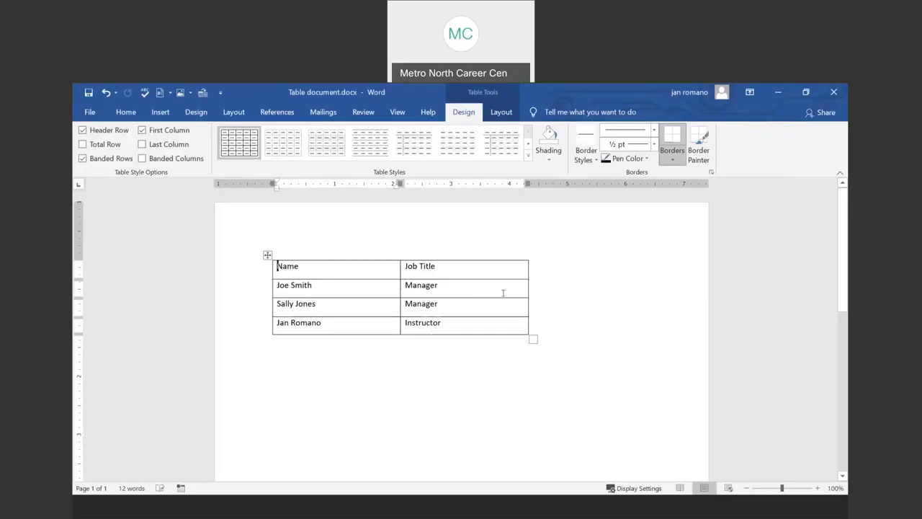
Narrow the Name and Job Title columns and make the table slightly taller
click(396, 286)
click(397, 286)
click(396, 286)
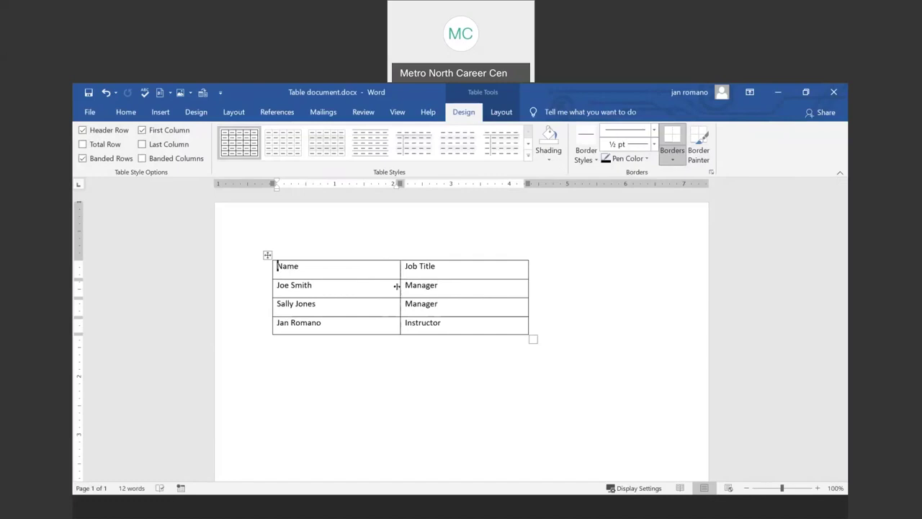
click(395, 286)
drag(392, 286, 342, 286)
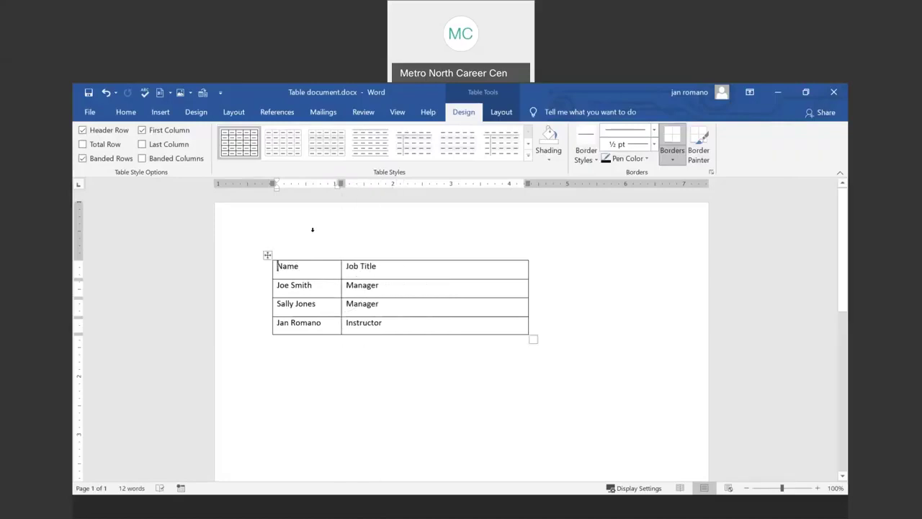
click(290, 314)
click(410, 314)
drag(525, 286, 426, 289)
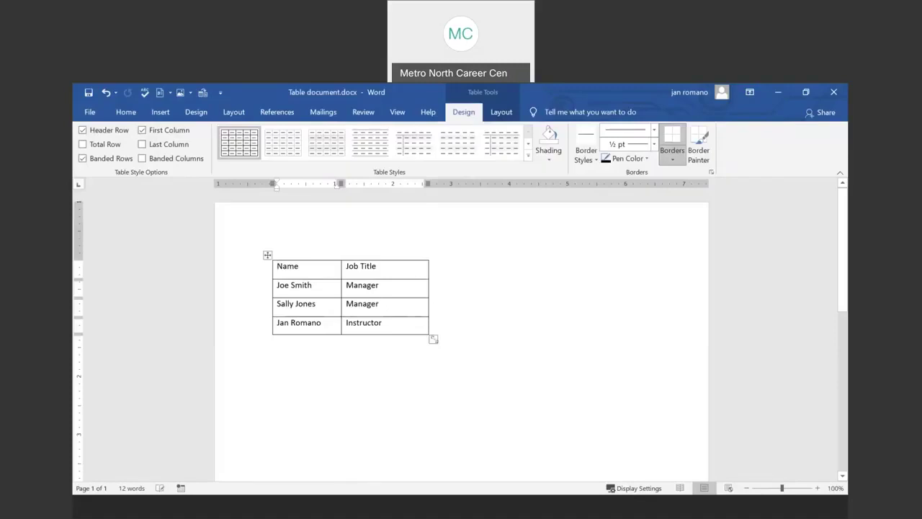
mouse_move(433, 339)
mouse_down()
mouse_move(548, 350)
mouse_move(425, 343)
mouse_move(562, 354)
mouse_move(448, 349)
mouse_up()
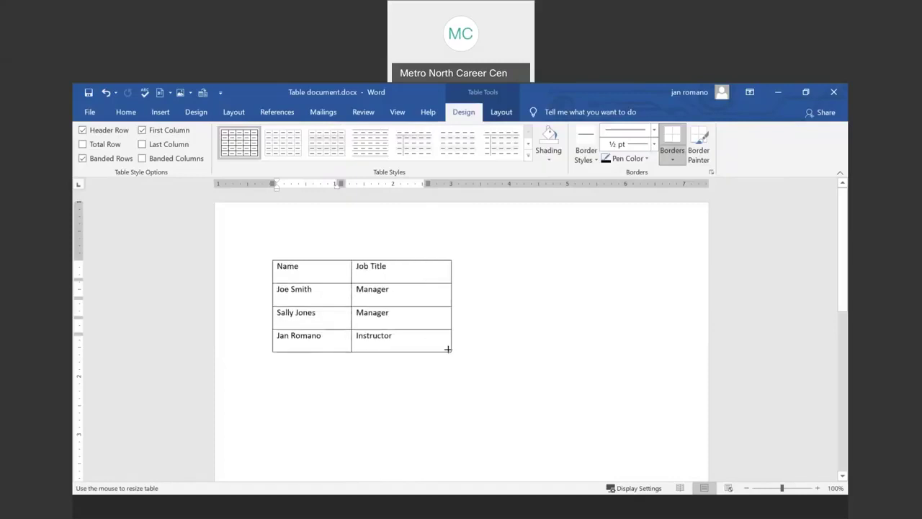
click(348, 266)
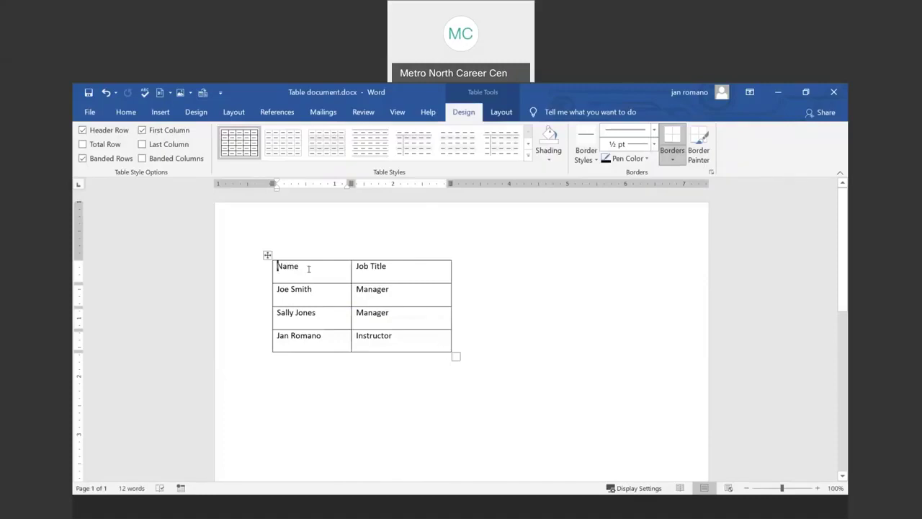
click(277, 289)
Switch the ribbon to the Table Tools Layout tab
click(463, 114)
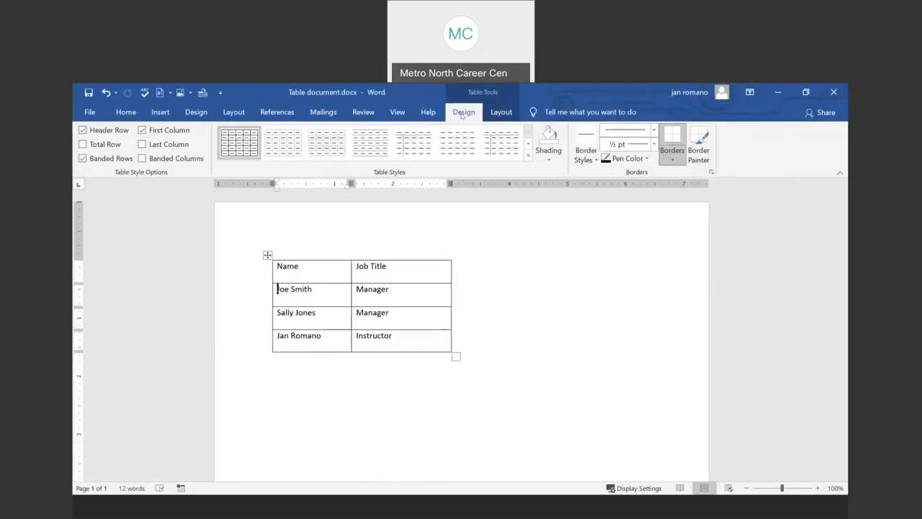
click(463, 114)
click(463, 115)
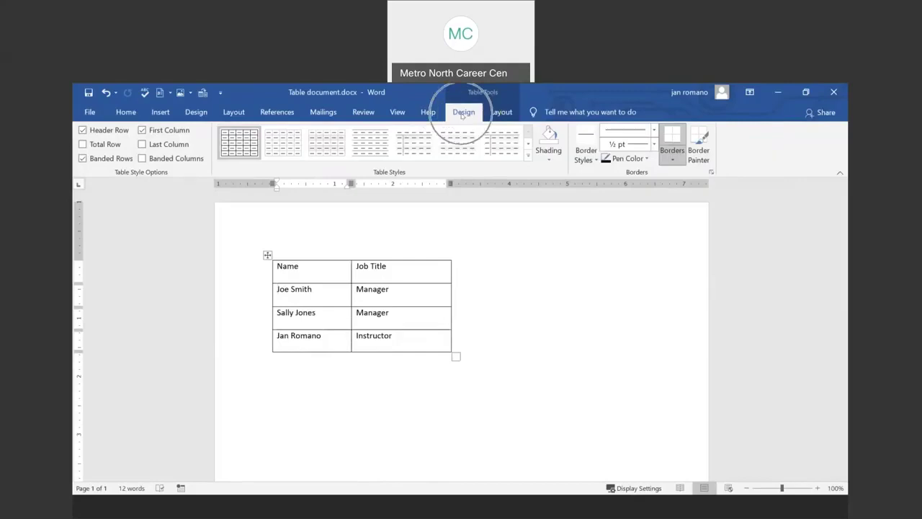
click(506, 113)
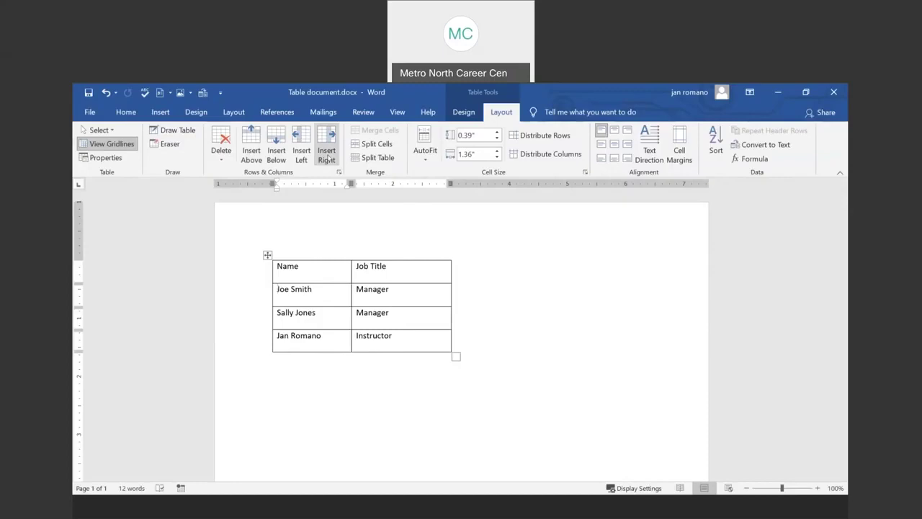
Insert a row below the first staff row and enter a new staff member titled Trainer
click(277, 154)
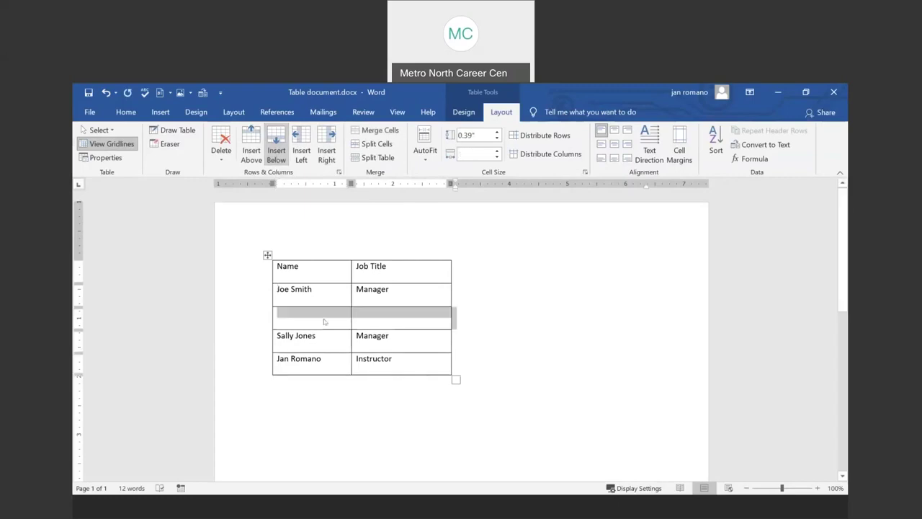
click(325, 321)
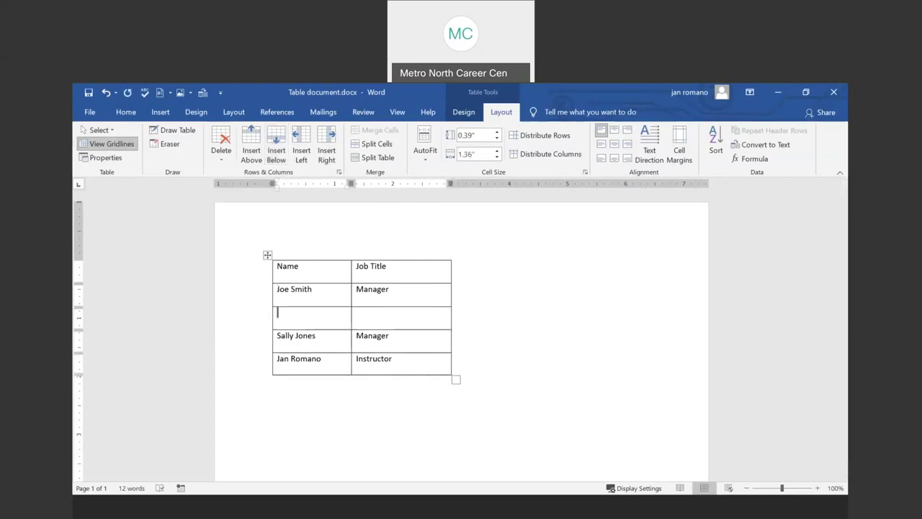
key(Tab)
text(Trainer)
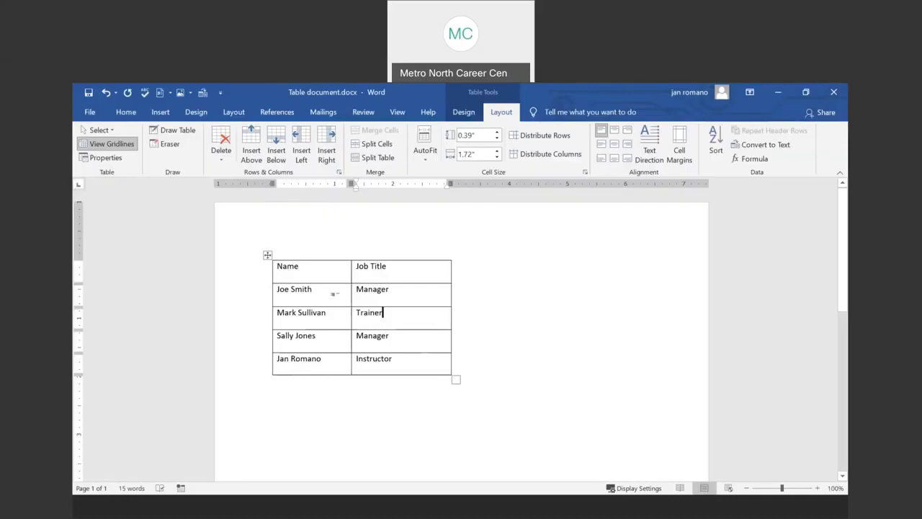
click(335, 293)
Insert an empty row above the Name and Job Title header row
click(319, 264)
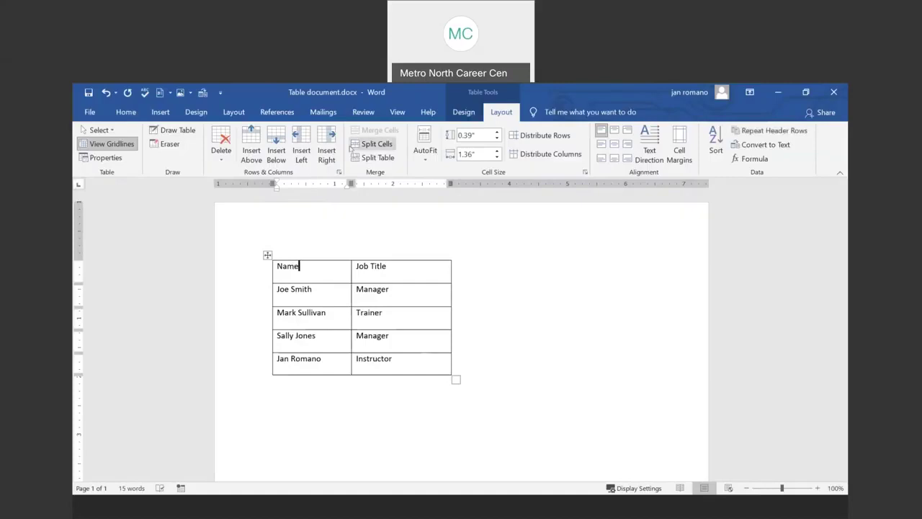
click(253, 146)
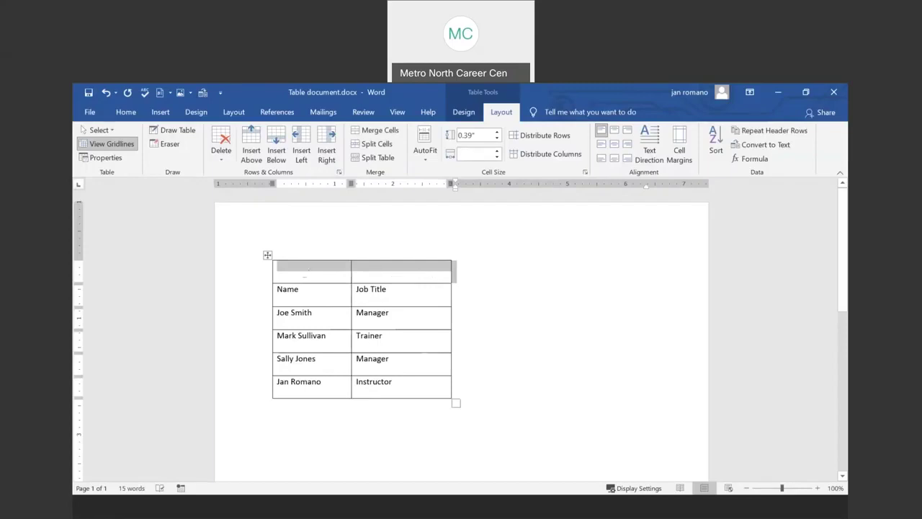
click(294, 271)
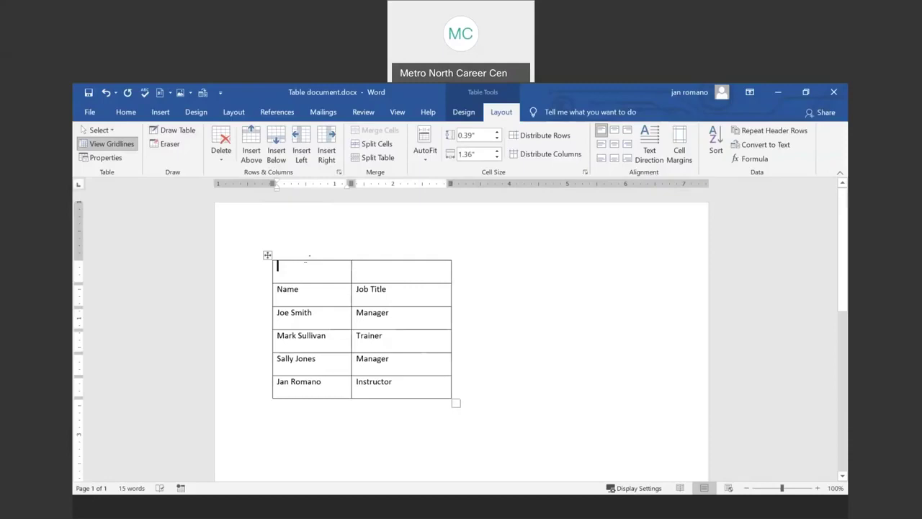
Merge the new top row's two cells into one cell
click(215, 269)
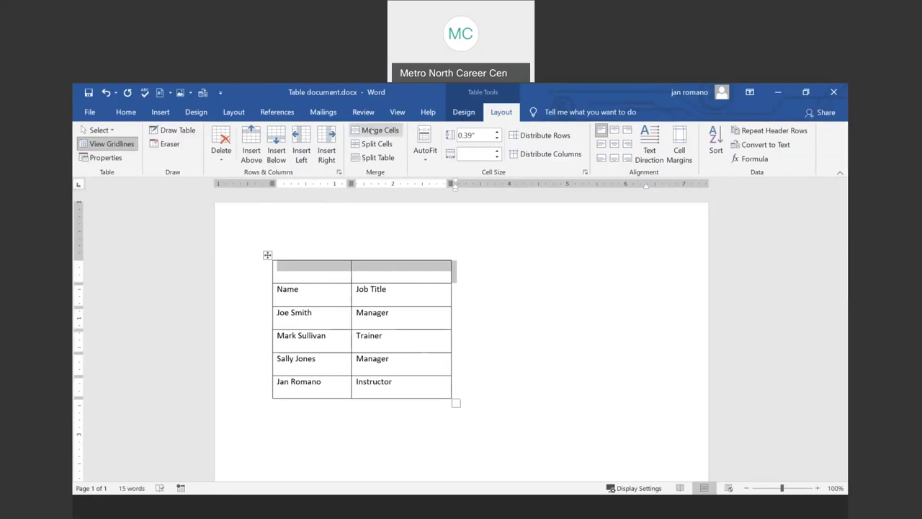
click(506, 112)
click(509, 112)
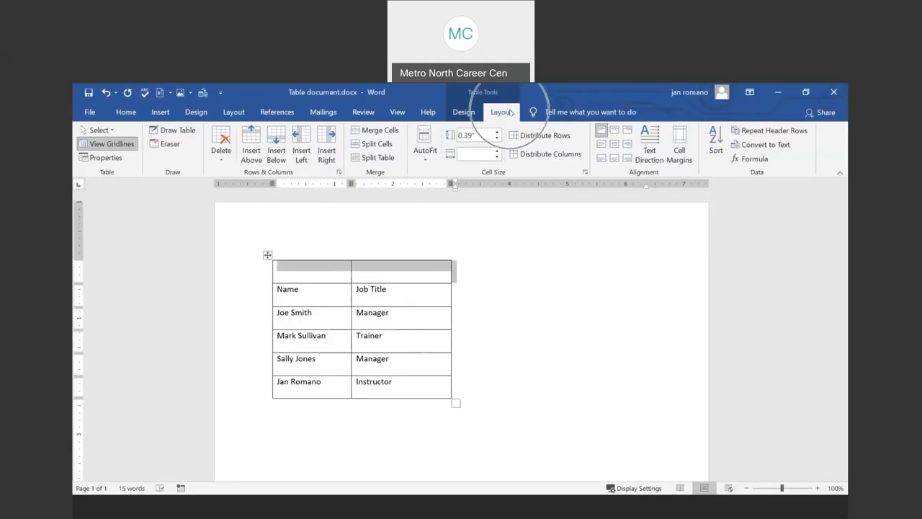
click(382, 134)
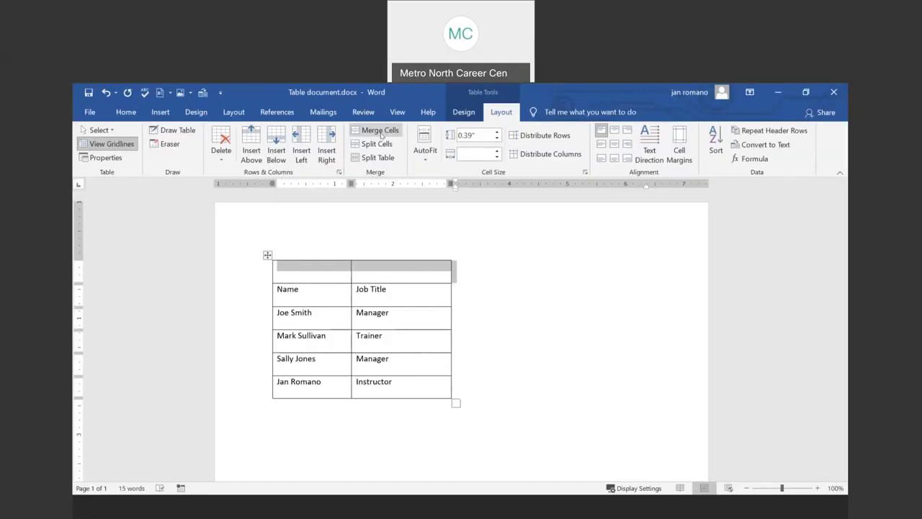
click(381, 133)
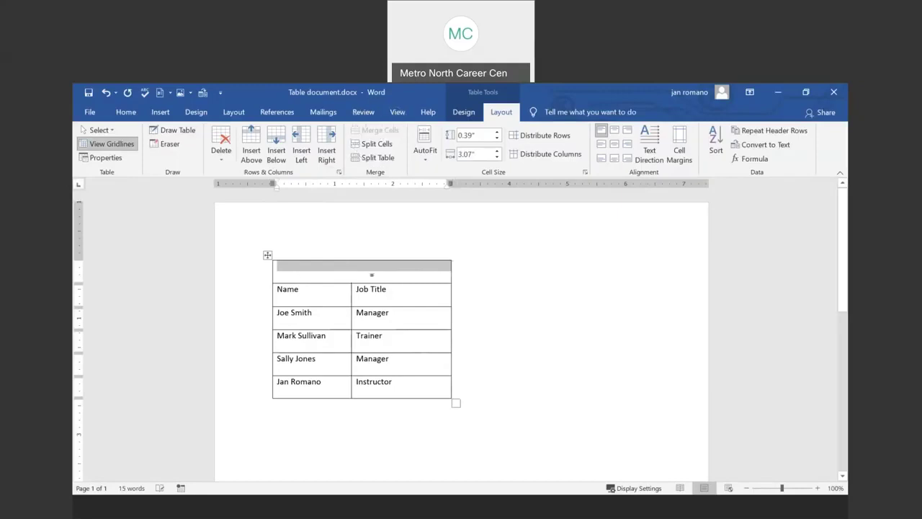
click(289, 269)
Type 'MassHire Metro North Career Center' in the merged top cell and centre it
text(MassHire Metro North Career)
key(BackSpace)
key(BackSpace)
text(e)
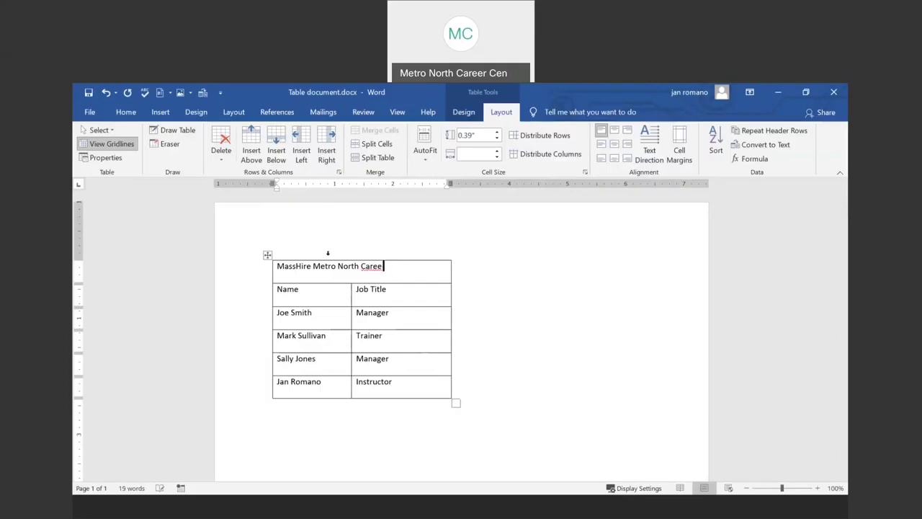
text(r Center)
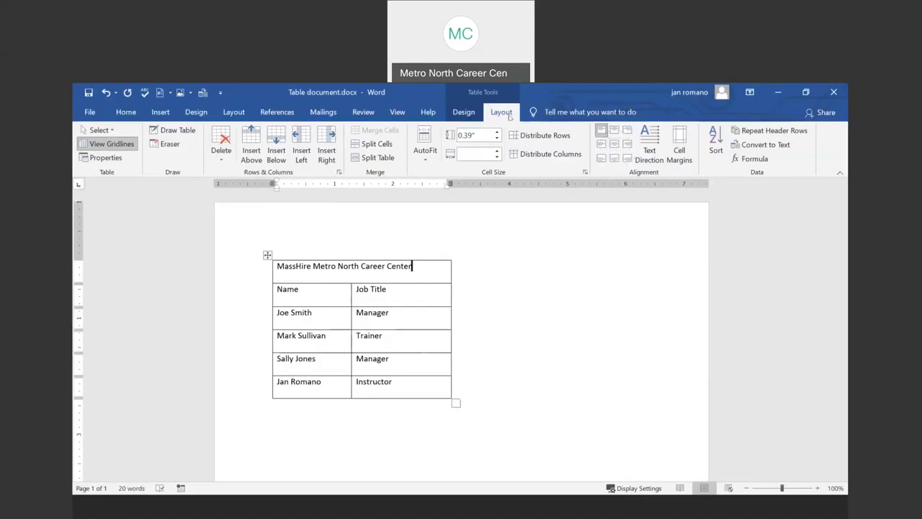
click(612, 145)
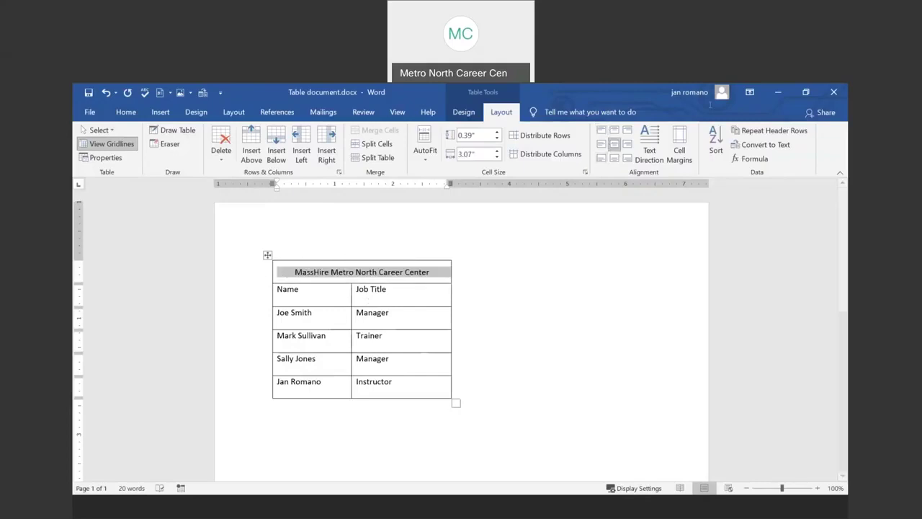
click(616, 147)
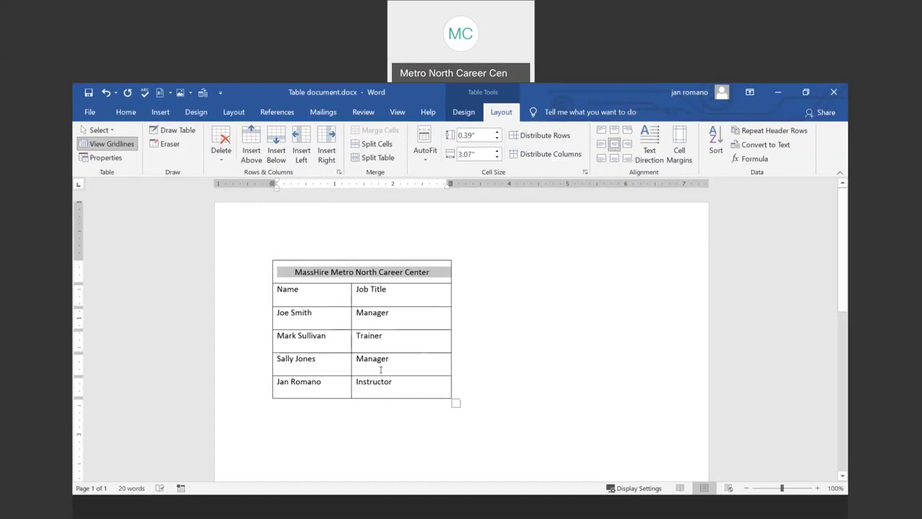
click(386, 431)
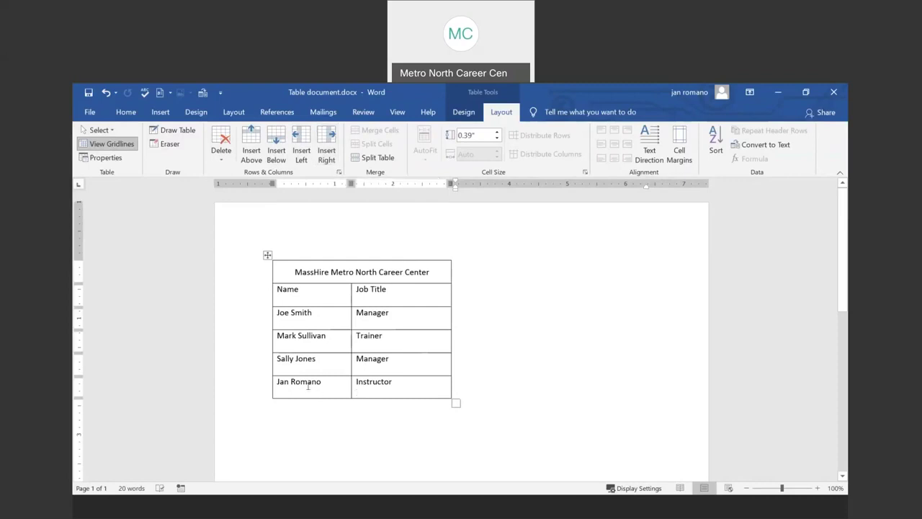
Add blank rows beneath the Instructor row and select the three empty rows
click(406, 384)
key(Tab)
key(Tab)
key(Tab)
key(Tab)
key(Tab)
key(Tab)
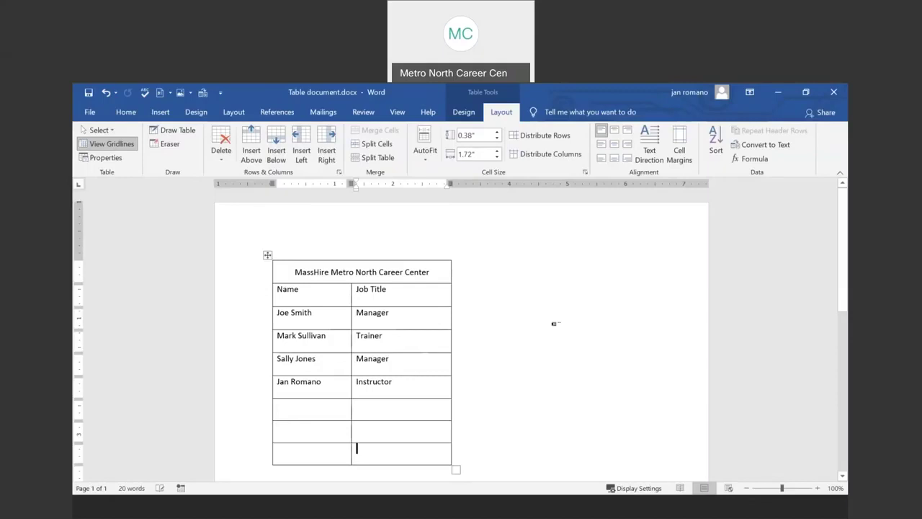
scroll(555, 324, down, 2)
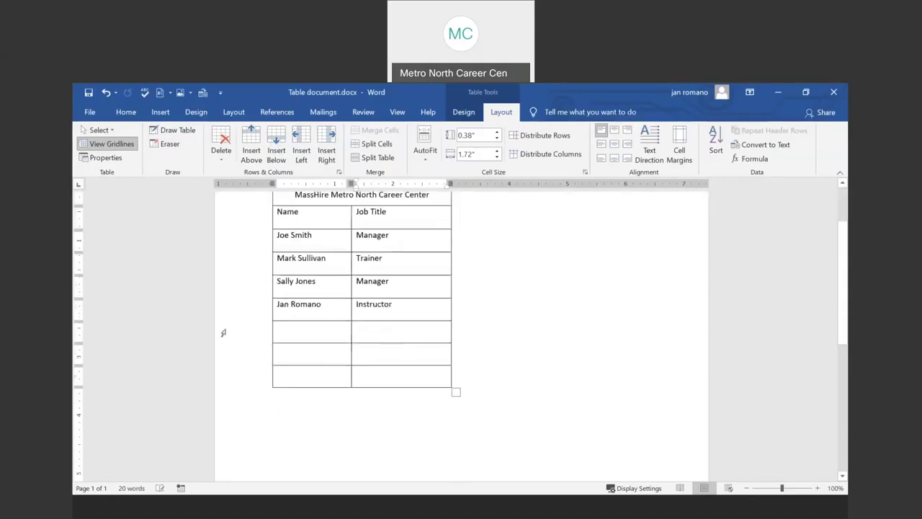
drag(223, 333, 225, 390)
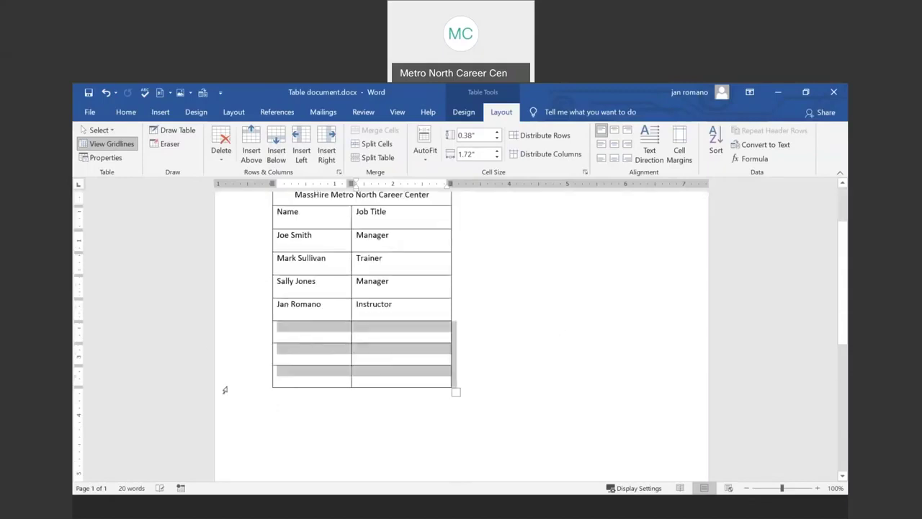
Delete the three selected blank rows with Delete Rows
click(222, 163)
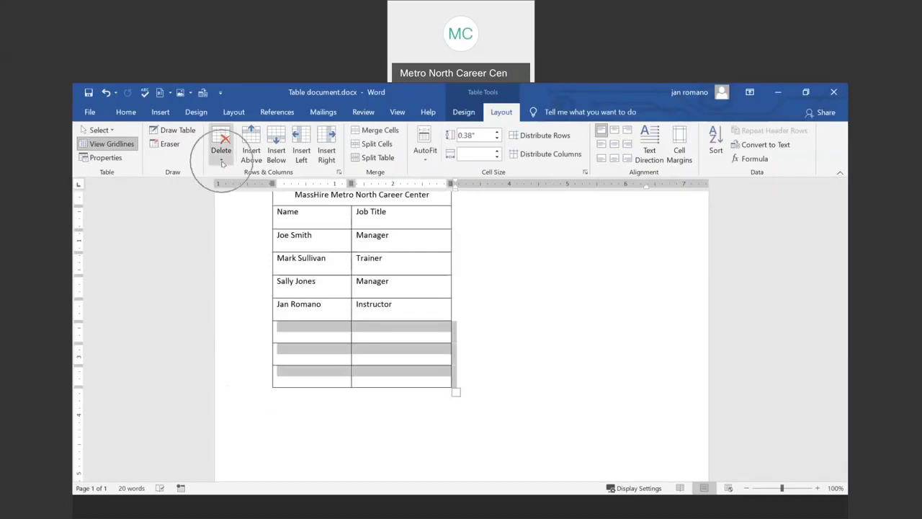
click(502, 109)
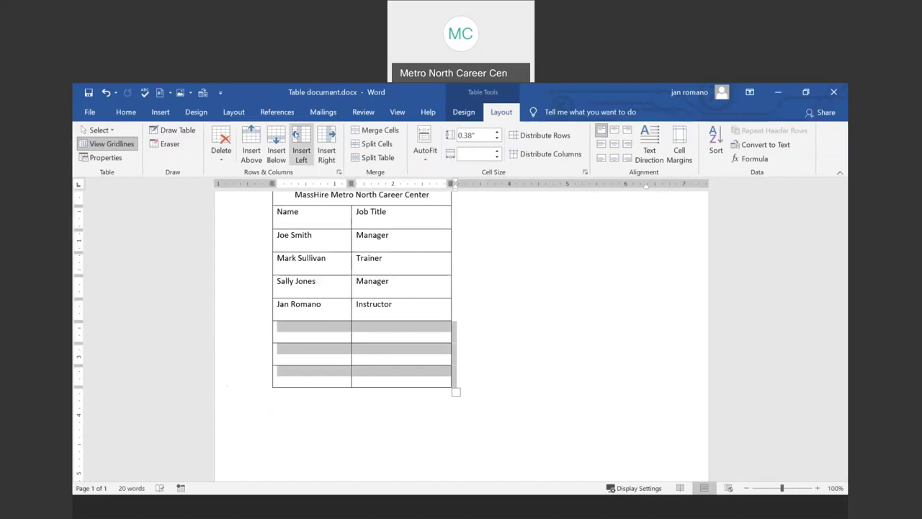
click(221, 161)
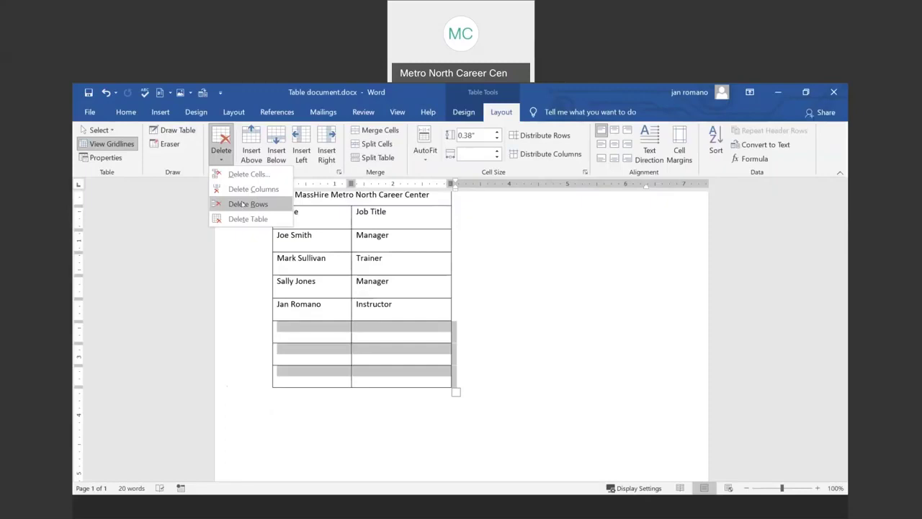
click(243, 204)
scroll(550, 305, up, 2)
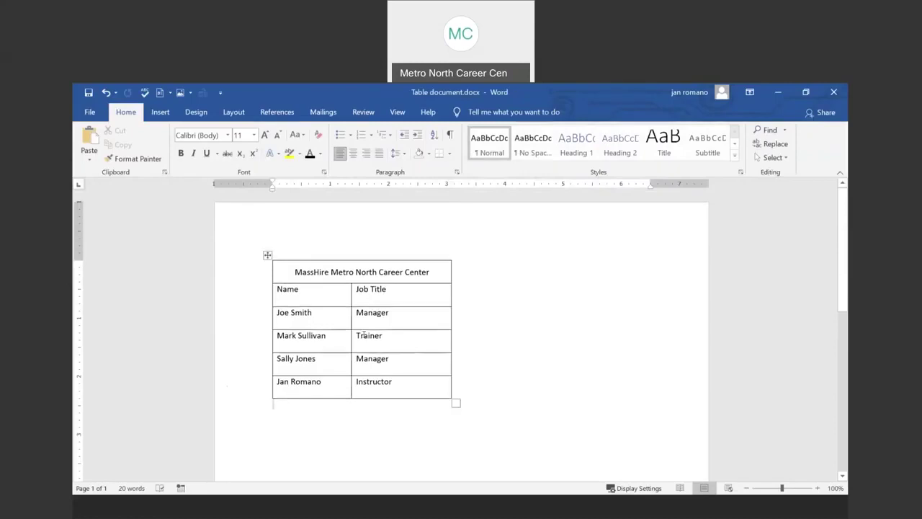
Type a paragraph of random placeholder letters on the line below the staff table
text(Sdlkjdsfljdsfljdsfljsdf sdal)
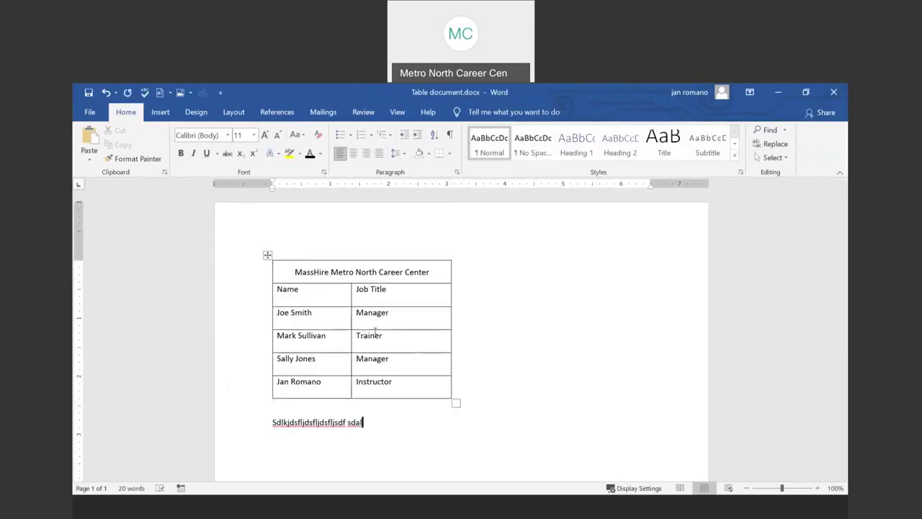
text(sdakjdsflakjasdl fsacljdsfljsdafl asdlfj)
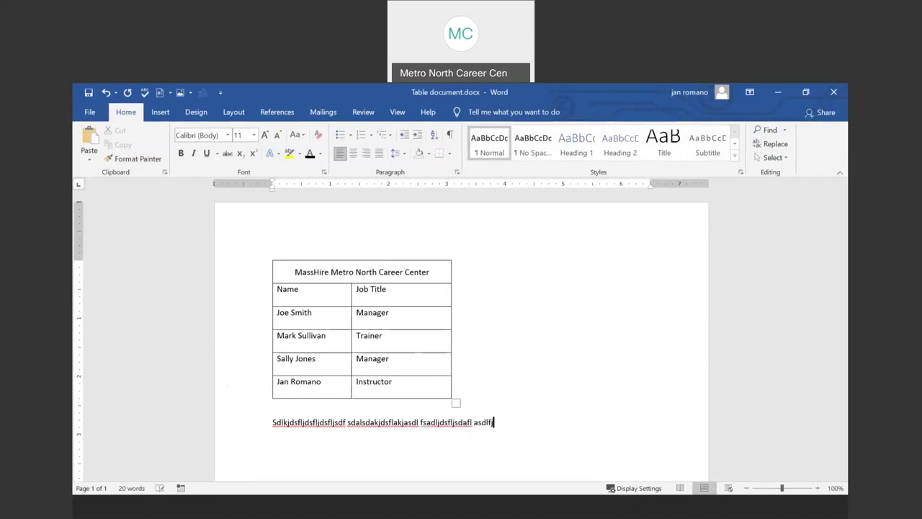
text(dsaljadsfl dSfljdsfljadsfljsdafjsadfl asdfljasdfl)
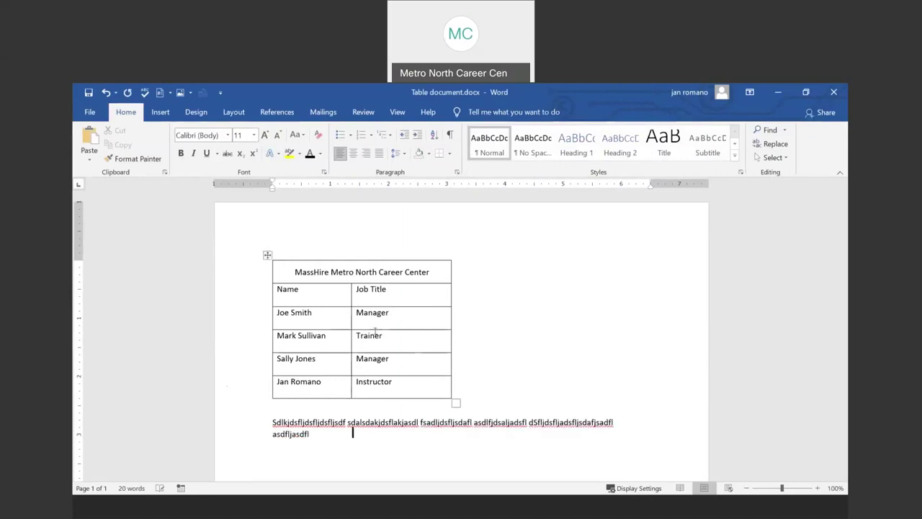
text(jasdfjsdflj)
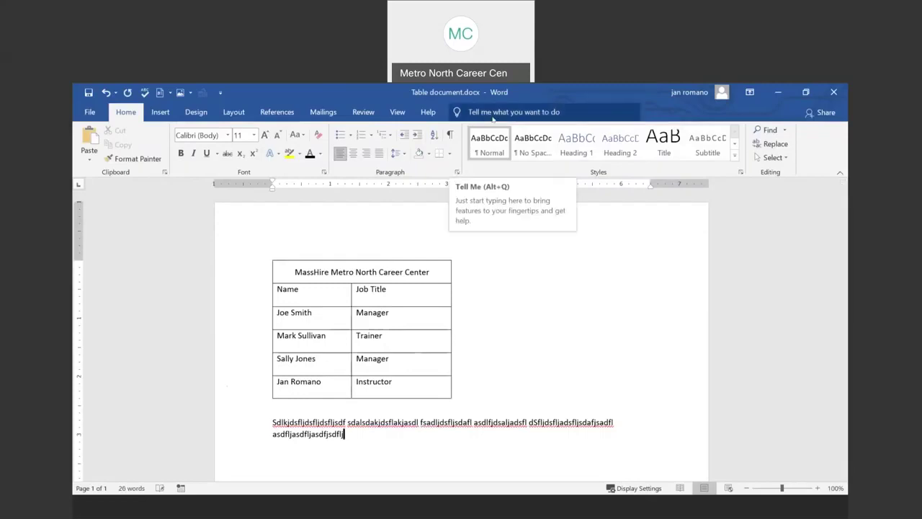
click(472, 108)
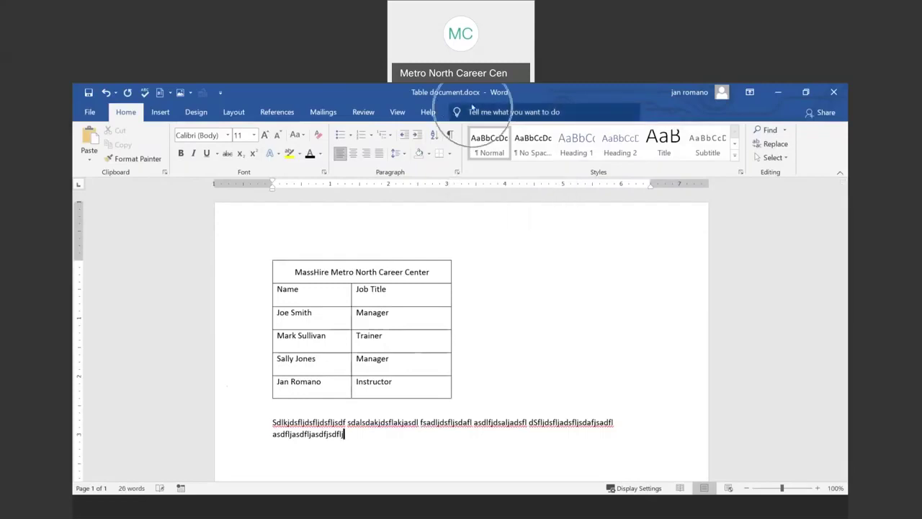
click(493, 109)
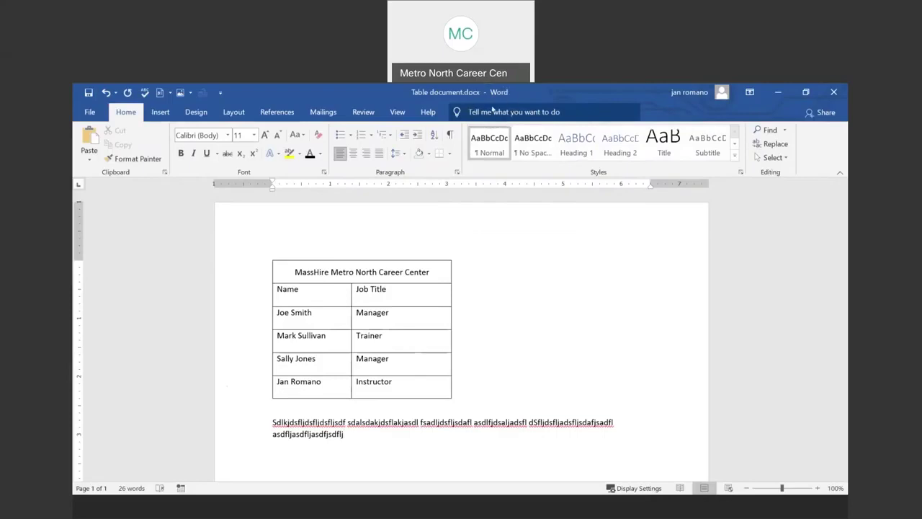
Add one empty row at the bottom of the staff table, below the Instructor row
click(295, 311)
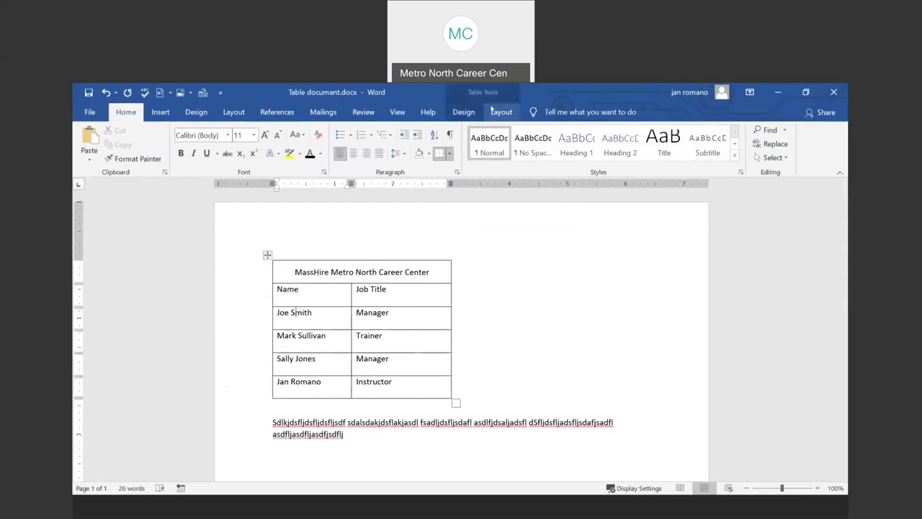
click(492, 107)
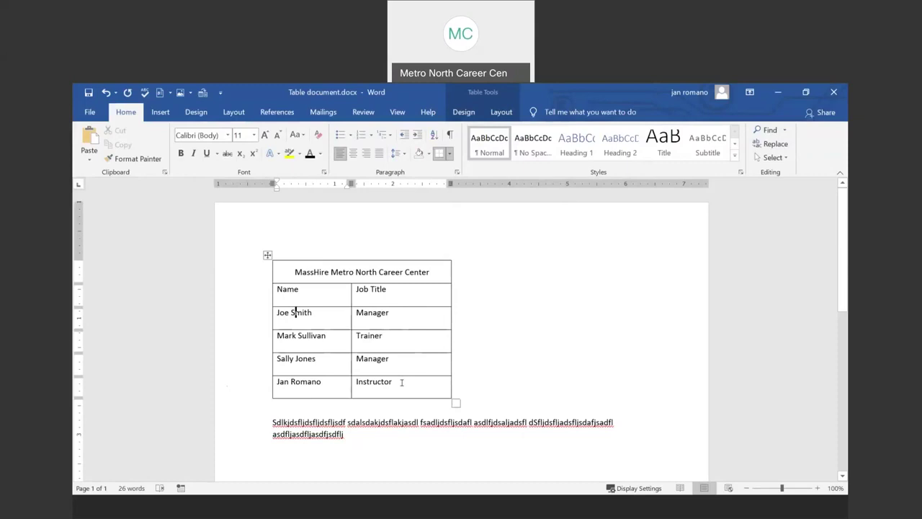
click(402, 382)
key(Tab)
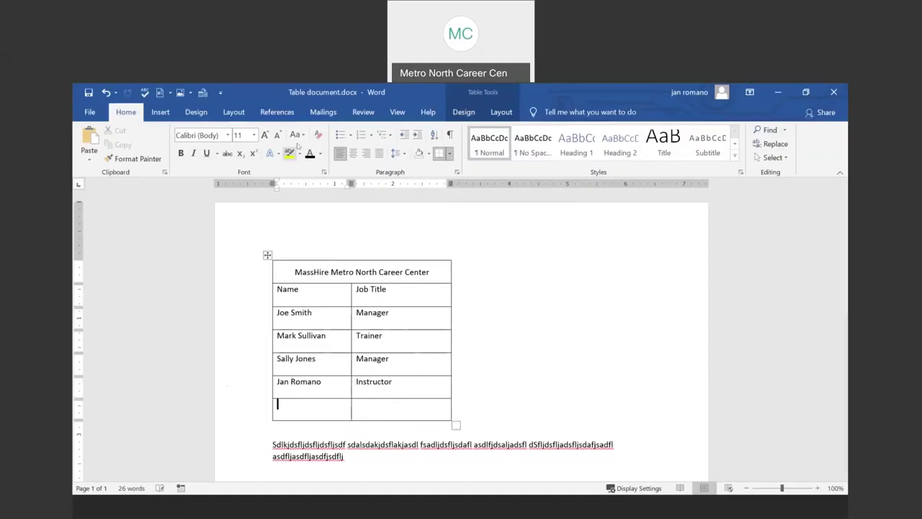
click(502, 111)
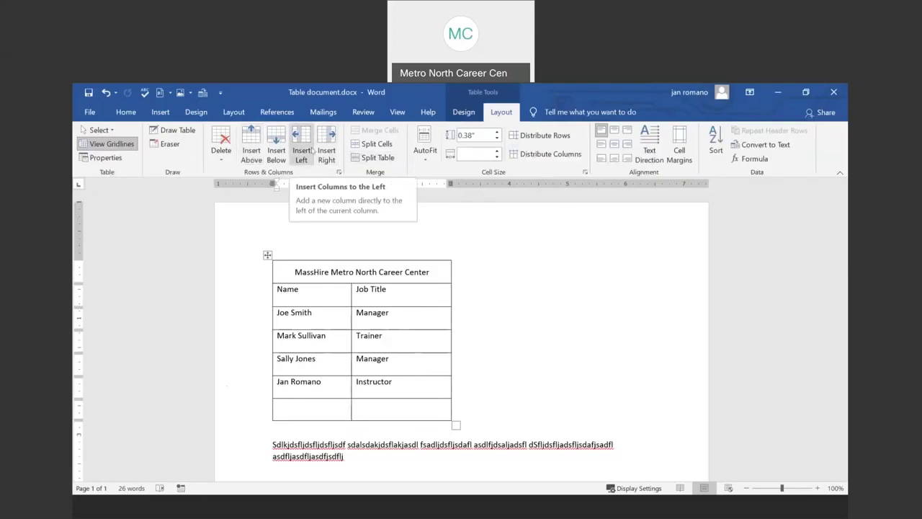
click(390, 313)
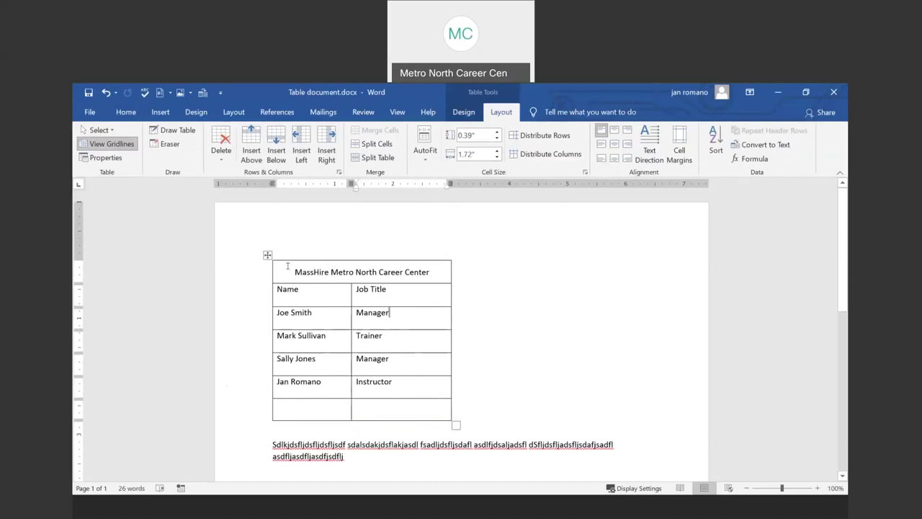
drag(296, 271, 431, 264)
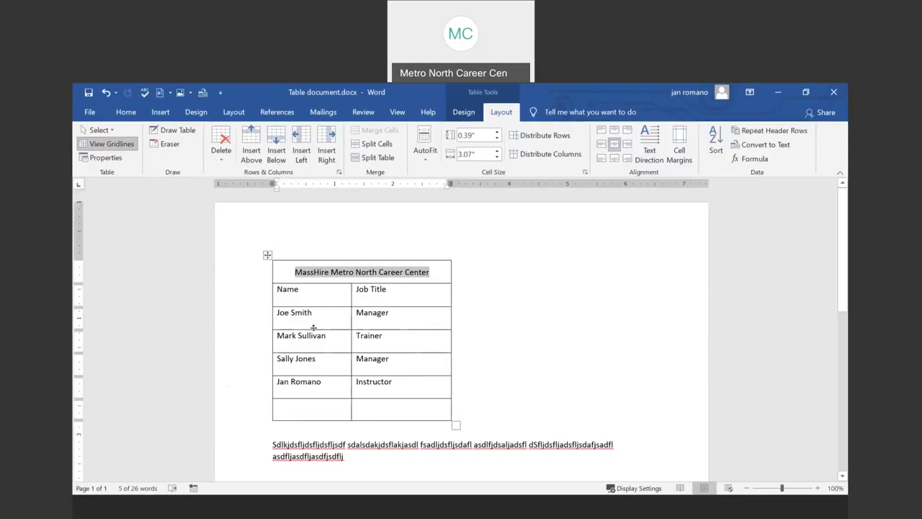
click(387, 404)
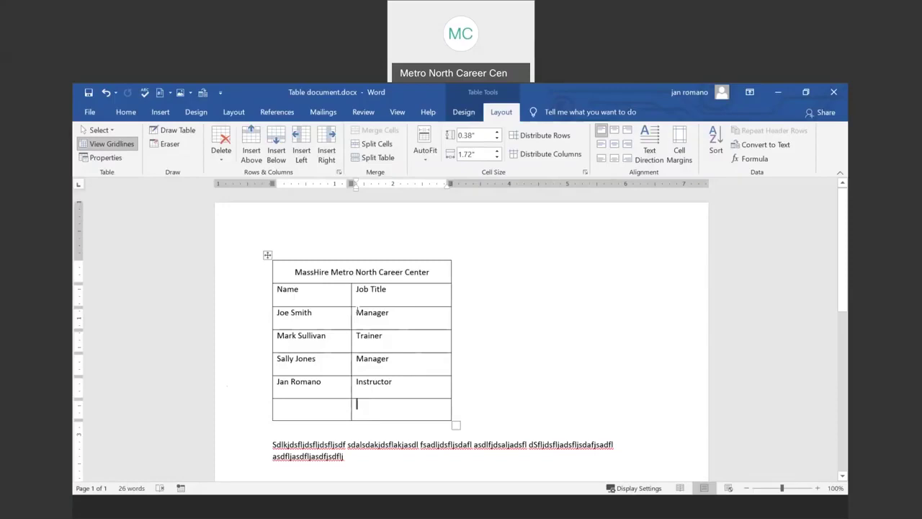
click(368, 264)
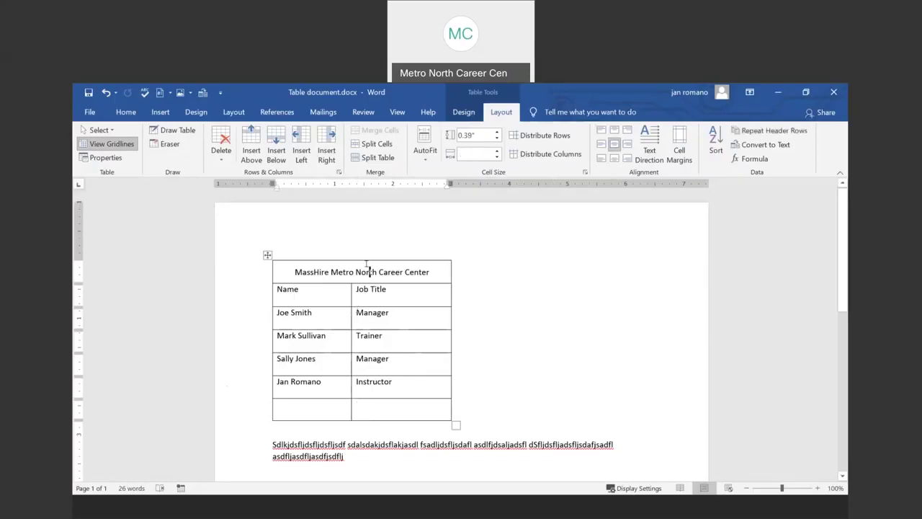
Try the orange grid and then the green table style on the staff table
click(468, 113)
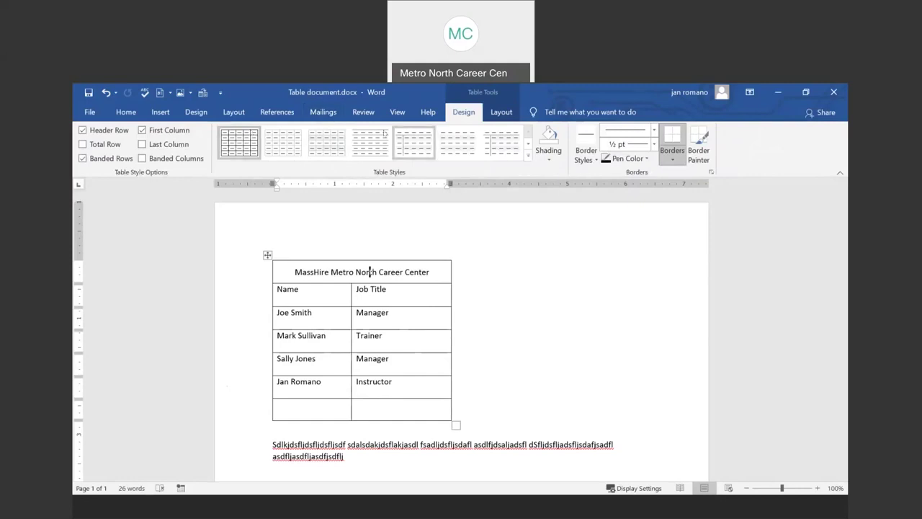
click(393, 172)
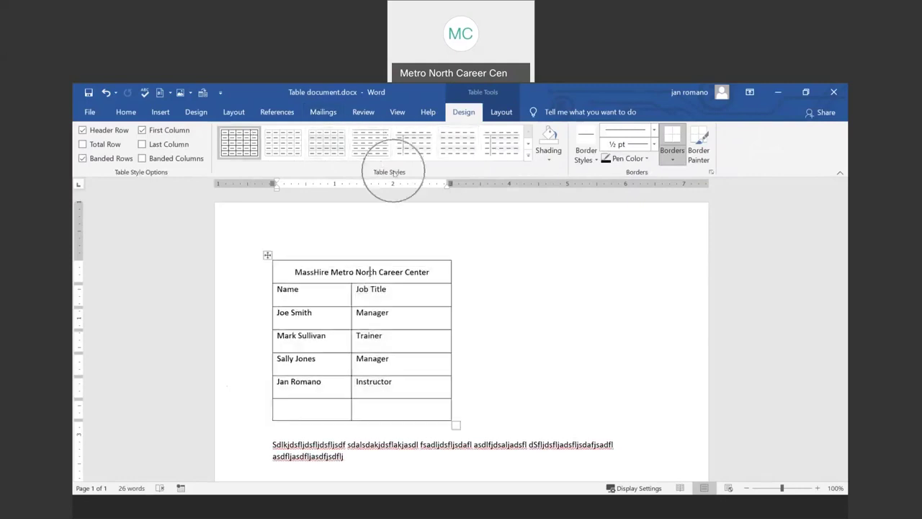
click(528, 156)
drag(527, 175, 534, 253)
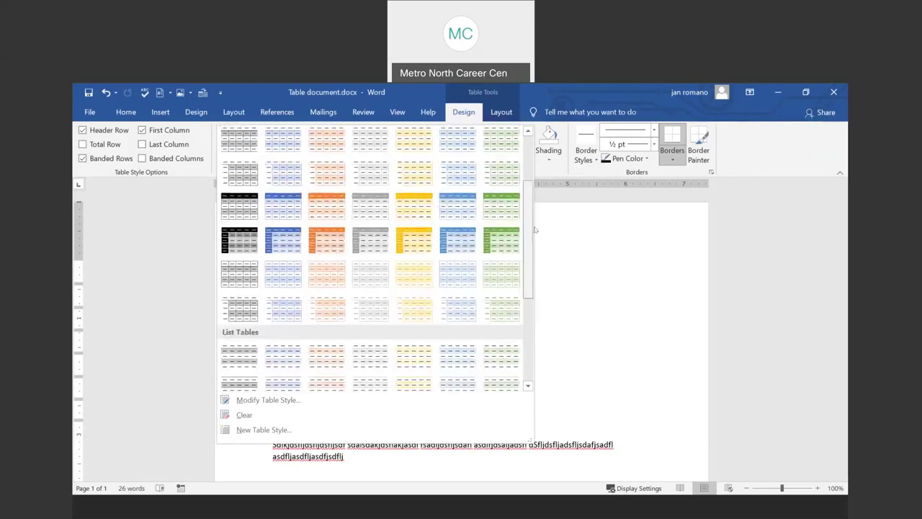
click(327, 237)
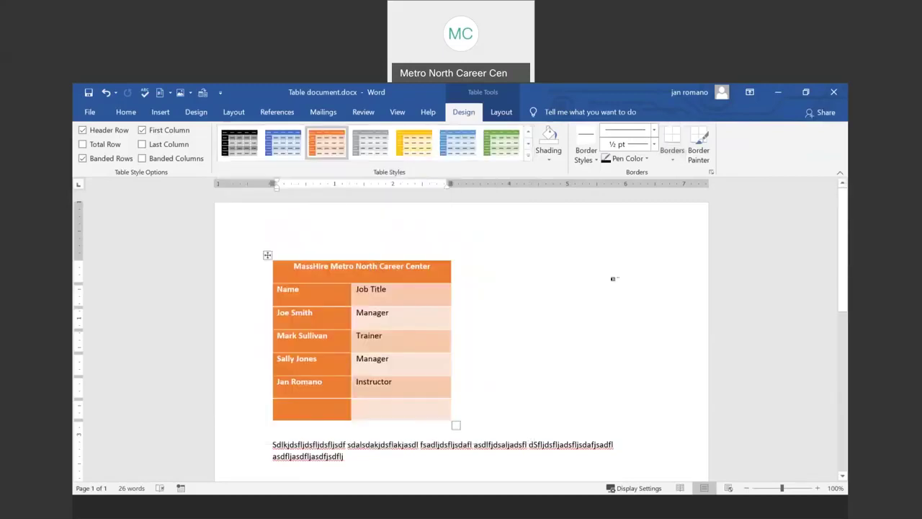
click(501, 148)
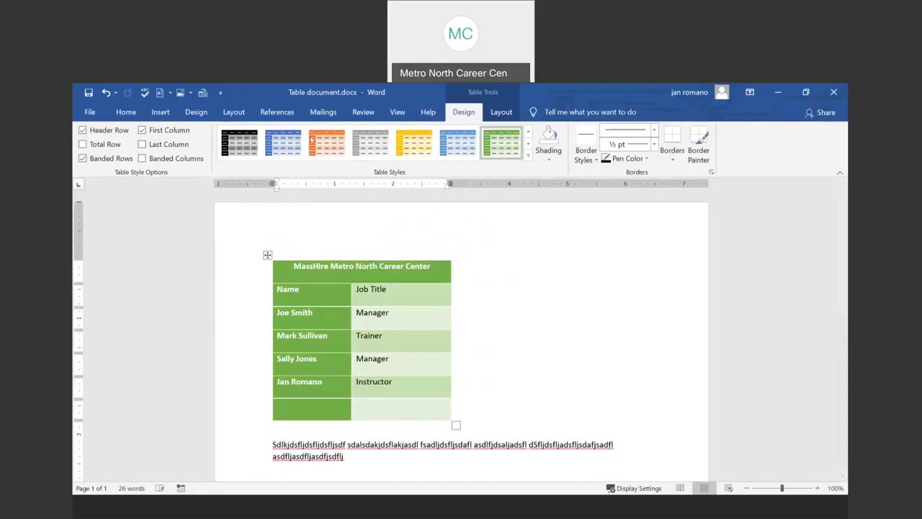
Try the plain grid, blue banded italic-first-column, and yellow List Table styles
click(528, 154)
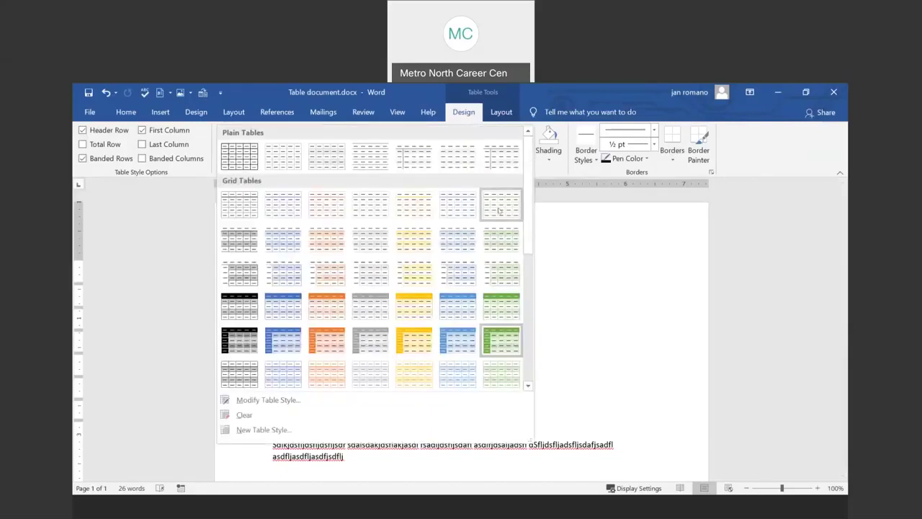
click(502, 205)
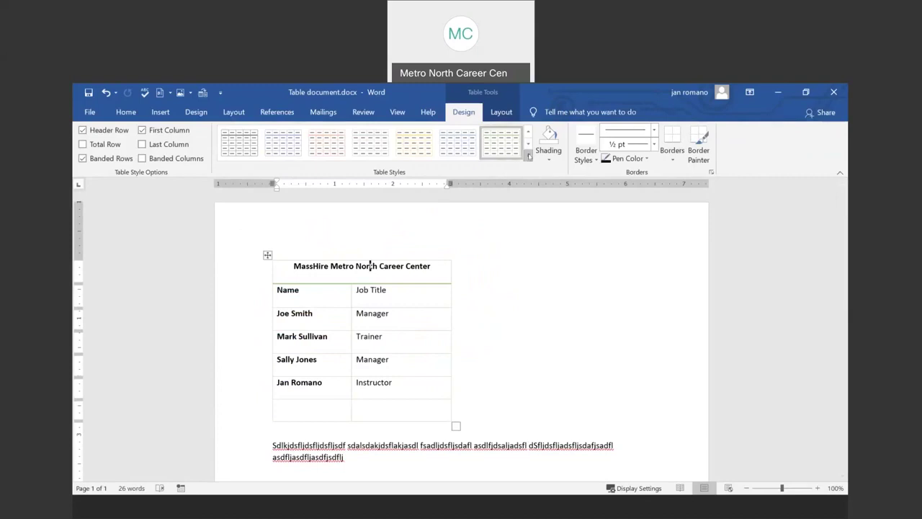
click(528, 154)
click(288, 340)
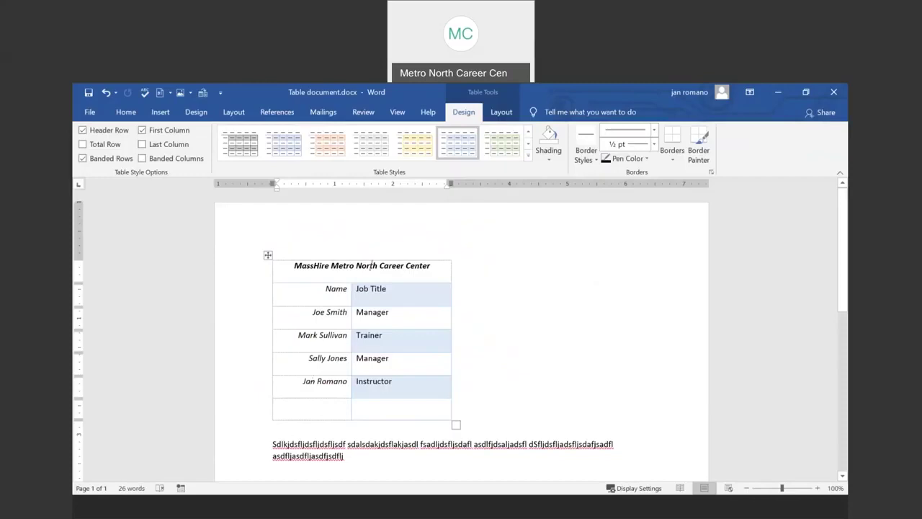
click(528, 156)
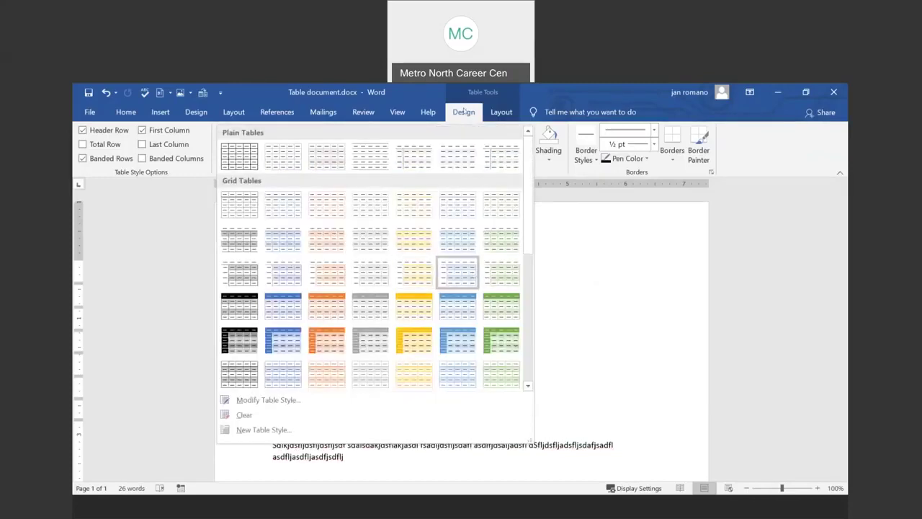
scroll(464, 210, down, 5)
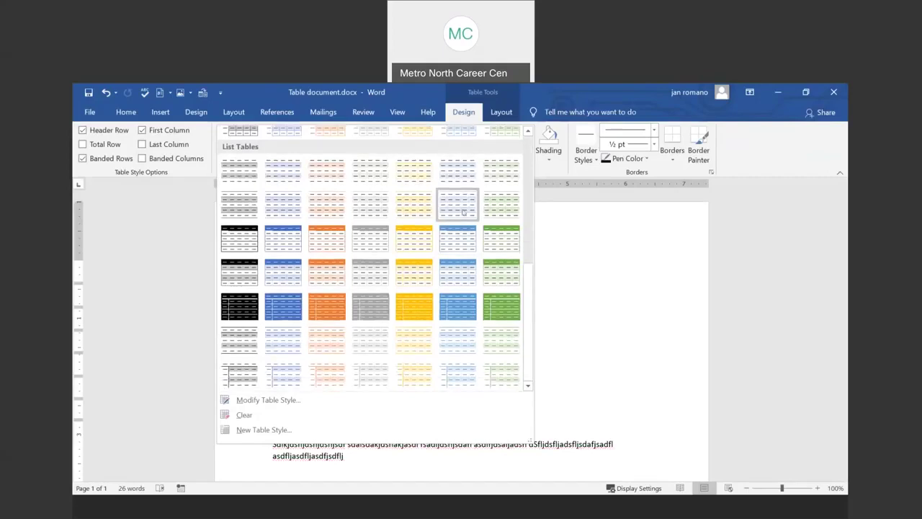
click(414, 238)
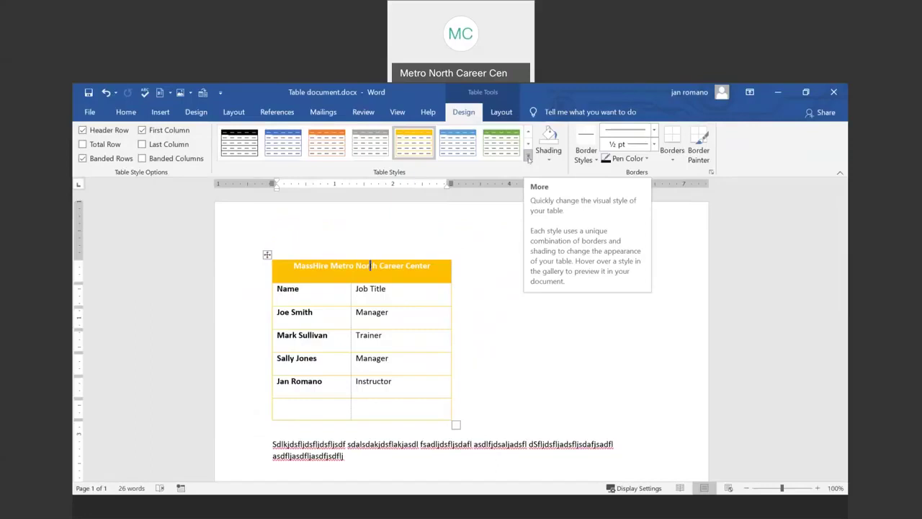
Clear all table styling from the staff table via the Table Styles gallery
click(528, 157)
click(528, 157)
click(528, 157)
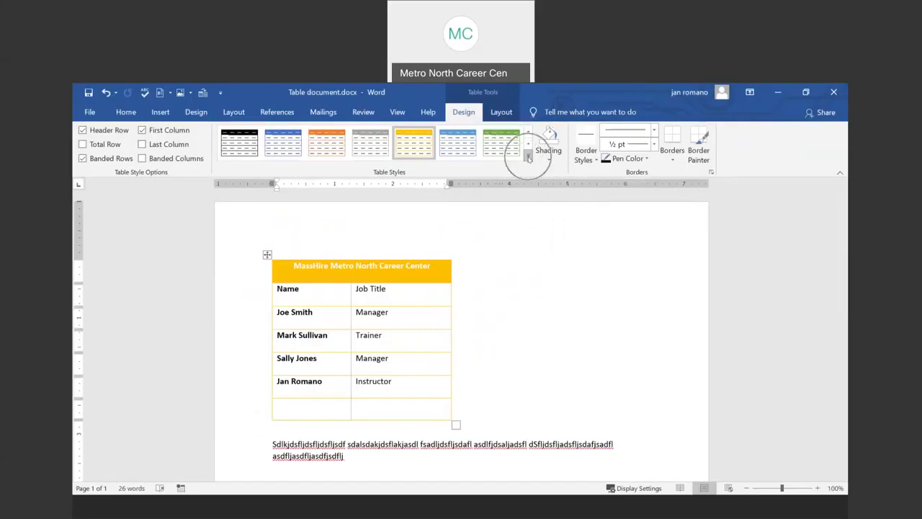
scroll(382, 184, down, 3)
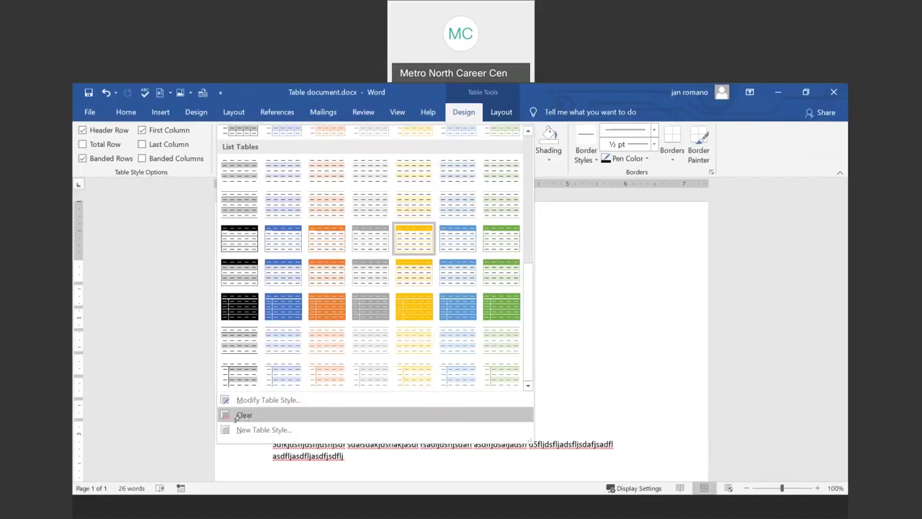
click(244, 416)
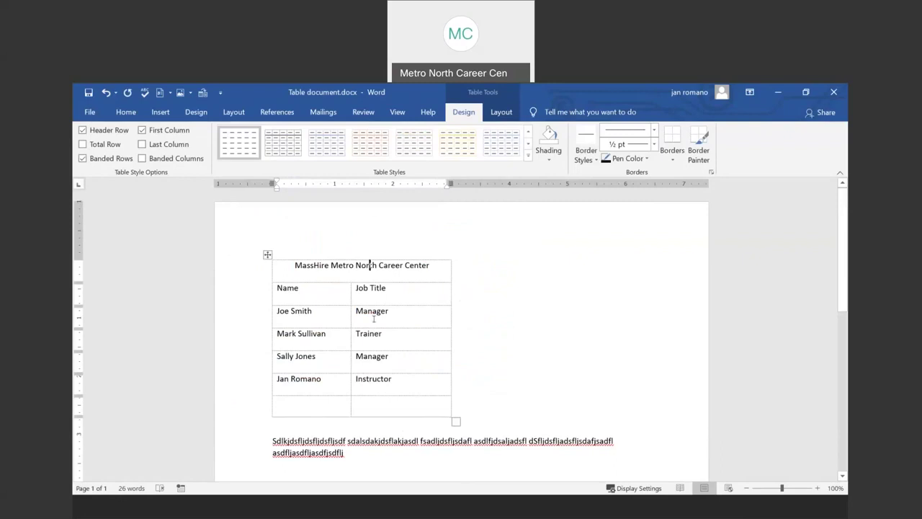
click(90, 114)
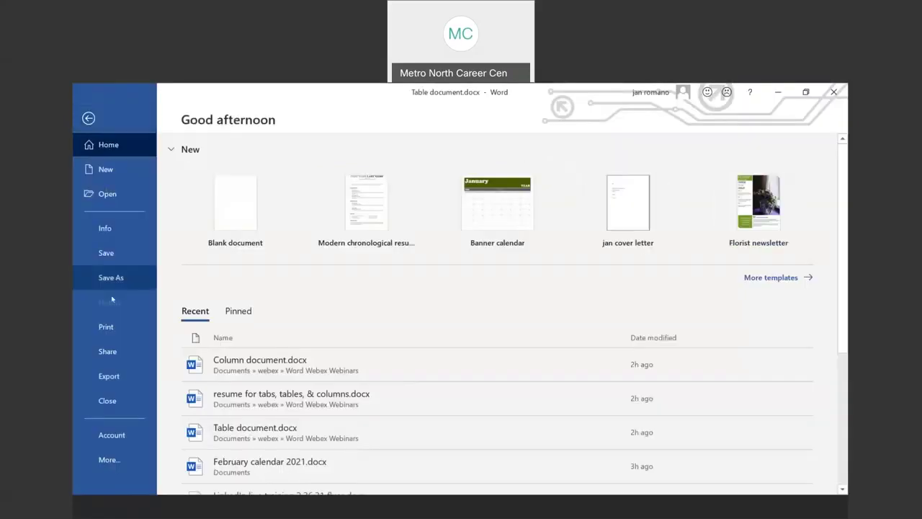
click(115, 328)
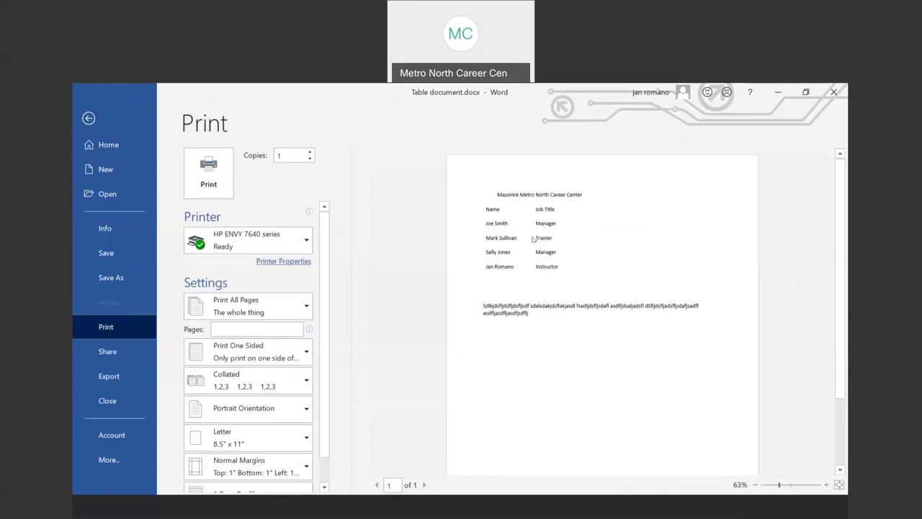
click(88, 119)
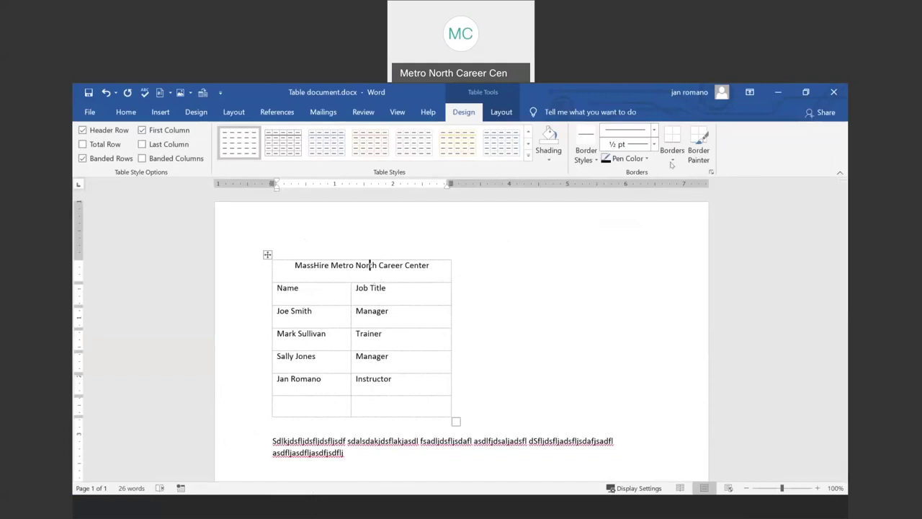
click(468, 114)
click(671, 160)
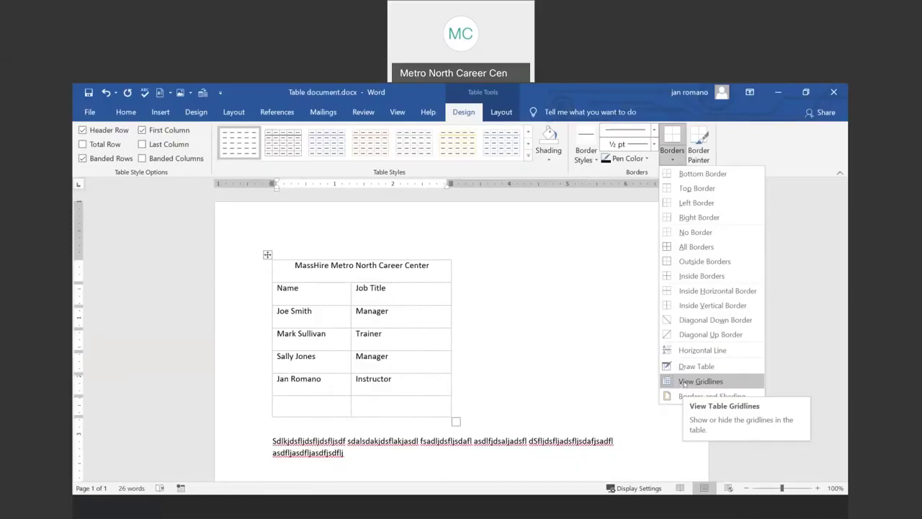
click(680, 384)
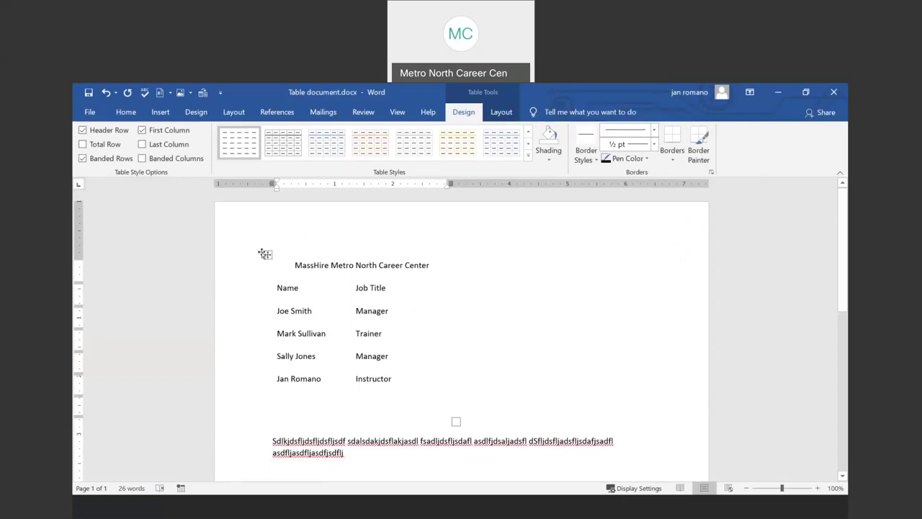
key(ctrl)
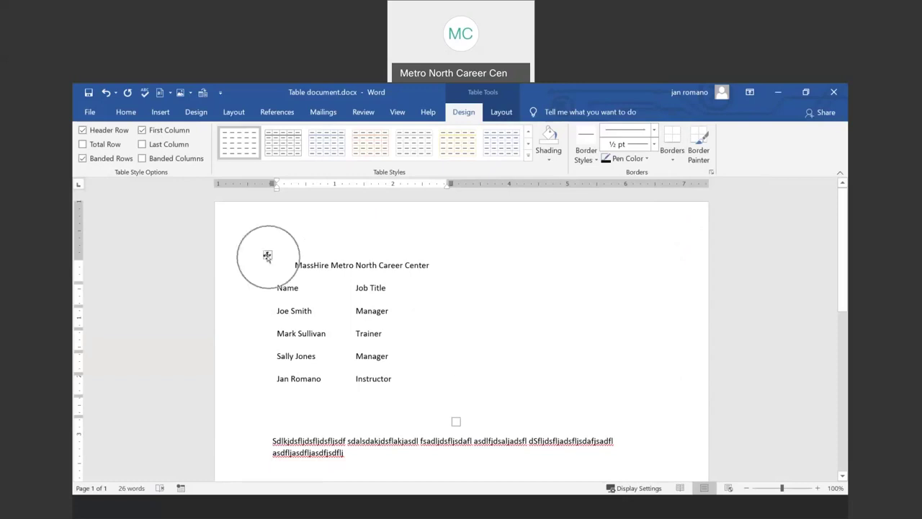
key(ctrl)
key(ctrl)
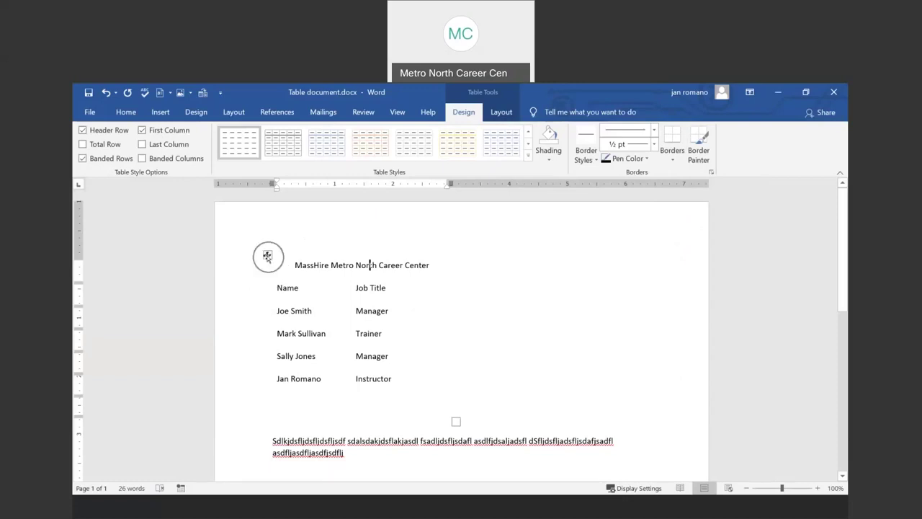
key(ctrl)
key(ctrl)
click(266, 254)
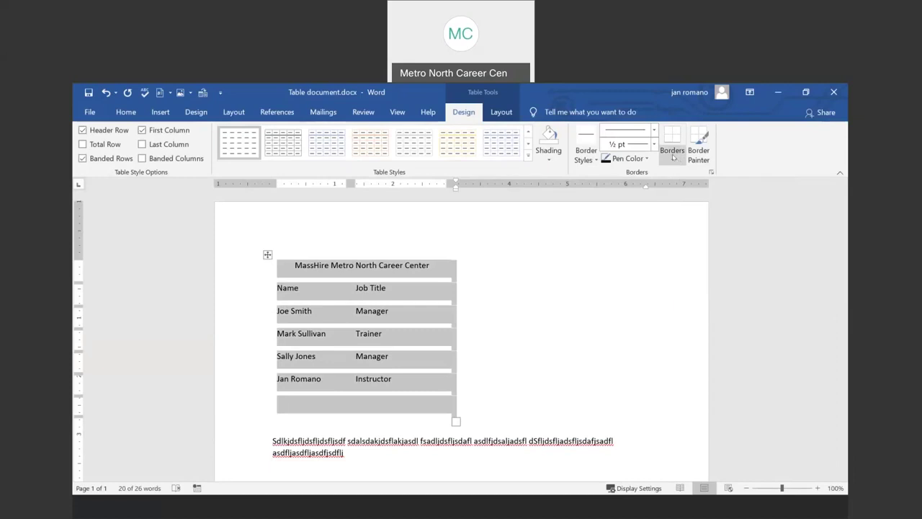
click(673, 155)
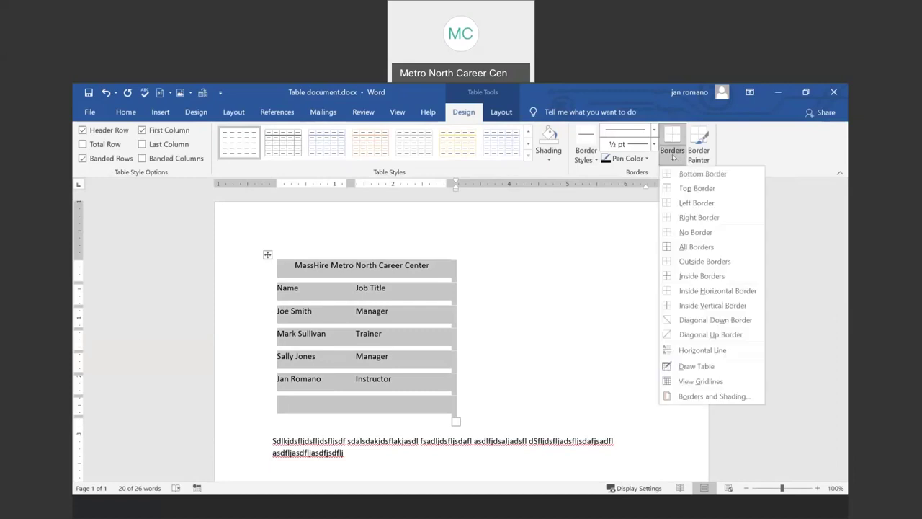
click(697, 382)
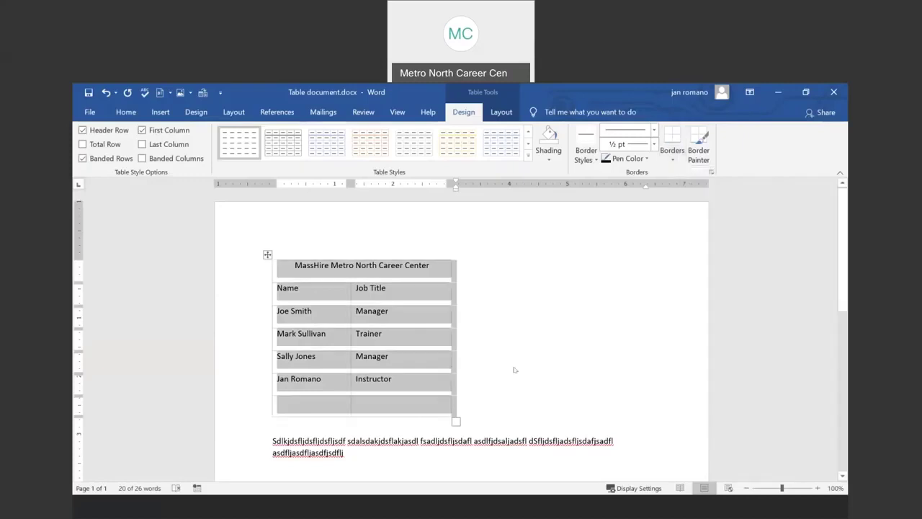
click(290, 239)
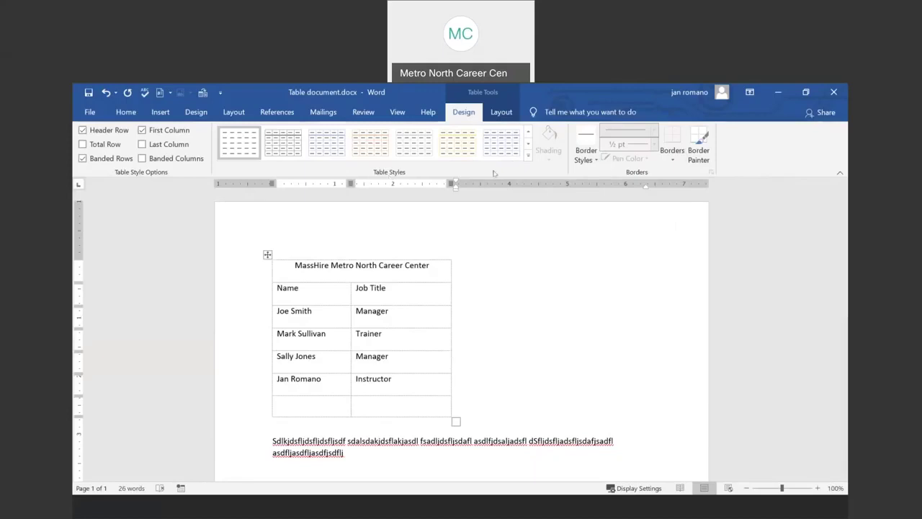
Apply the black-header Grid Table style and check the result in Print preview
click(529, 156)
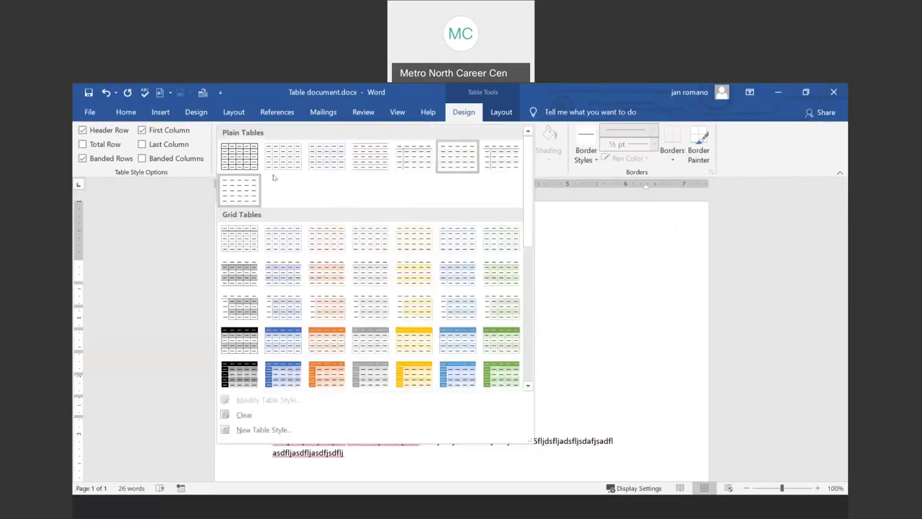
click(231, 336)
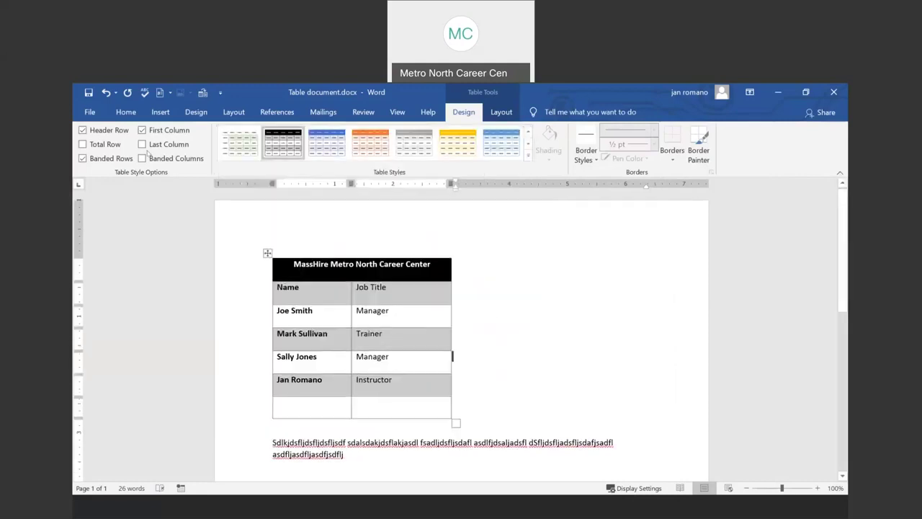
click(90, 113)
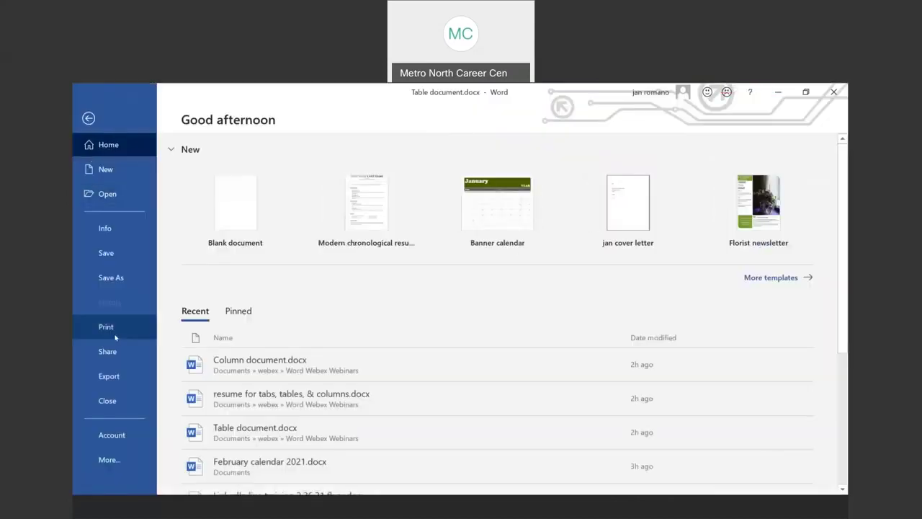
click(114, 330)
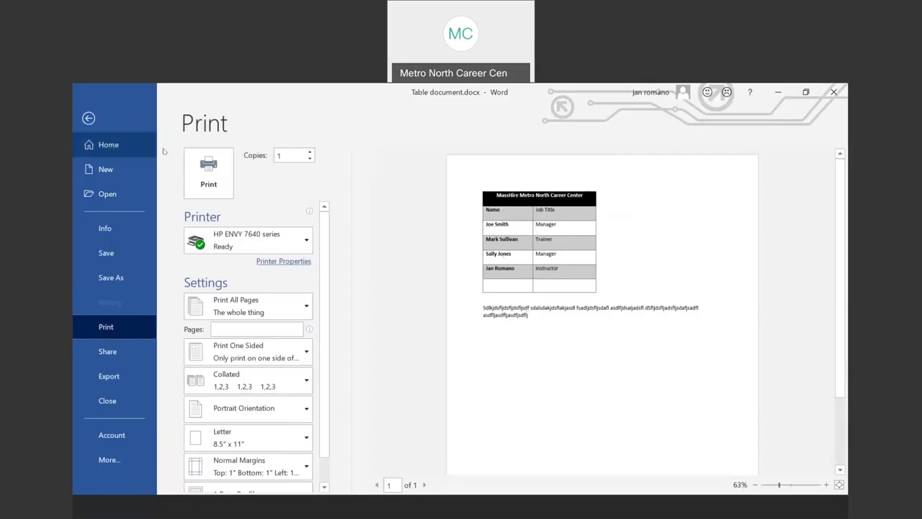
click(89, 119)
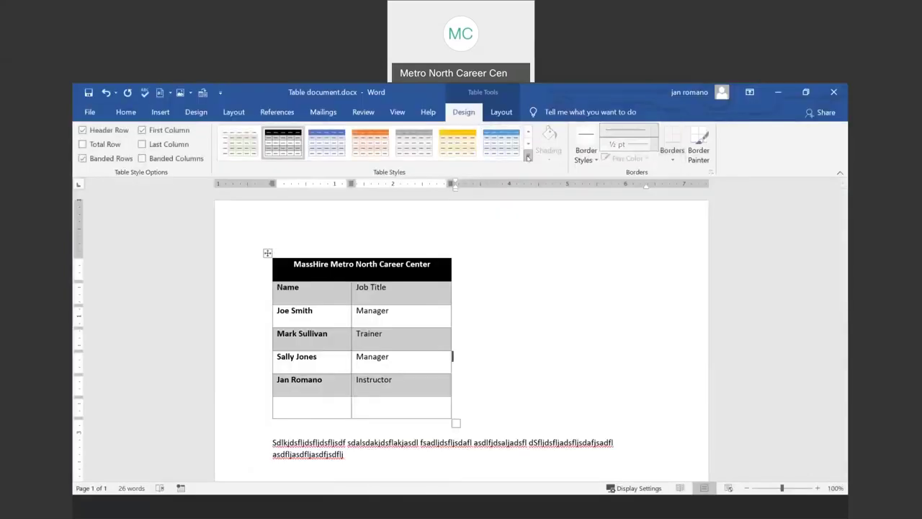
Clear the current table style from the staff table
click(528, 157)
scroll(528, 305, down, 6)
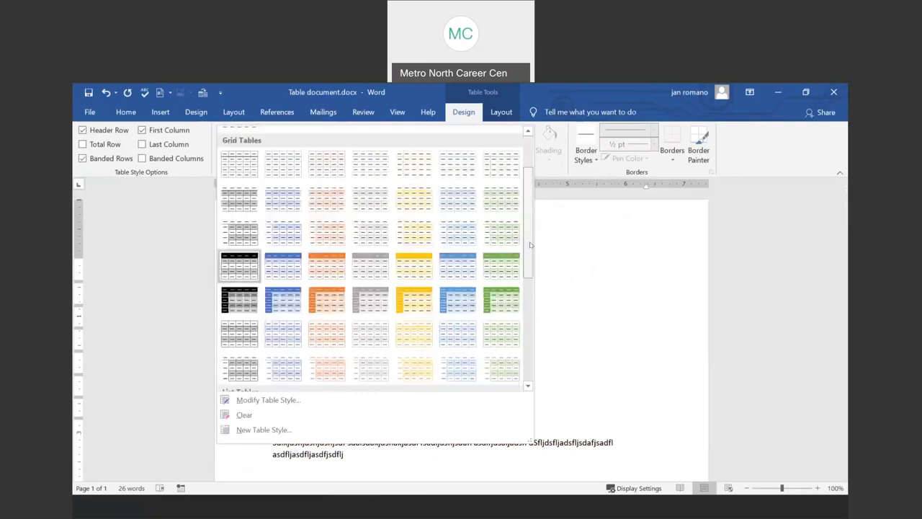
scroll(528, 306, down, 4)
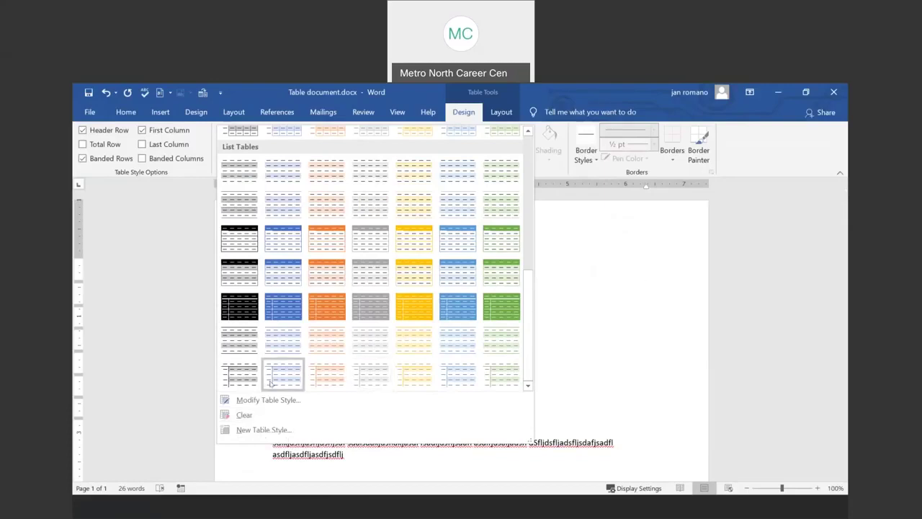
click(245, 415)
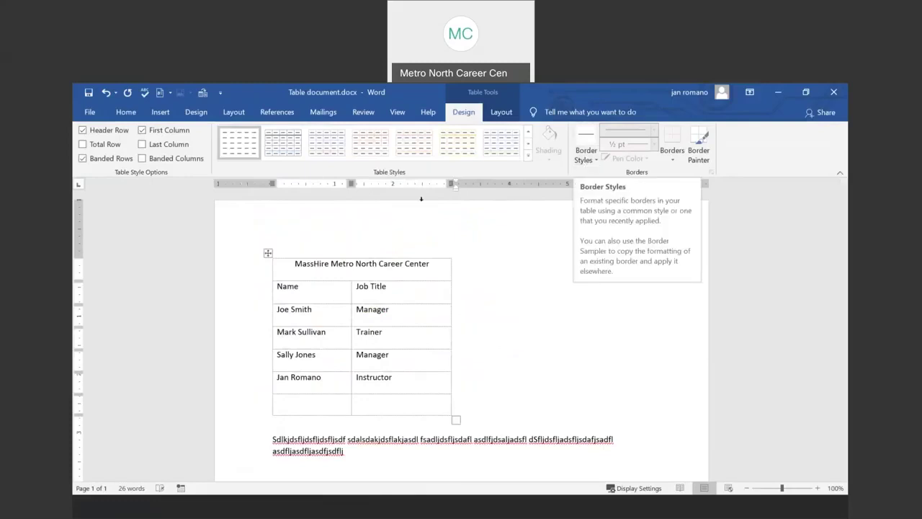
Shade the MassHire Metro North Career Center title row yellow
click(250, 271)
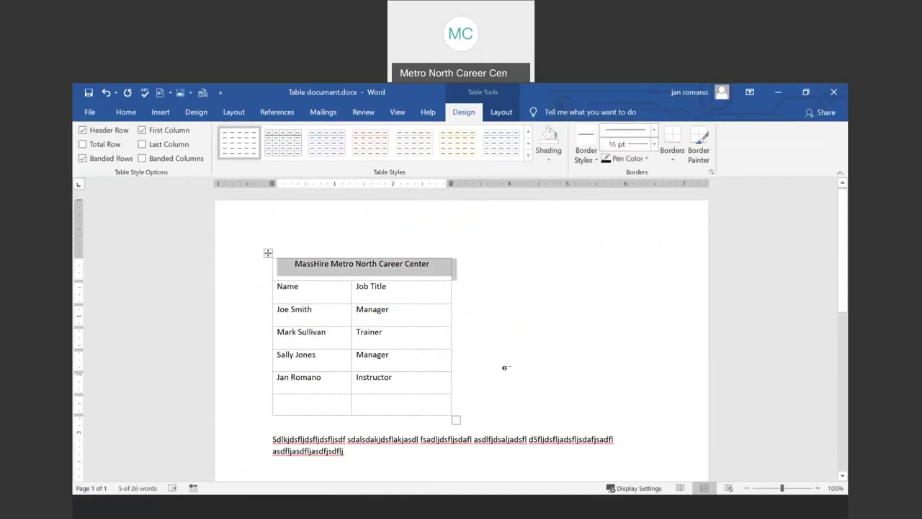
click(551, 157)
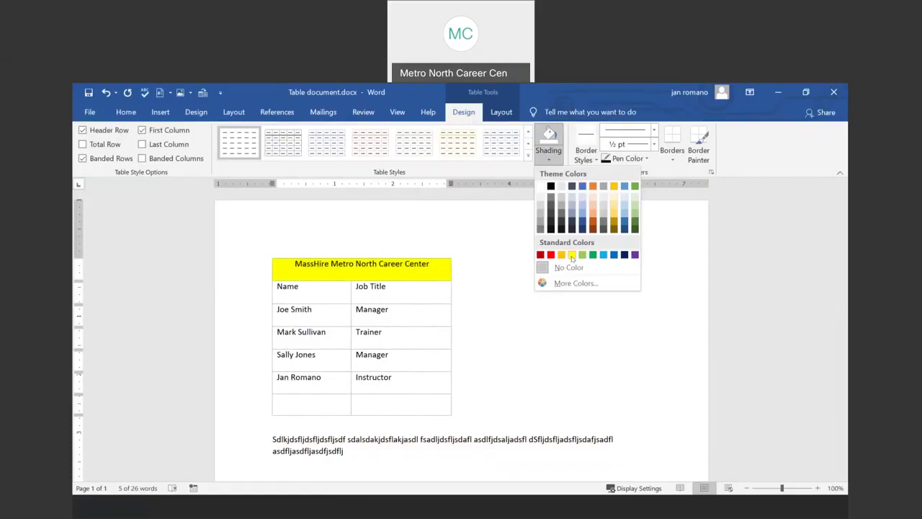
click(571, 256)
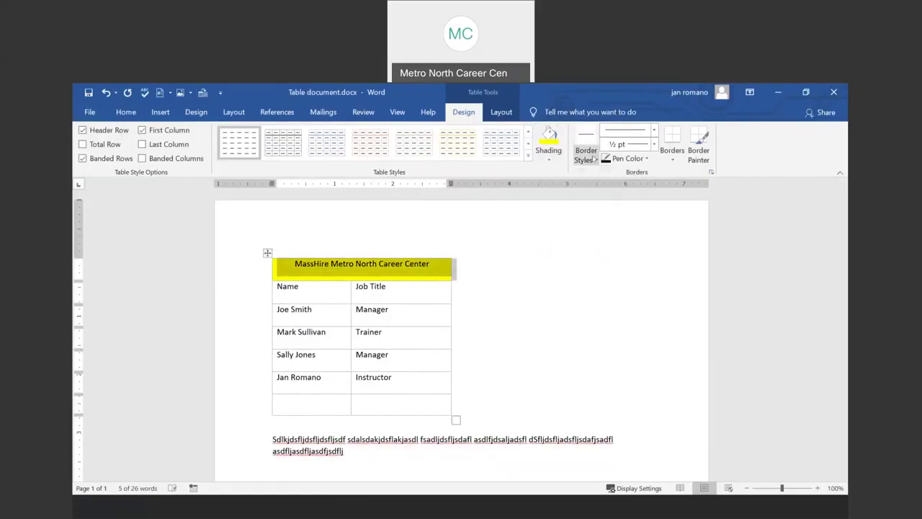
click(509, 336)
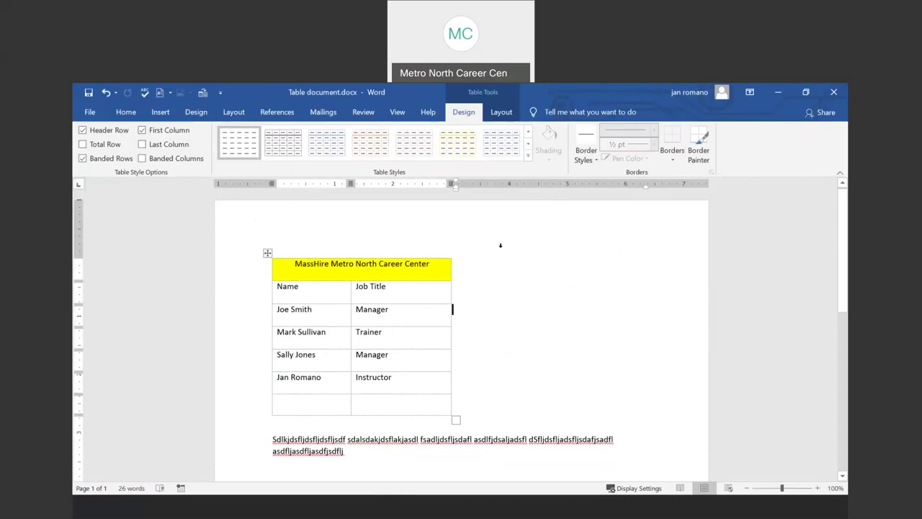
Apply a blue Grid Table style, clear it back to plain, then select the staff rows
click(529, 156)
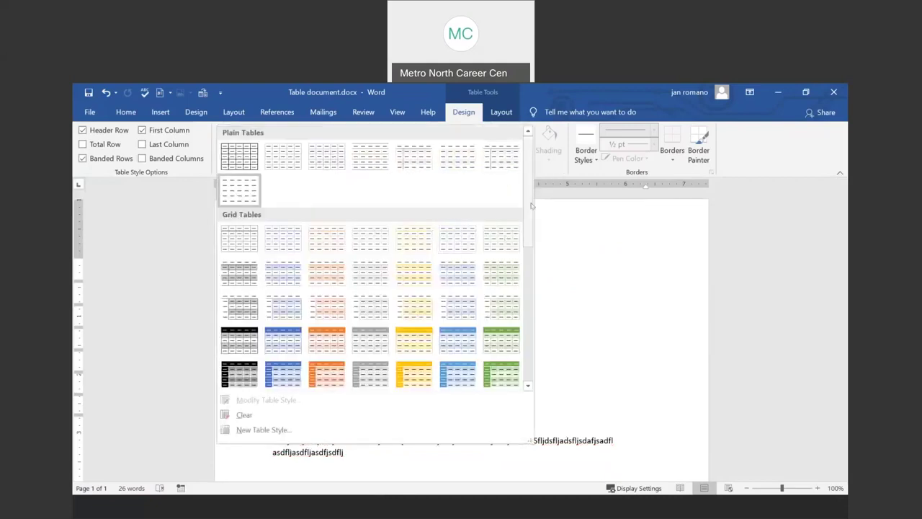
drag(531, 206, 531, 274)
click(462, 216)
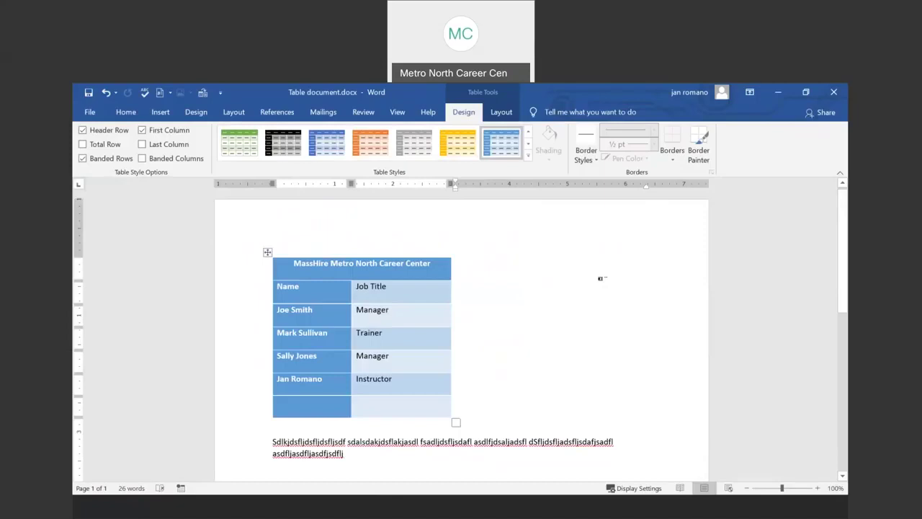
click(527, 157)
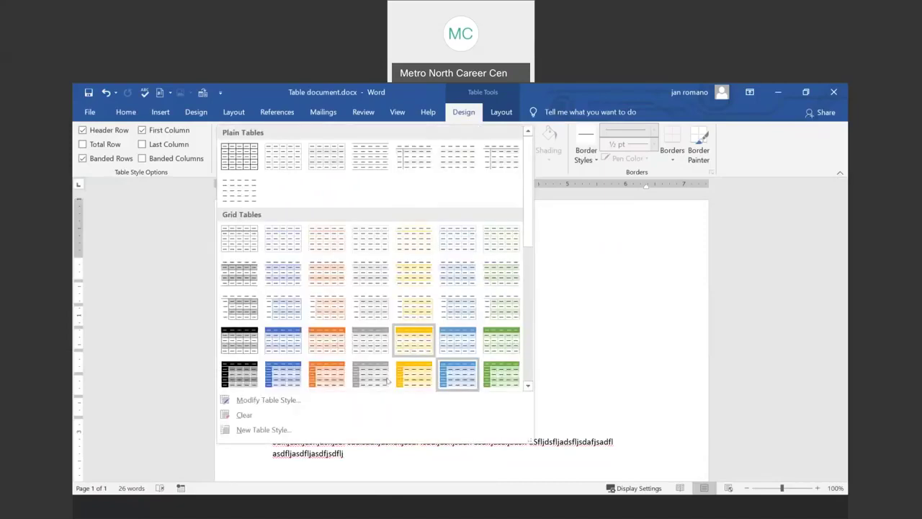
click(232, 415)
drag(225, 291, 238, 406)
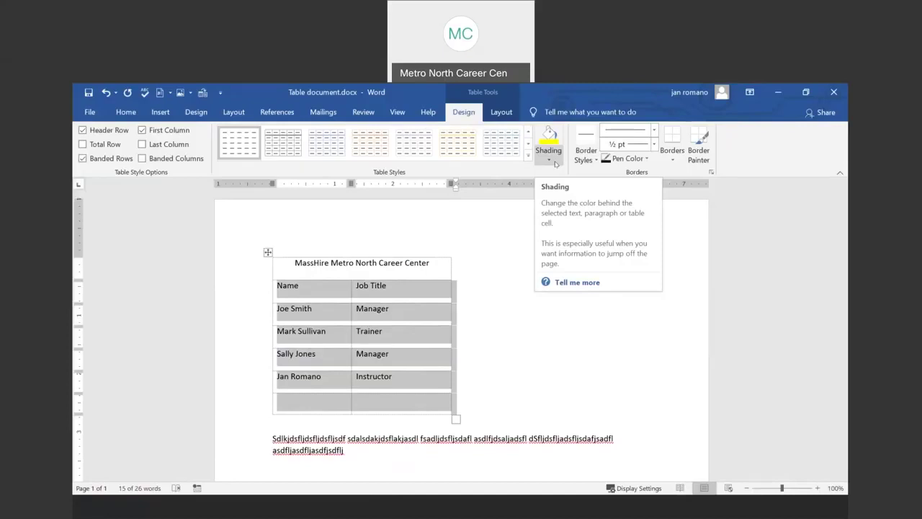
click(555, 163)
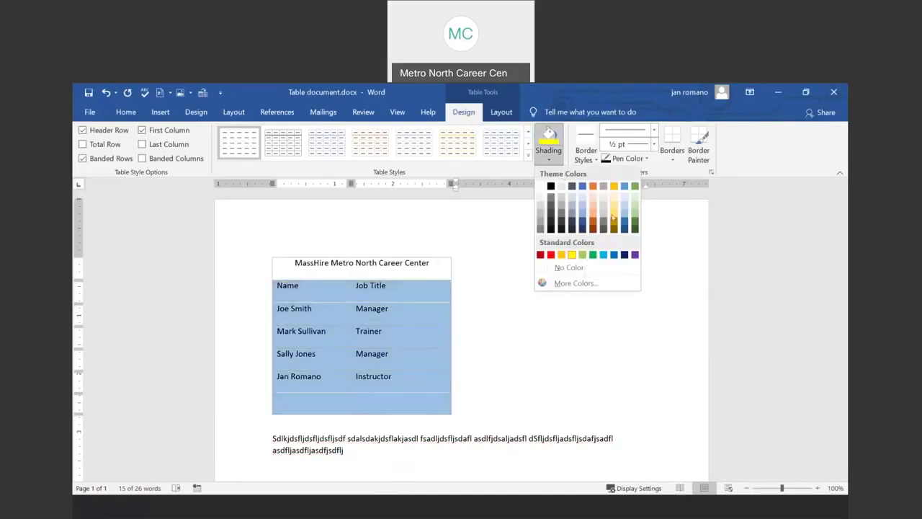
click(614, 215)
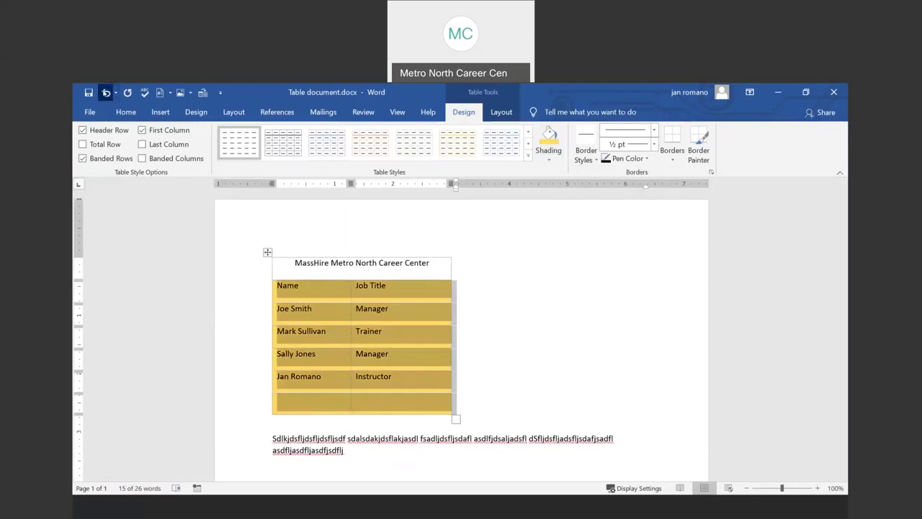
click(106, 92)
click(528, 157)
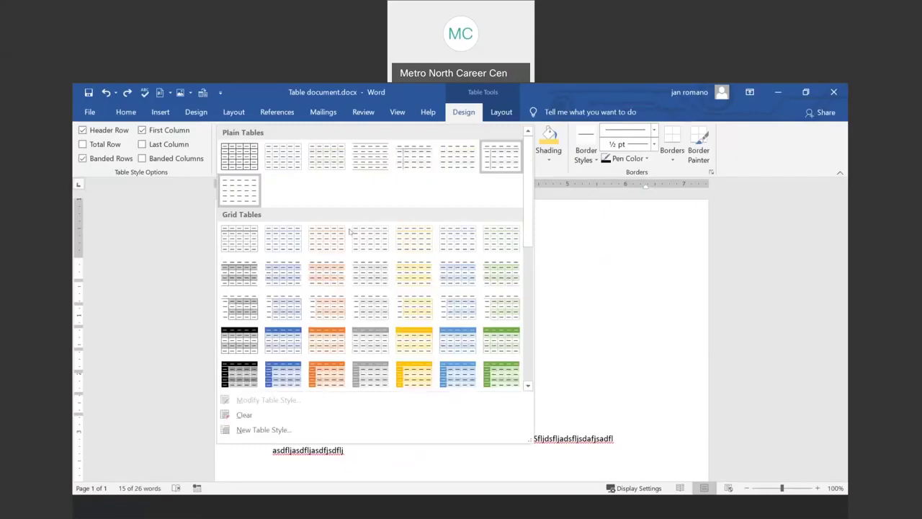
scroll(530, 249, down, 5)
scroll(521, 229, up, 2)
scroll(521, 228, up, 3)
click(733, 311)
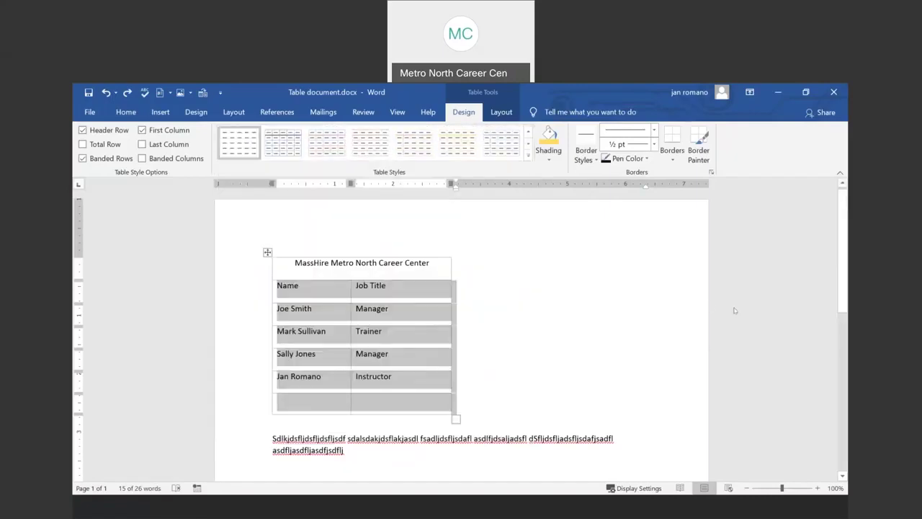
click(593, 317)
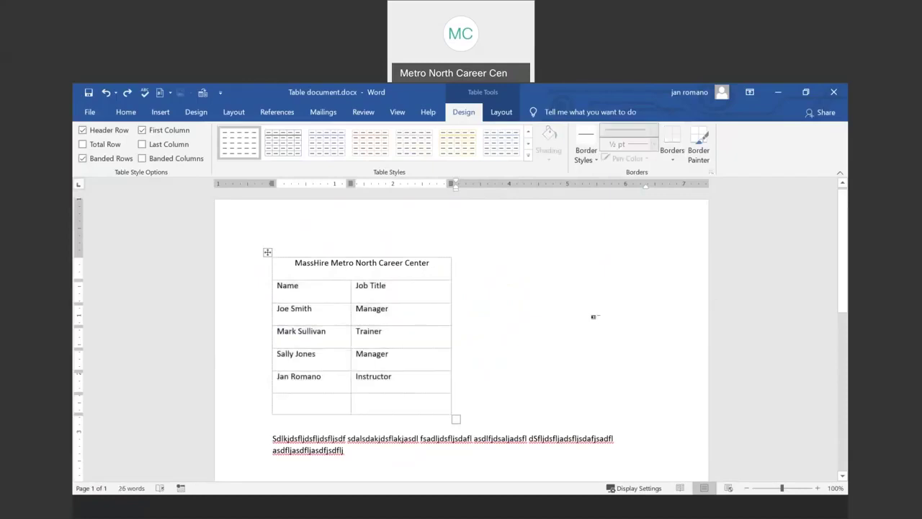
scroll(534, 297, down, 5)
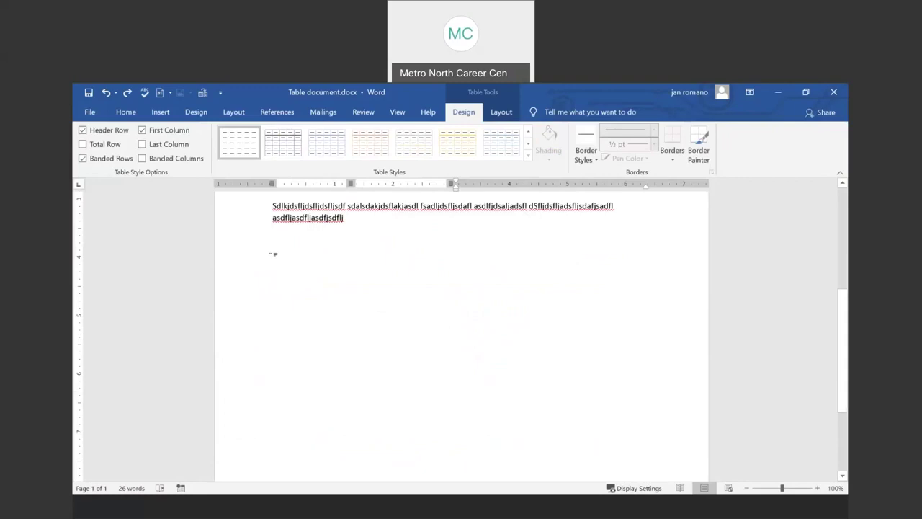
Add an empty line after the filler paragraph and open, then cancel, the Insert Table dialog
click(274, 253)
click(348, 235)
key(Return)
key(Return)
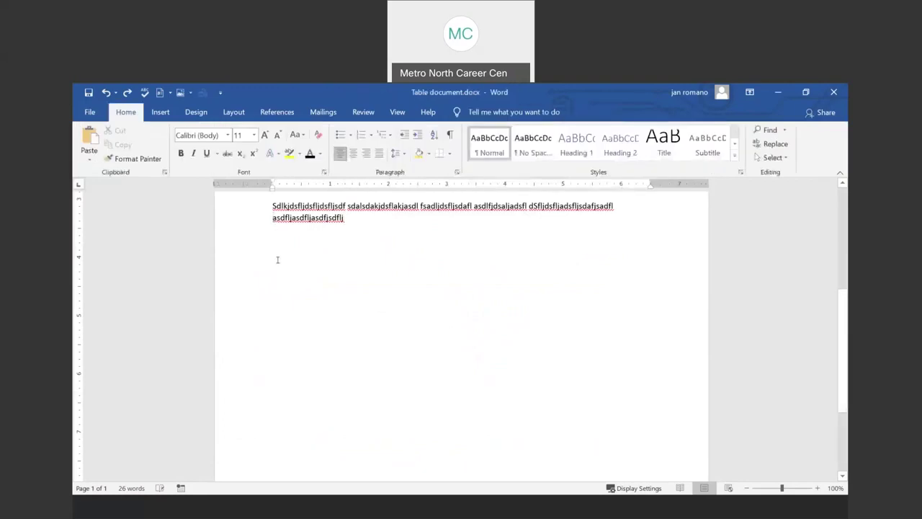
click(162, 113)
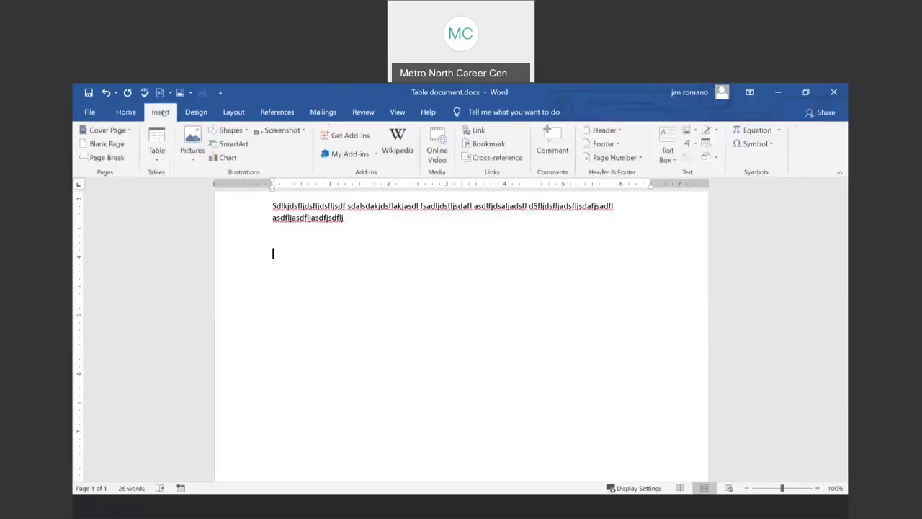
click(154, 148)
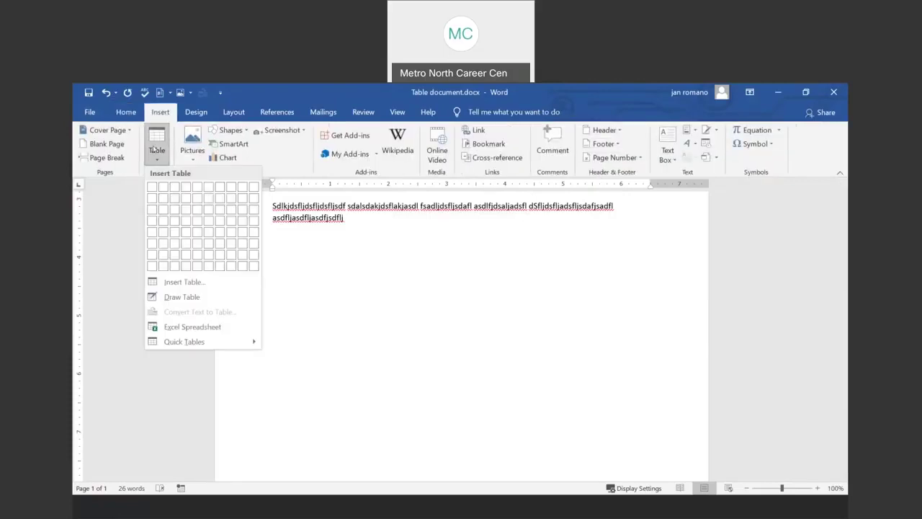
click(184, 282)
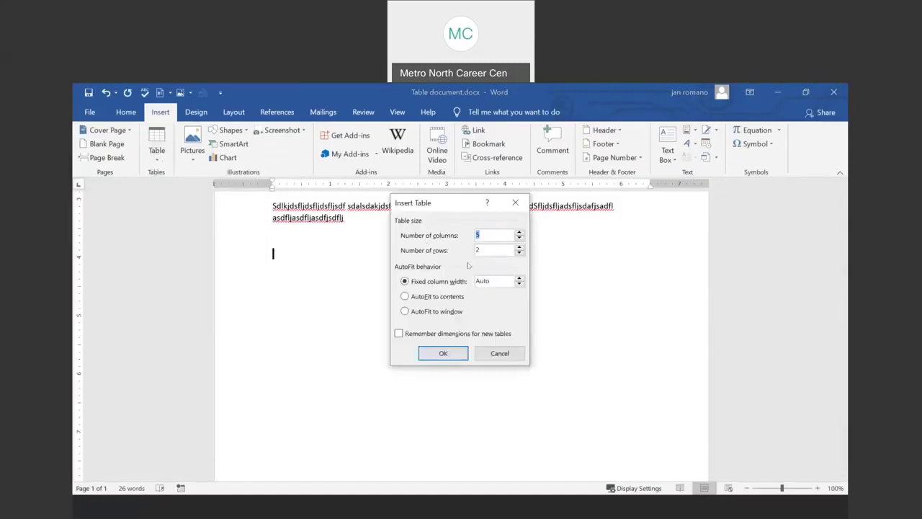
click(501, 354)
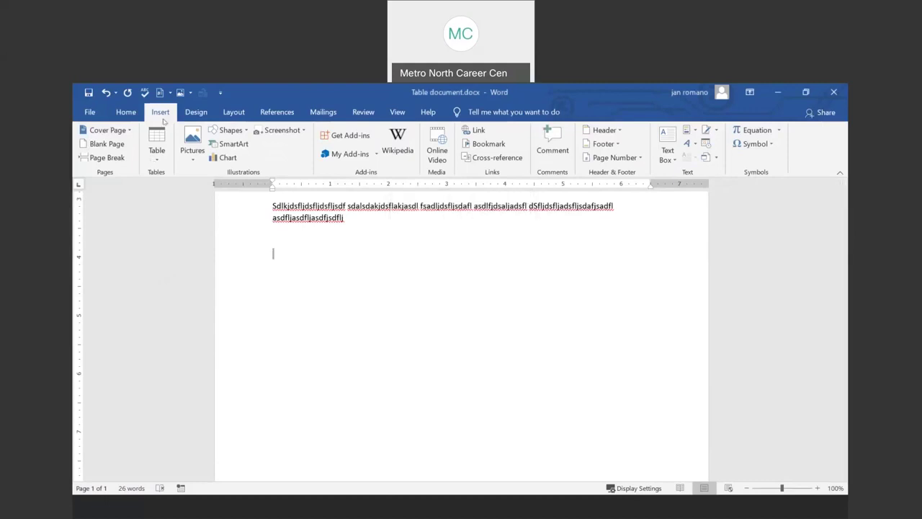
click(157, 144)
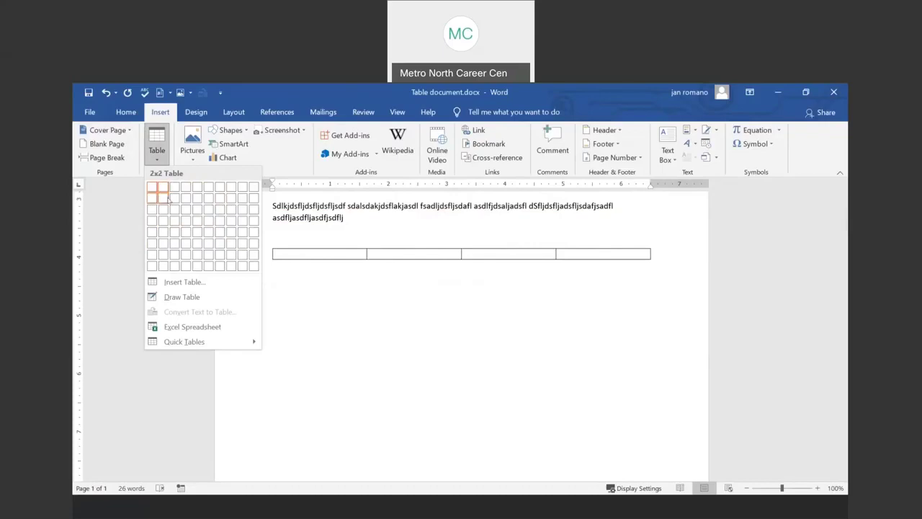
Insert a 5x5 table from the Table grid below the filler paragraph
click(200, 231)
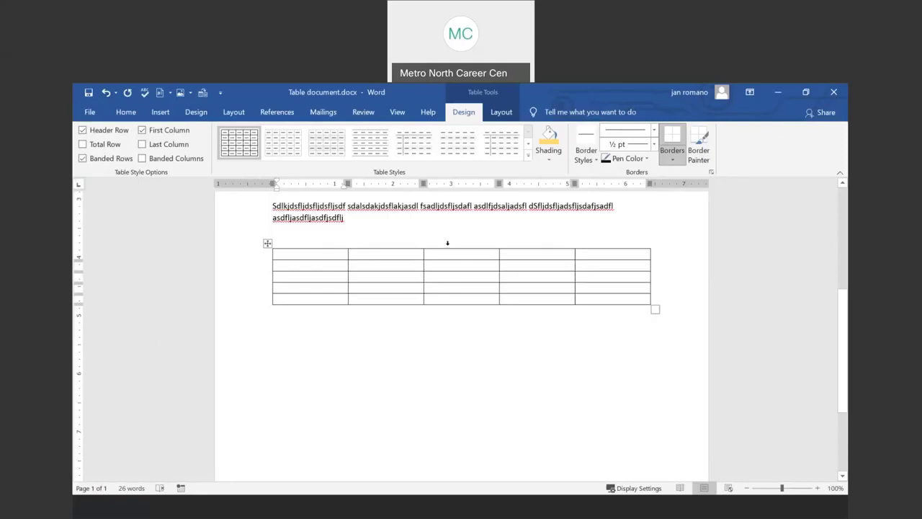
Delete columns three through five of the new table
click(447, 242)
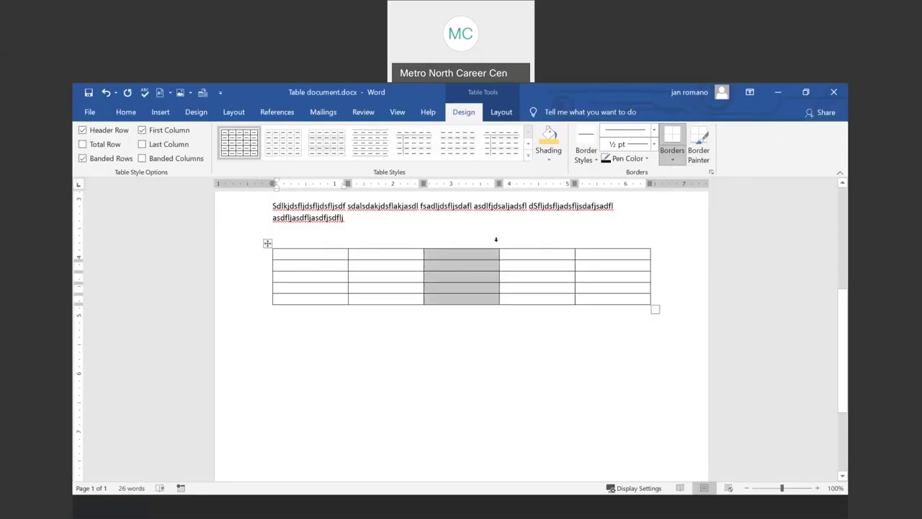
shift+click(627, 245)
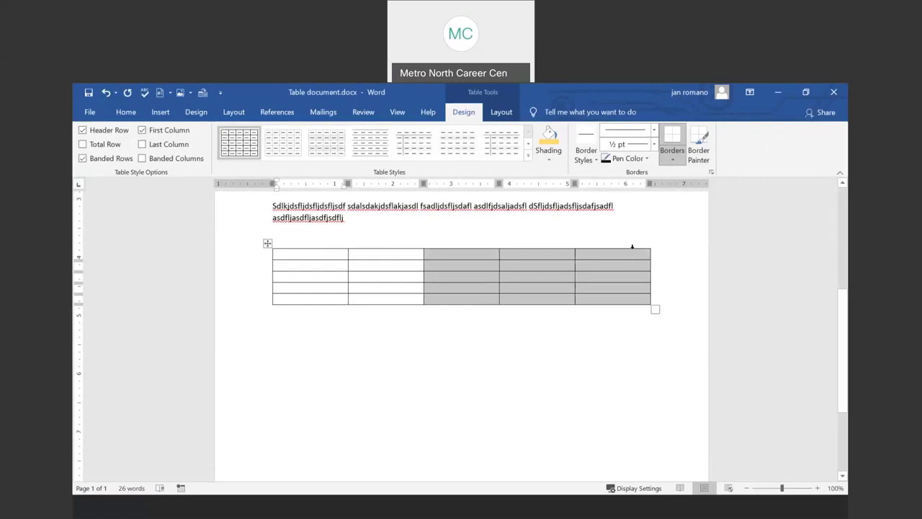
click(501, 112)
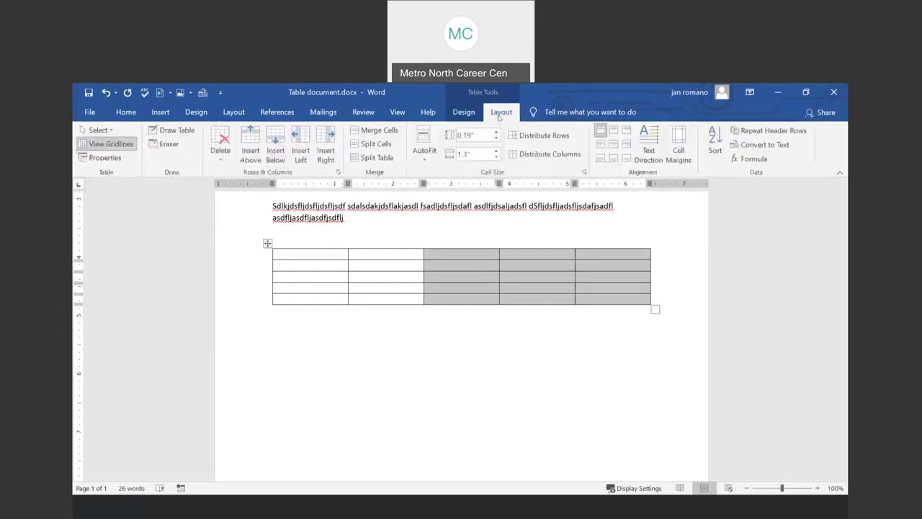
click(220, 147)
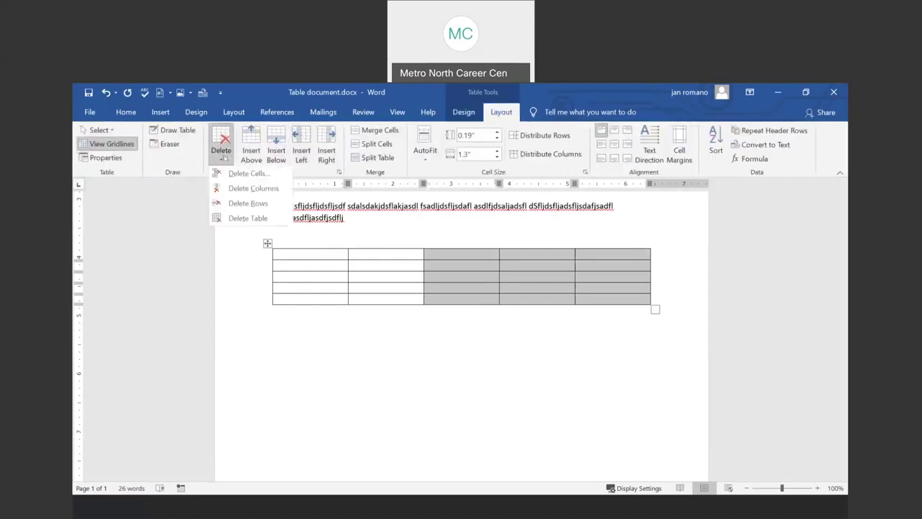
click(252, 190)
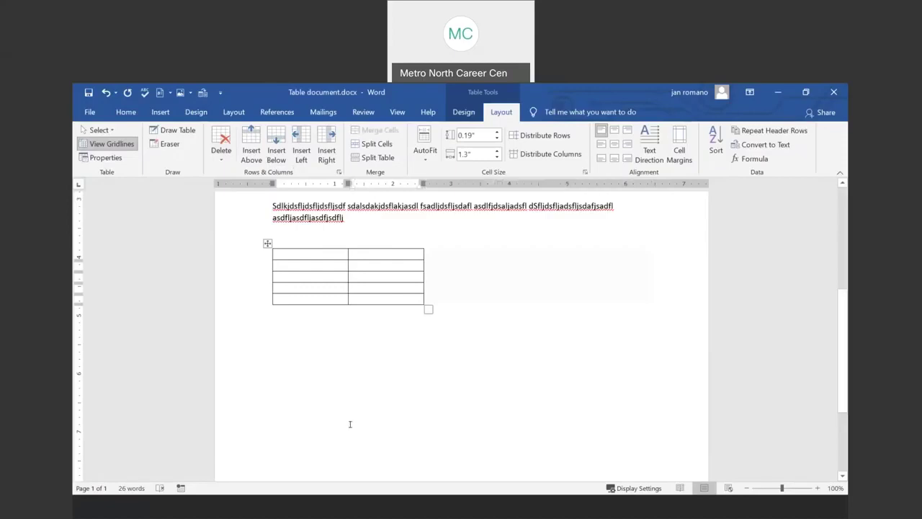
click(428, 308)
drag(428, 308, 535, 333)
drag(590, 344, 613, 353)
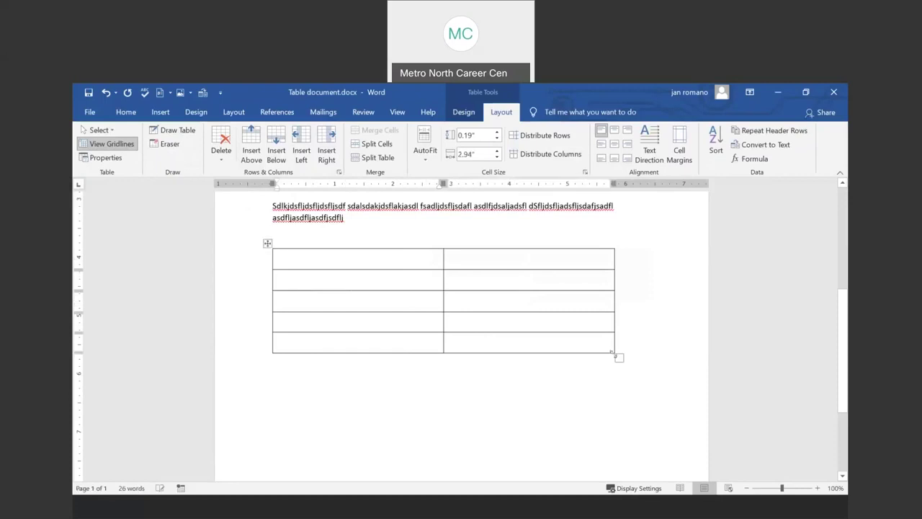
drag(613, 353, 614, 411)
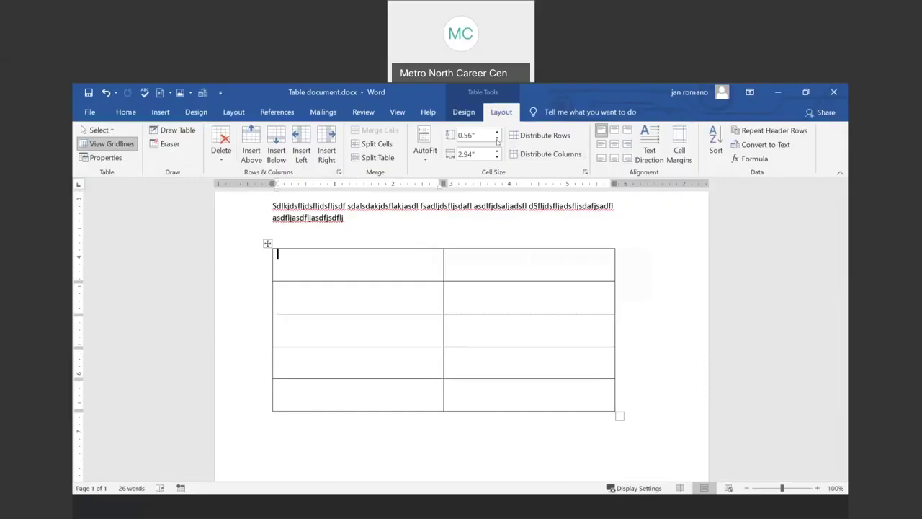
click(476, 136)
click(266, 243)
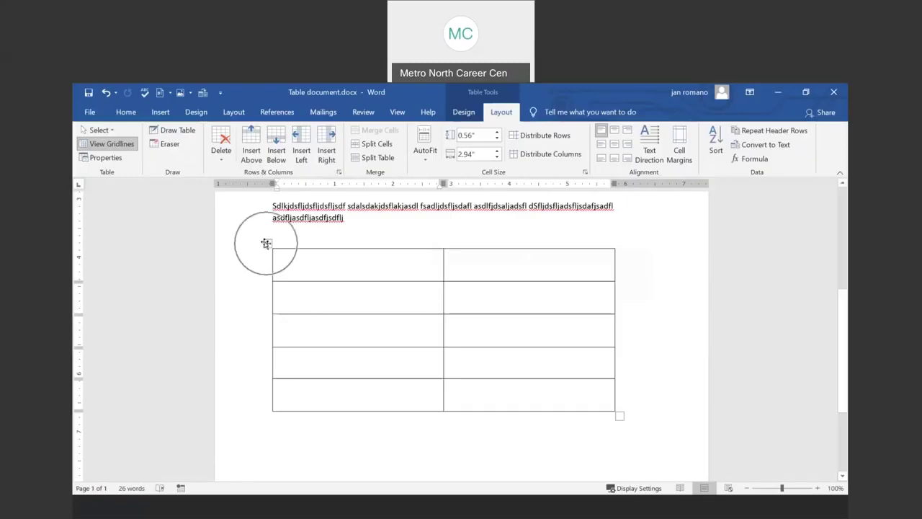
click(497, 137)
click(497, 134)
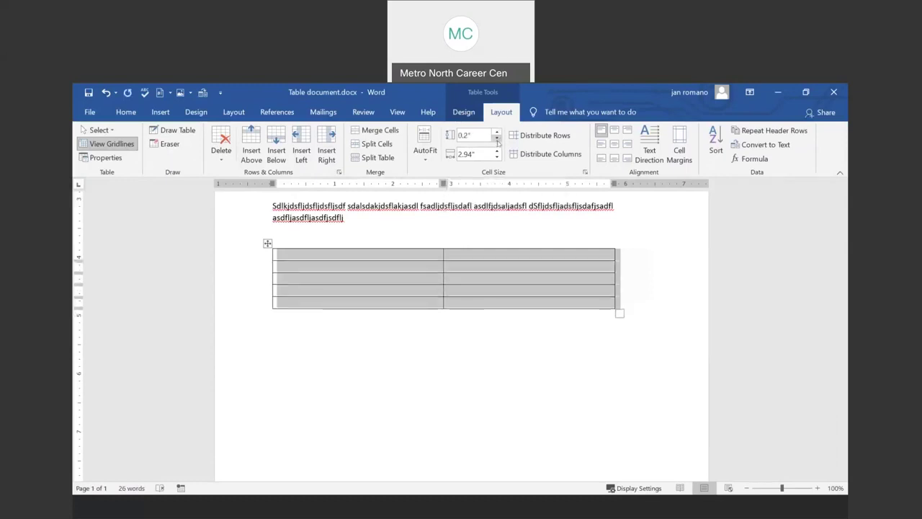
click(498, 139)
click(497, 150)
click(497, 151)
click(498, 151)
click(497, 157)
click(497, 157)
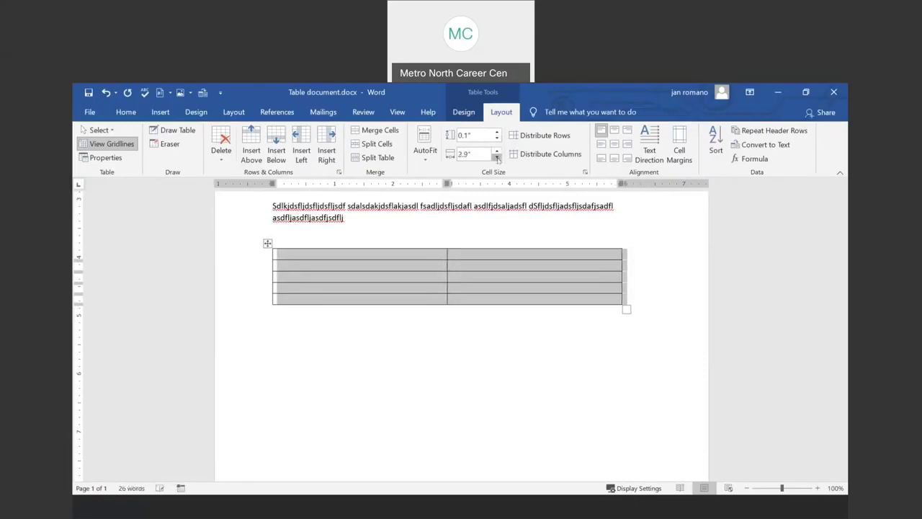
click(498, 157)
click(497, 157)
click(497, 158)
click(497, 158)
click(497, 157)
click(498, 158)
click(497, 158)
click(497, 158)
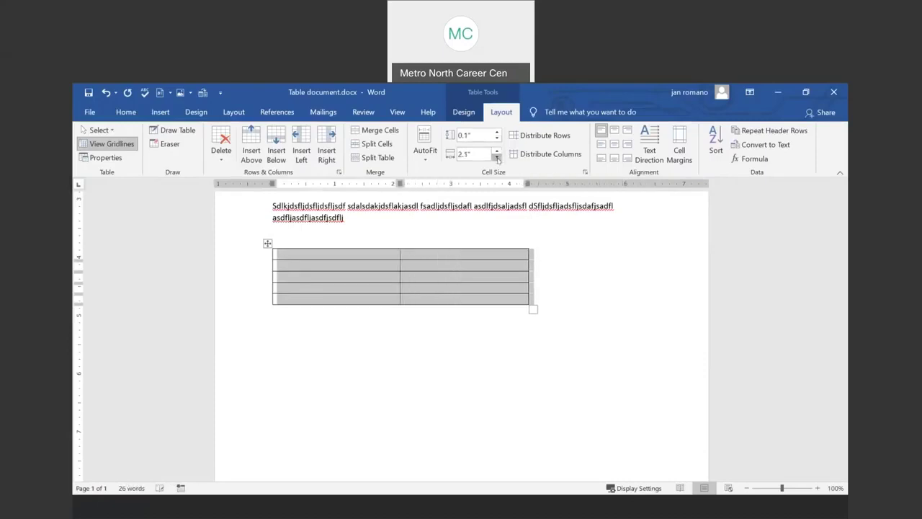
click(497, 158)
click(497, 158)
click(497, 157)
click(497, 158)
click(498, 158)
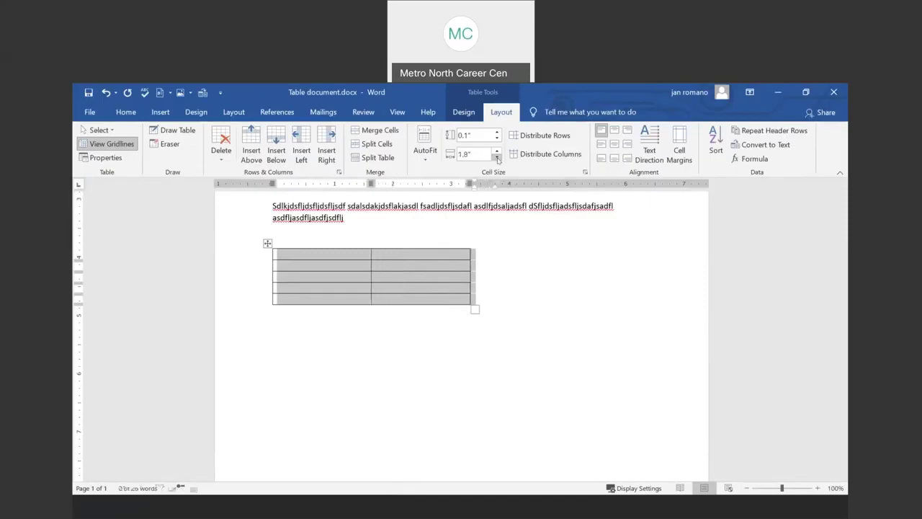
click(497, 158)
click(497, 157)
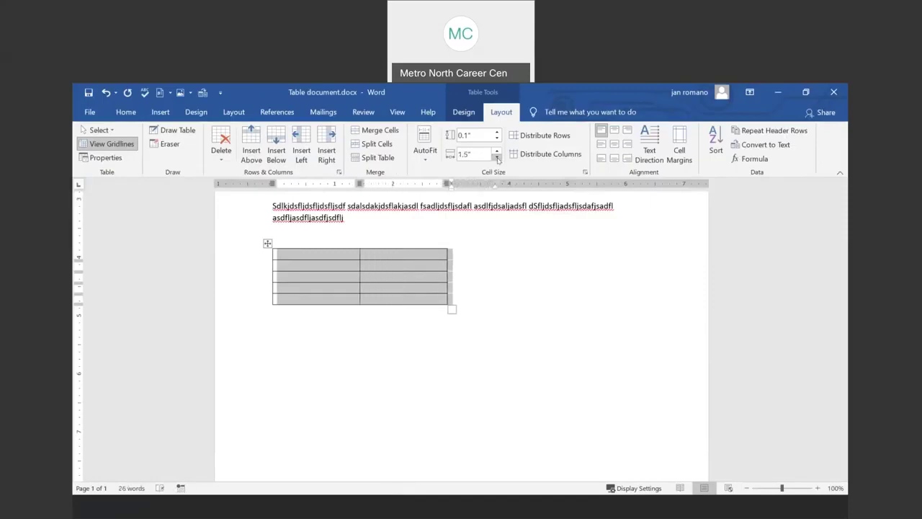
click(497, 134)
click(497, 133)
click(497, 133)
click(497, 133)
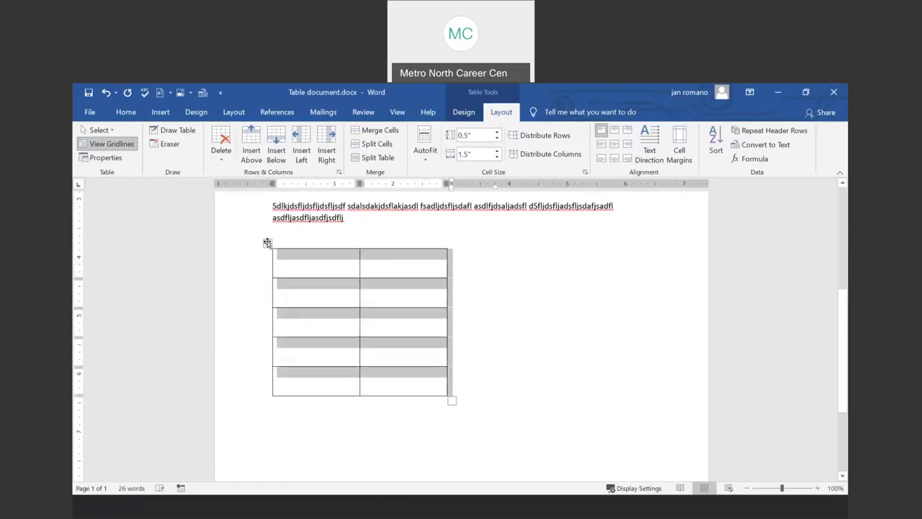
click(405, 279)
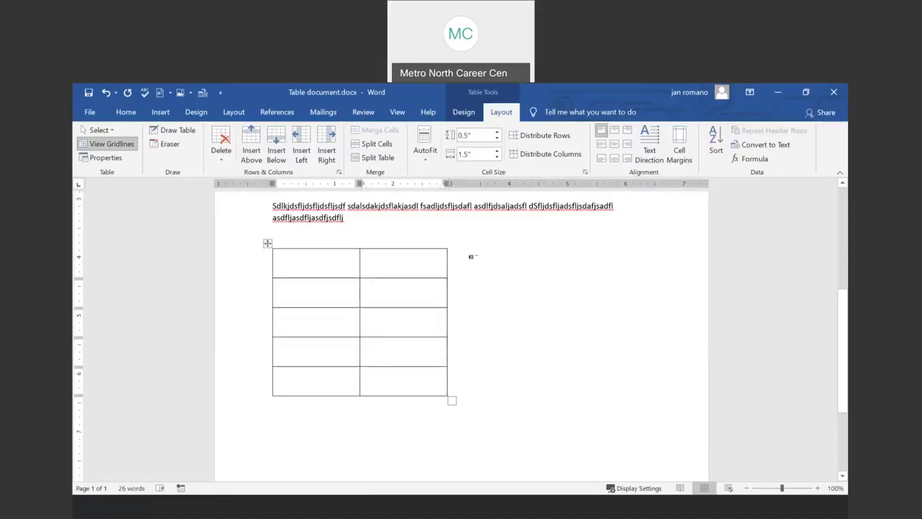
click(243, 264)
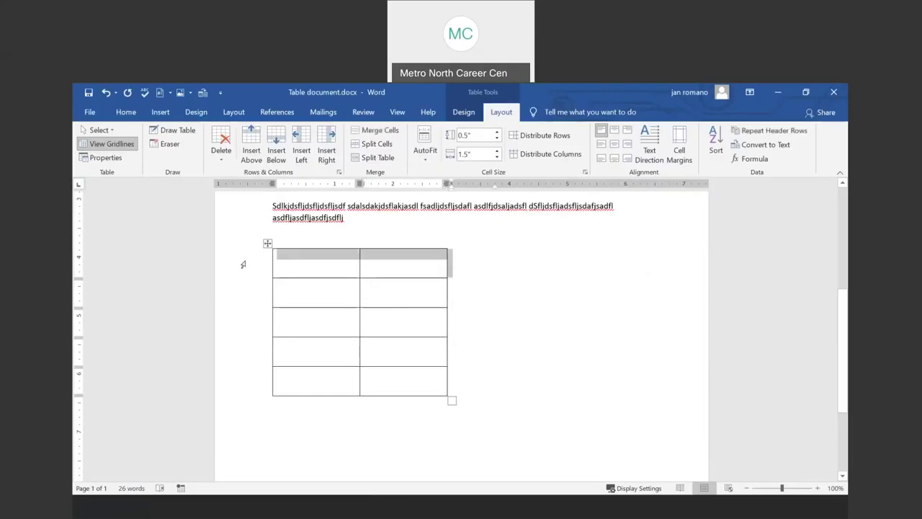
click(311, 240)
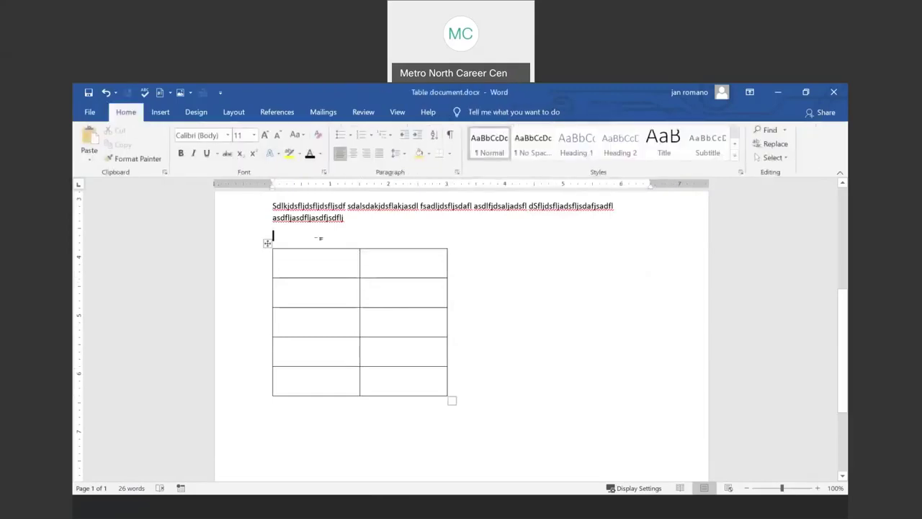
click(310, 244)
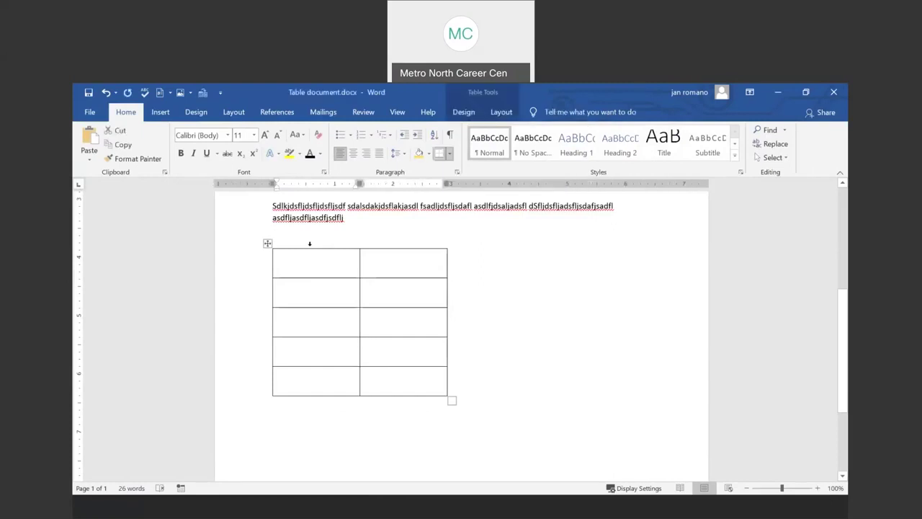
click(266, 244)
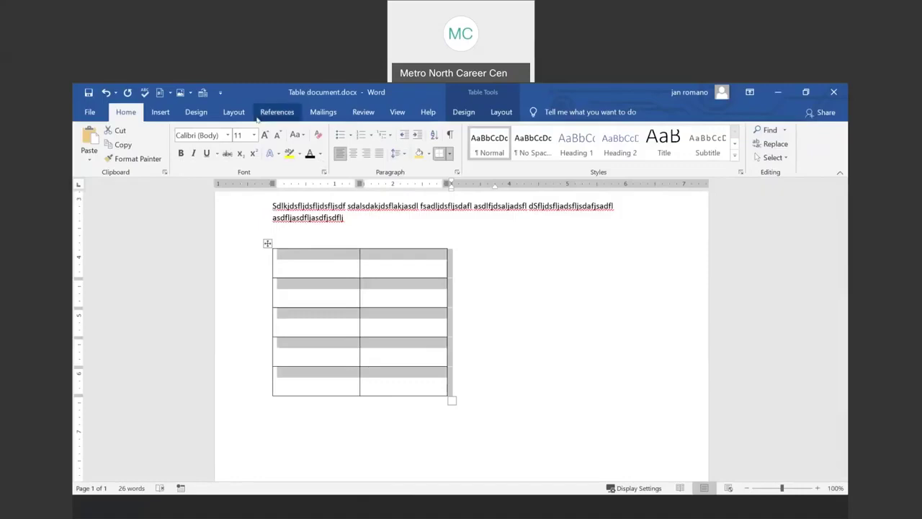
click(464, 113)
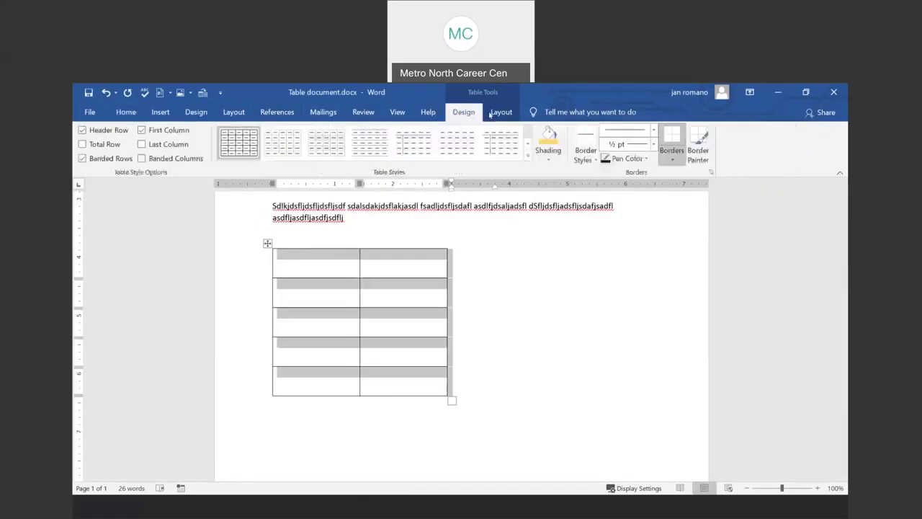
click(504, 113)
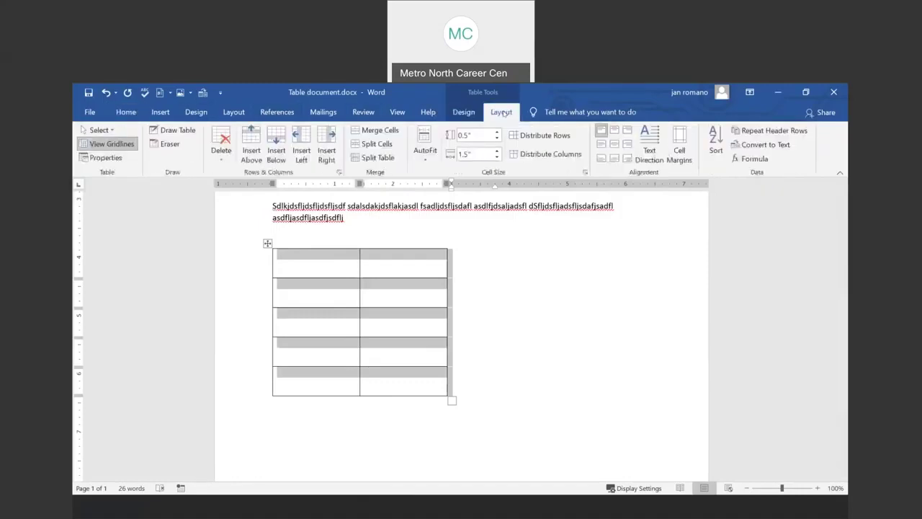
click(595, 298)
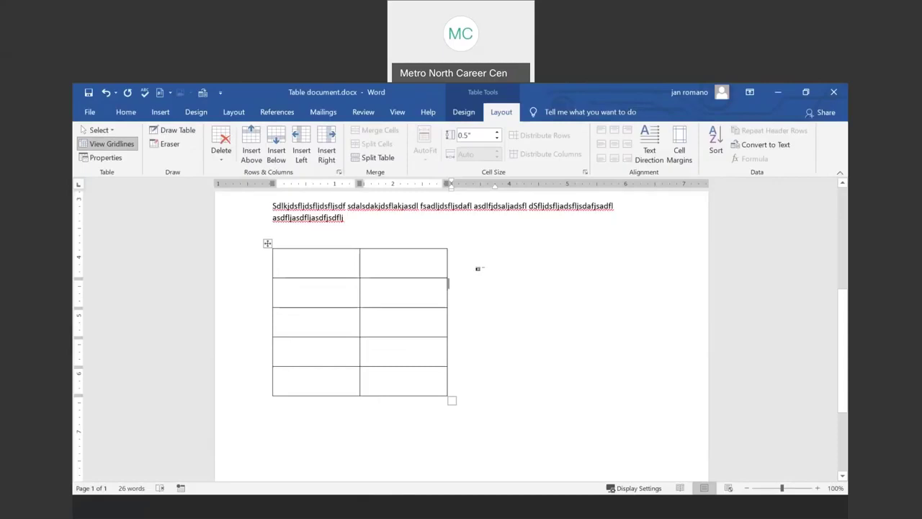
click(90, 112)
Search templates for 'resume' and create a document from Modern chronological resume
click(105, 170)
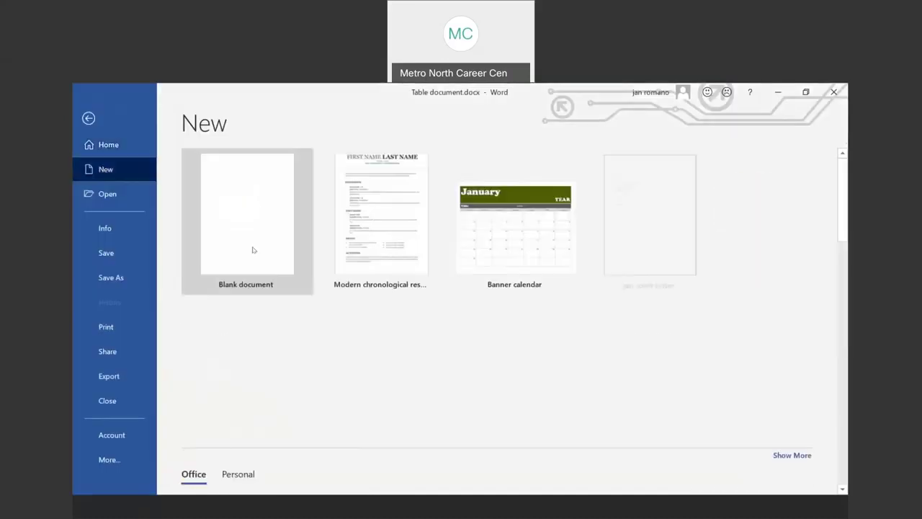
scroll(250, 353, down, 3)
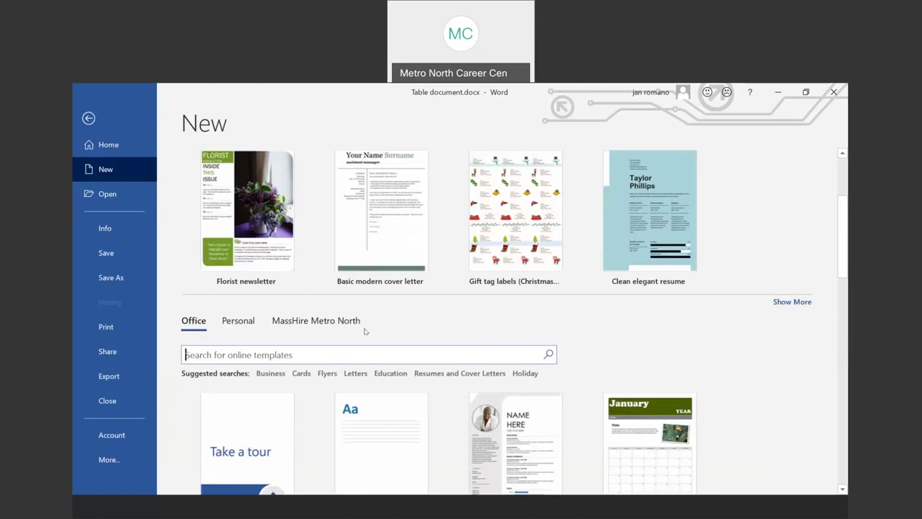
text(resume)
key(Return)
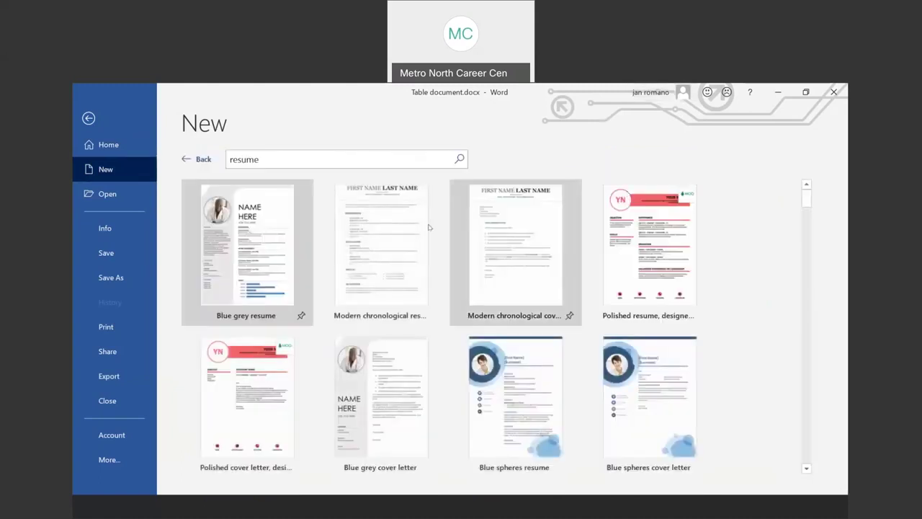
click(395, 229)
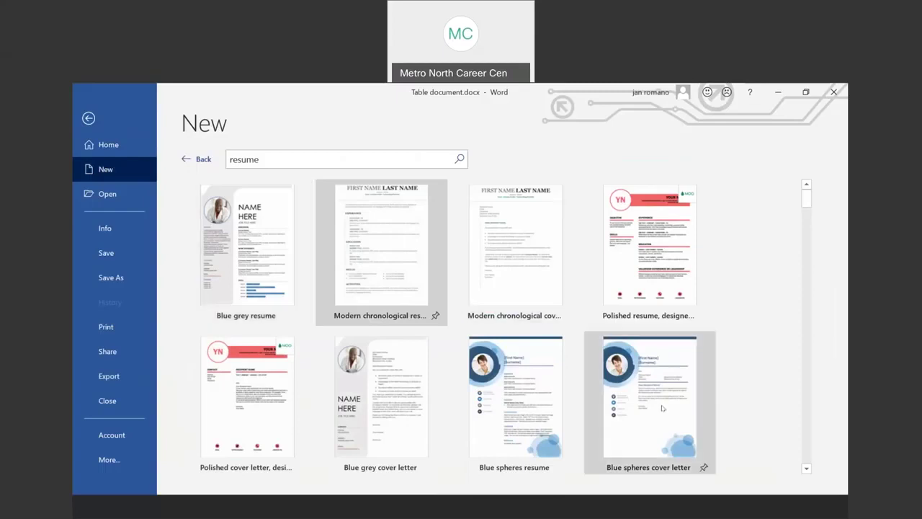
click(534, 277)
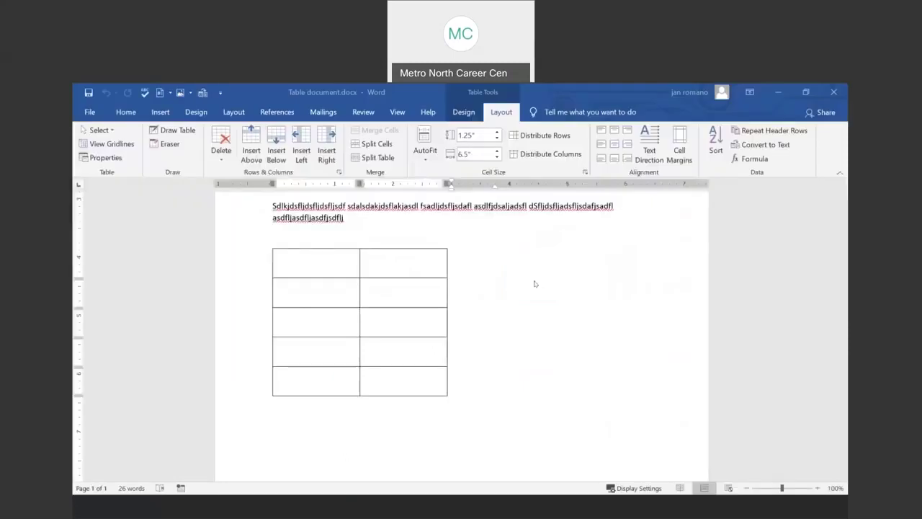
click(620, 256)
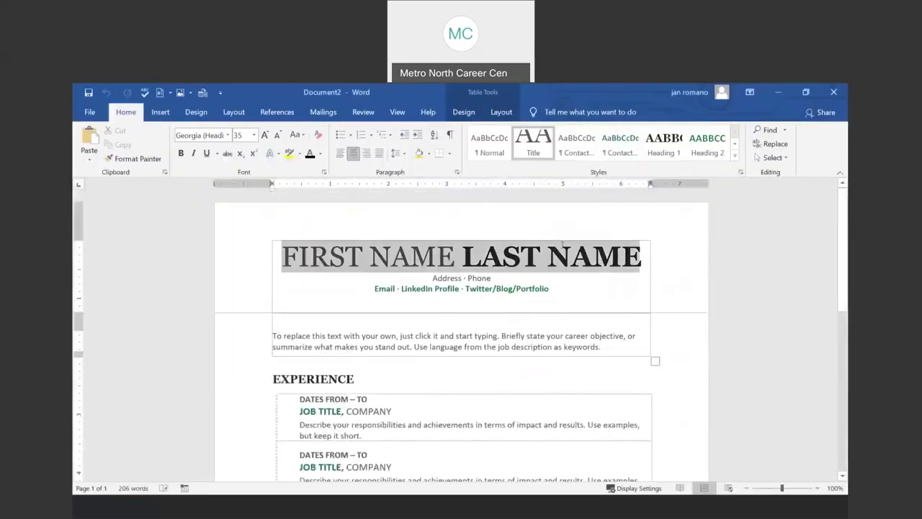
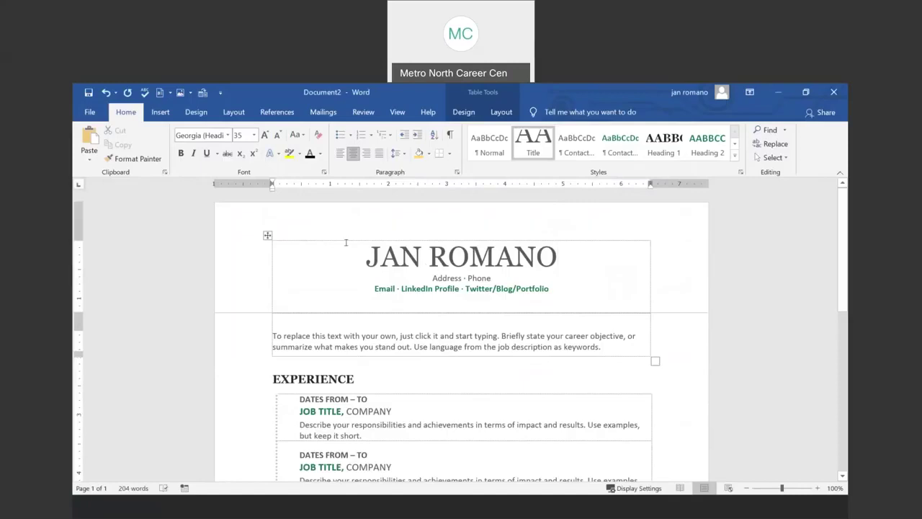
Type the applicant's full name over the name placeholder, then select the Email placeholder
click(268, 235)
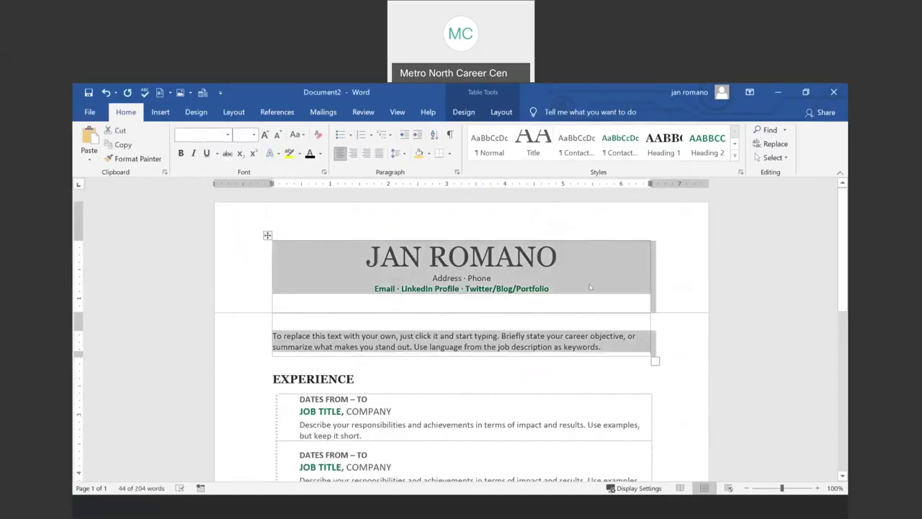
click(470, 258)
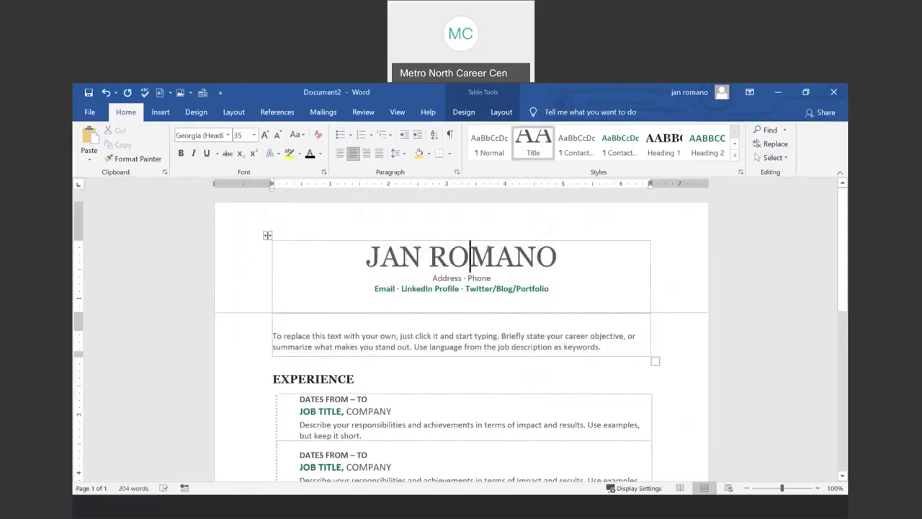
double_click(388, 289)
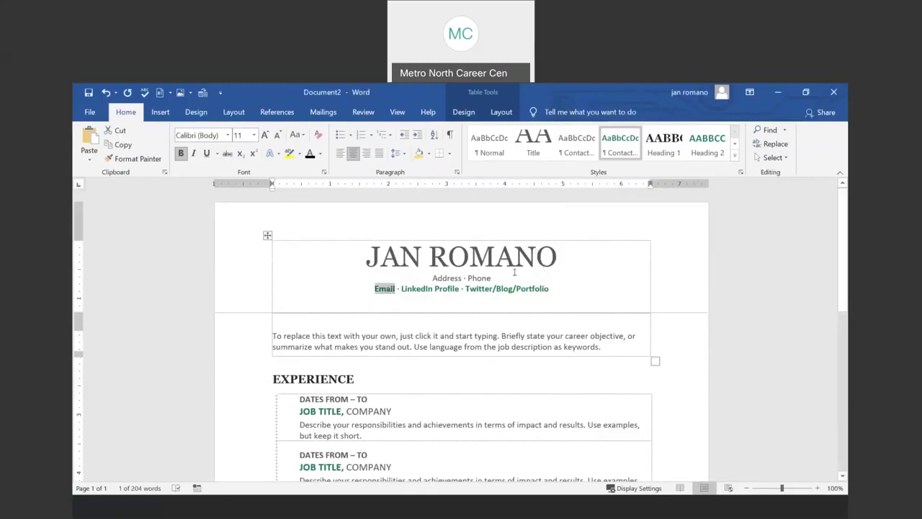
scroll(513, 289, down, 10)
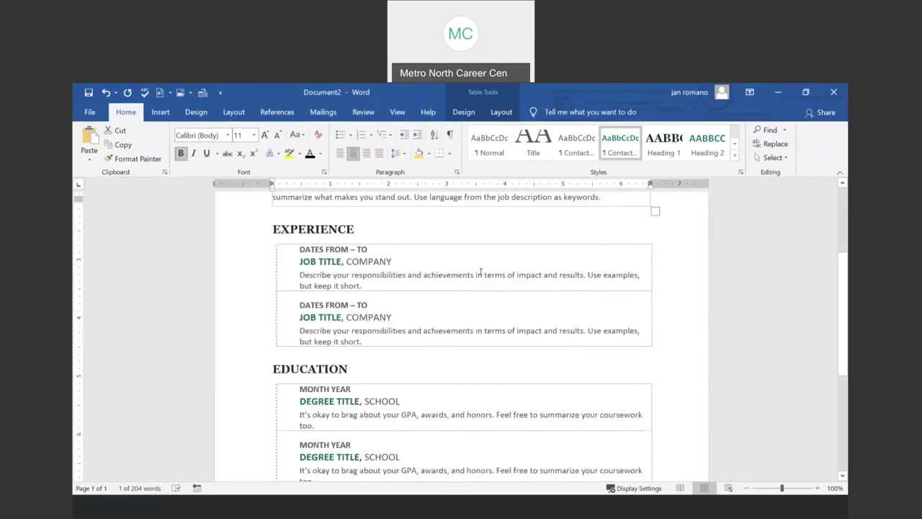
click(304, 317)
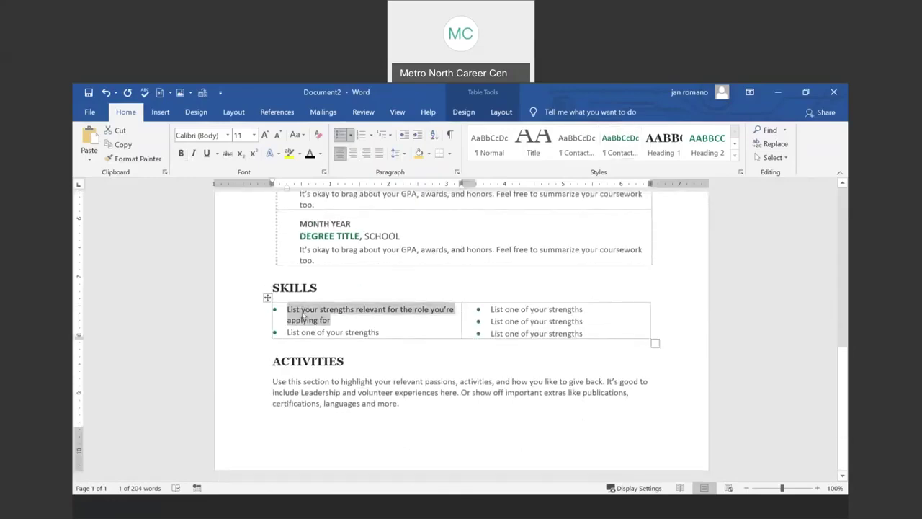
text(Out)
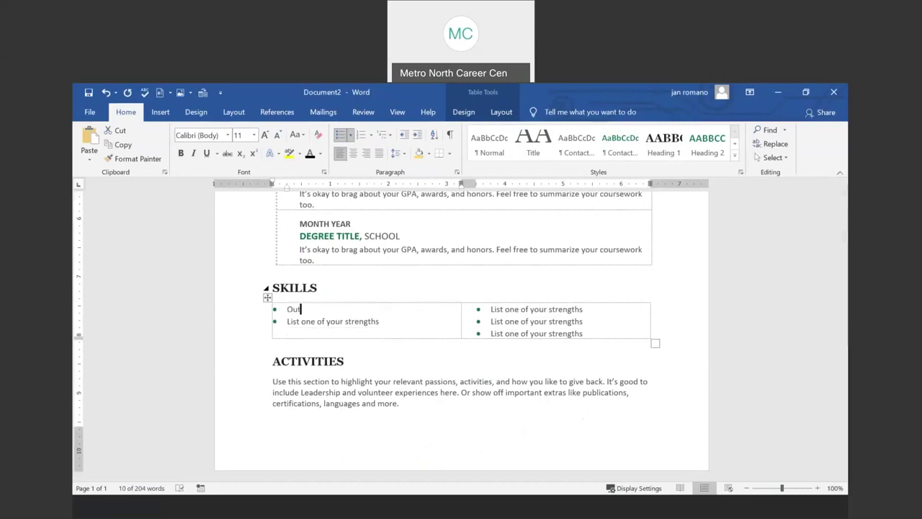
text(leok)
key(Tab)
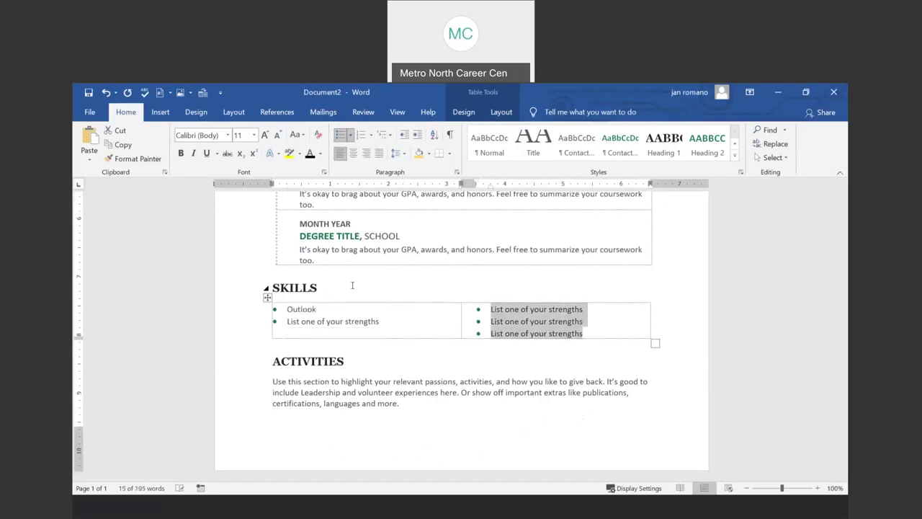
text(Excel)
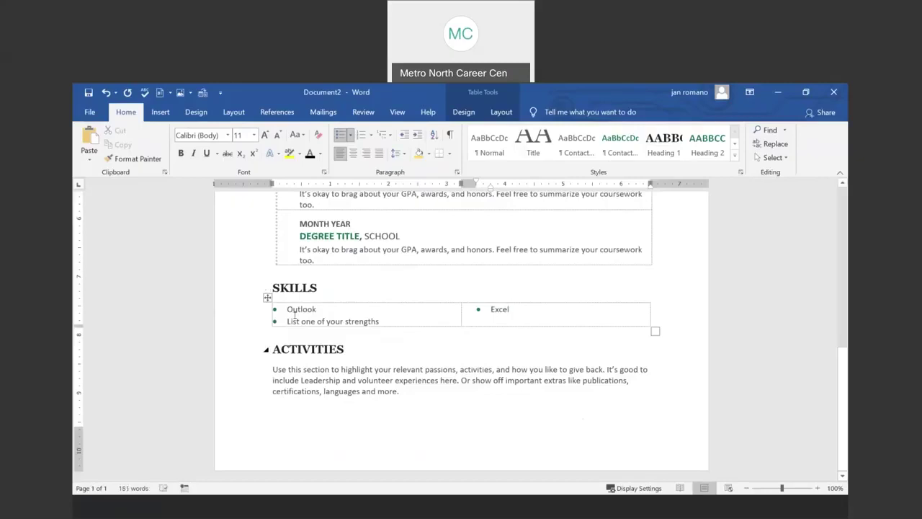
click(335, 319)
text(P)
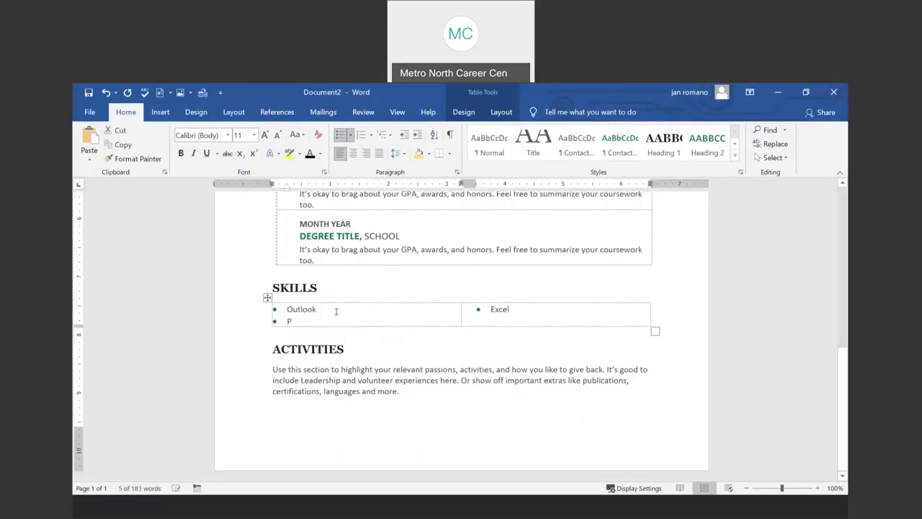
text(owerPoint)
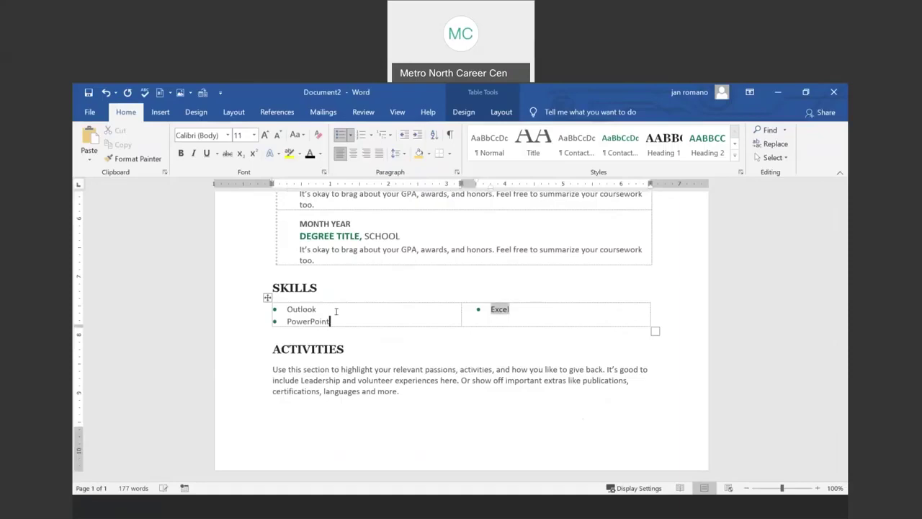
click(527, 306)
click(527, 306)
key(Return)
text(Word)
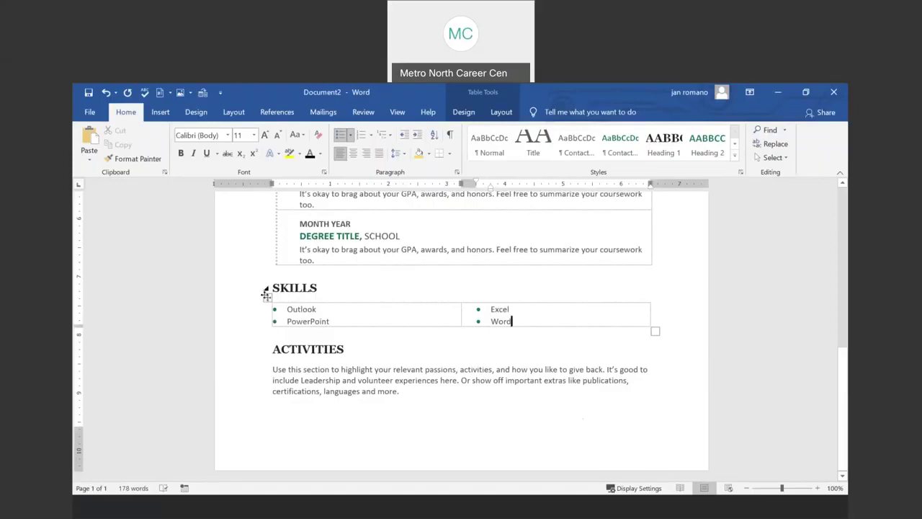
click(265, 296)
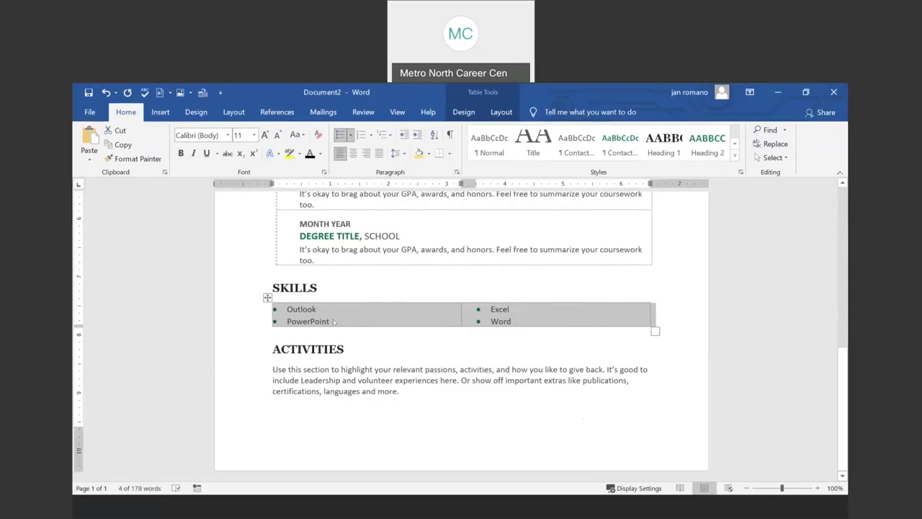
double_click(307, 349)
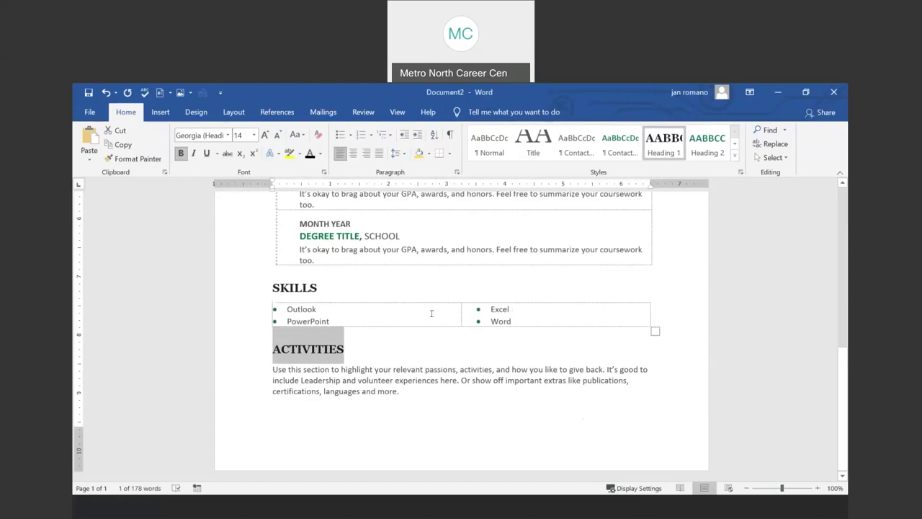
click(339, 320)
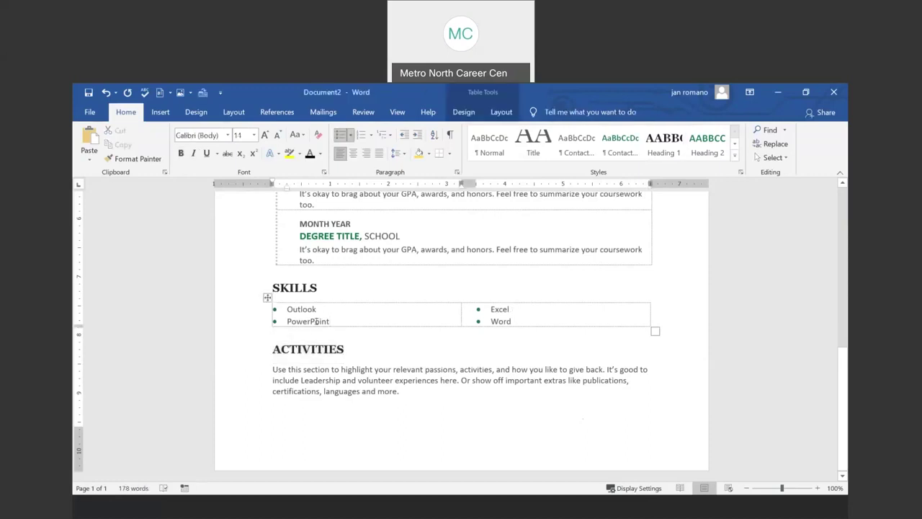
click(268, 339)
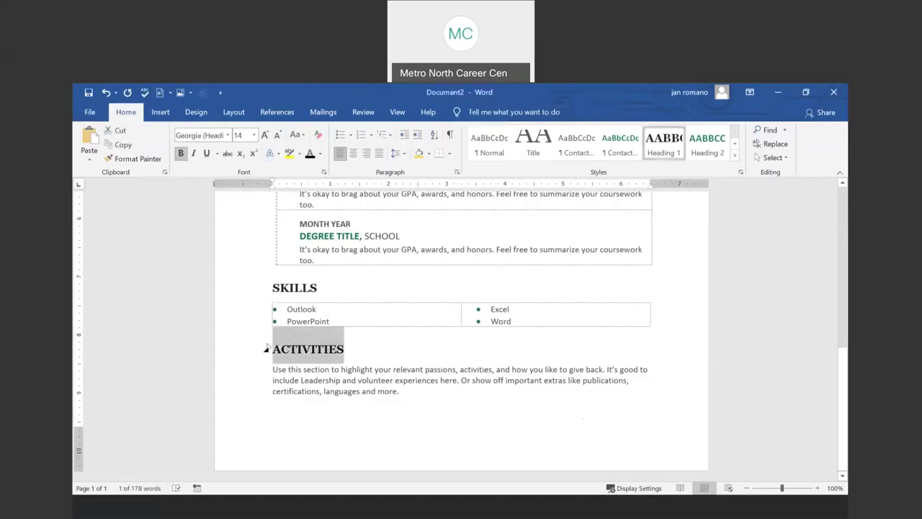
drag(233, 351, 231, 398)
key(Delete)
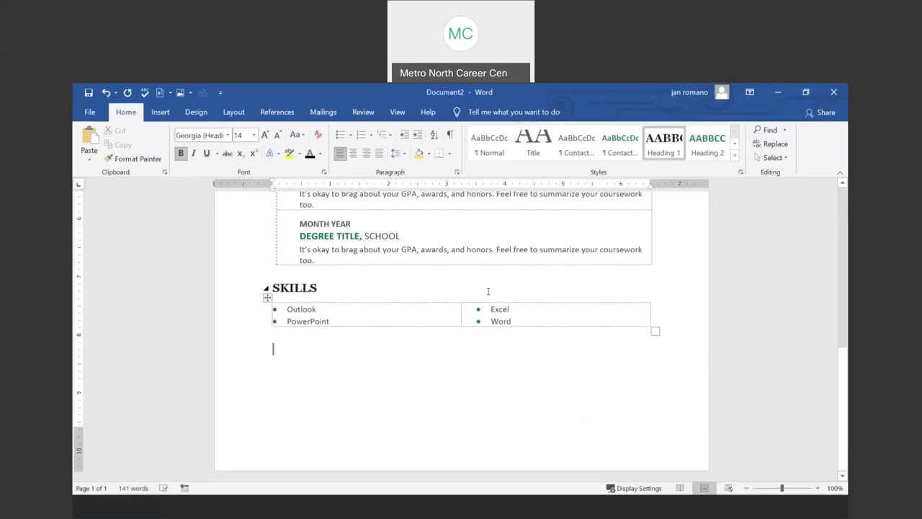
text(OUTL)
key(BackSpace)
key(BackSpace)
key(BackSpace)
key(BackSpace)
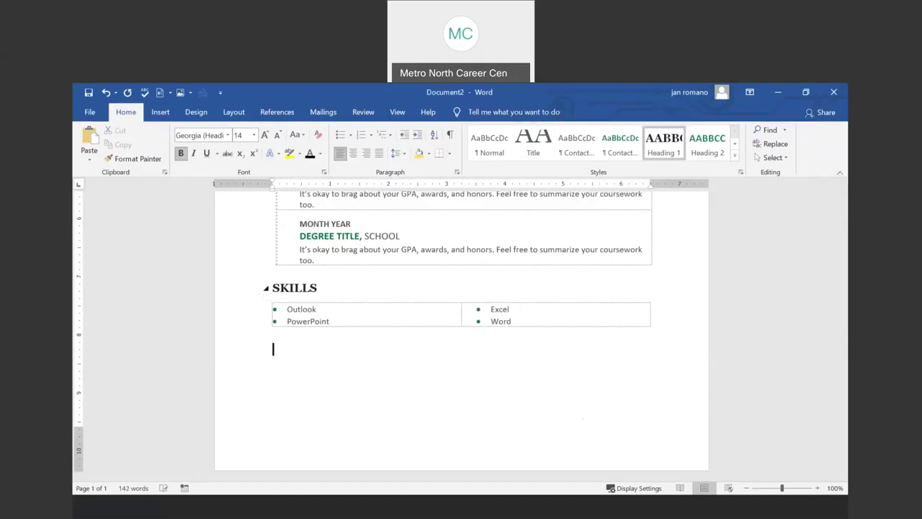
Switch to Calibri (Body) and type trial skill lines OUTLOOKEXCEL and POWERPOINTWORD
click(228, 135)
click(204, 179)
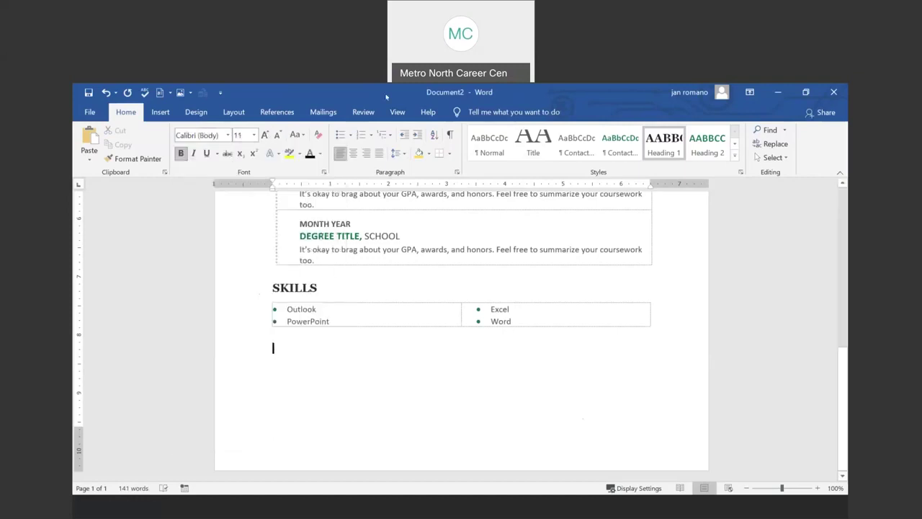
text(OUTLOO)
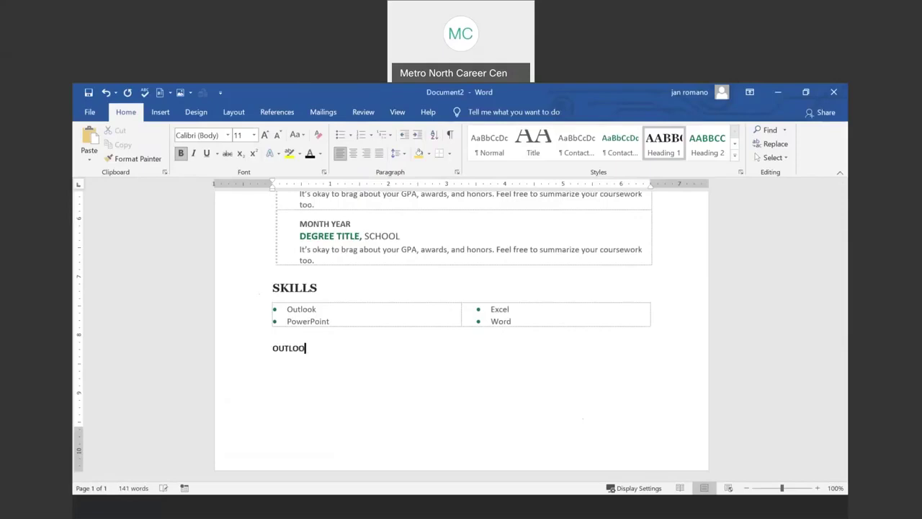
text(KEXCEL)
key(Return)
text(POWERPOINTWORD)
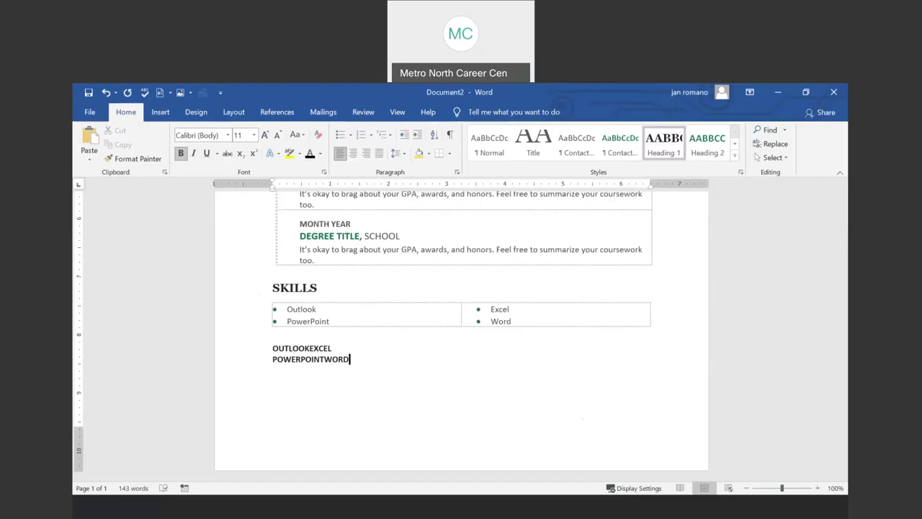
Delete the two trial lines and select the whole Skills table
drag(350, 359, 258, 350)
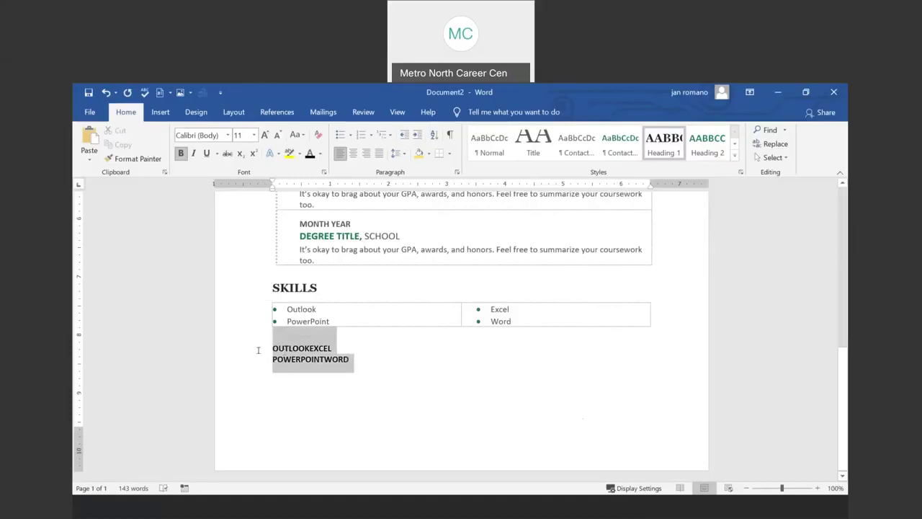
key(Delete)
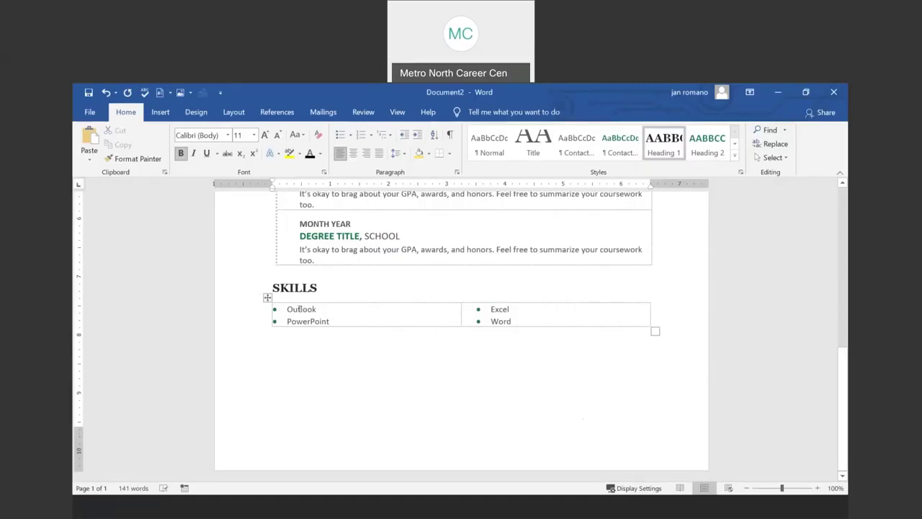
click(300, 308)
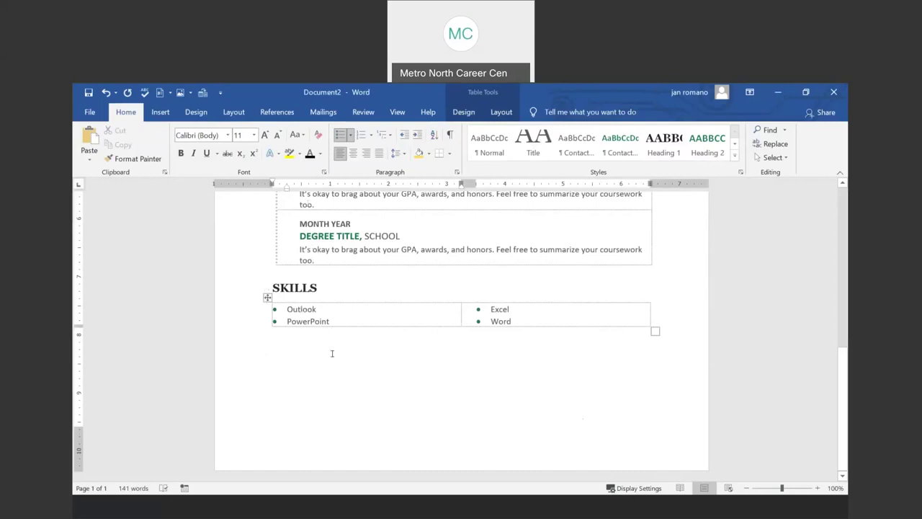
click(267, 298)
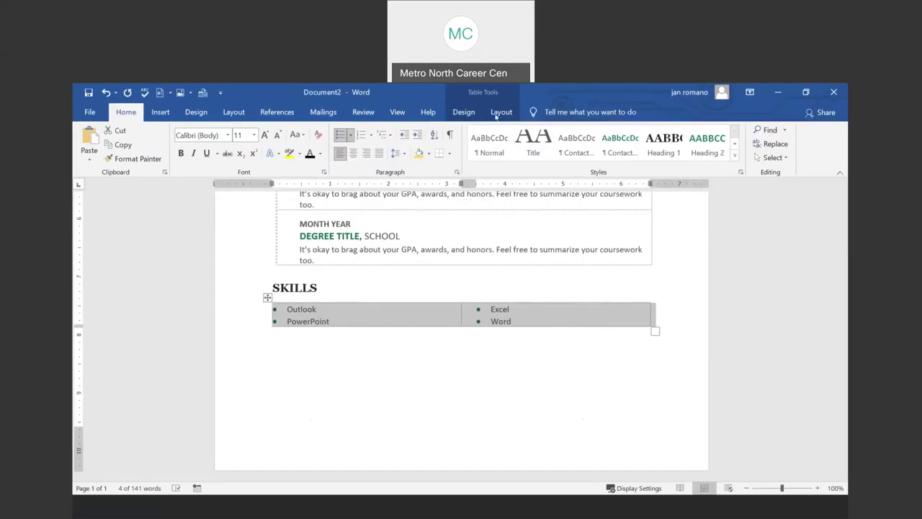
Convert the Skills table to text with Tabs as the separator
click(498, 112)
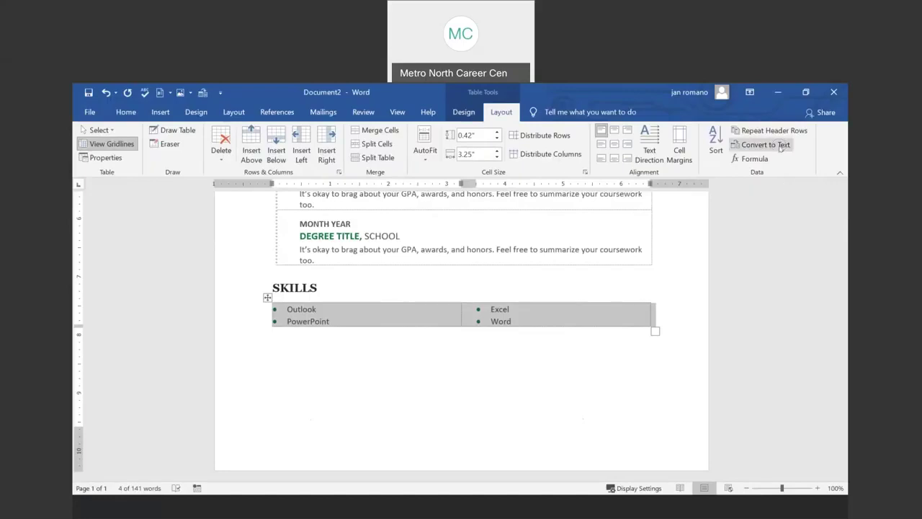
click(781, 148)
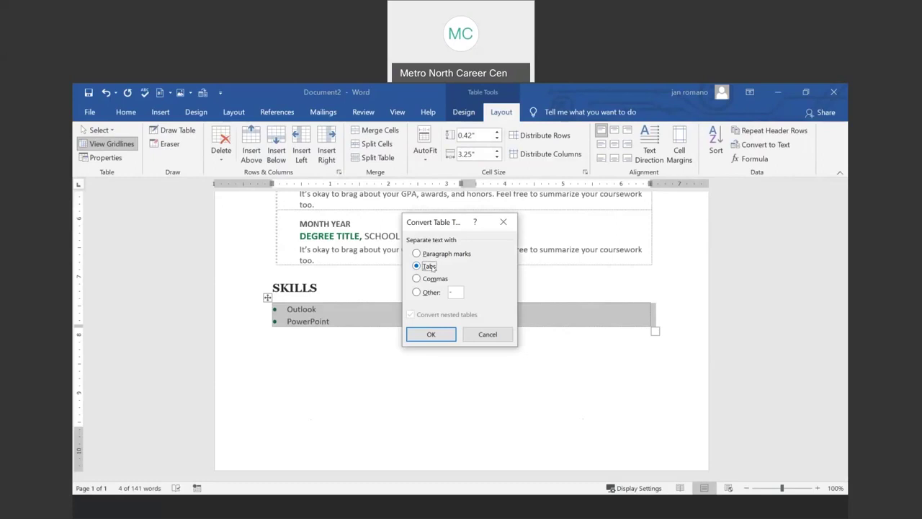
click(432, 335)
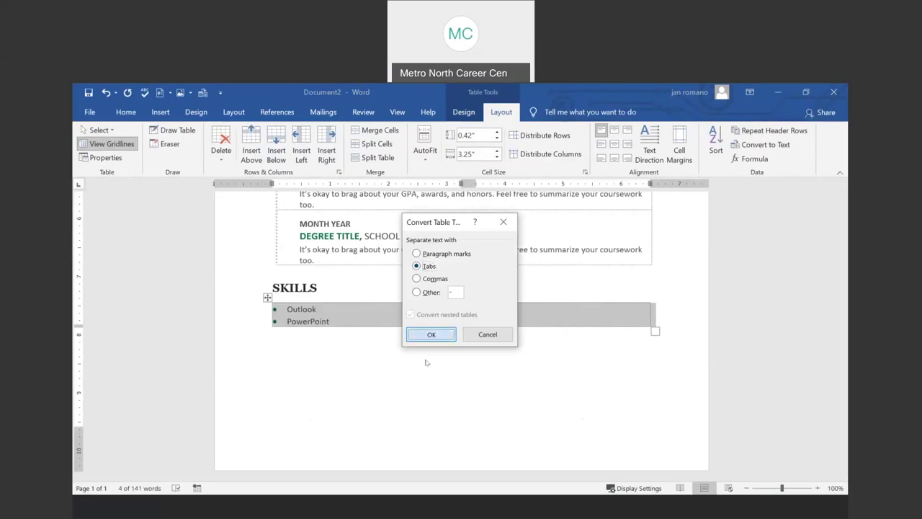
Add two ruler tab stops and join Outlook and PowerPoint on one tab-separated line
click(315, 322)
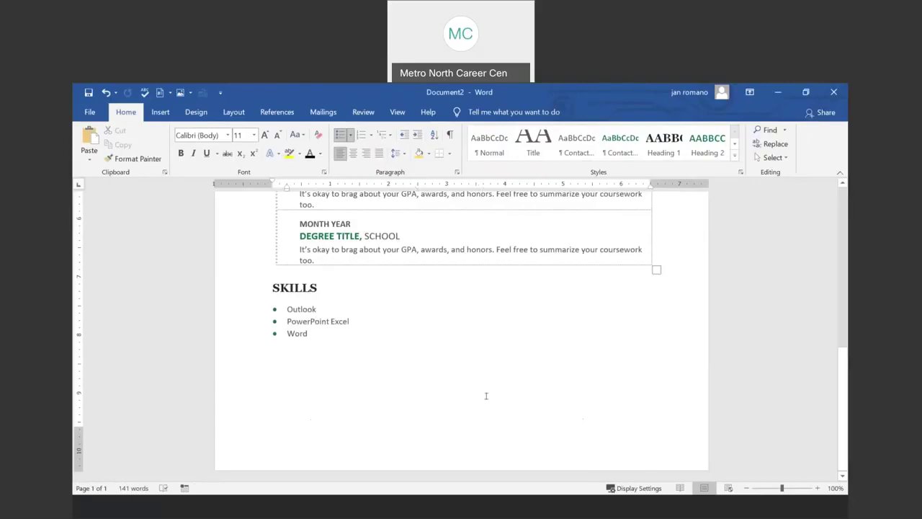
click(418, 186)
click(534, 186)
click(345, 302)
key(Delete)
key(Tab)
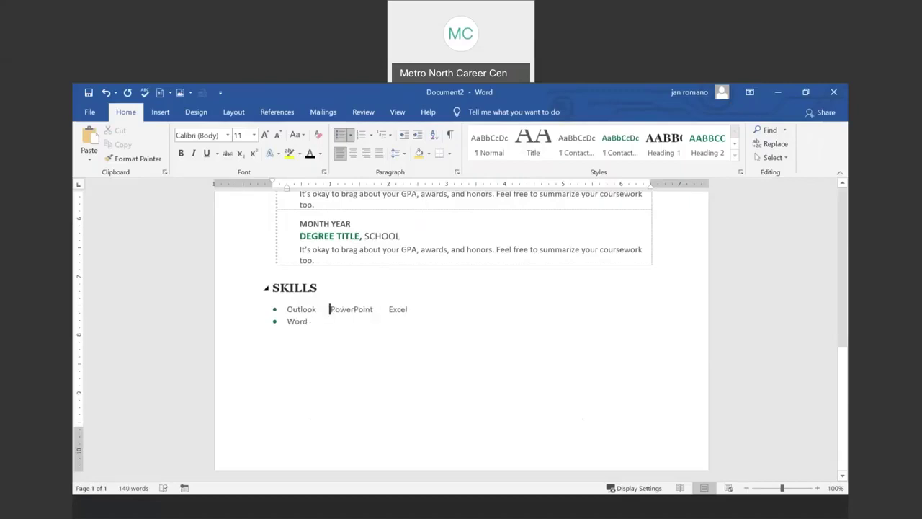
Try indenting the skills list with extra tabs, then undo the indentation
click(287, 309)
key(Tab)
click(332, 309)
key(Tab)
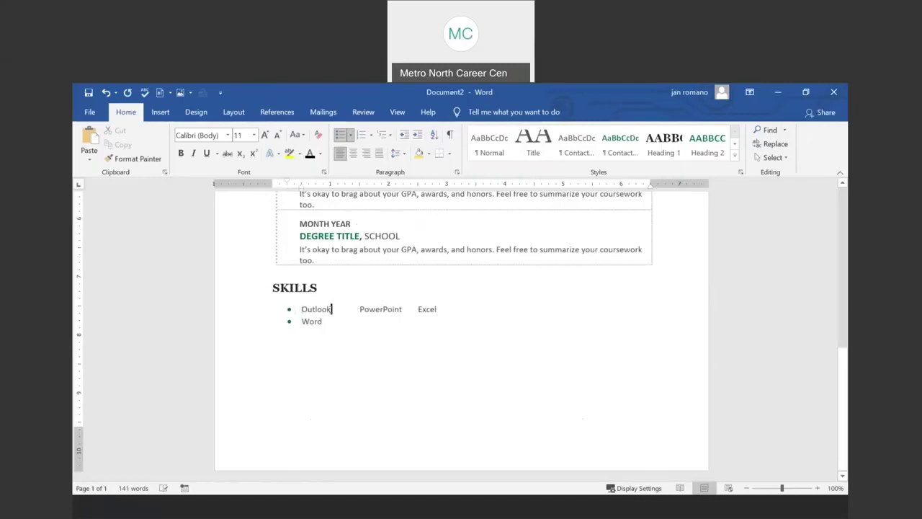
click(106, 93)
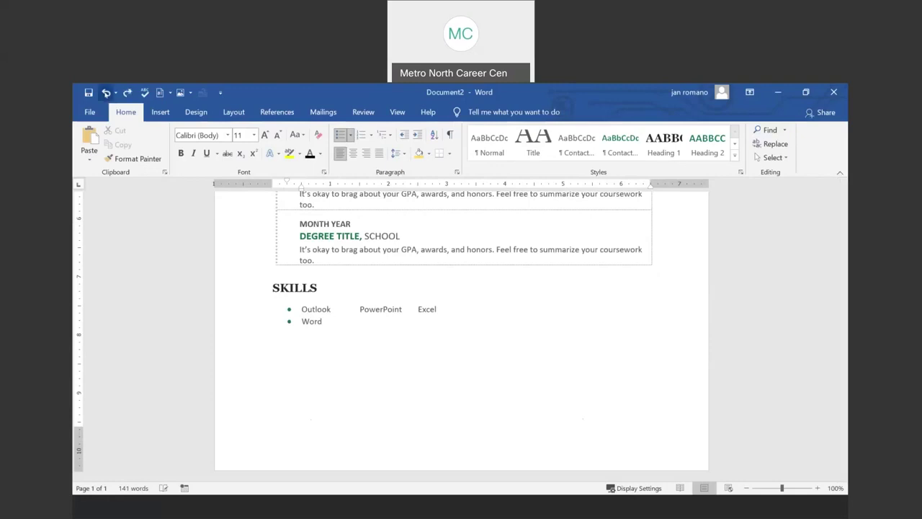
click(106, 93)
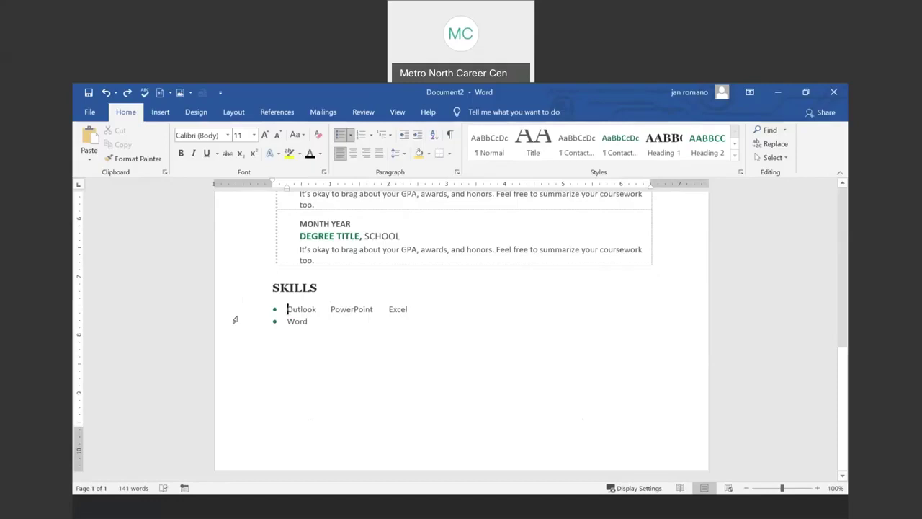
Set tab stops at 2 and 4 inches on the skill lines and remove their bullets
drag(235, 316, 241, 343)
drag(212, 308, 227, 326)
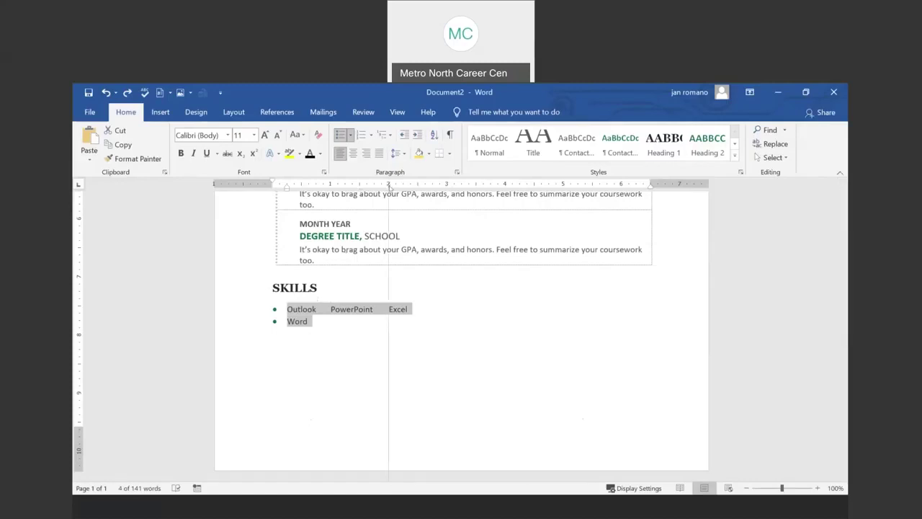
click(389, 184)
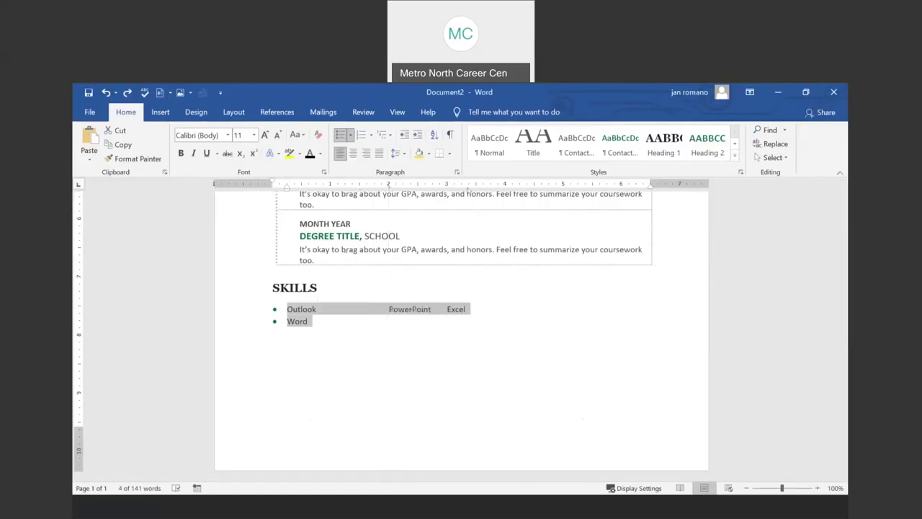
click(506, 185)
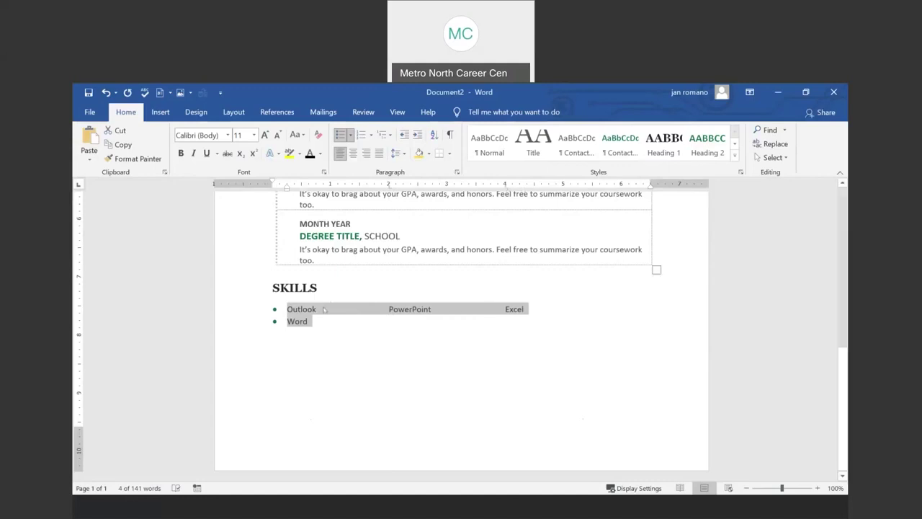
key(ctrl+q)
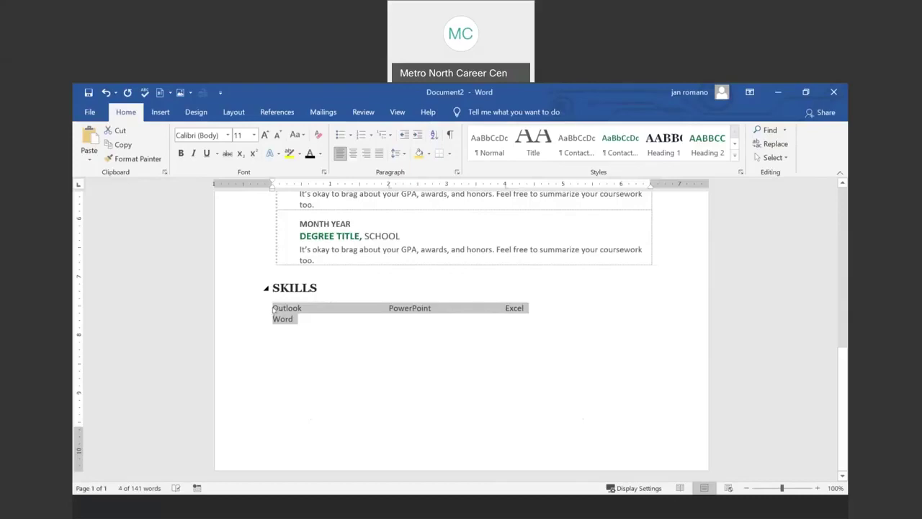
Tab-align Outlook and PowerPoint on one line, with Excel and Word beneath
click(273, 310)
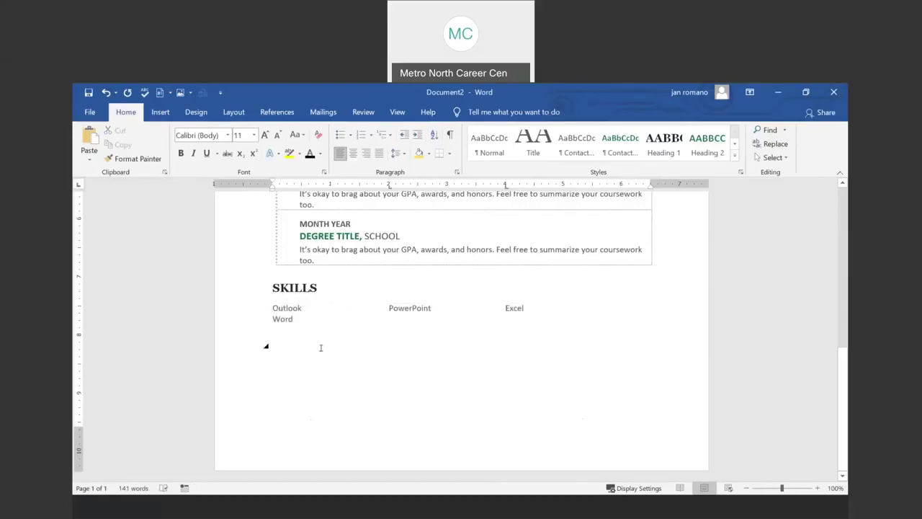
key(Tab)
click(562, 307)
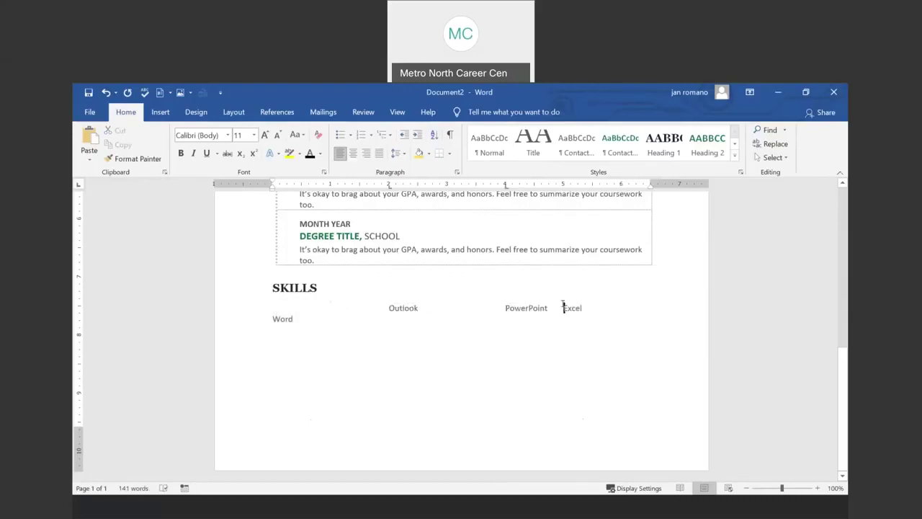
key(Return)
key(Tab)
click(420, 316)
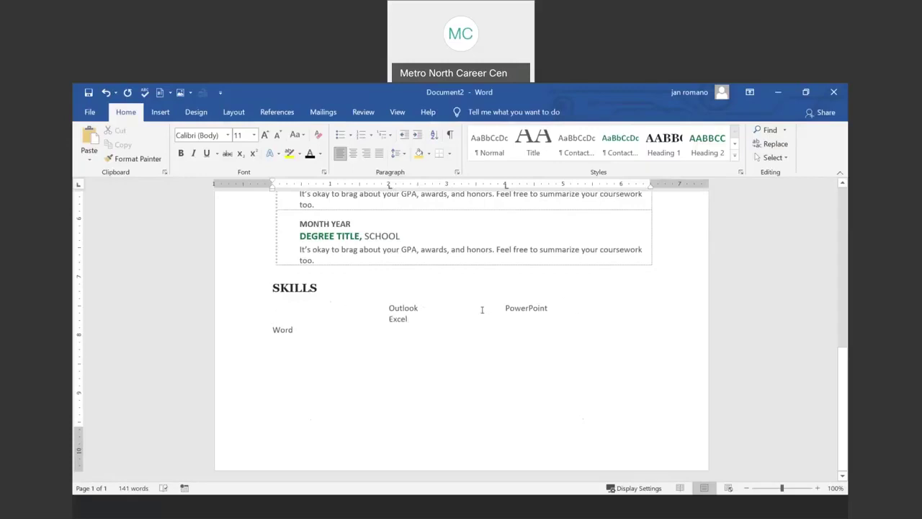
key(Delete)
key(Tab)
scroll(535, 312, up, 2)
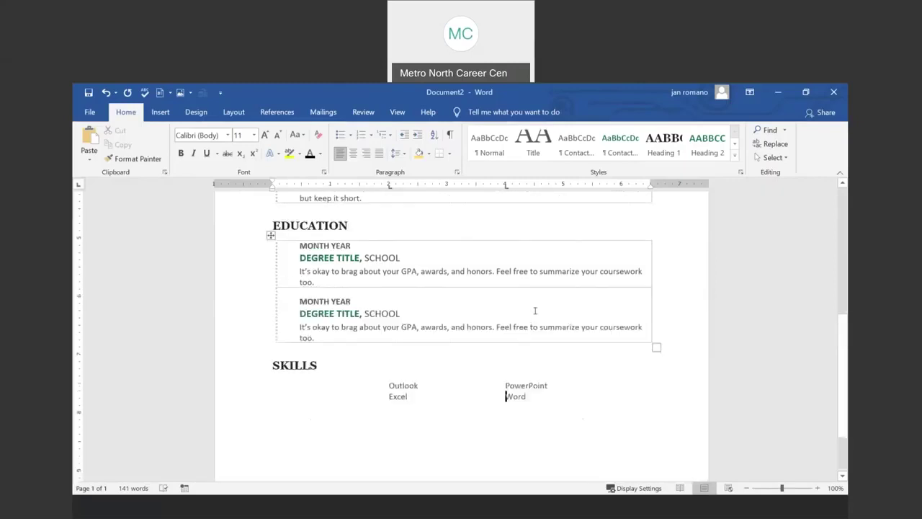
scroll(536, 311, up, 2)
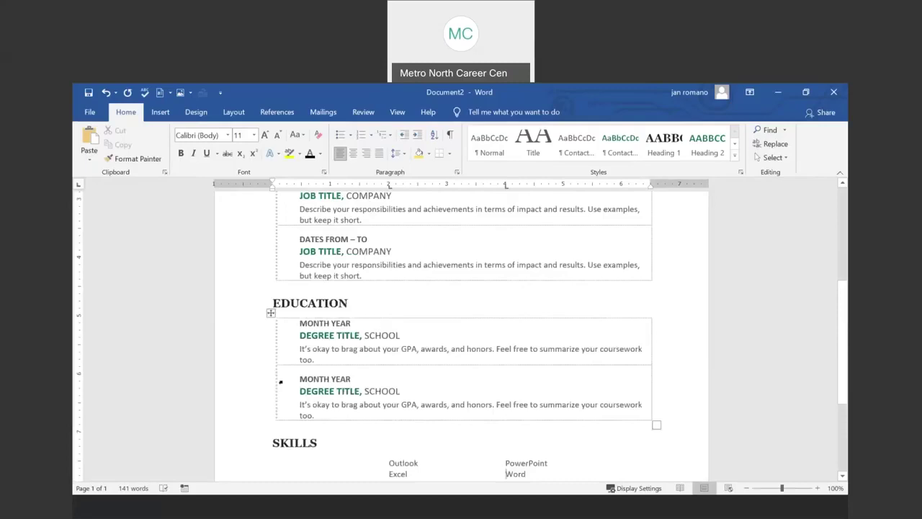
Convert the Education table to plain paragraphs
click(269, 311)
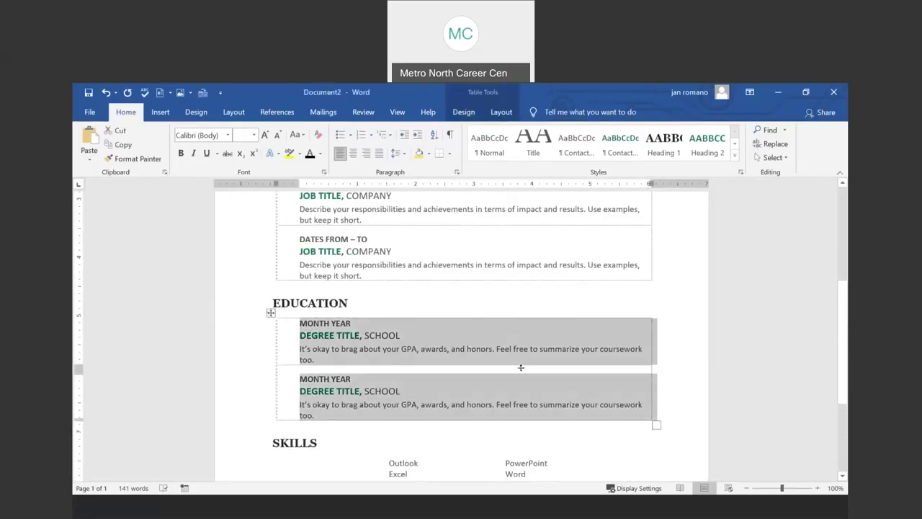
click(501, 111)
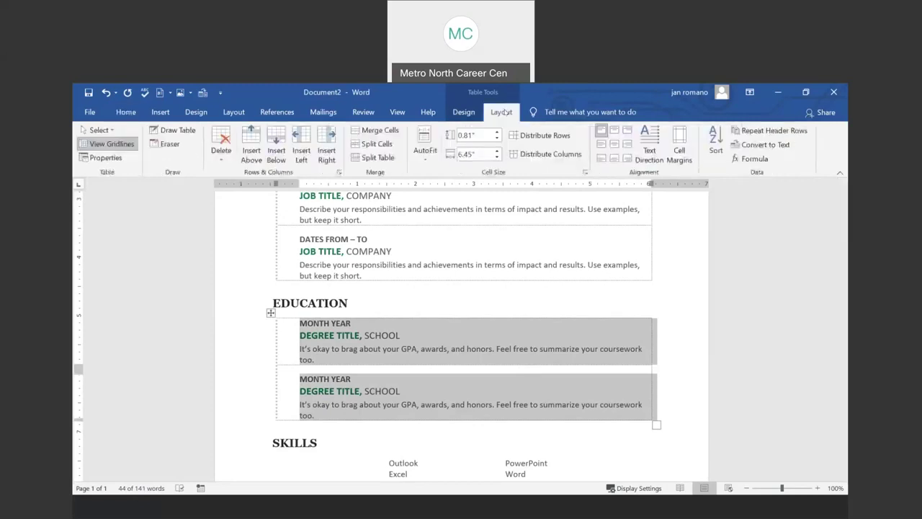
click(778, 146)
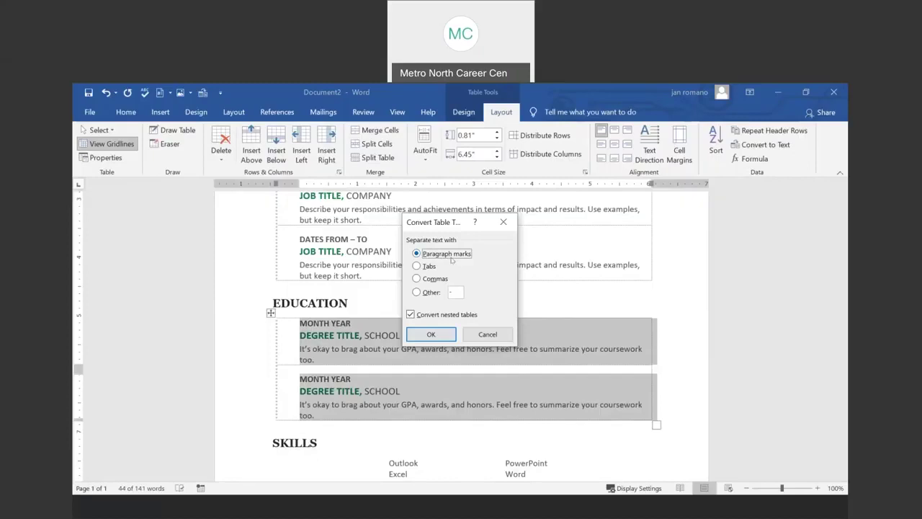
click(431, 335)
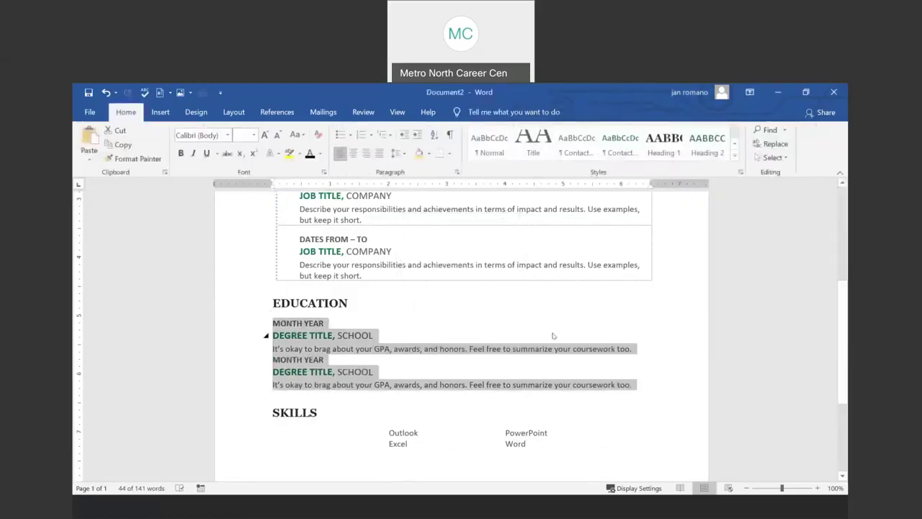
Convert the Experience table to plain text paragraphs
scroll(507, 319, up, 2)
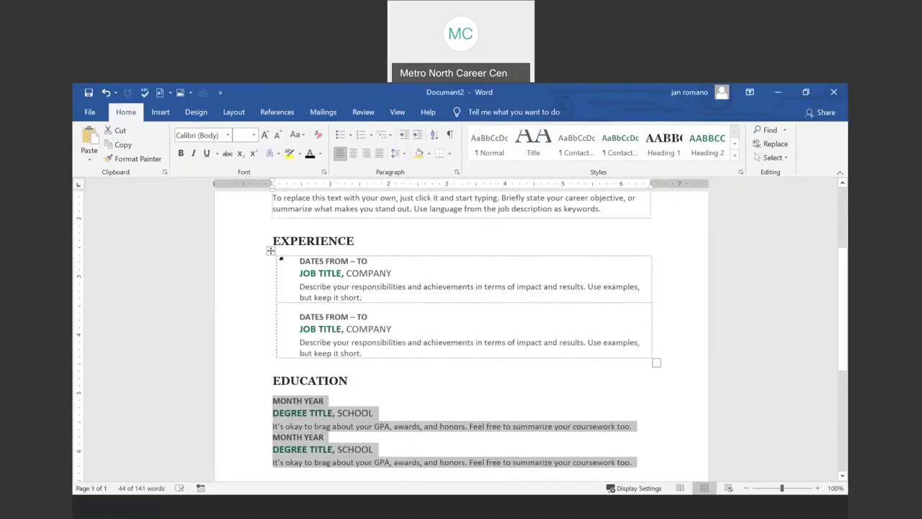
click(271, 250)
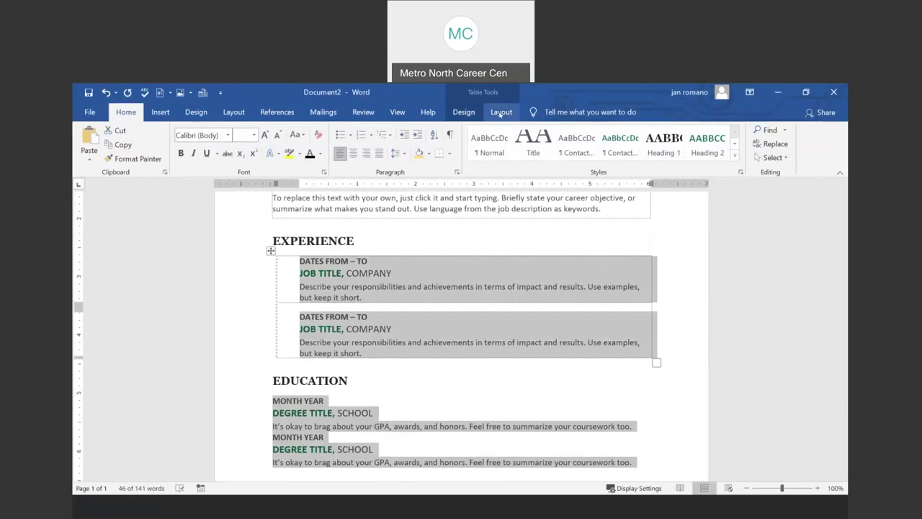
click(501, 111)
click(768, 145)
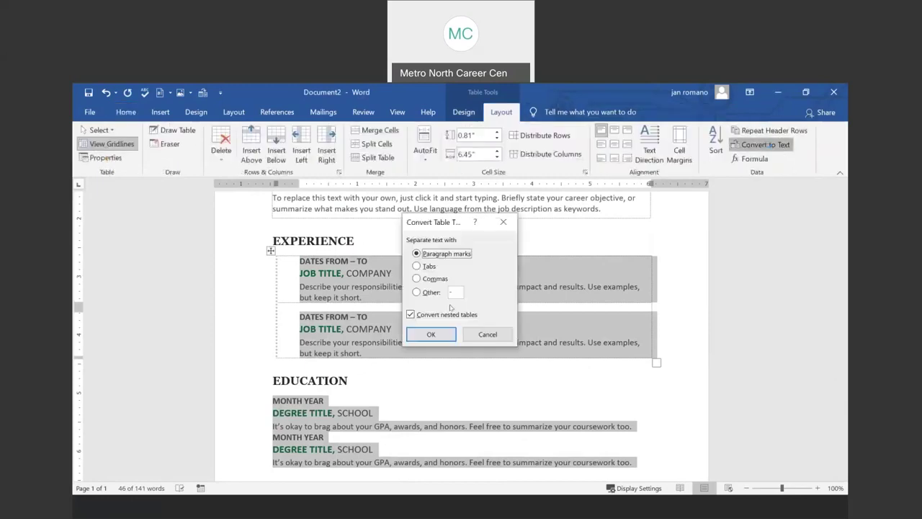
click(432, 334)
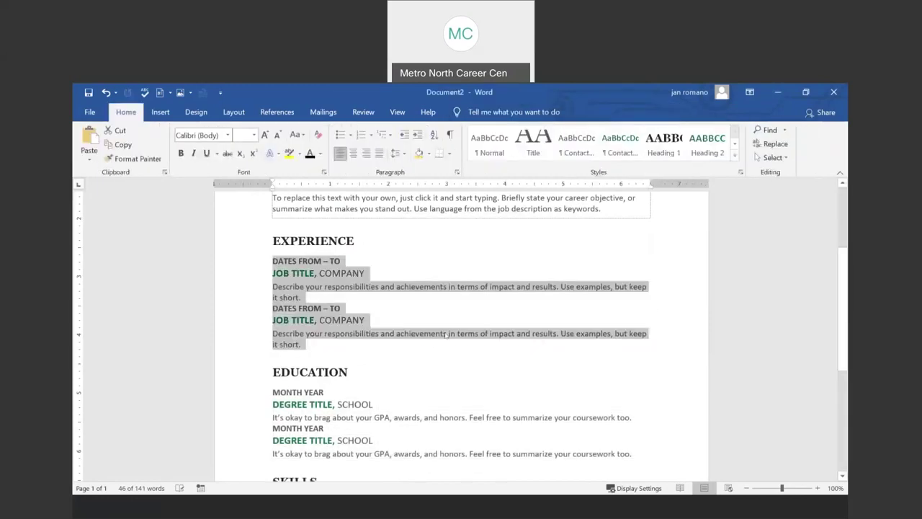
Convert the name-and-contact header table into plain paragraphs
scroll(445, 334, up, 4)
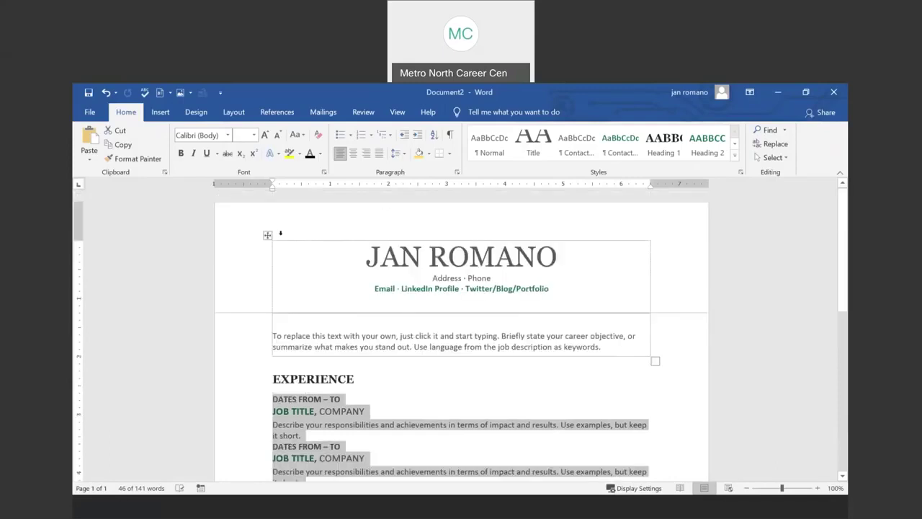
click(266, 236)
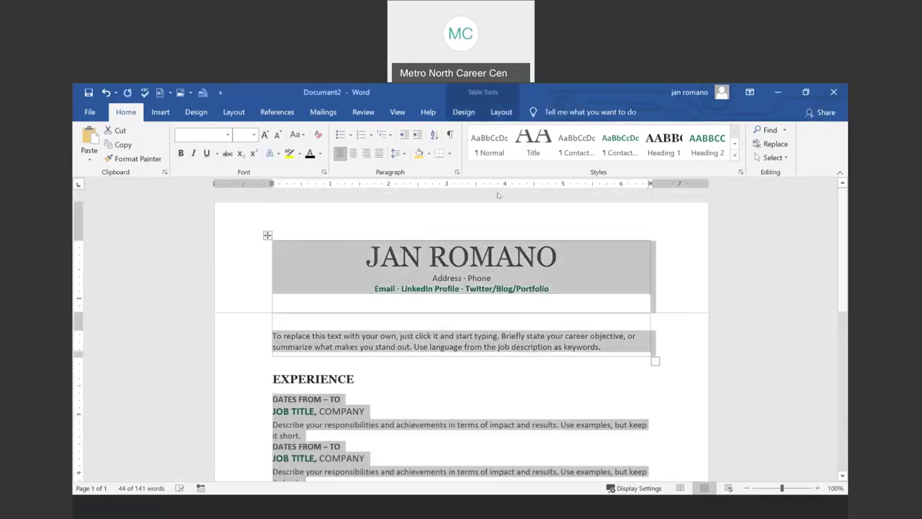
click(502, 112)
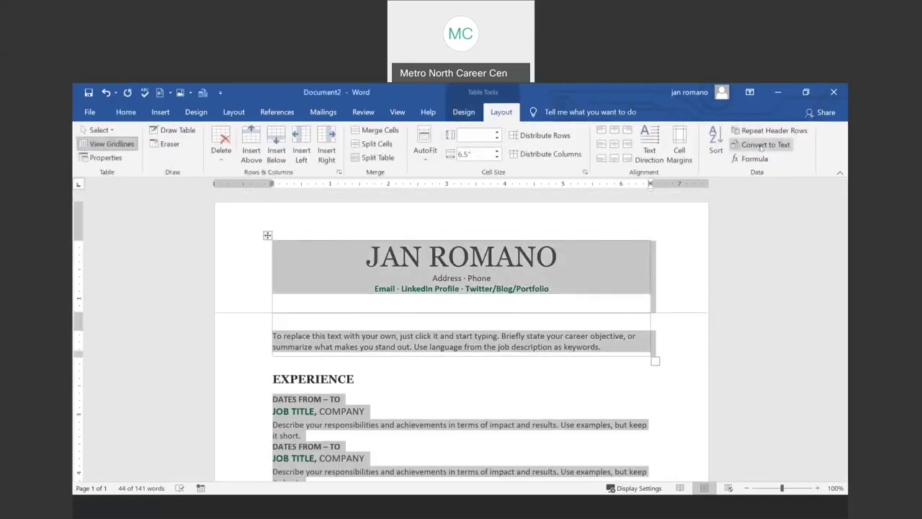
click(763, 144)
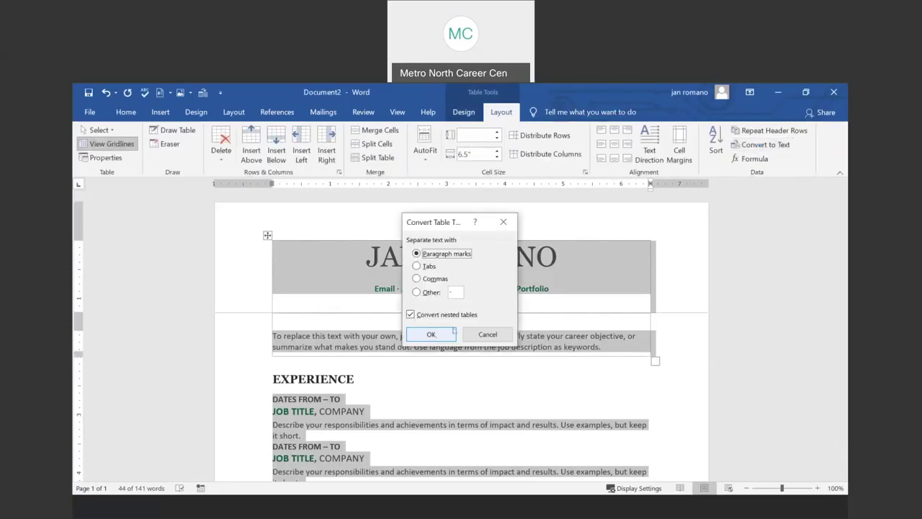
click(434, 336)
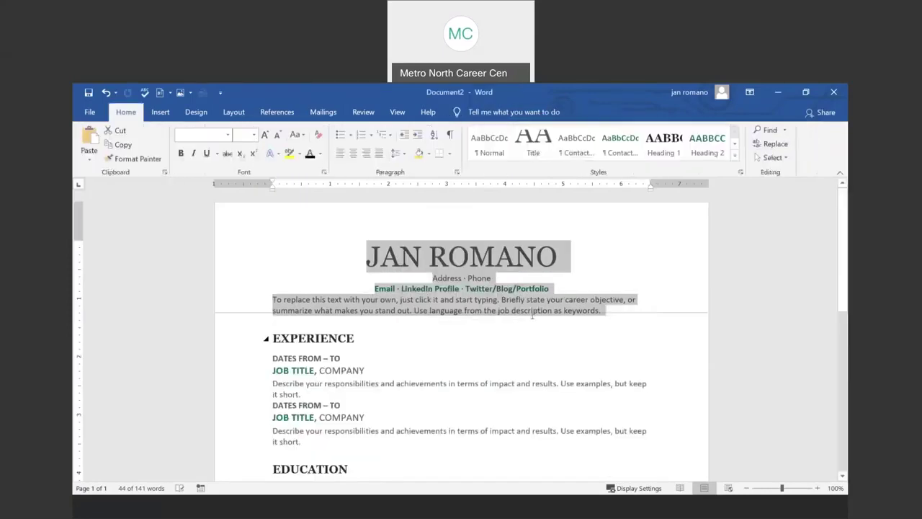
scroll(552, 310, down, 7)
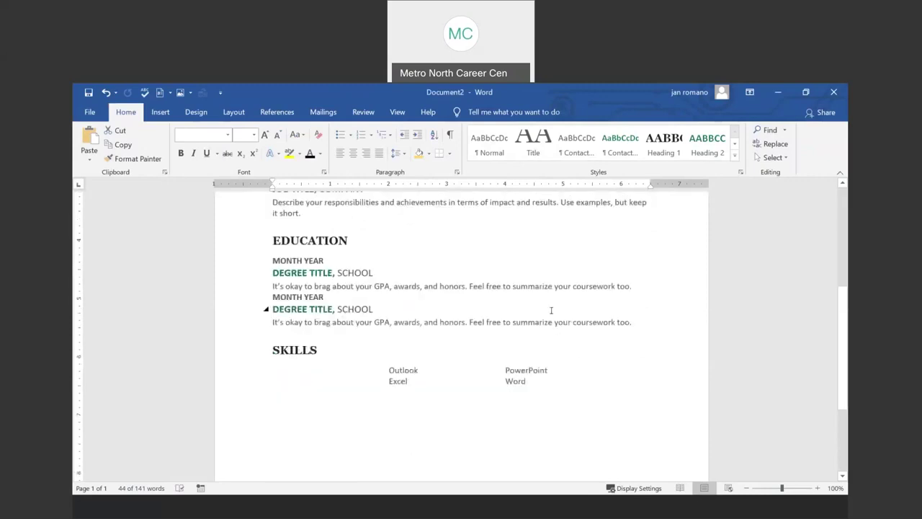
scroll(553, 313, up, 4)
scroll(553, 315, up, 4)
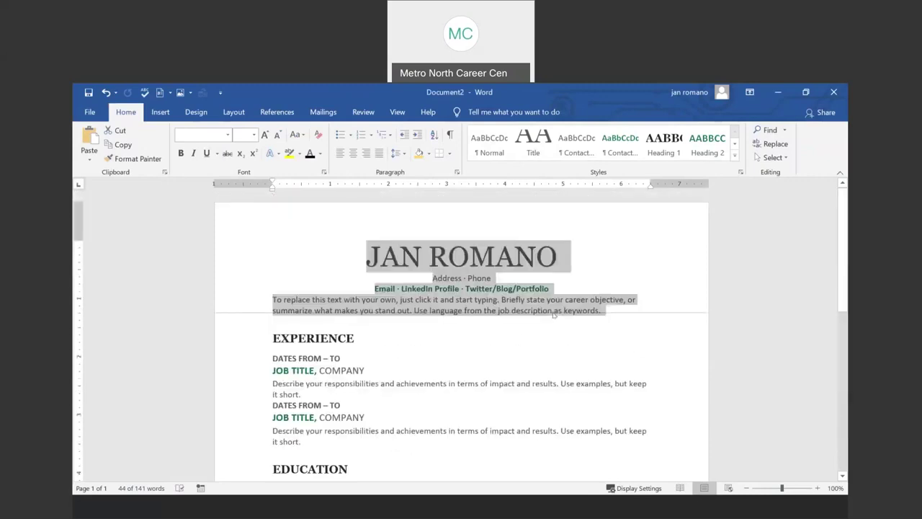
click(541, 336)
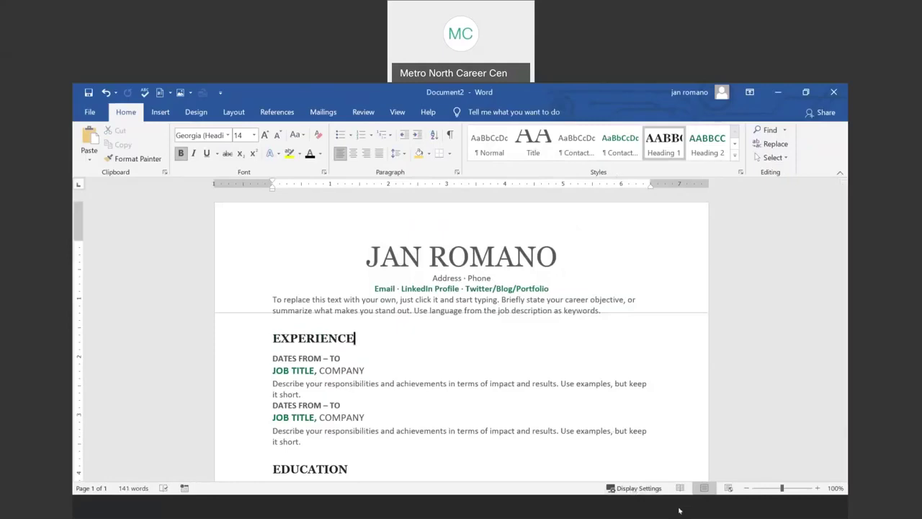
Switch to Table document.docx and click into its practice table's first cell
key(alt+Tab)
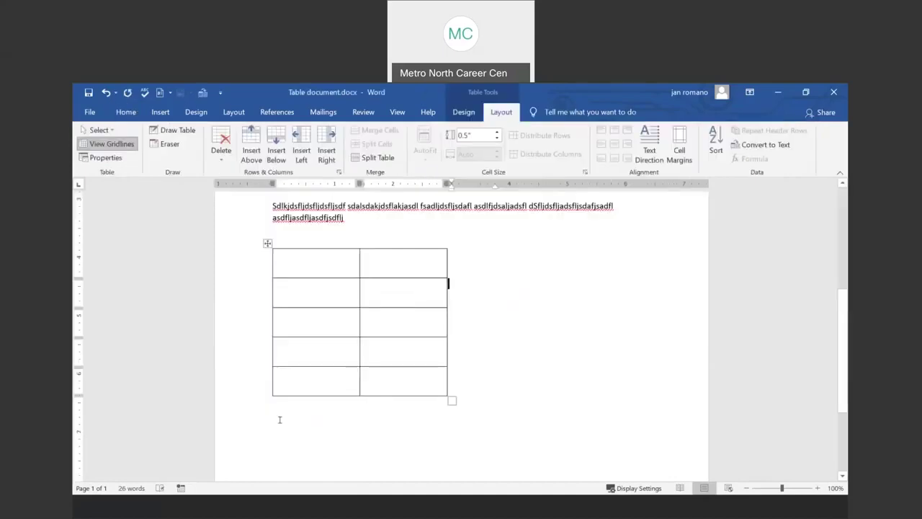
click(277, 254)
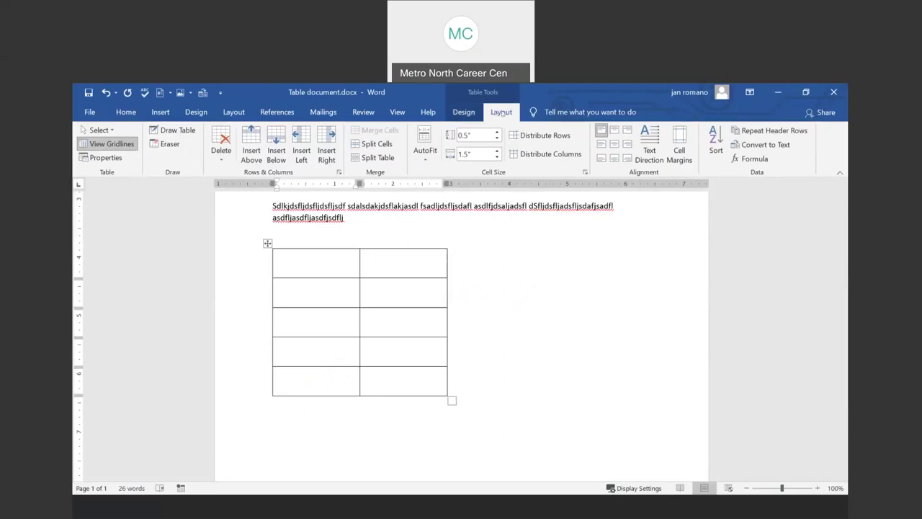
click(501, 111)
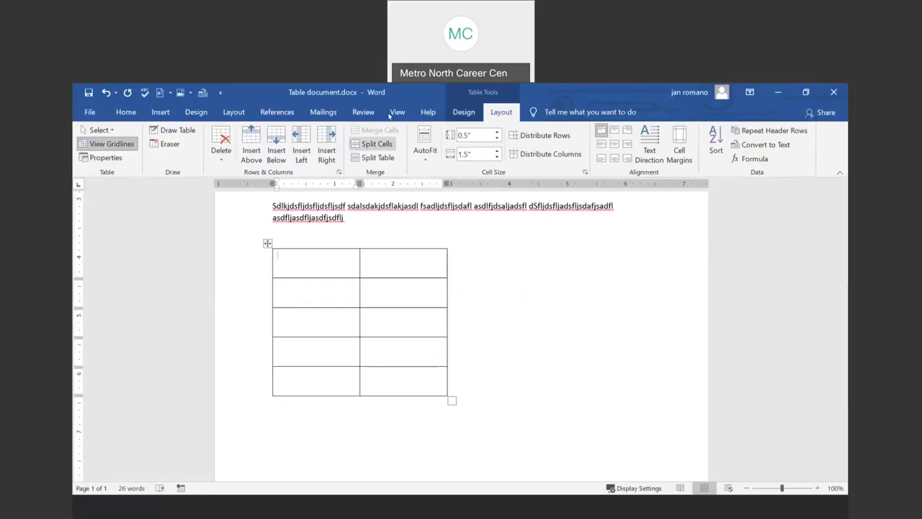
click(468, 114)
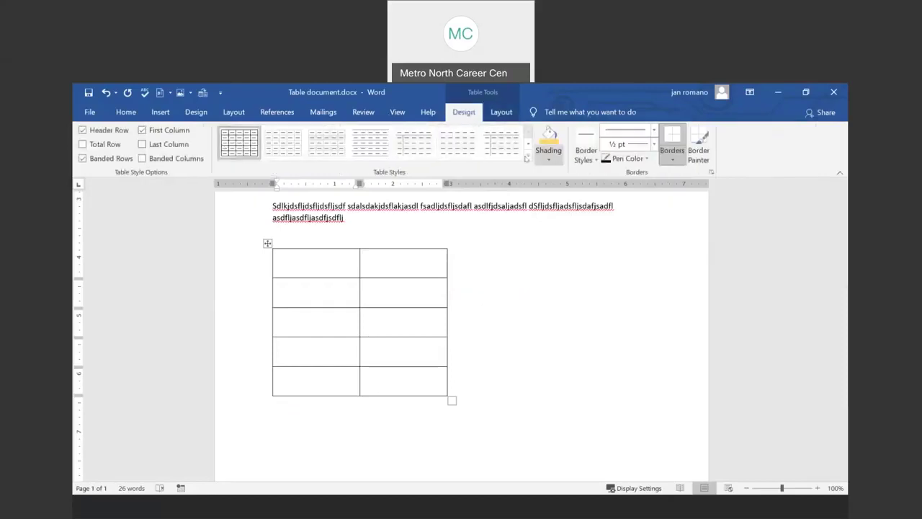
Browse the Table Styles gallery and Shading colours without applying any
click(527, 158)
scroll(523, 159, down, 3)
scroll(519, 159, up, 3)
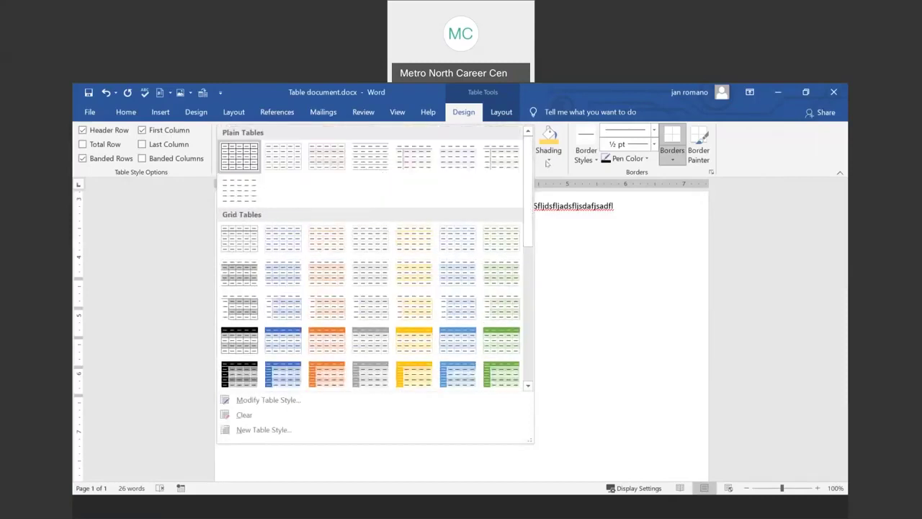
click(549, 162)
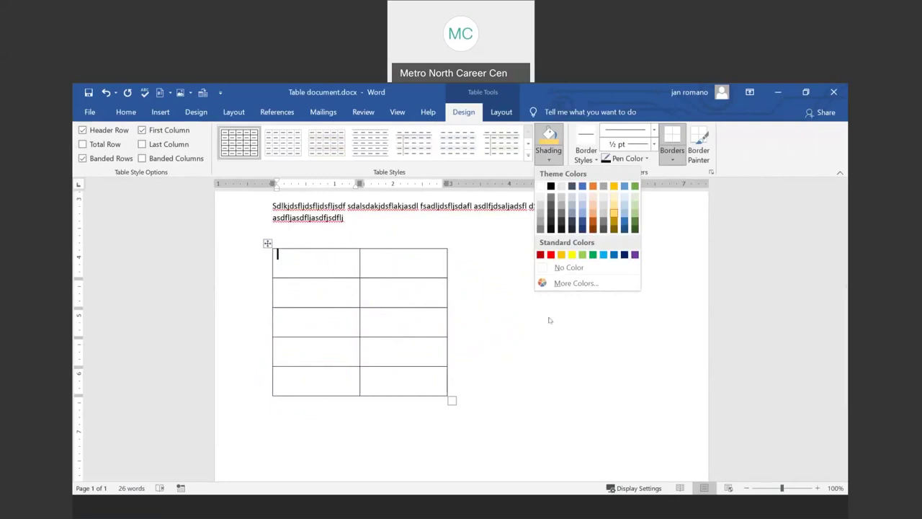
click(342, 270)
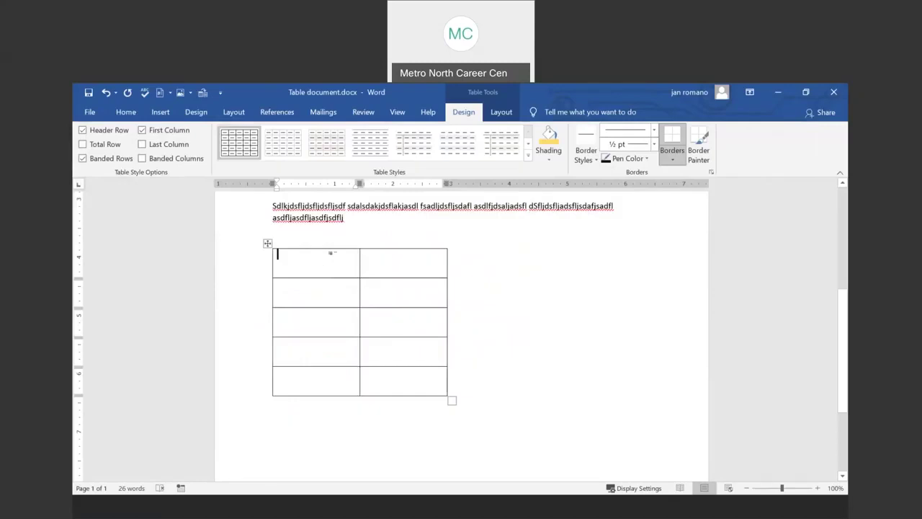
Type filler text into both cells of rows 1 and 2, with two lines in row 1's second cell
text(t)
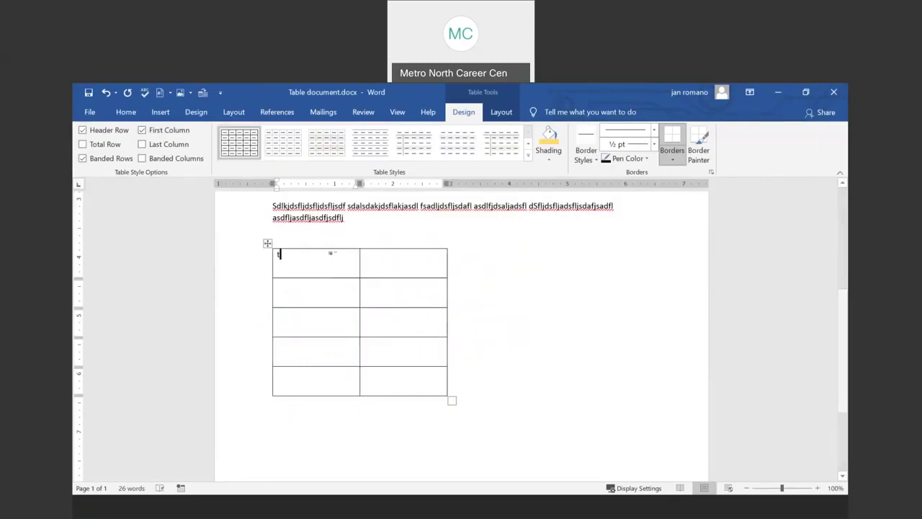
key(BackSpace)
text(sldfjlsdfjdsflkj)
key(Tab)
text(lsjlkjdsf a sdlkjsdf aslkjdsfalkjsd)
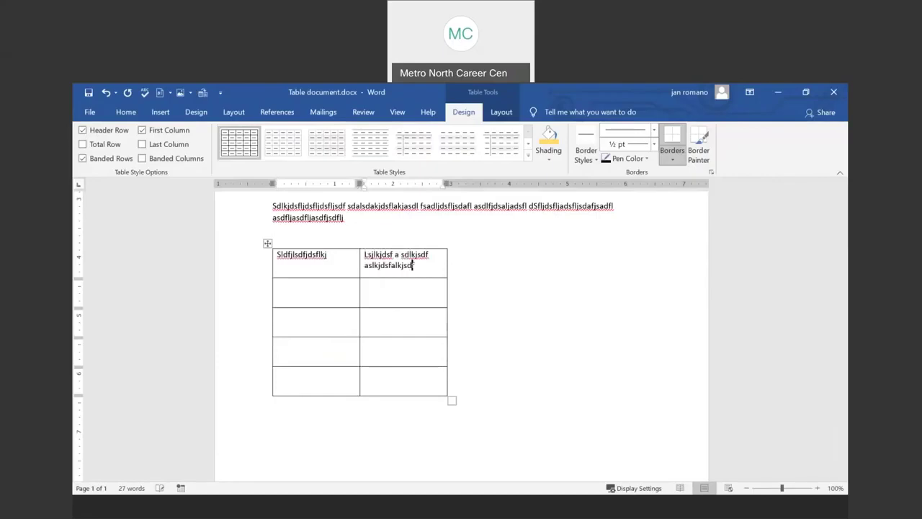
text(f)
key(Return)
text(asdlkjdfslkjsdfljsdflsdjflkjsdf)
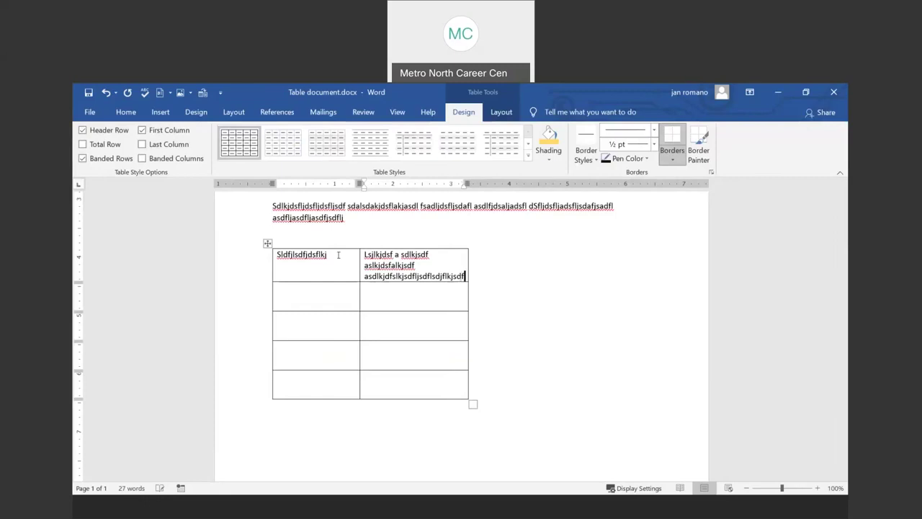
key(Tab)
text(Lksdjflkdsfj)
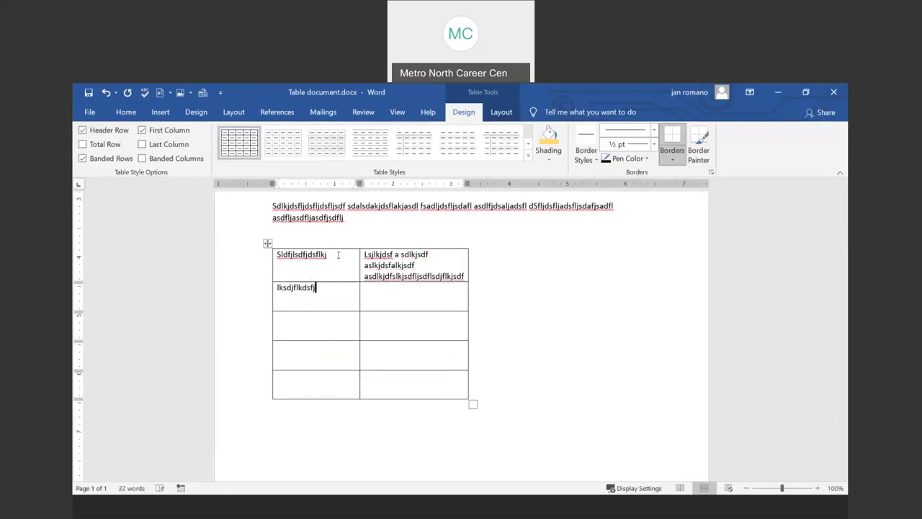
key(Tab)
text(saldsjfljdfs)
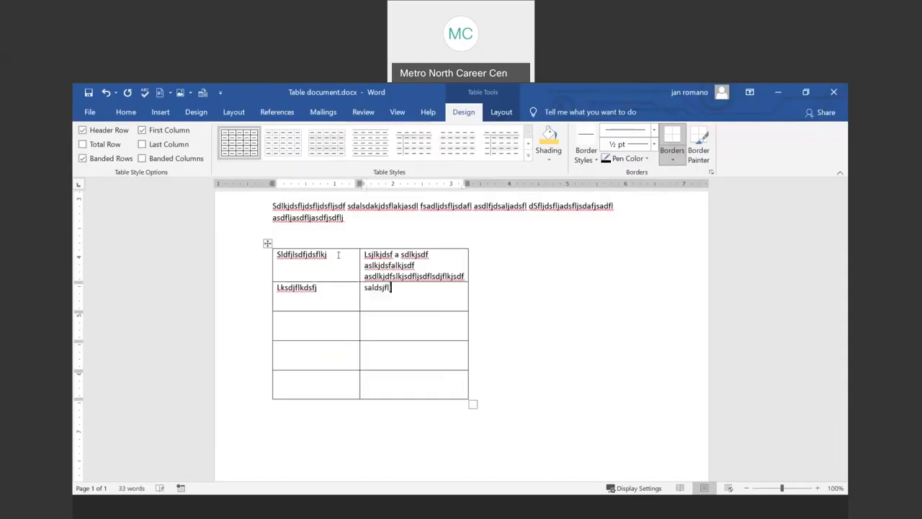
Apply bullets to both cells of the table's second row
click(216, 295)
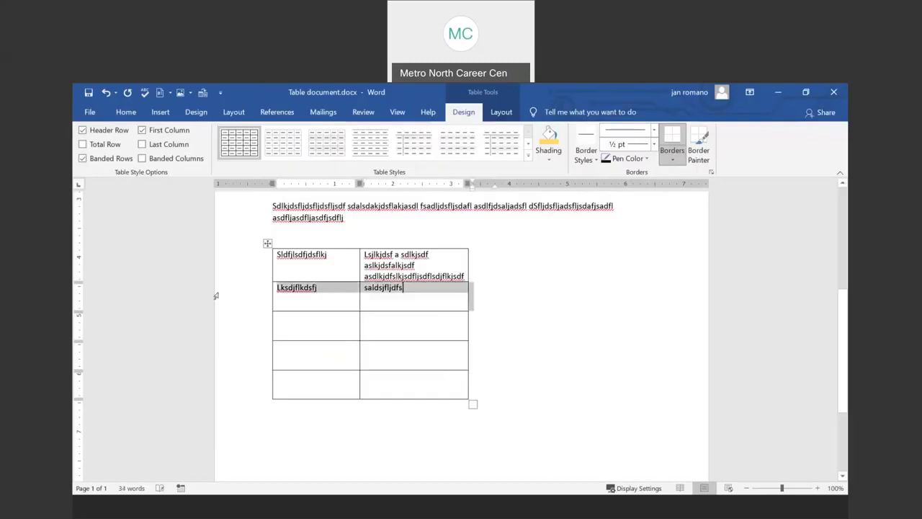
click(125, 111)
click(341, 135)
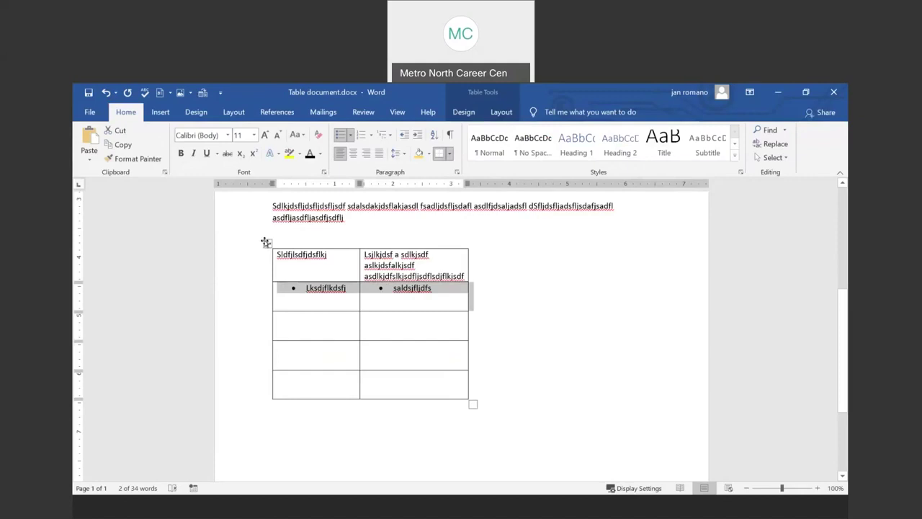
click(373, 359)
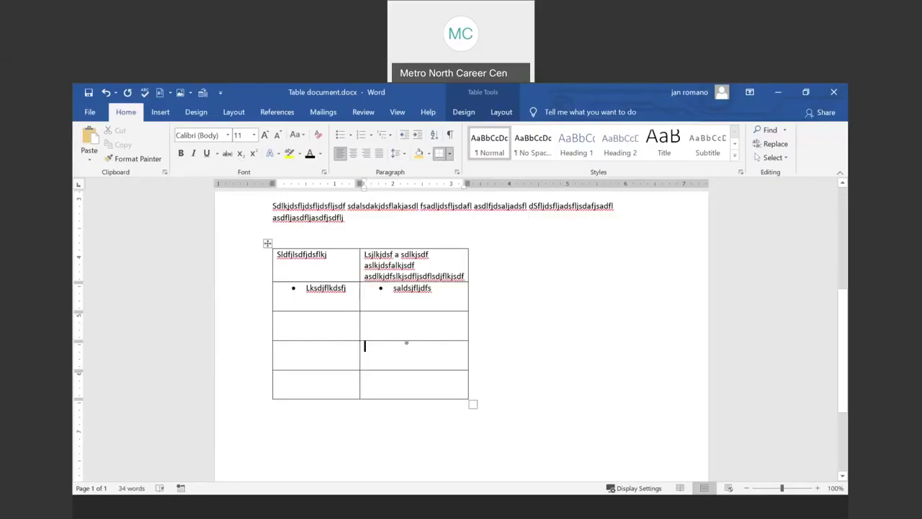
click(508, 114)
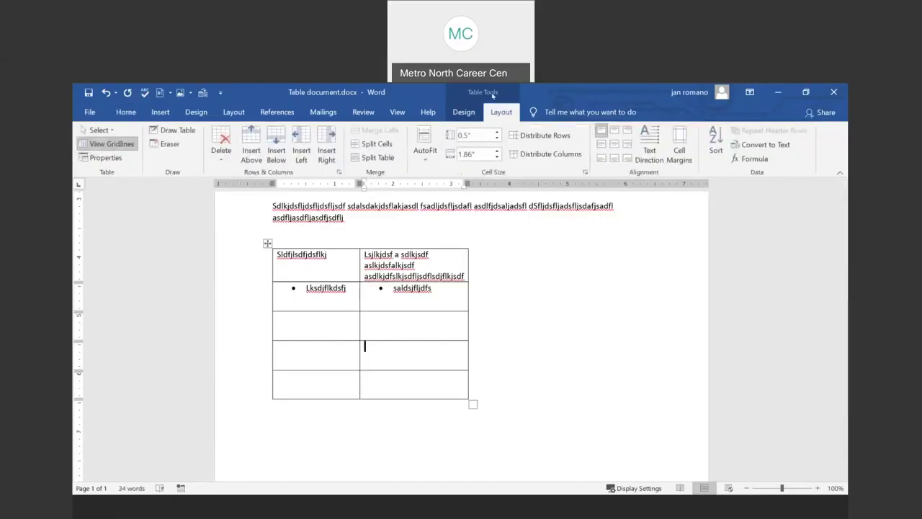
click(463, 112)
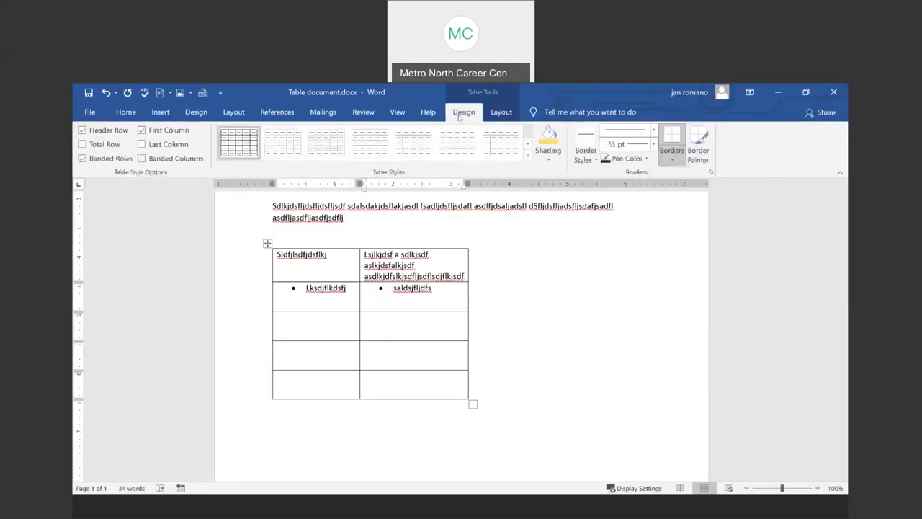
Apply the blue Grid Table style with blue header row and banded light-blue rows
click(528, 154)
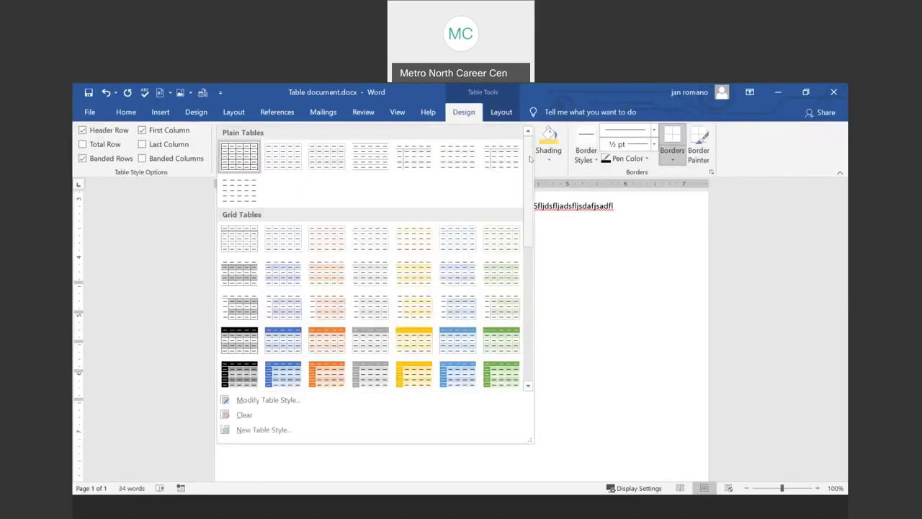
click(462, 332)
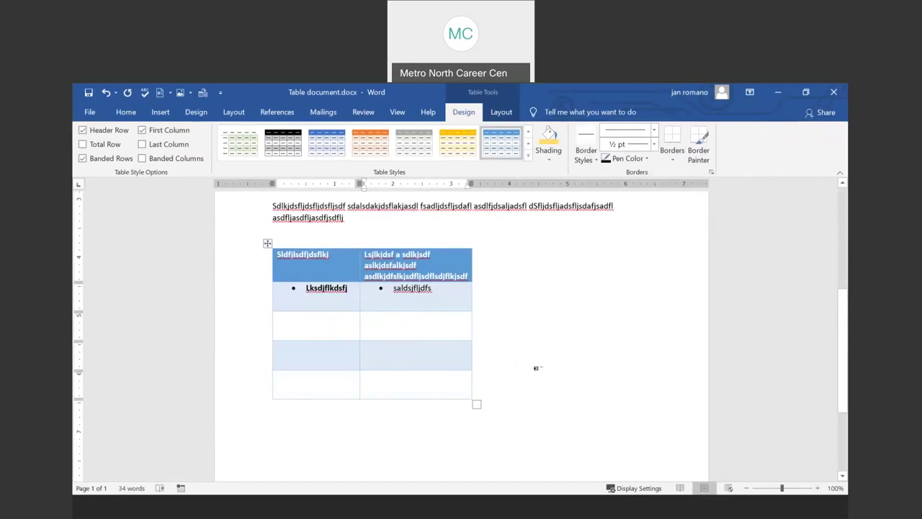
scroll(507, 351, up, 6)
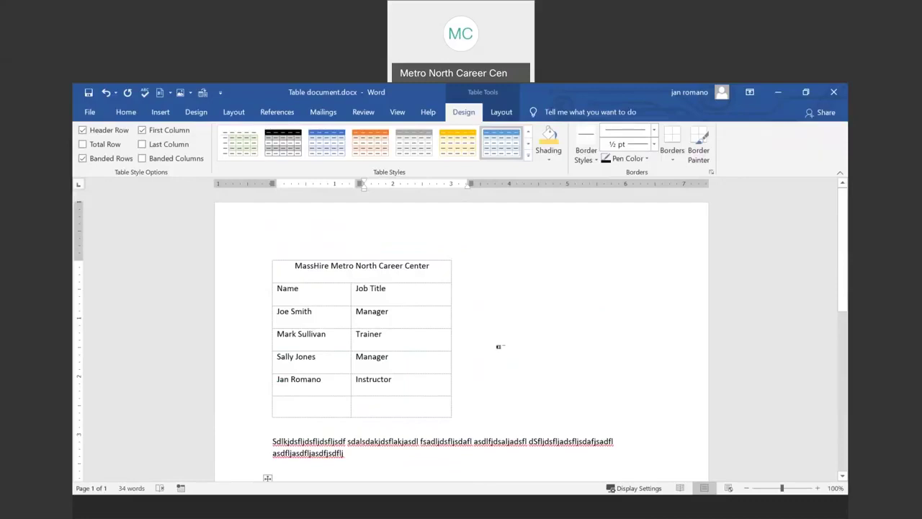
Turn on View Gridlines from the Borders menu, then switch to the PowerPoint slide show
click(394, 317)
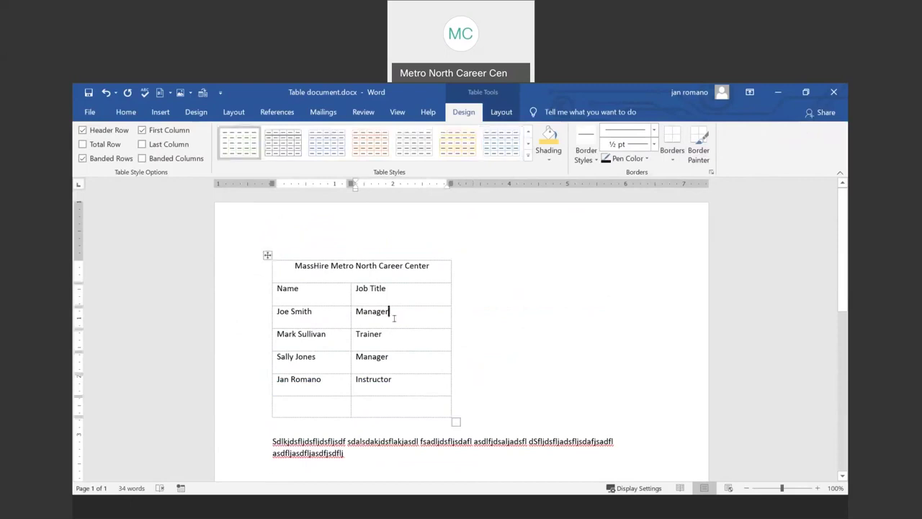
click(672, 157)
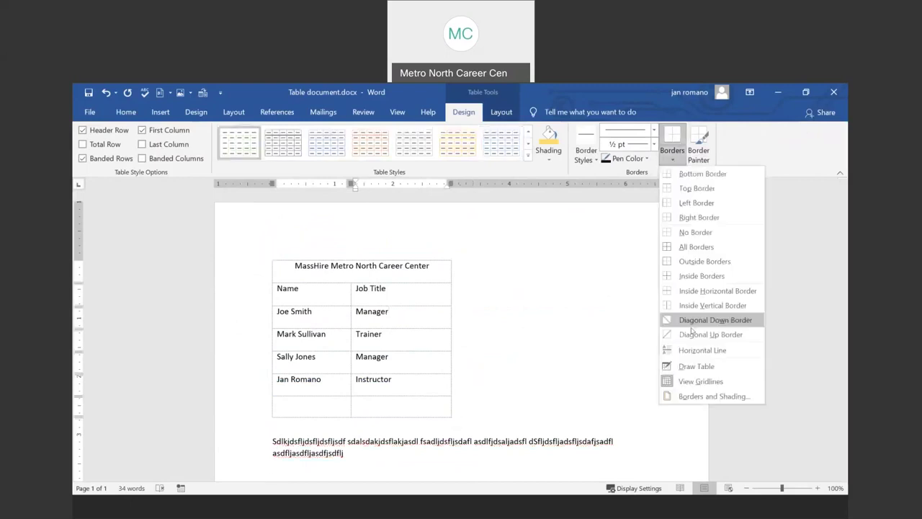
click(693, 383)
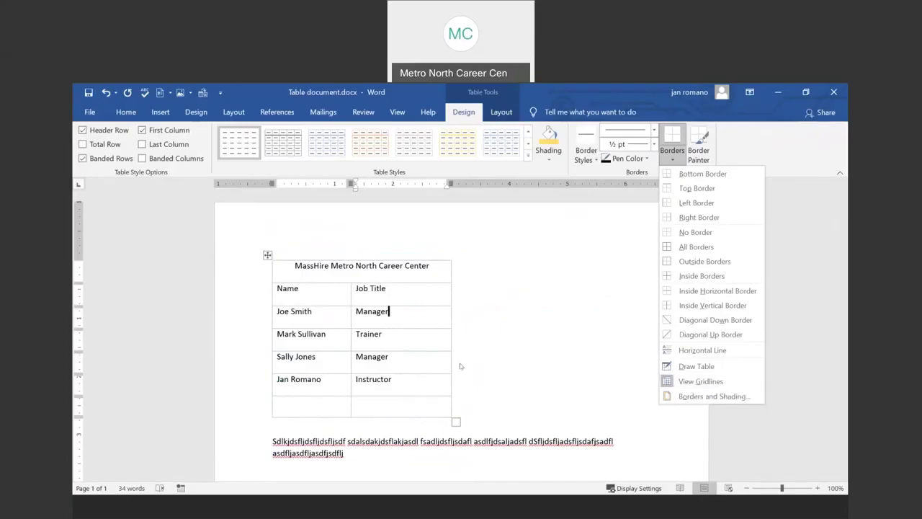
click(560, 287)
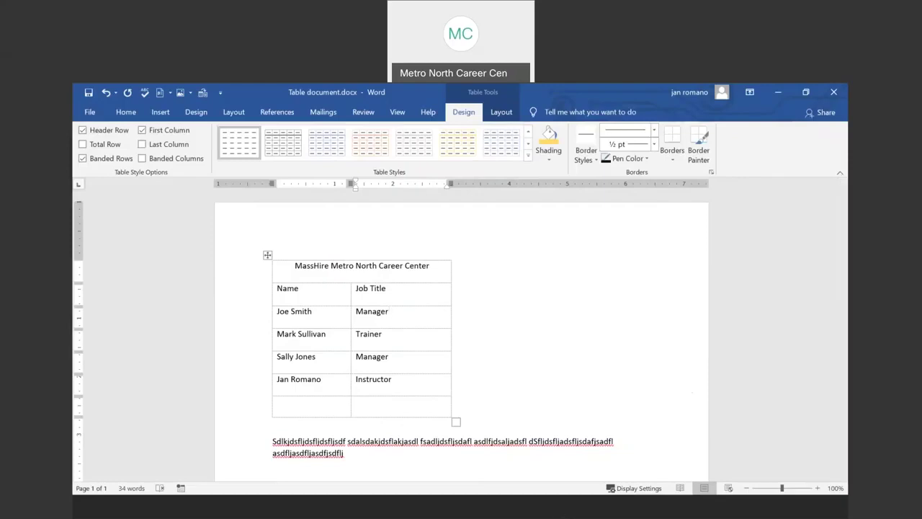
key(alt+Tab)
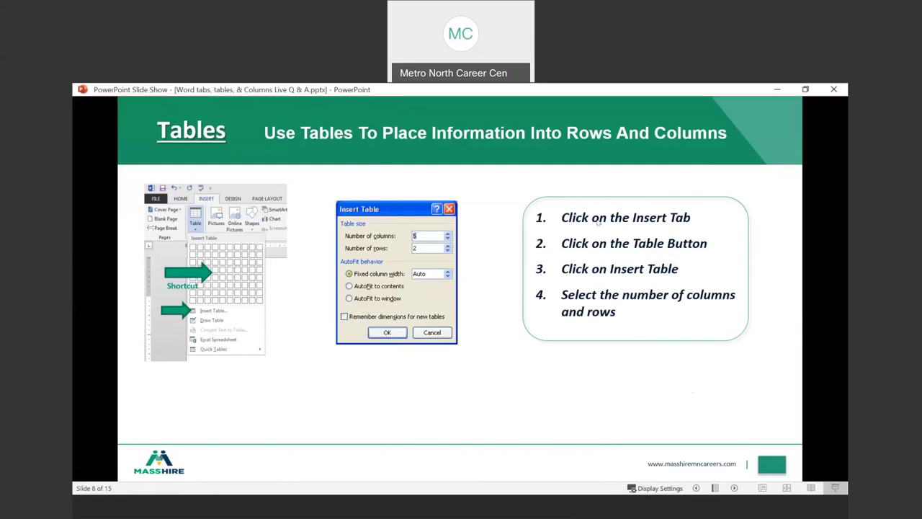
Advance to the Table Tools Design and Layout slides, then return to Word
click(494, 345)
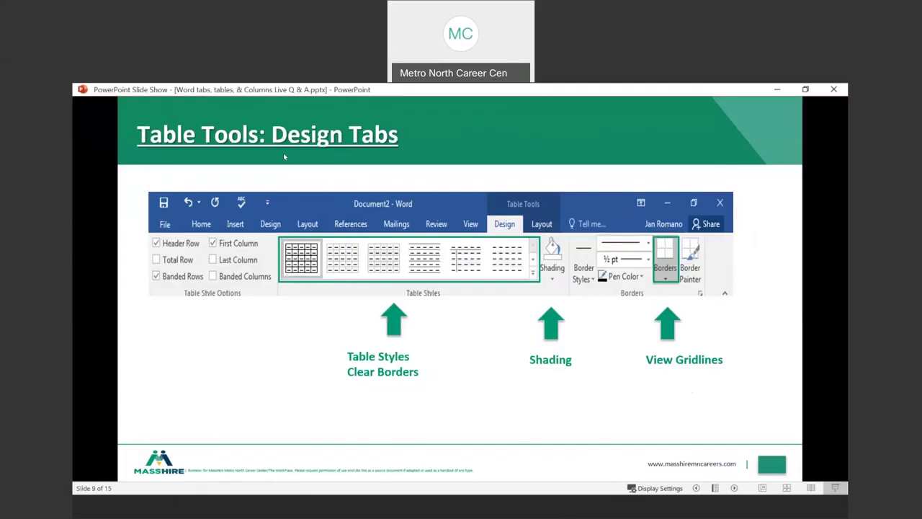
click(376, 205)
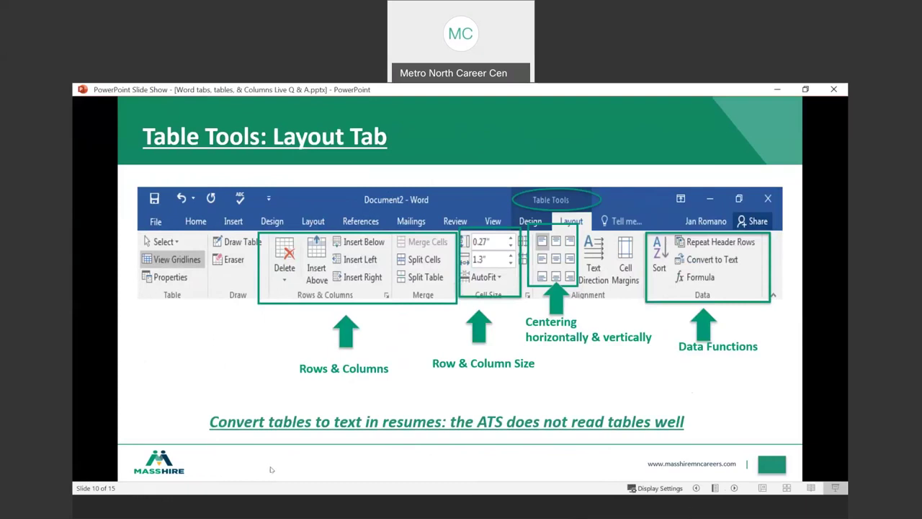
key(alt+Tab)
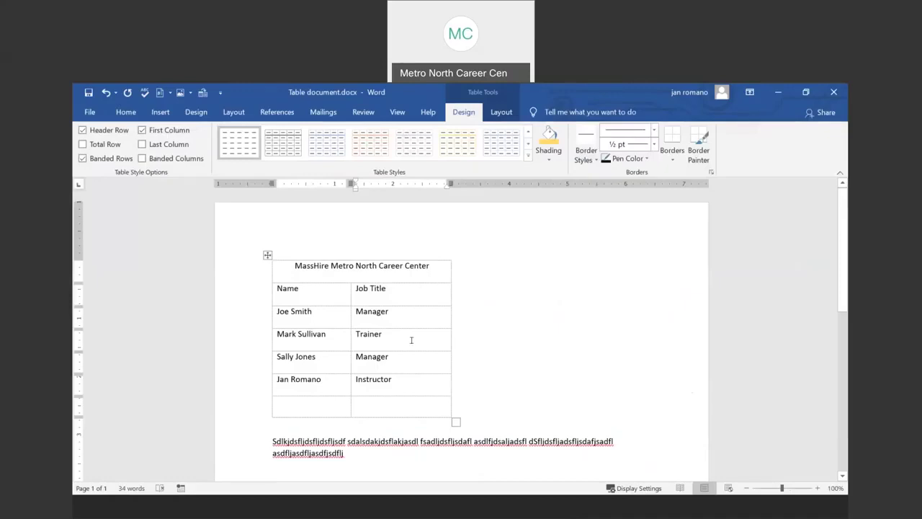
Apply the Table Grid style and insert a new column right of Job Title
click(294, 150)
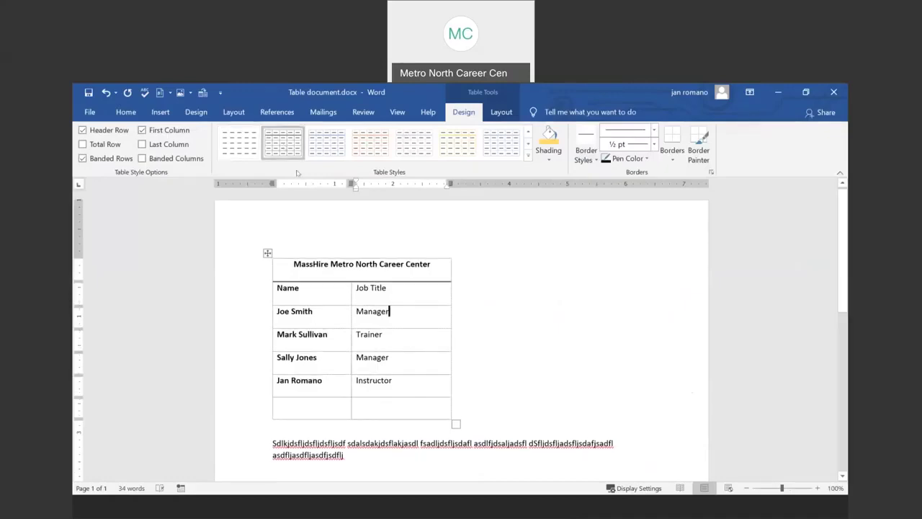
click(528, 154)
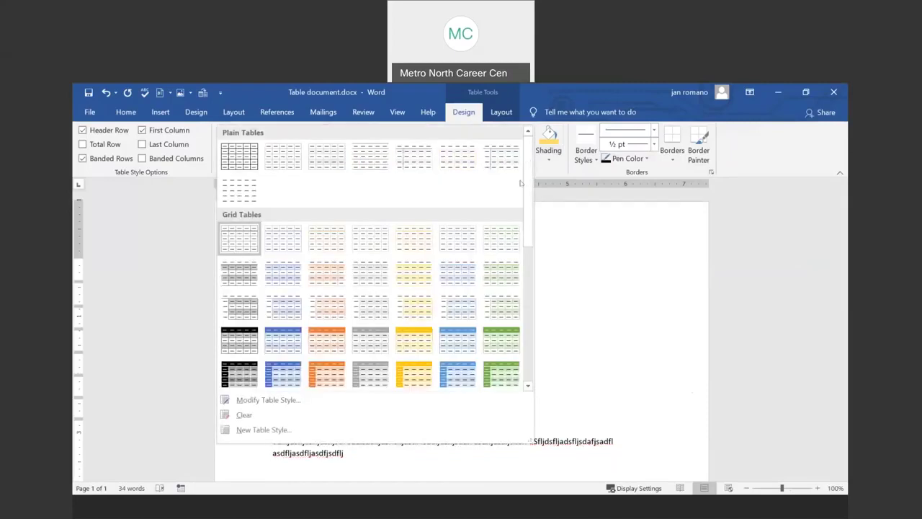
click(240, 155)
click(412, 297)
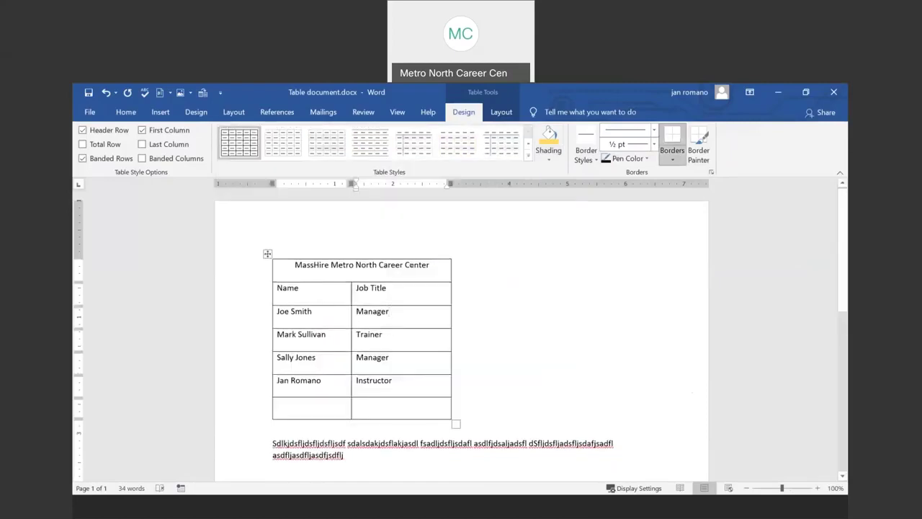
click(499, 113)
click(328, 153)
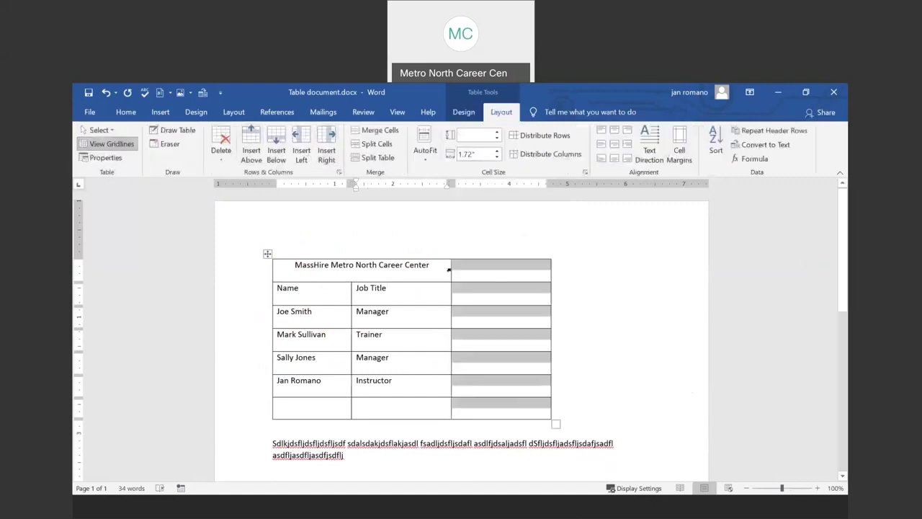
Merge the title row into one cell, add a Salary heading, and centre it
click(238, 272)
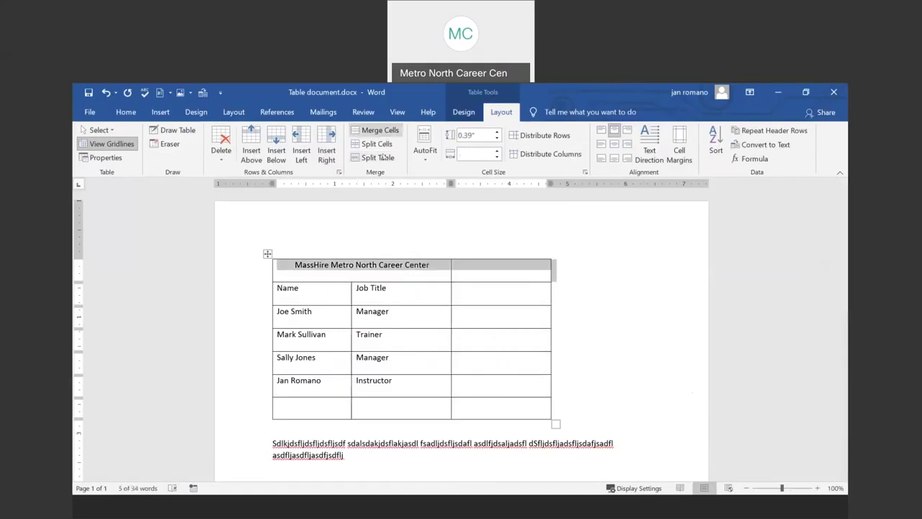
click(380, 130)
click(474, 291)
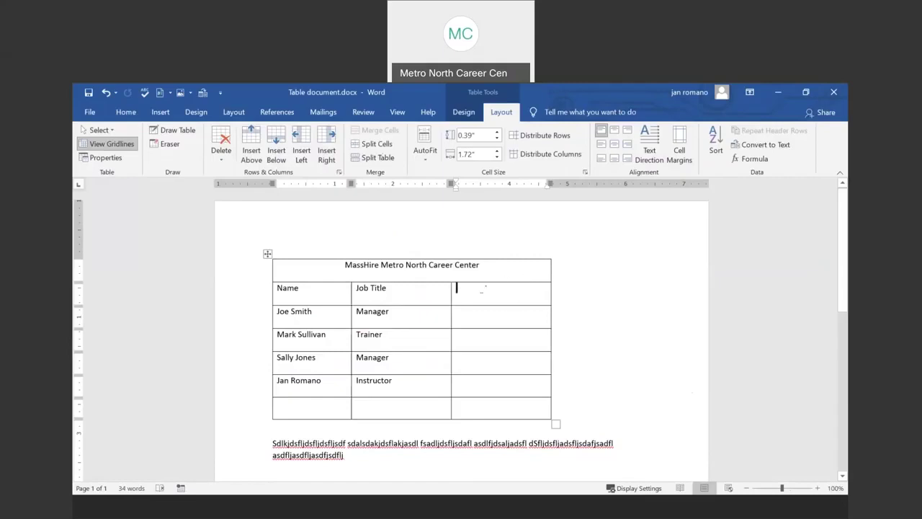
text(Salary)
drag(479, 288, 491, 417)
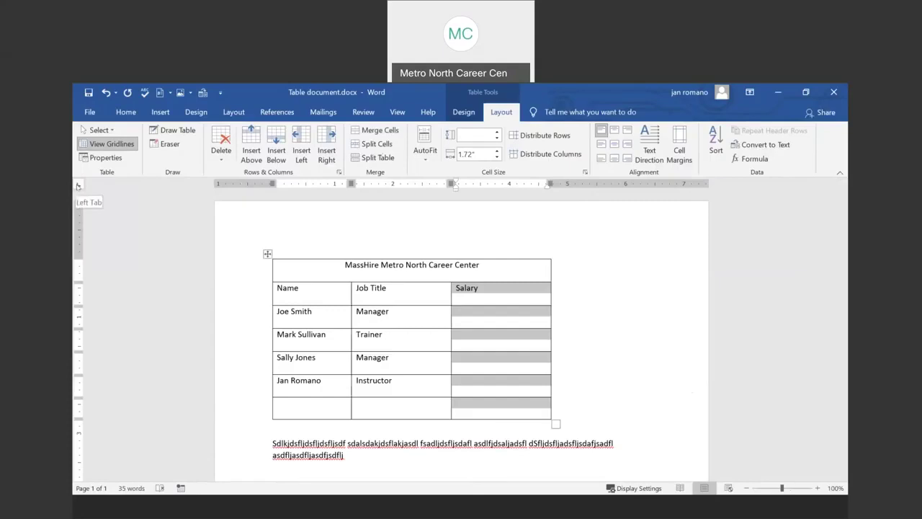
click(80, 186)
key(ctrl+e)
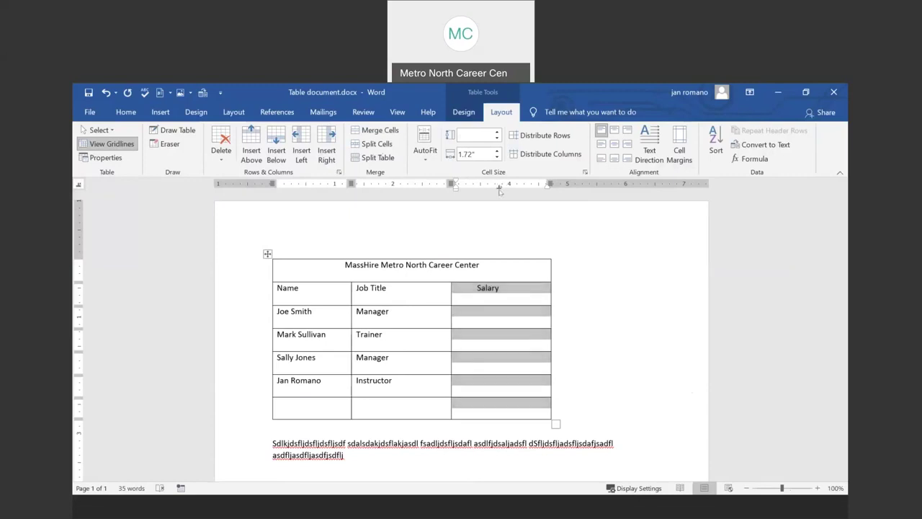
click(473, 316)
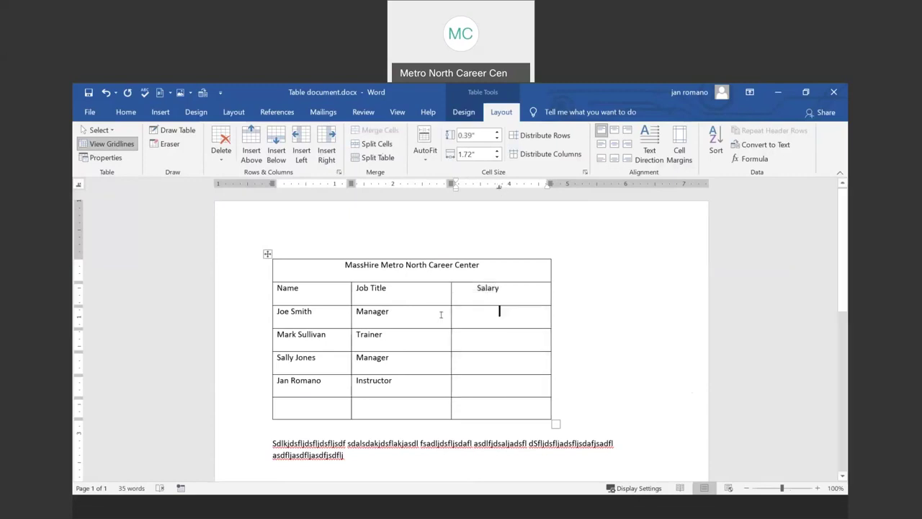
Type $36.50, $40.00, $25.00 and $20.00 into the four staff rows' Salary cells at the decimal tab
click(414, 311)
key(Tab)
key(ctrl+e)
text($3)
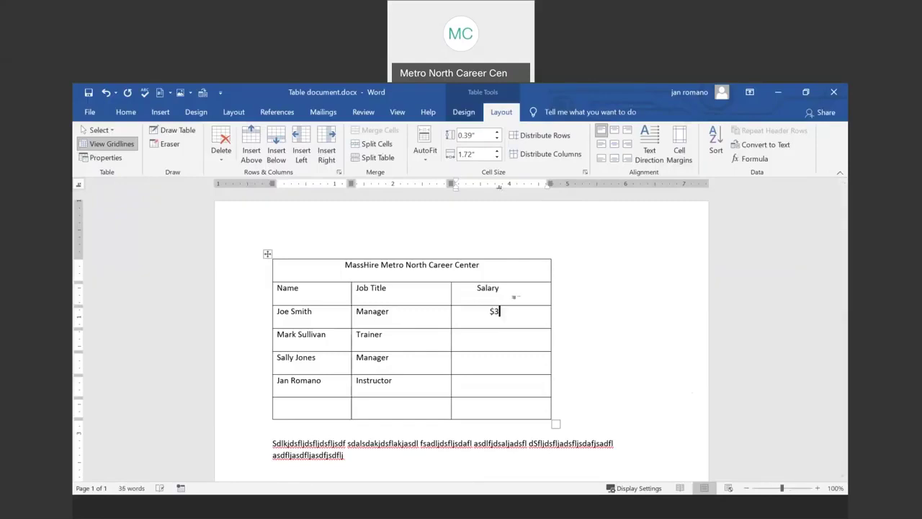
text(6.50)
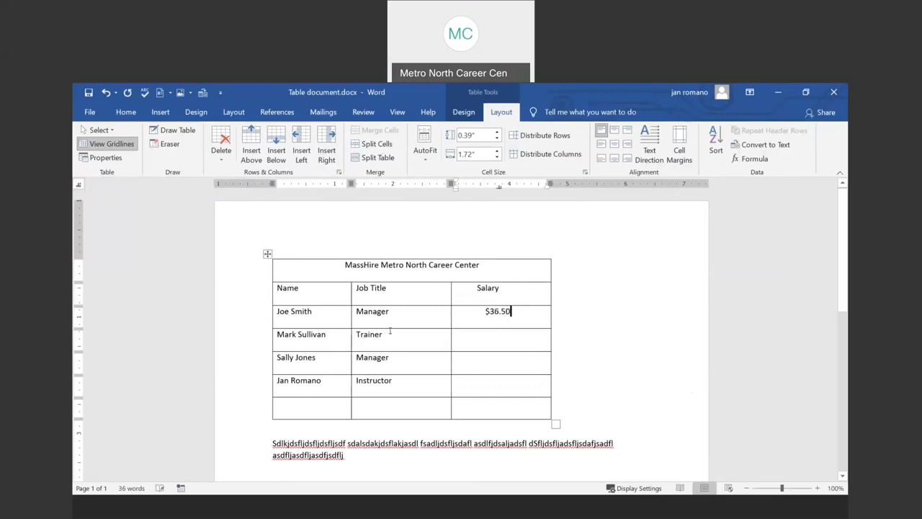
key(Down)
text($40.00)
key(Down)
text($25.00)
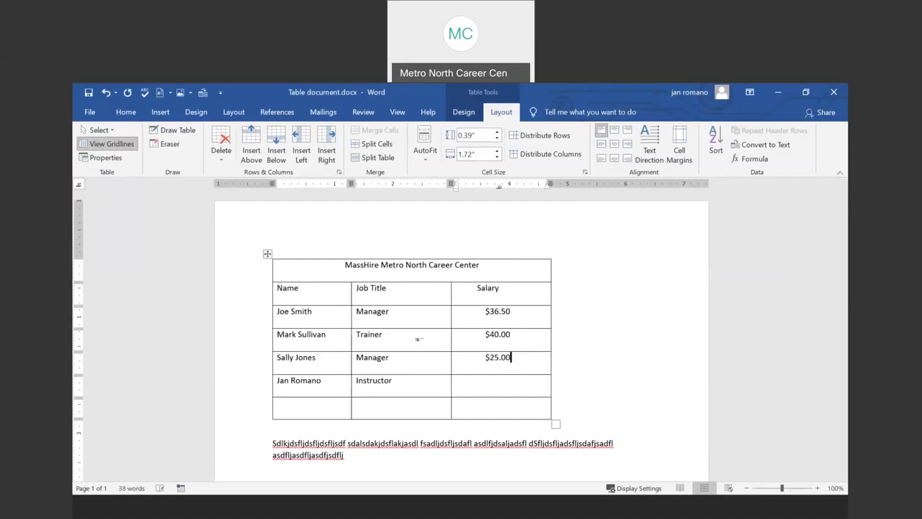
click(409, 377)
key(Tab)
text($20.00)
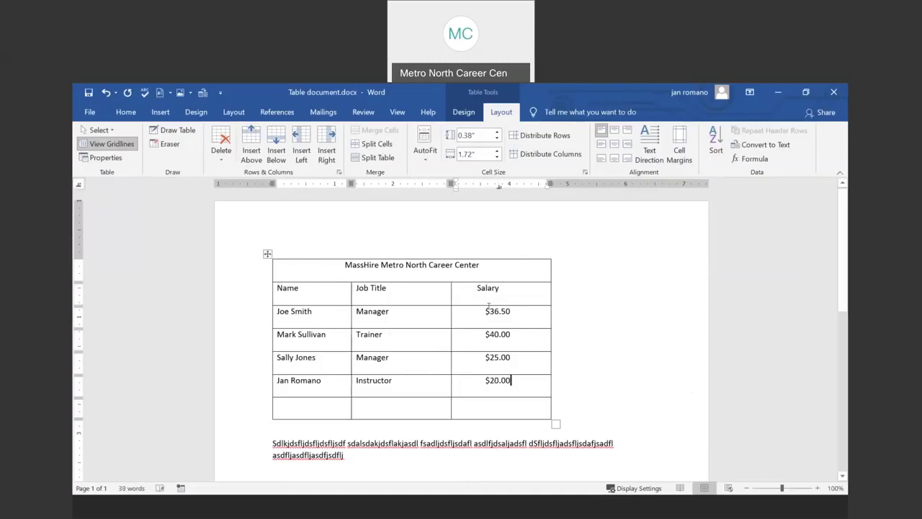
Check the amounts' decimal alignment, then move the PowerPoint show to the Newsletter-Style Columns slide
drag(482, 311, 530, 418)
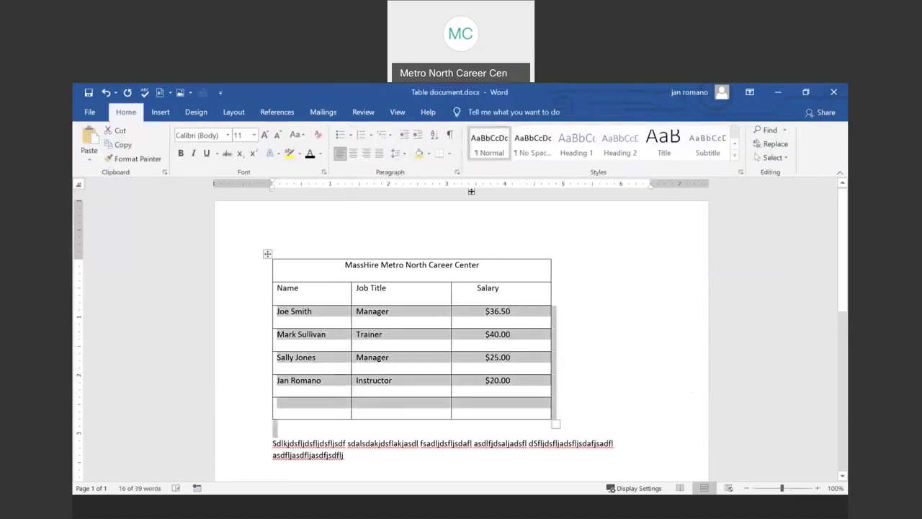
click(504, 190)
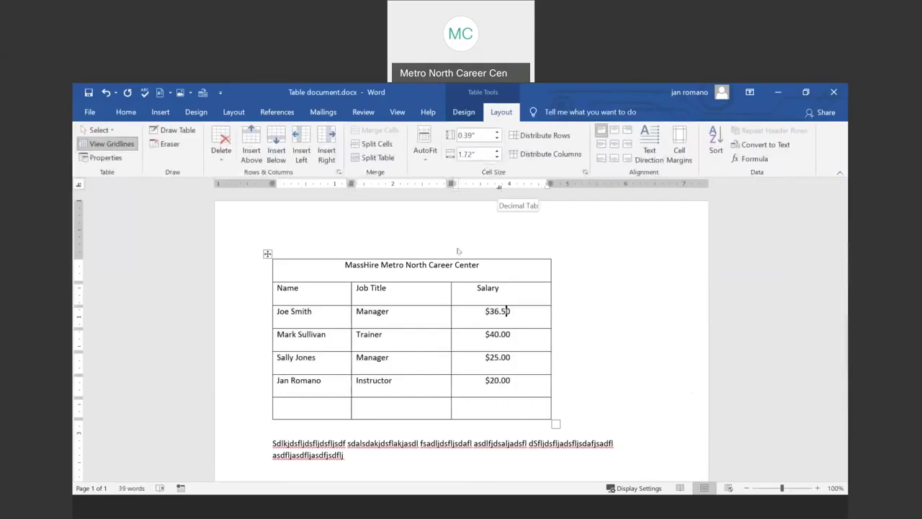
click(397, 310)
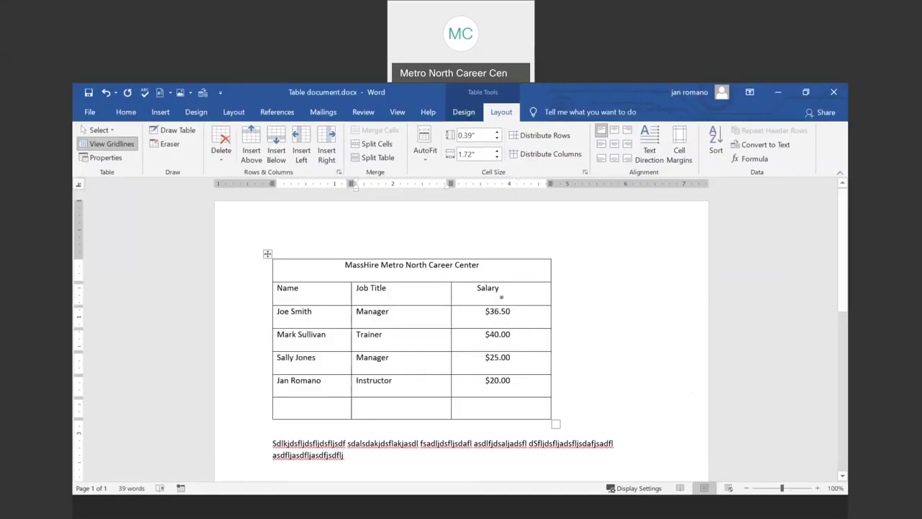
click(502, 311)
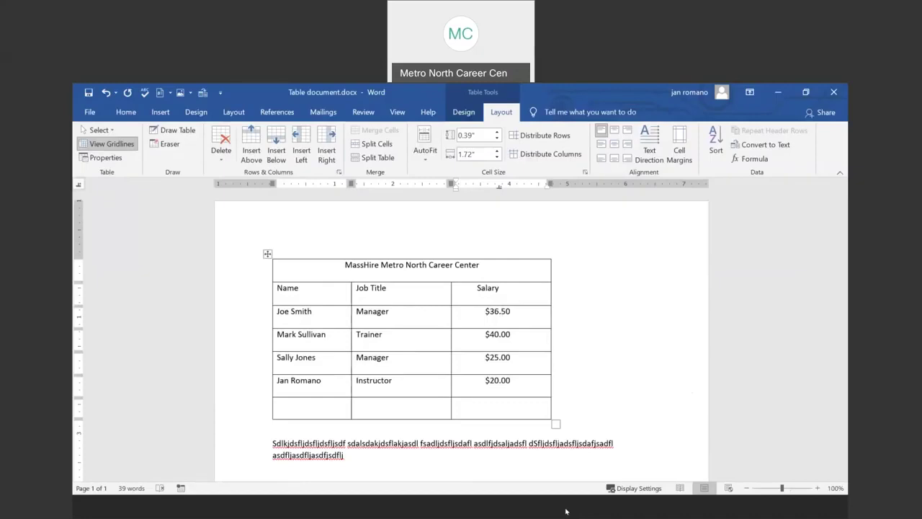
key(alt+Tab)
key(Right)
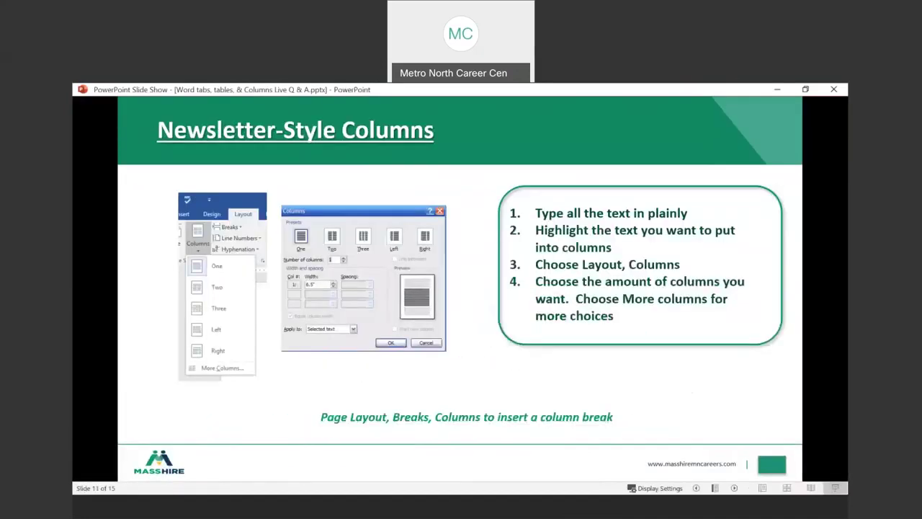
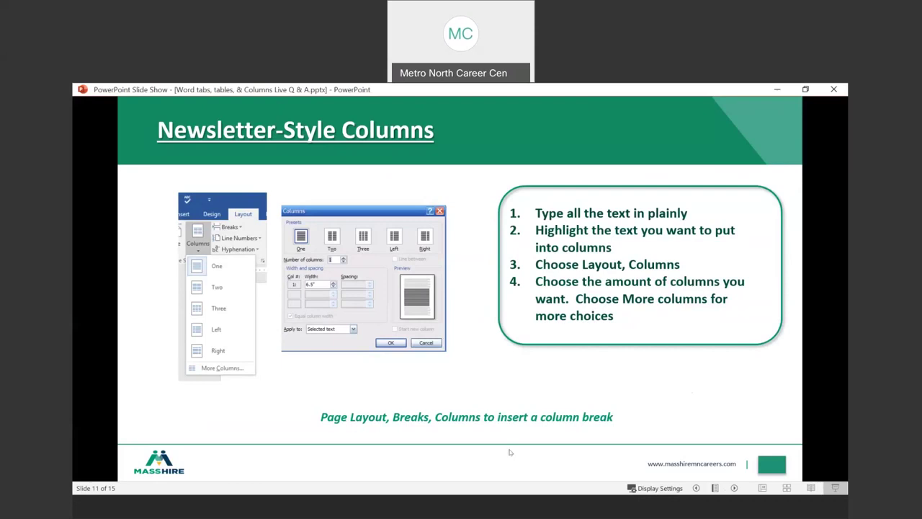
Switch from the PowerPoint slide show to Column document.docx in Word
key(alt+Tab)
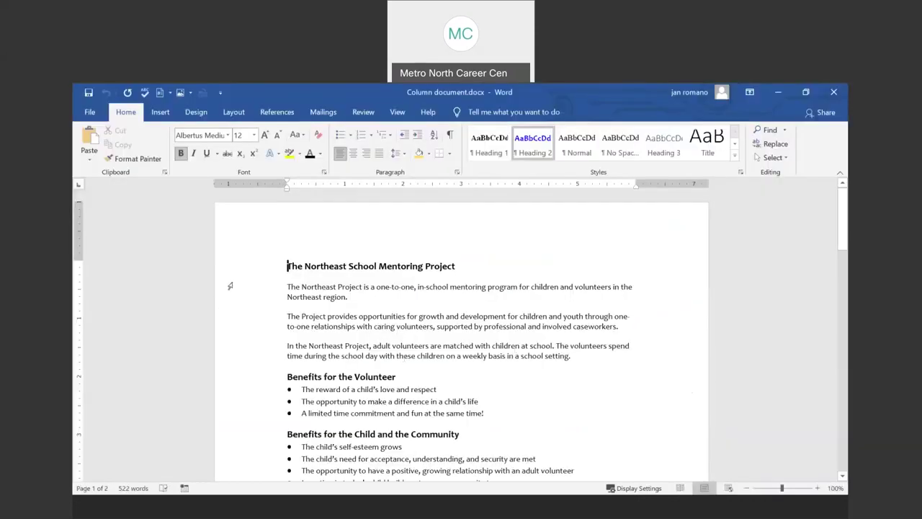
Set the first three body paragraphs in two columns with a line between them
double_click(230, 287)
drag(229, 331, 229, 359)
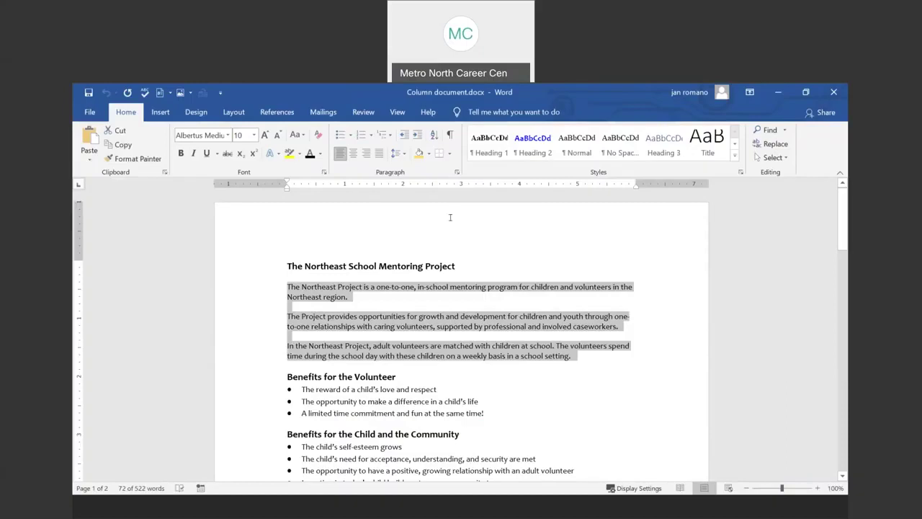
click(235, 113)
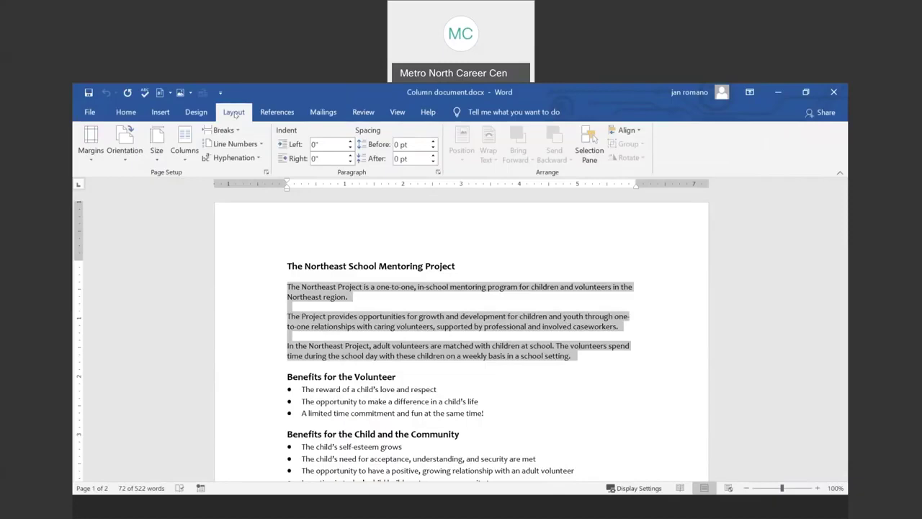
click(187, 149)
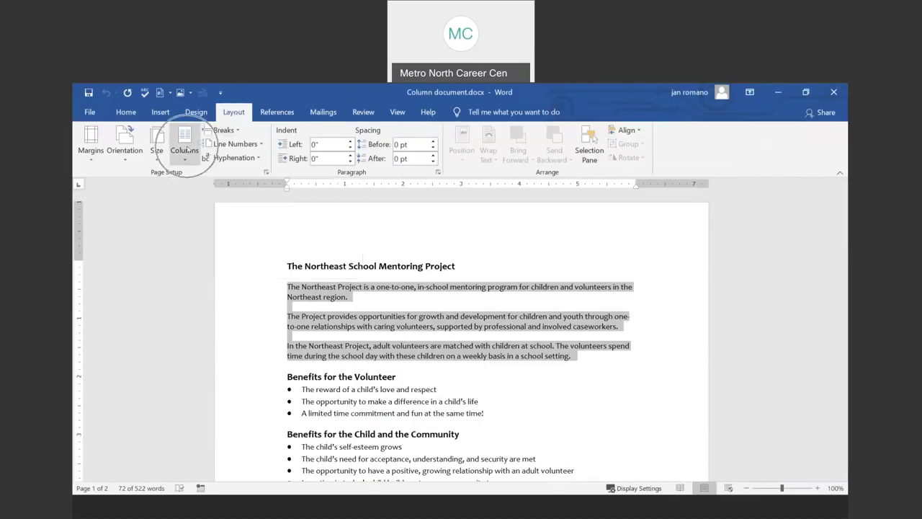
click(187, 149)
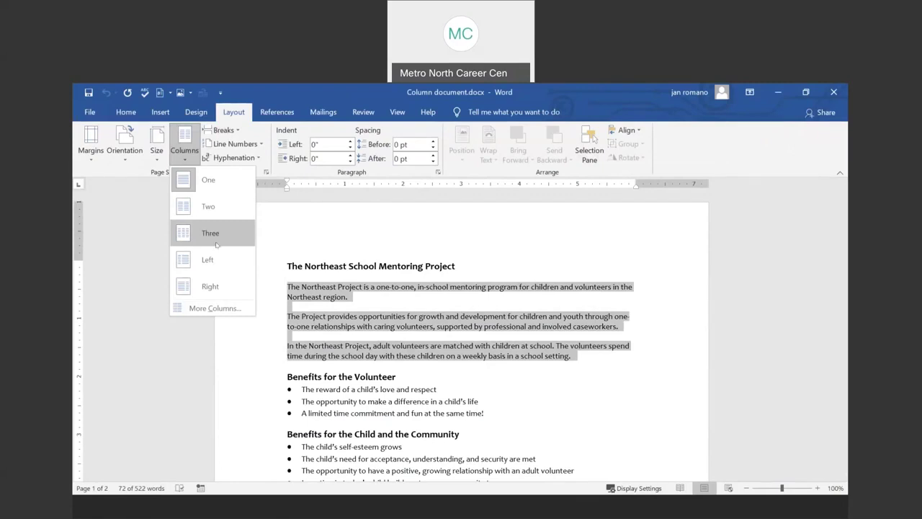
click(225, 309)
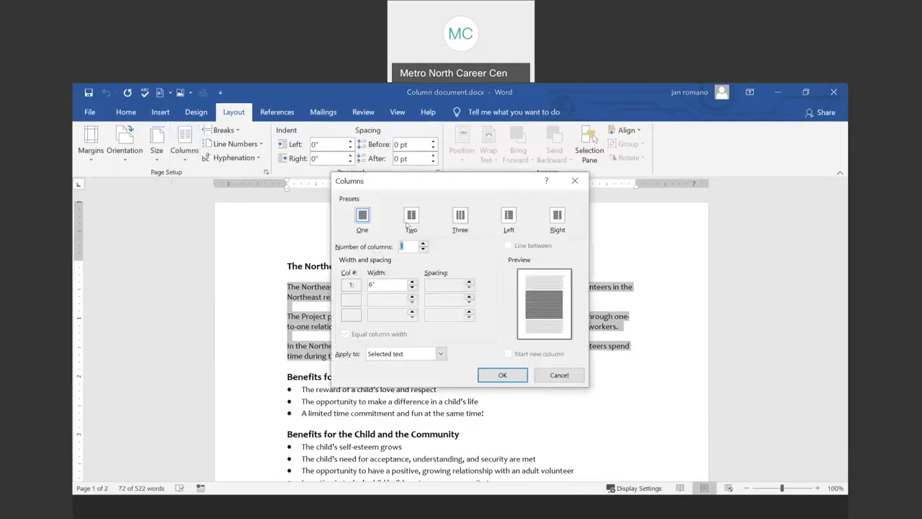
click(416, 218)
click(402, 245)
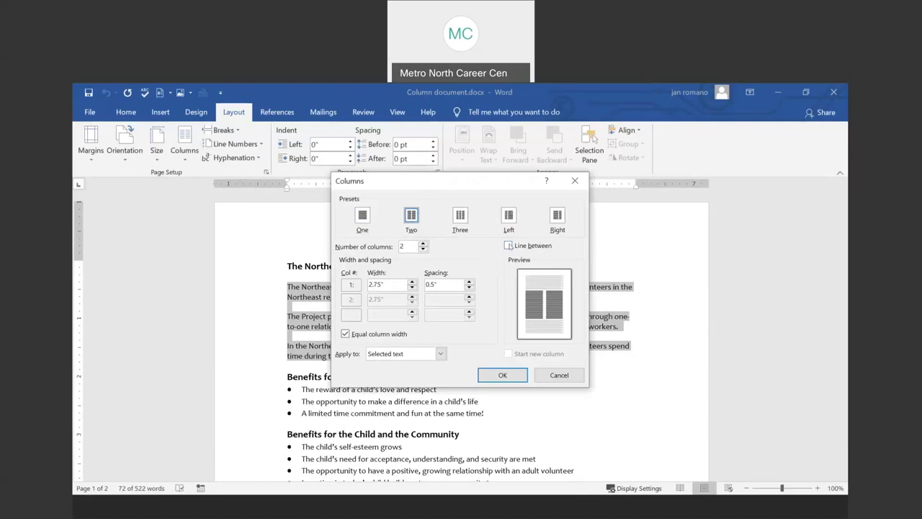
click(509, 246)
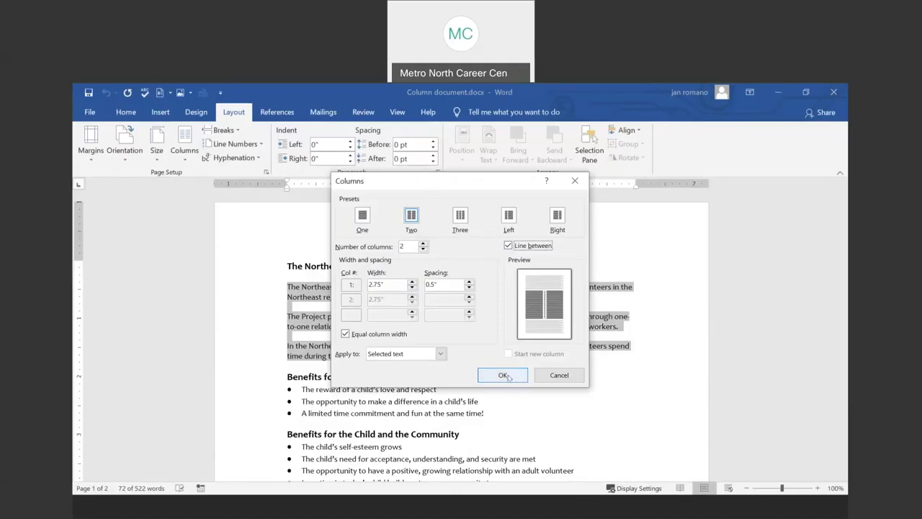
click(503, 375)
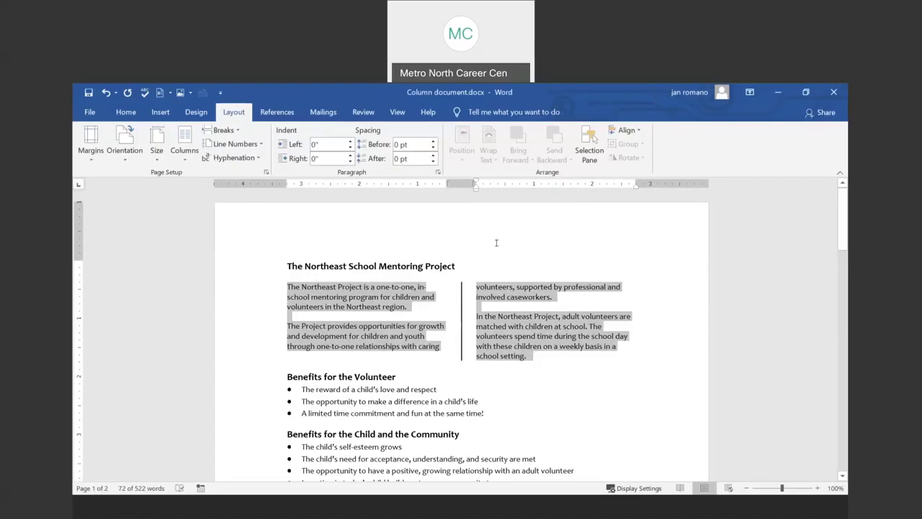
Undo the two-column layout and review the single-column text, returning to the heading
drag(233, 286, 521, 359)
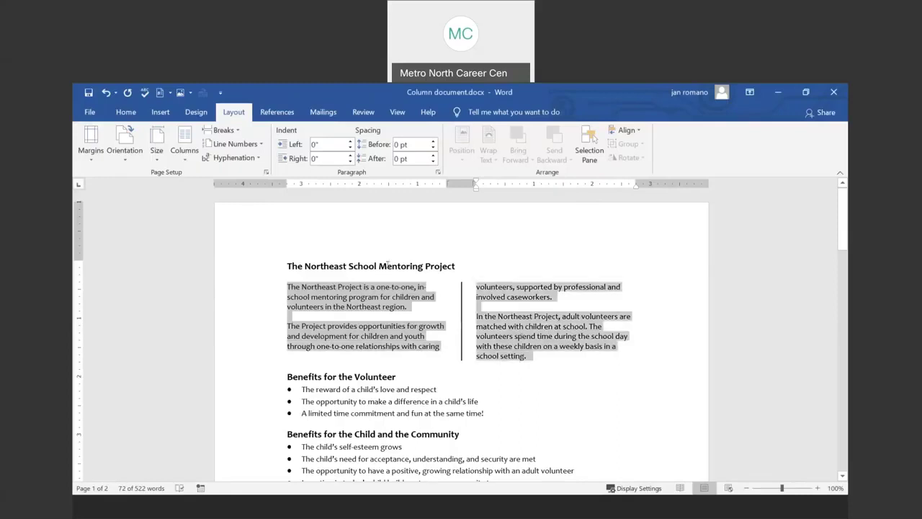
click(106, 93)
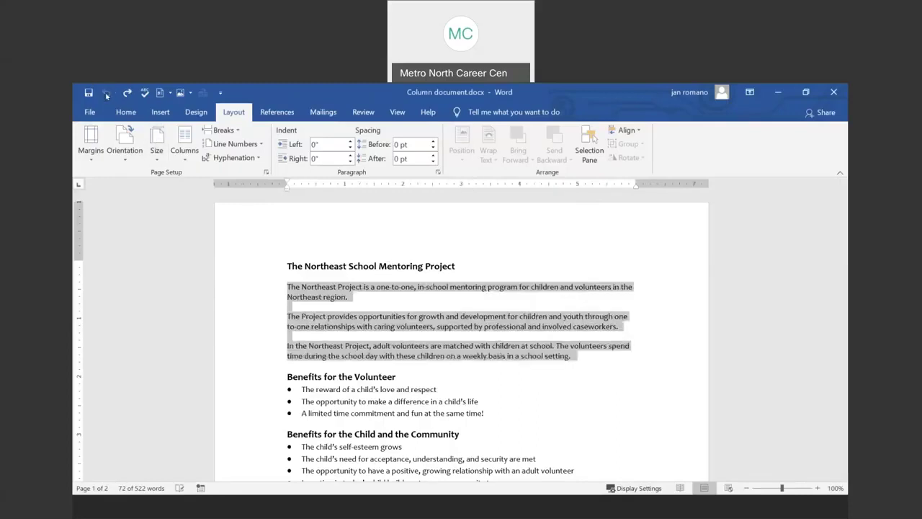
click(286, 266)
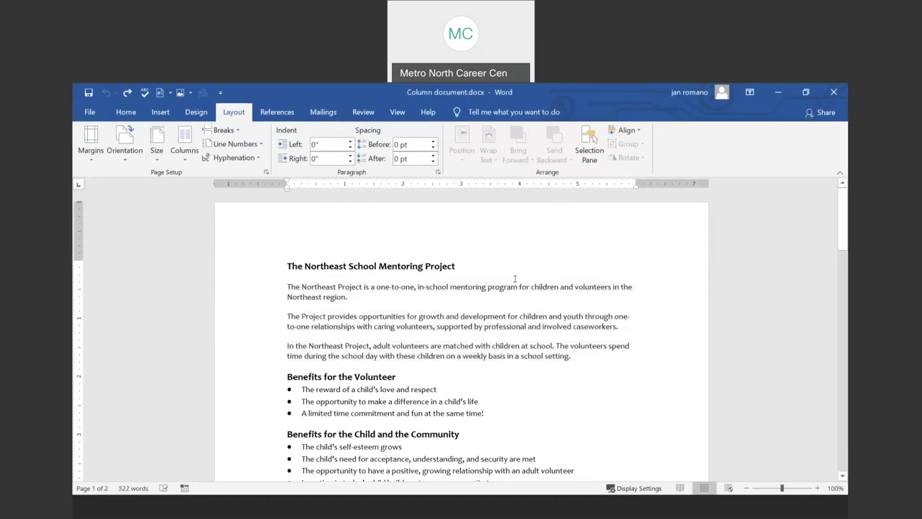
scroll(504, 274, down, 2)
scroll(470, 272, down, 8)
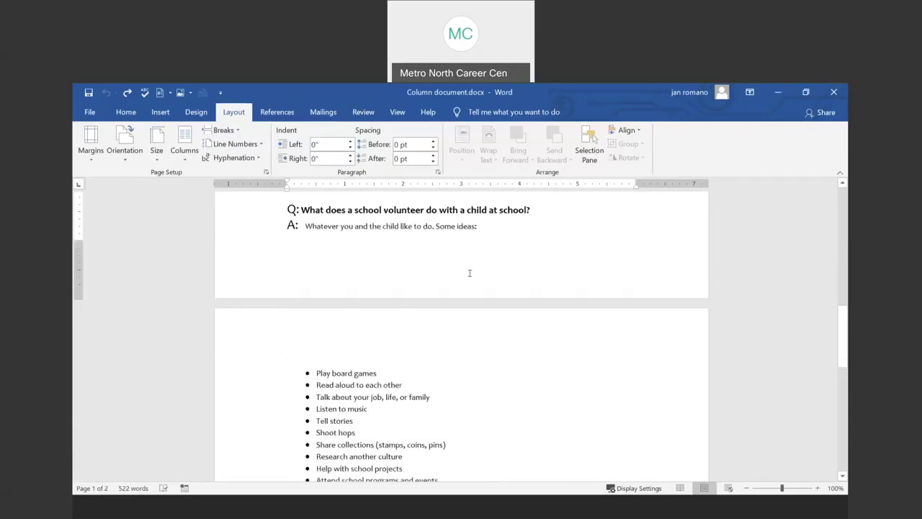
scroll(470, 272, down, 10)
scroll(470, 273, up, 20)
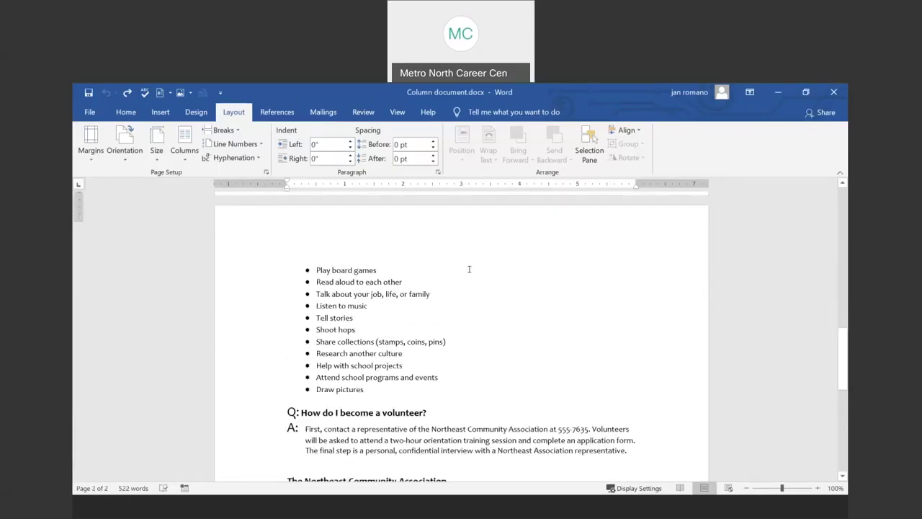
click(286, 263)
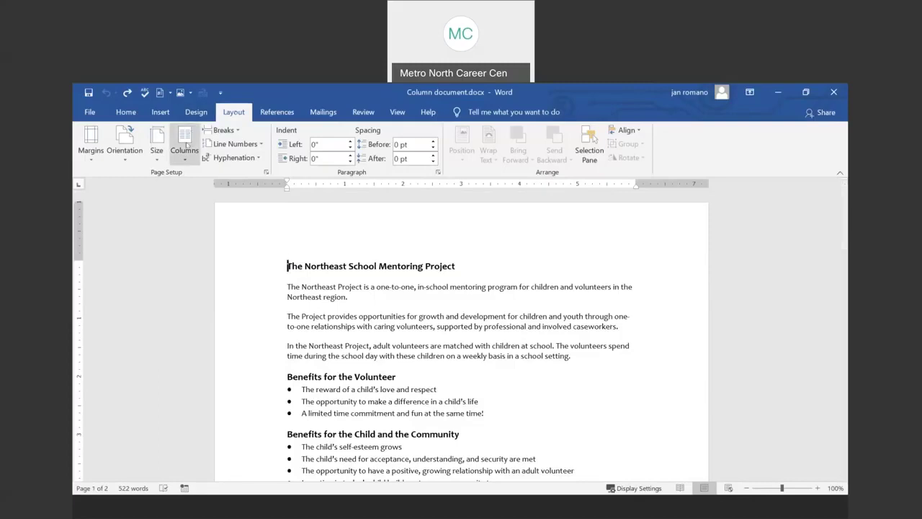
Apply the Two columns preset to the whole document
click(185, 146)
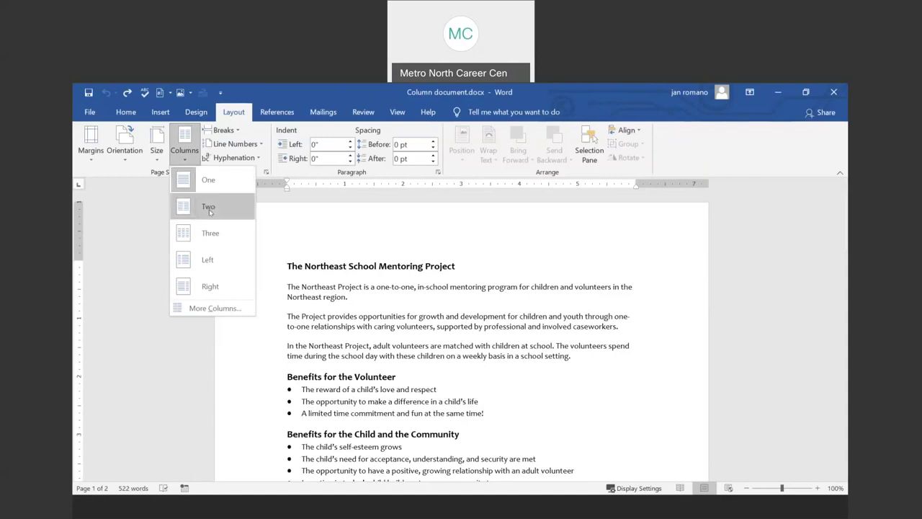
click(208, 209)
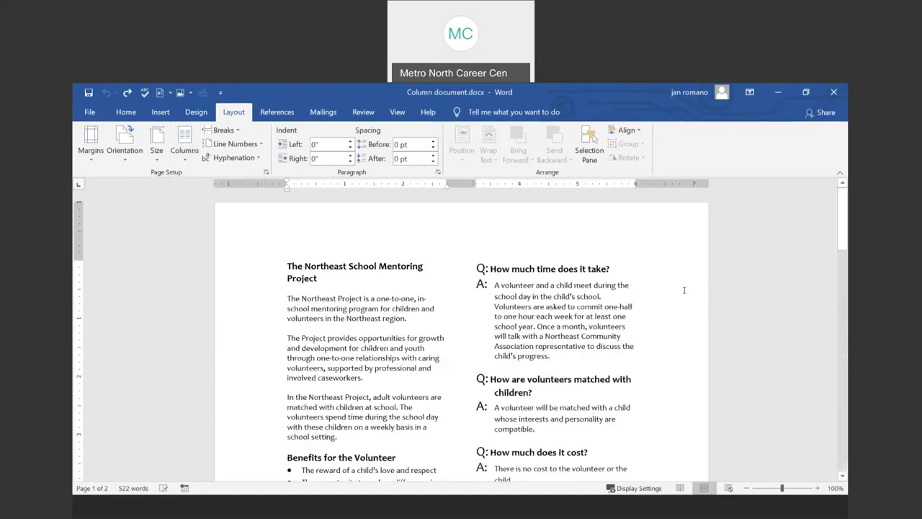
scroll(672, 297, down, 2)
scroll(671, 296, up, 2)
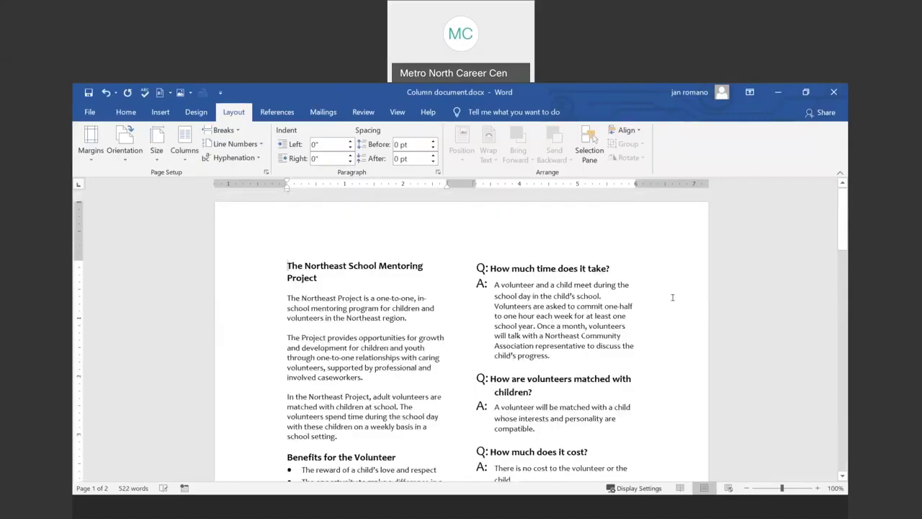
Add a line between the columns, applied to the whole document
click(184, 141)
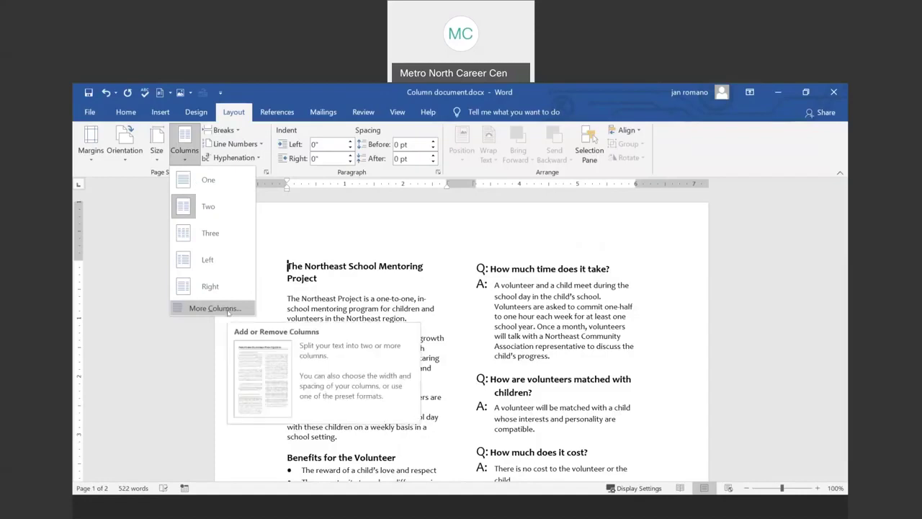
click(227, 310)
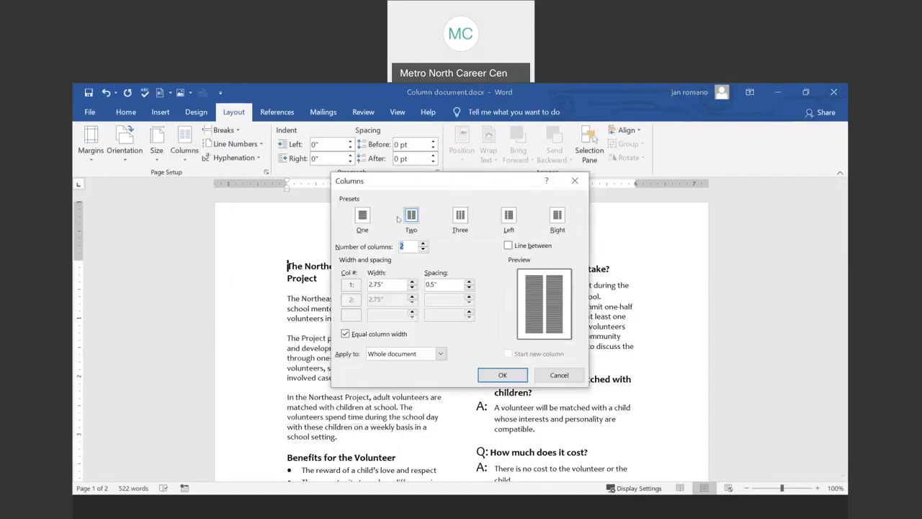
click(510, 246)
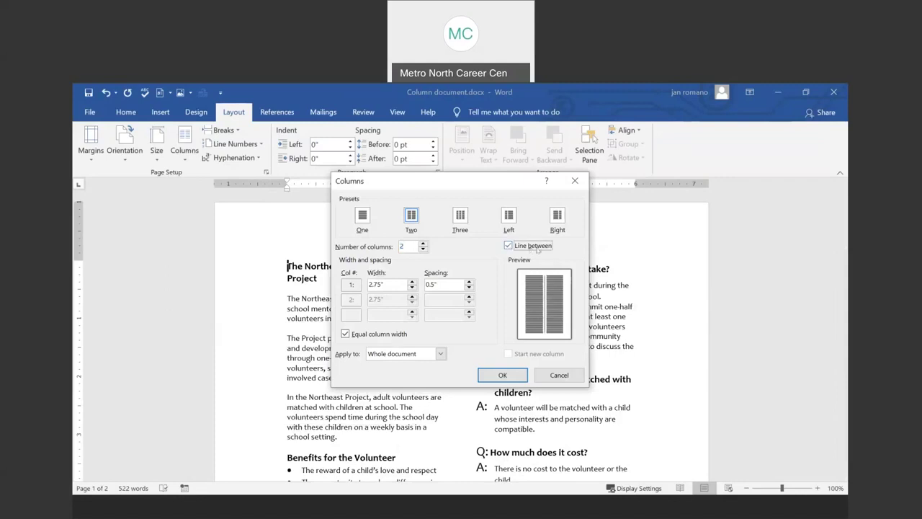
click(388, 362)
click(388, 361)
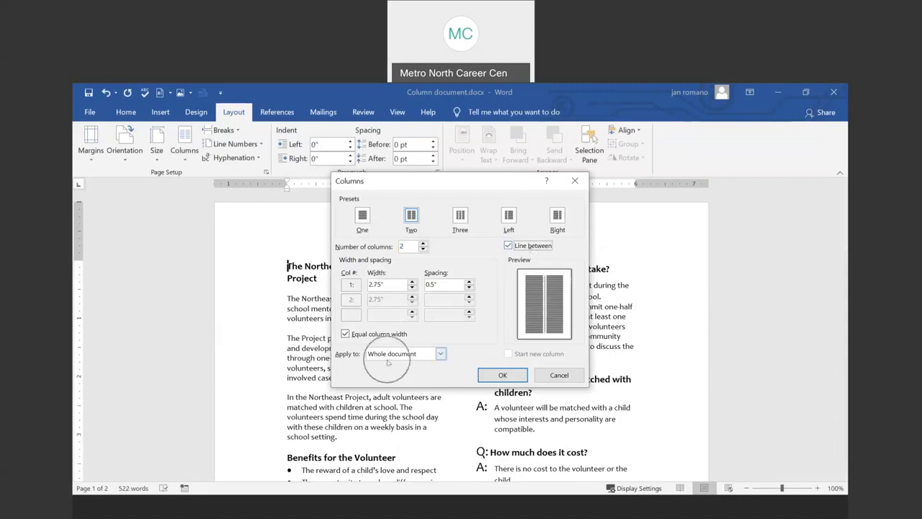
click(502, 376)
scroll(595, 296, down, 4)
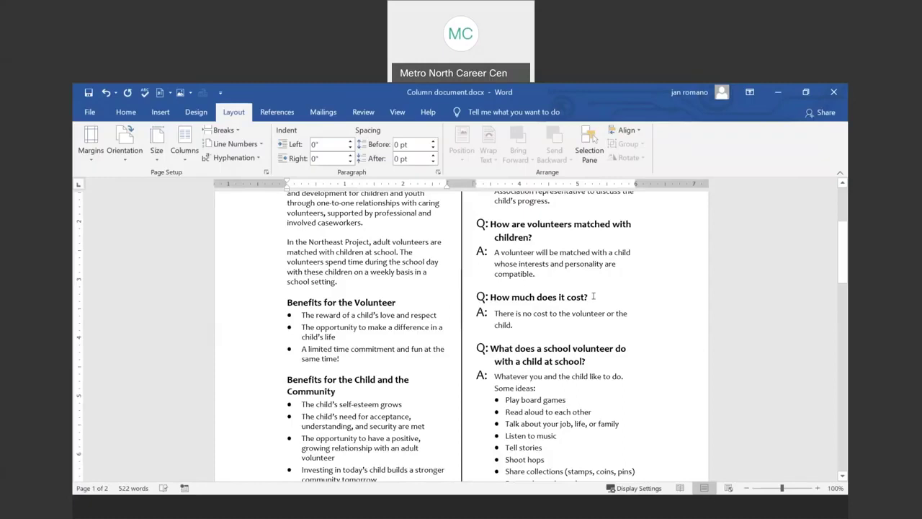
Place the insertion point at the start of the not-for-profit paragraph on page 2
scroll(593, 297, down, 18)
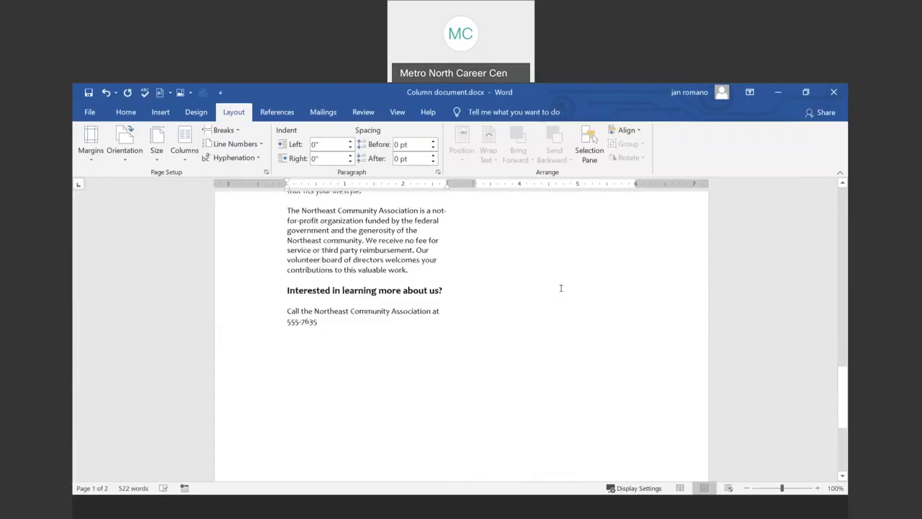
scroll(561, 288, down, 4)
scroll(561, 288, up, 15)
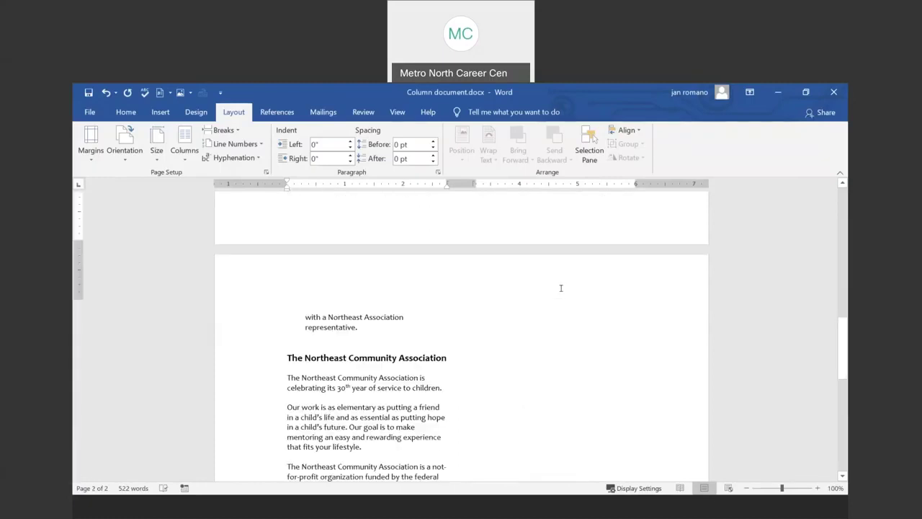
scroll(561, 288, down, 4)
scroll(561, 288, down, 5)
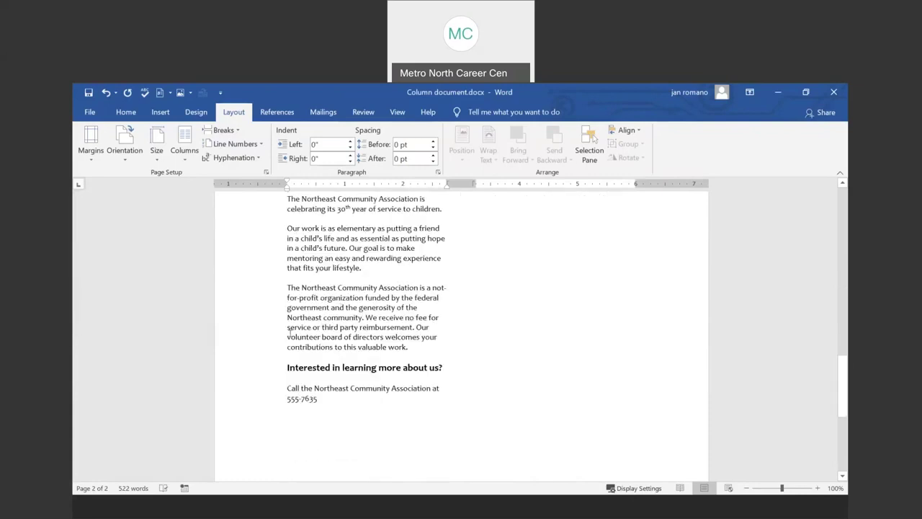
click(287, 368)
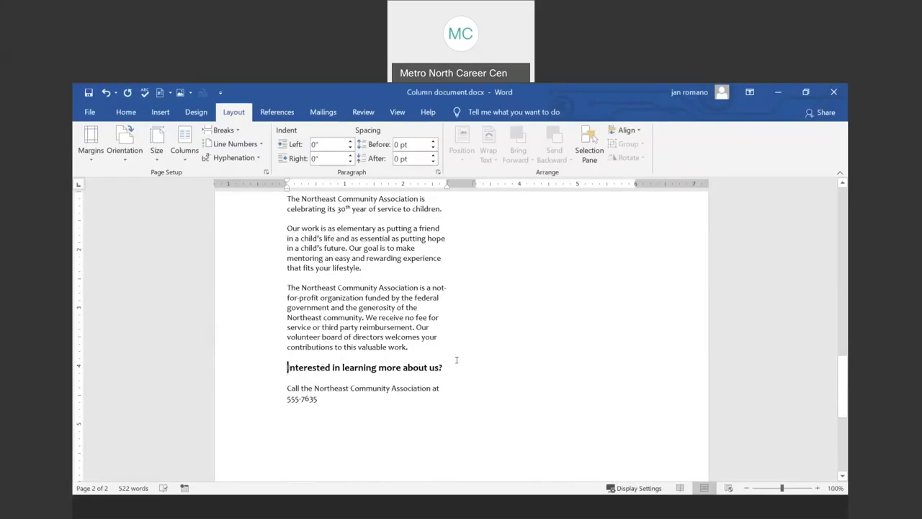
click(289, 287)
click(286, 287)
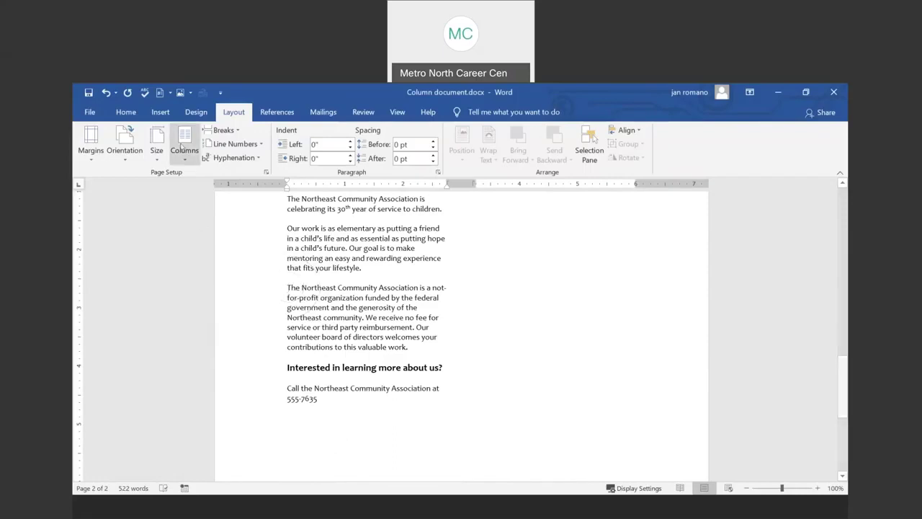
Insert a column break before the not-for-profit paragraph
click(232, 132)
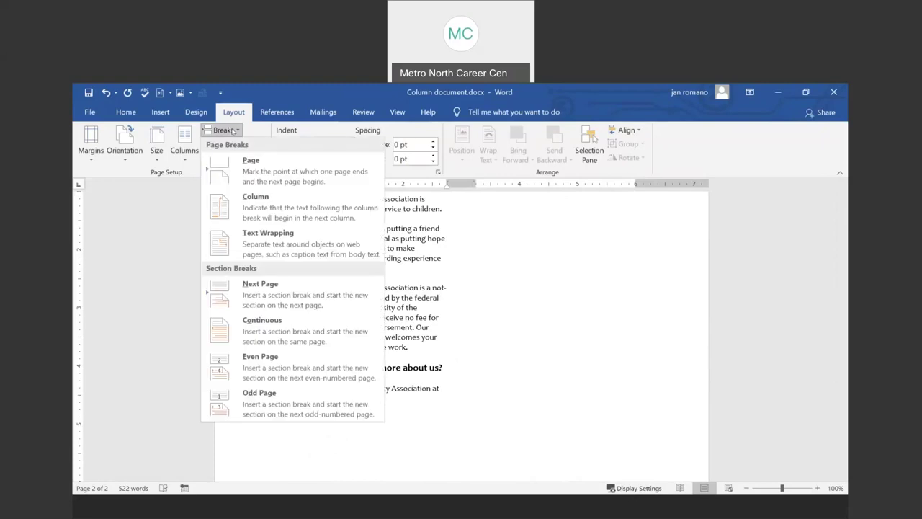
click(262, 207)
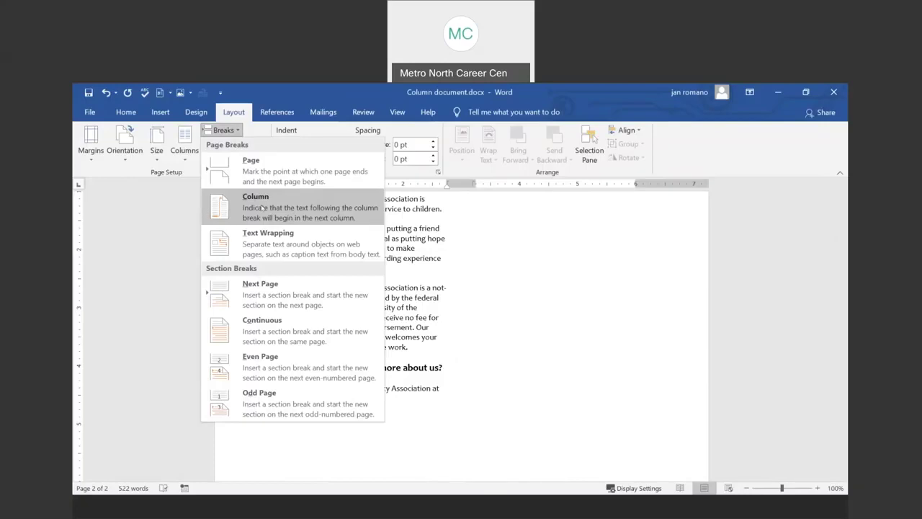
click(263, 207)
scroll(552, 298, up, 3)
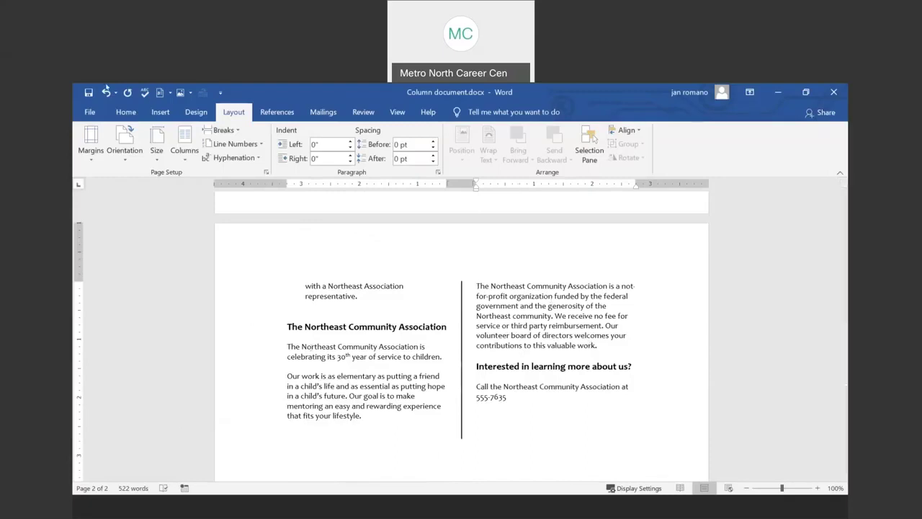
Undo the column break, then type several lines of random filler text below 555-7635
click(105, 93)
scroll(487, 282, down, 9)
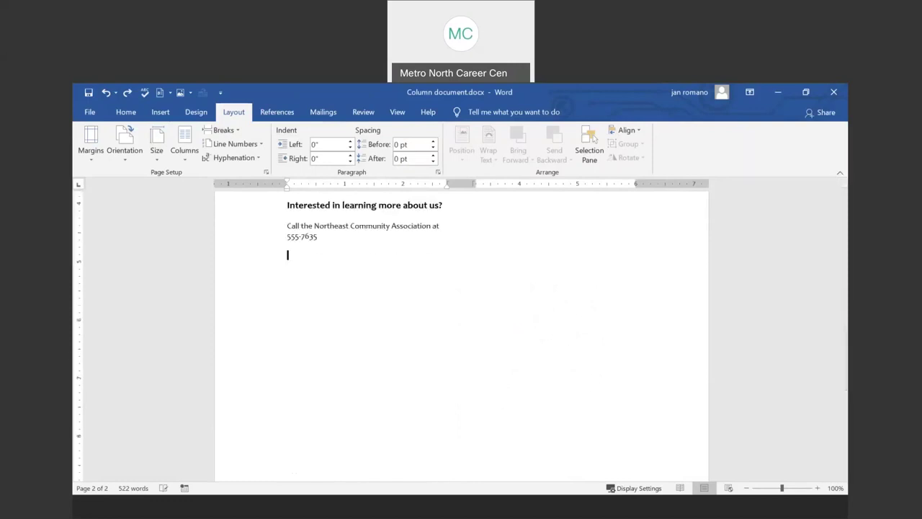
text(sdkjdsljsdfljksa)
key(Return)
text(sdkaj)
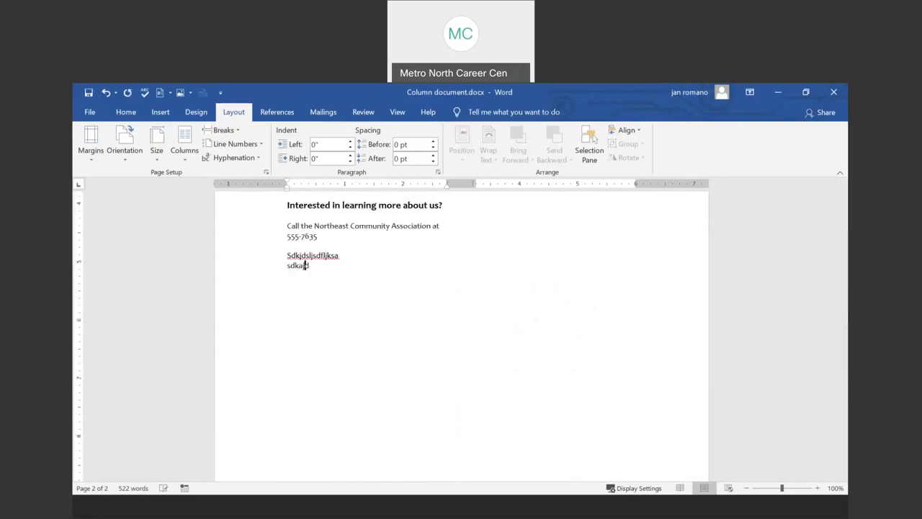
text(dsfkh)
key(Return)
text(assdfhasfd)
key(Return)
text(sadfkhdsf)
key(Return)
text(asdksdfhs'ad)
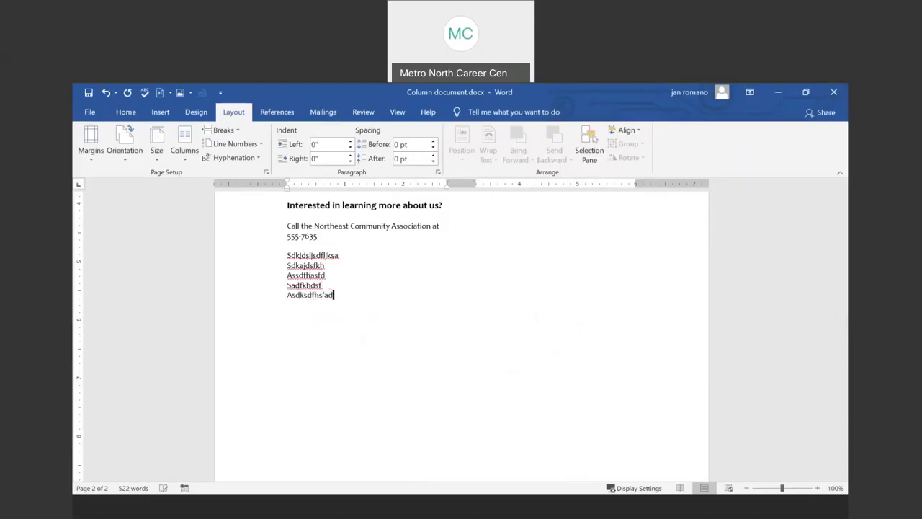
text(sdh)
key(Return)
text(ksda)
text(jhksdjhsdkfhsdkfh sadkhdsfkh)
text(sfd sadkhsdfkhsfd )
text(sdkfhsdfkjhsdfkh)
scroll(590, 144, up, 1)
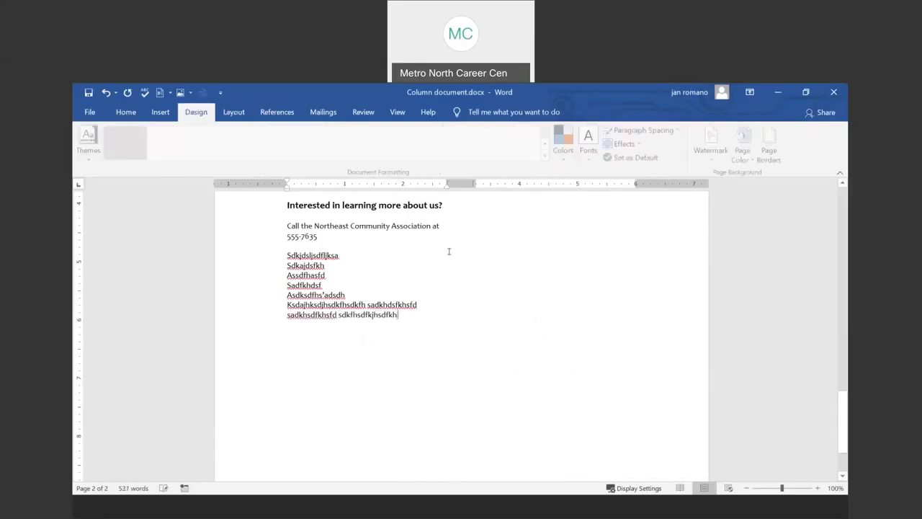
scroll(449, 251, up, 5)
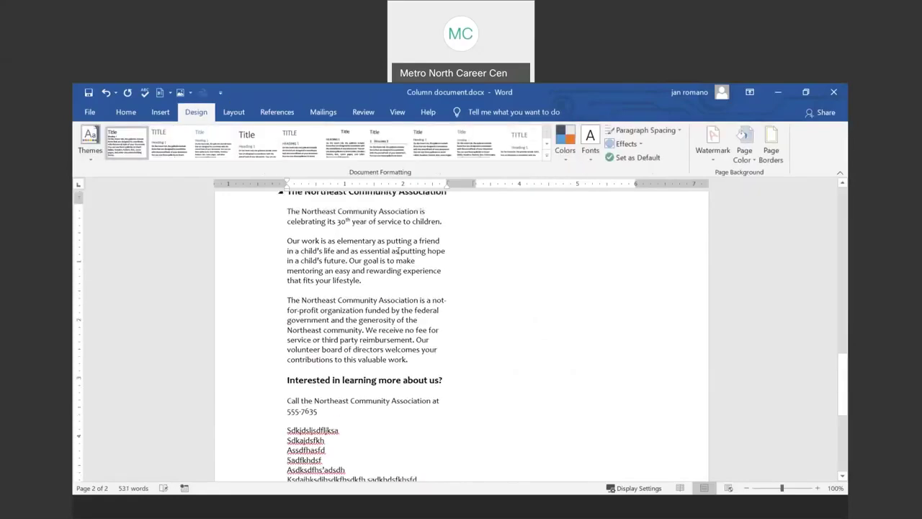
scroll(399, 251, up, 2)
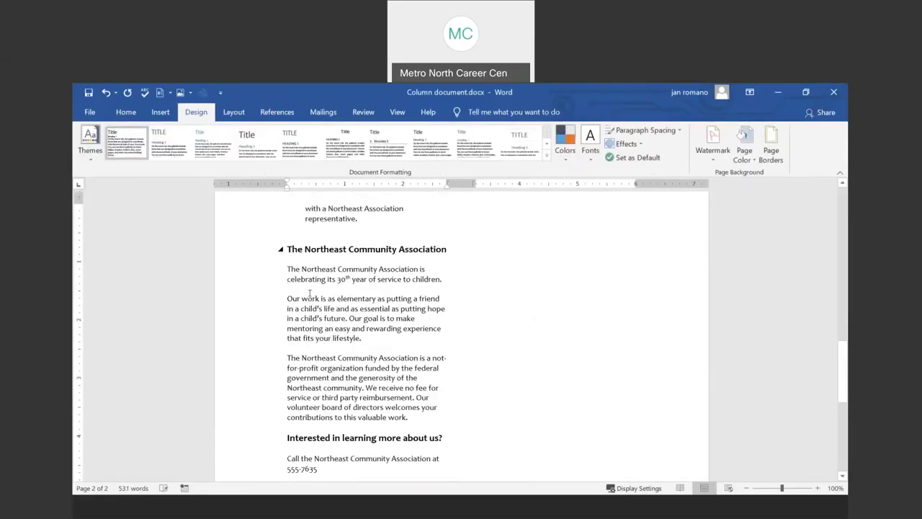
Insert a column break before the 'Interested in learning more about us?' heading
click(287, 436)
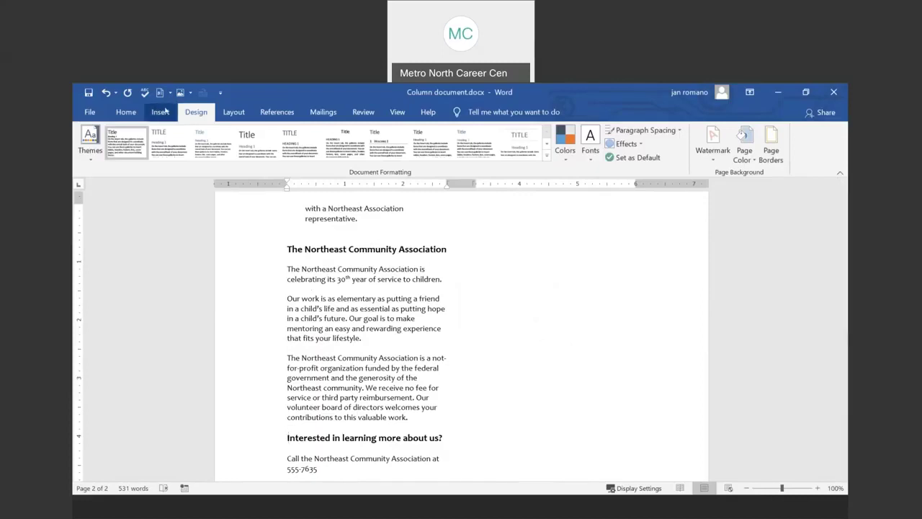
click(235, 113)
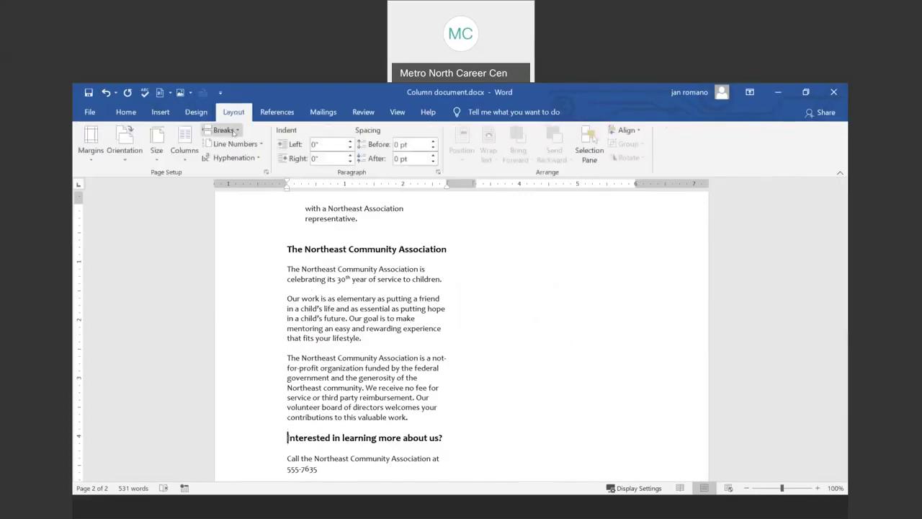
click(224, 130)
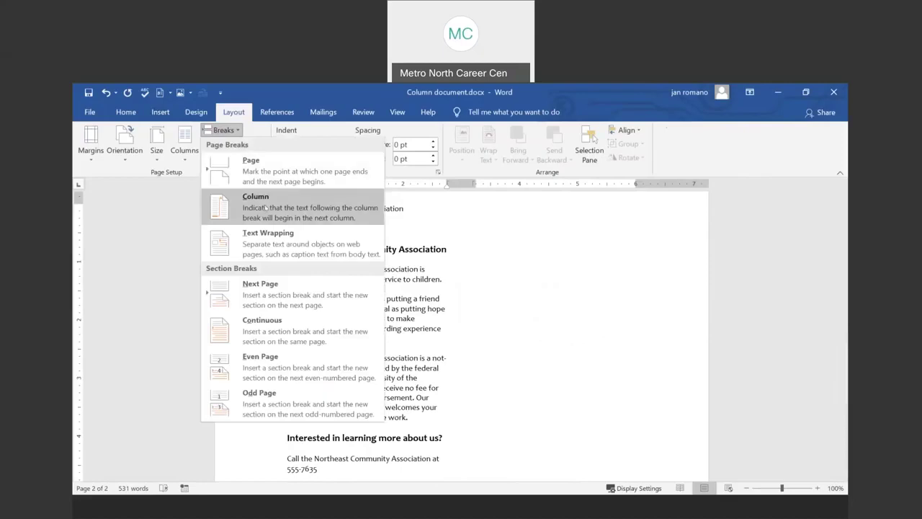
click(265, 207)
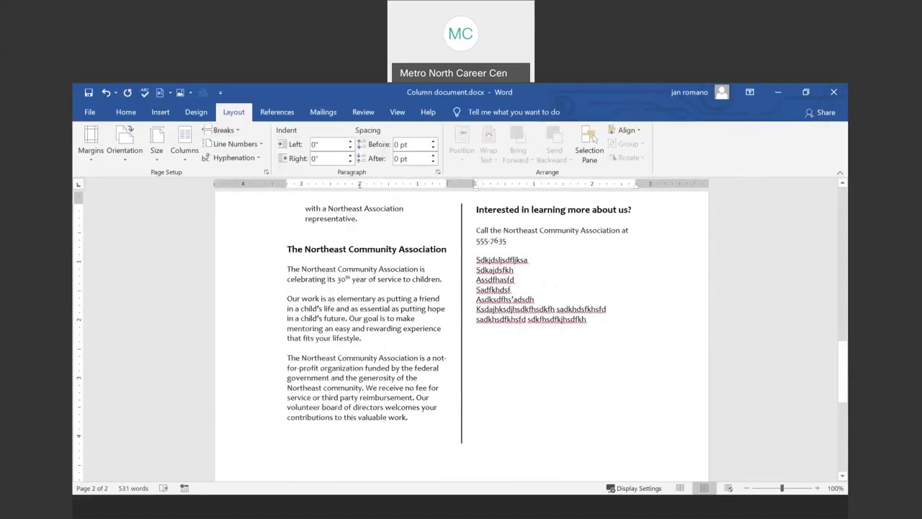
Scroll back up and select the entire document
scroll(598, 245, up, 2)
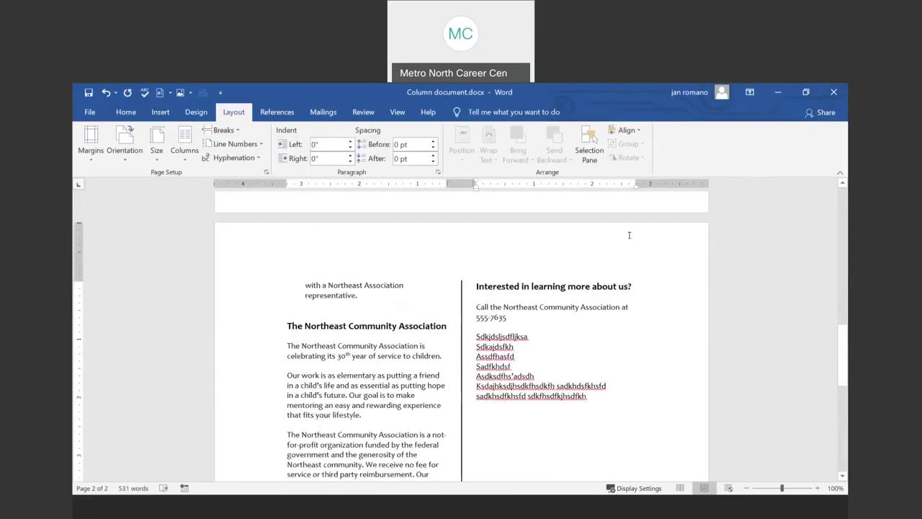
scroll(630, 235, up, 7)
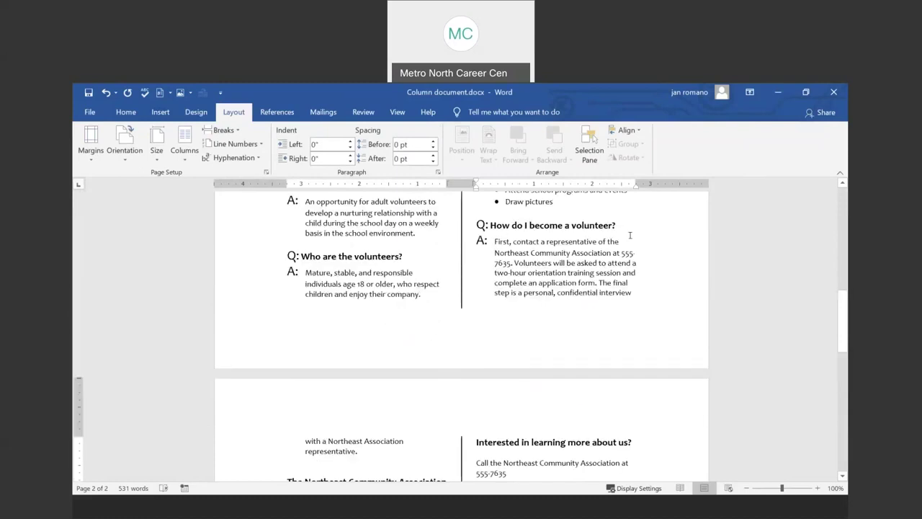
scroll(630, 235, up, 11)
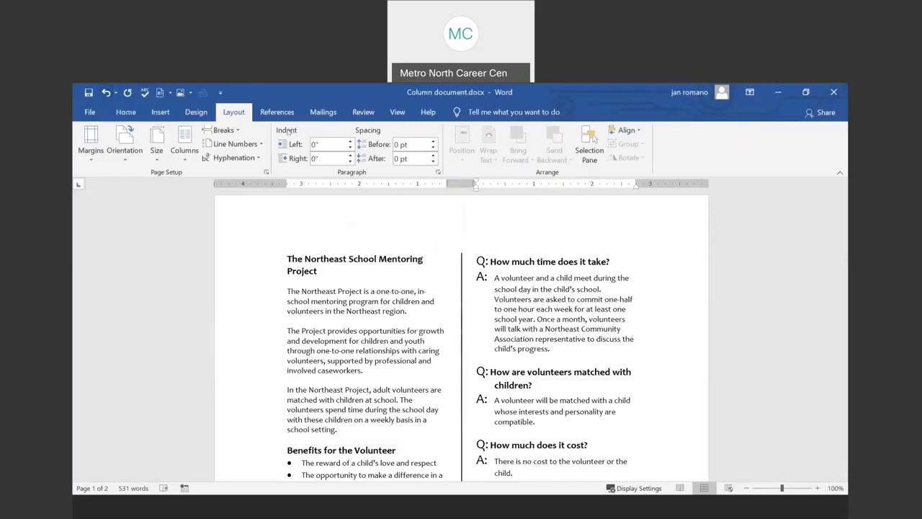
key(ctrl+a)
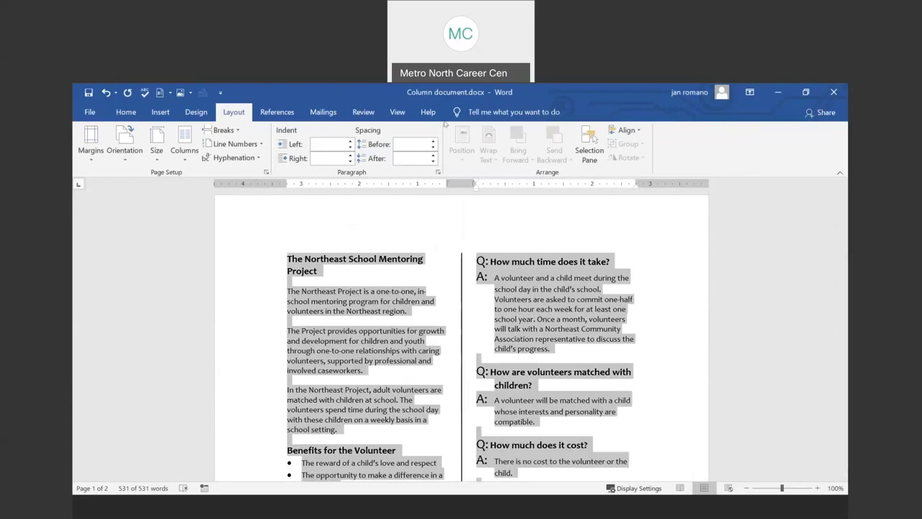
Reset the whole document to a single column
click(187, 137)
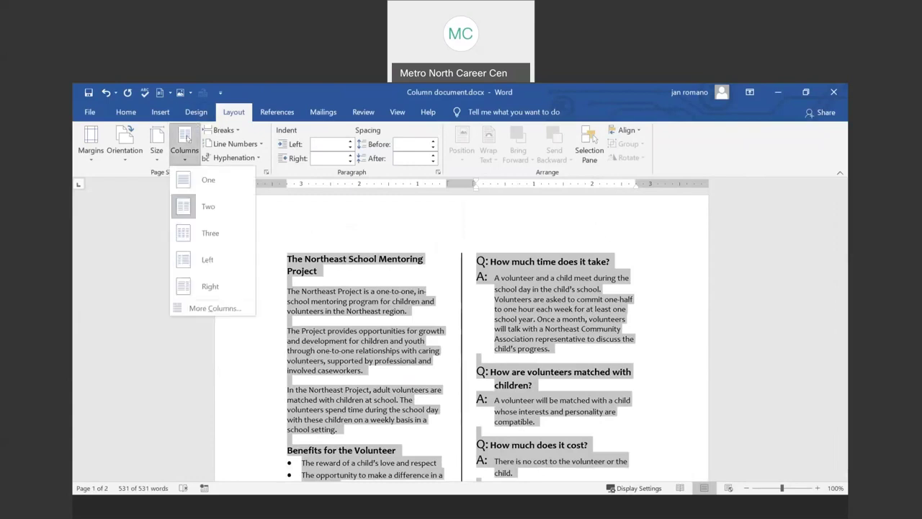
click(208, 179)
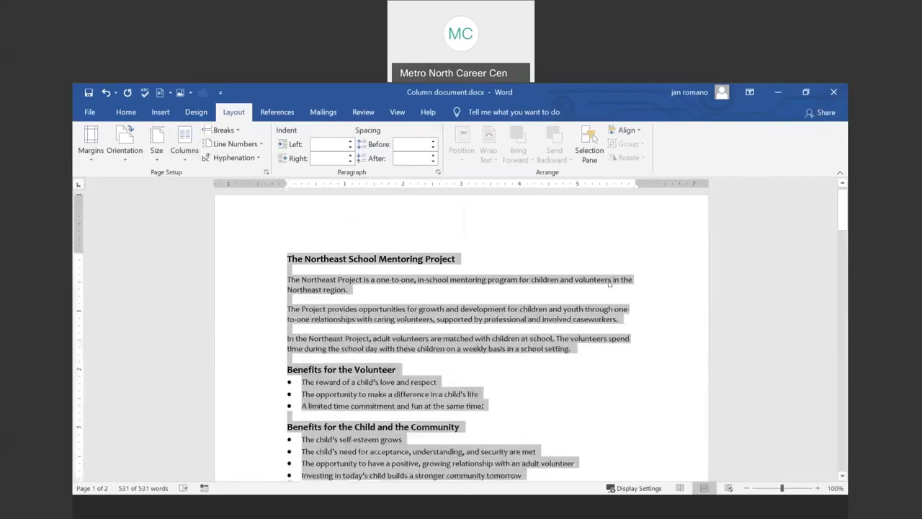
scroll(526, 258, down, 5)
scroll(526, 258, down, 20)
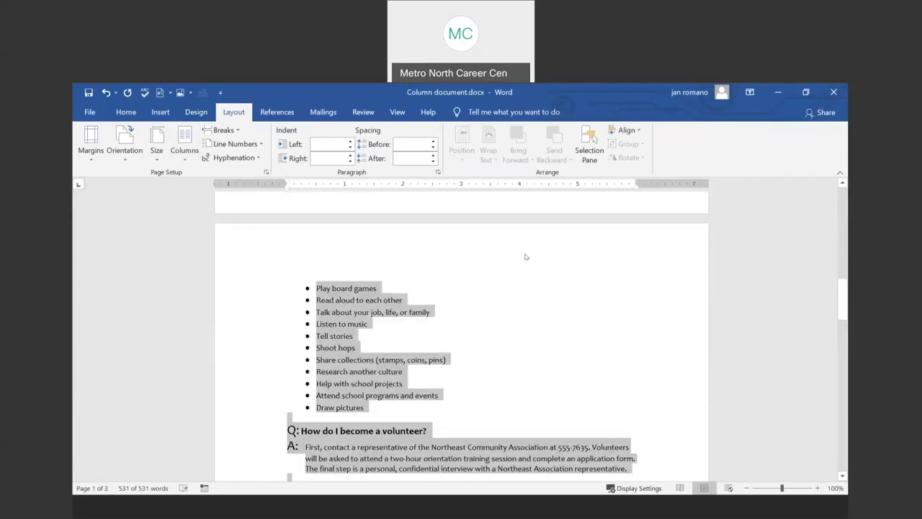
scroll(526, 257, up, 20)
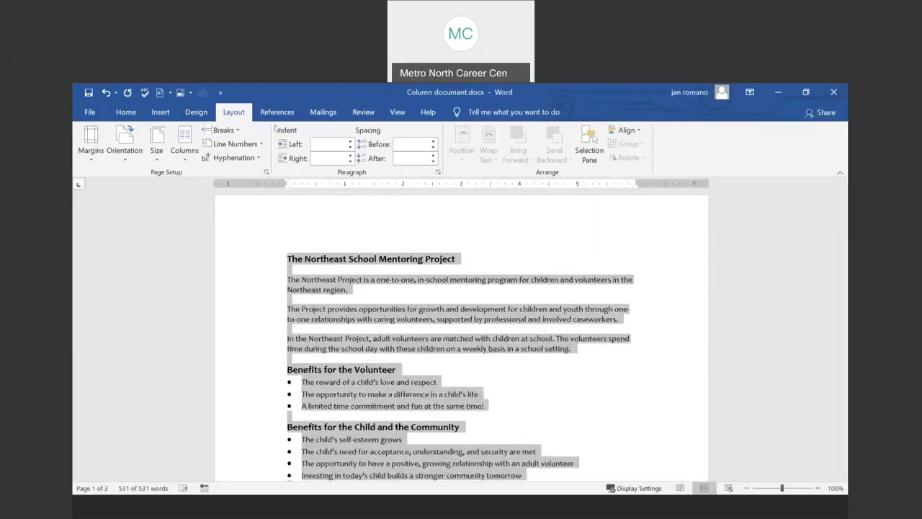
Switch the document to three columns without dividing lines
click(185, 148)
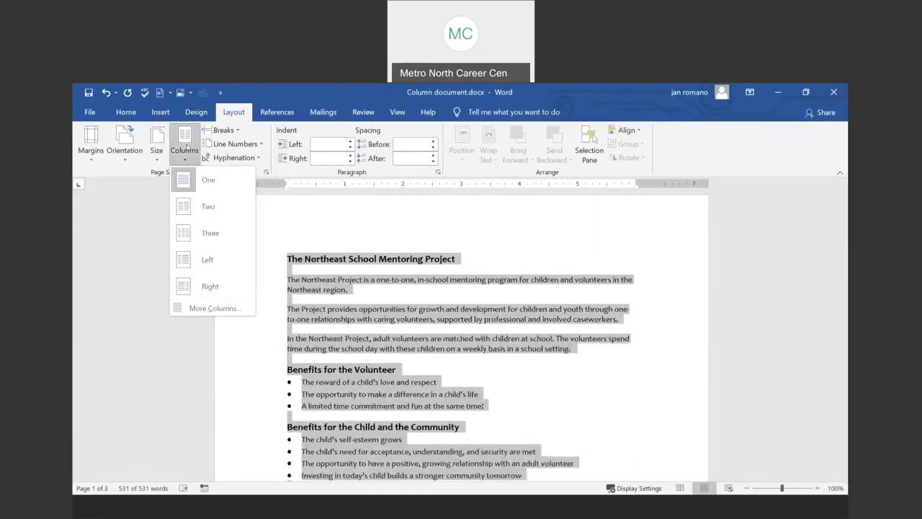
click(209, 235)
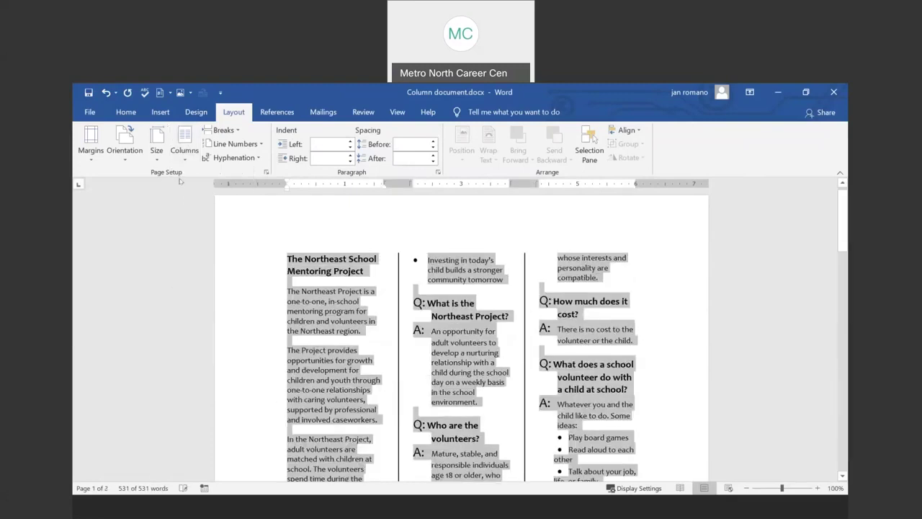
click(185, 154)
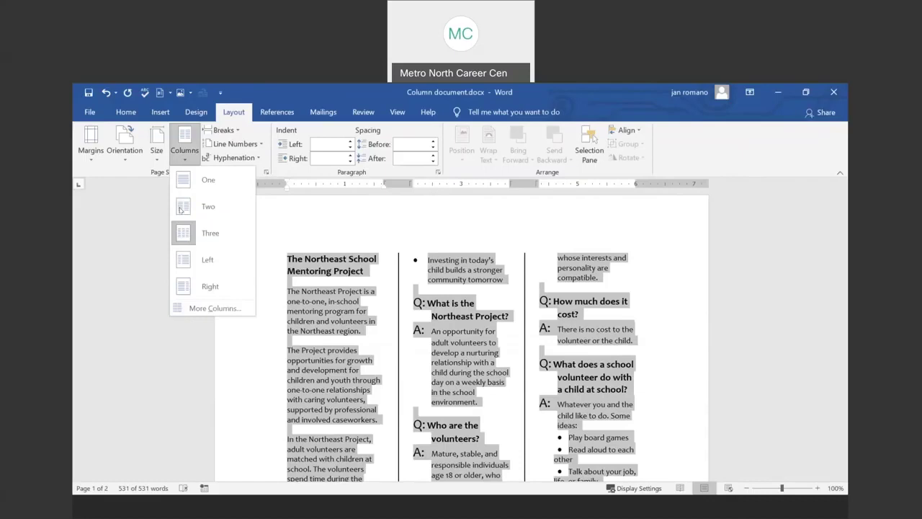
click(199, 308)
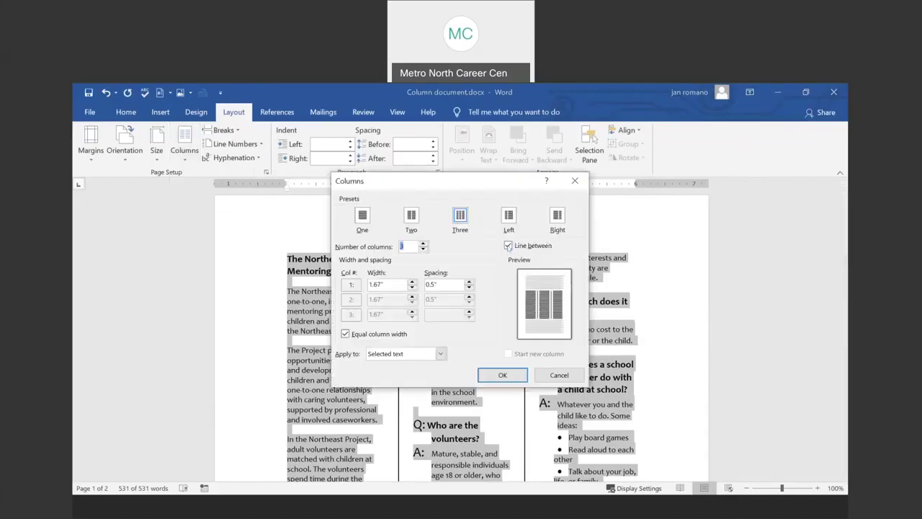
click(508, 246)
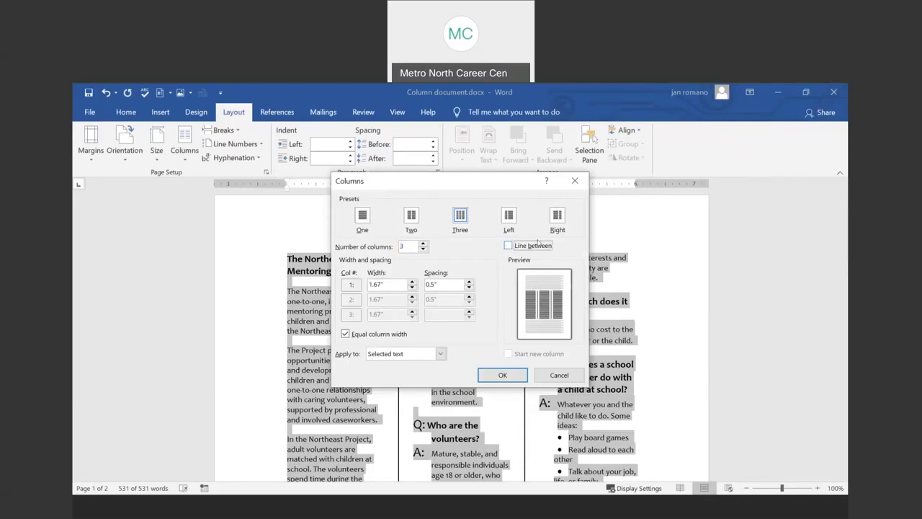
click(502, 375)
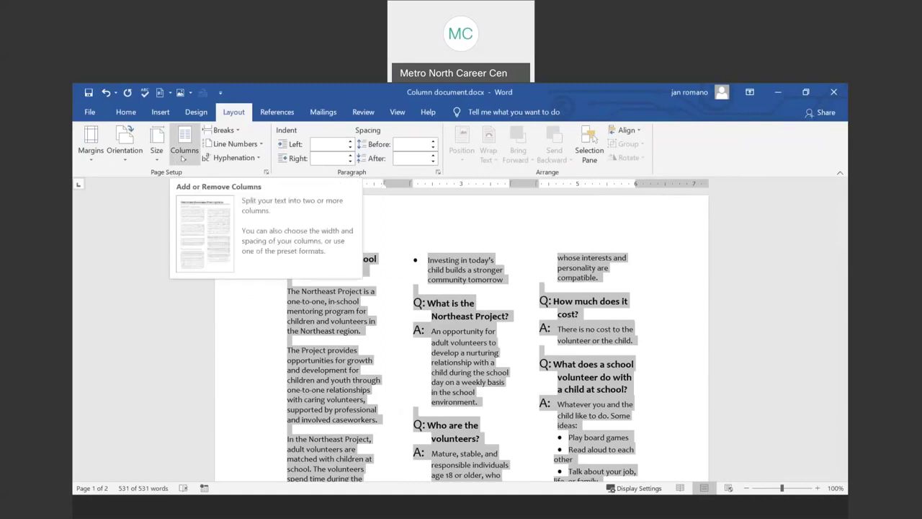
Reapply the three columns with dividing lines turned on
click(184, 157)
click(231, 309)
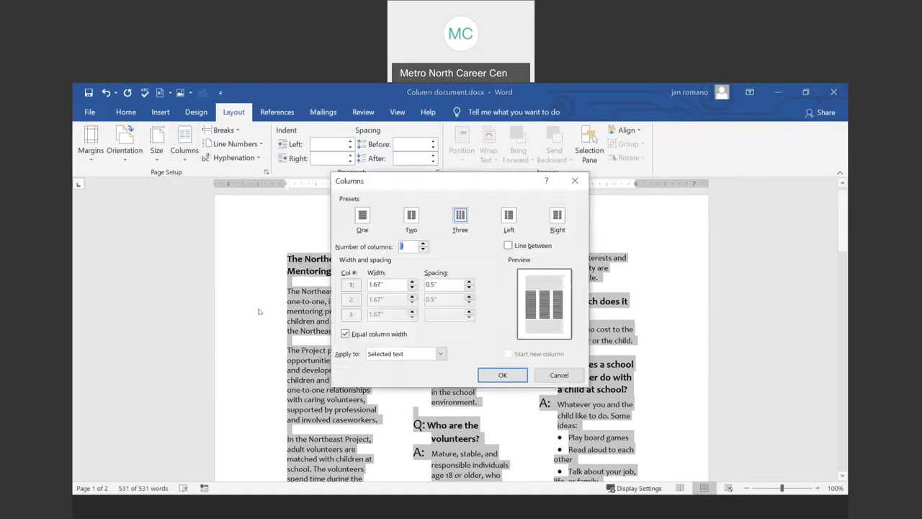
click(508, 245)
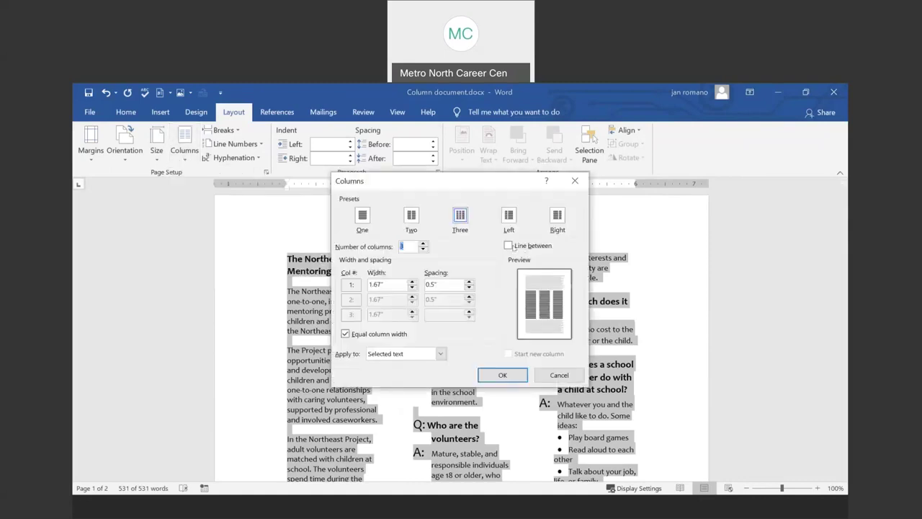
click(503, 376)
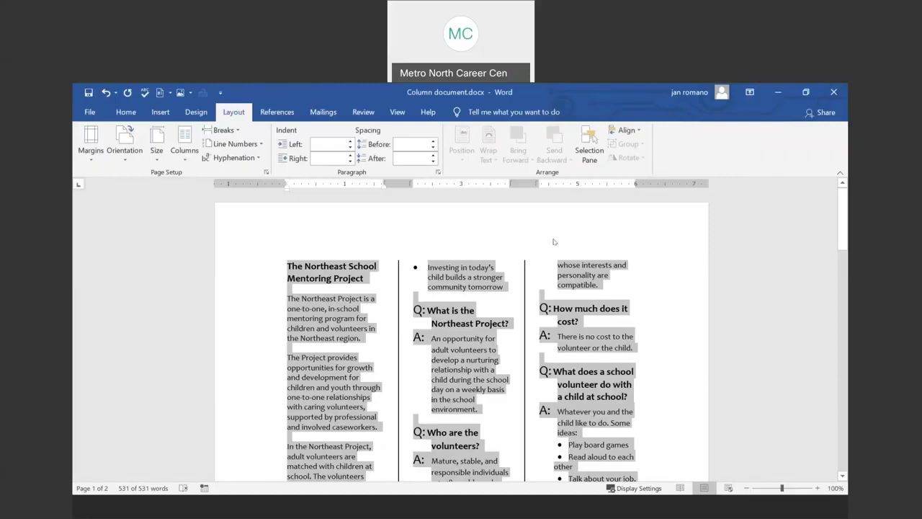
Undo the three-column layout so the document runs in one column again
scroll(555, 241, down, 5)
scroll(553, 242, down, 3)
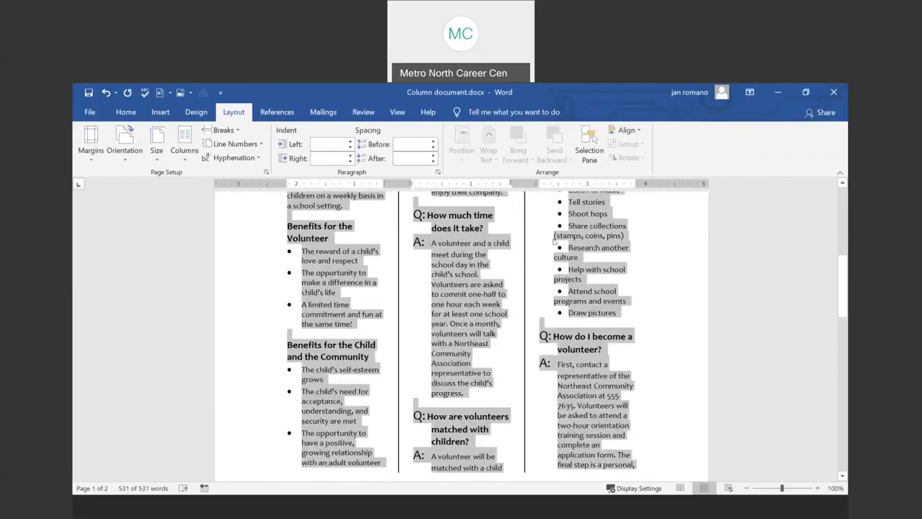
scroll(553, 242, up, 8)
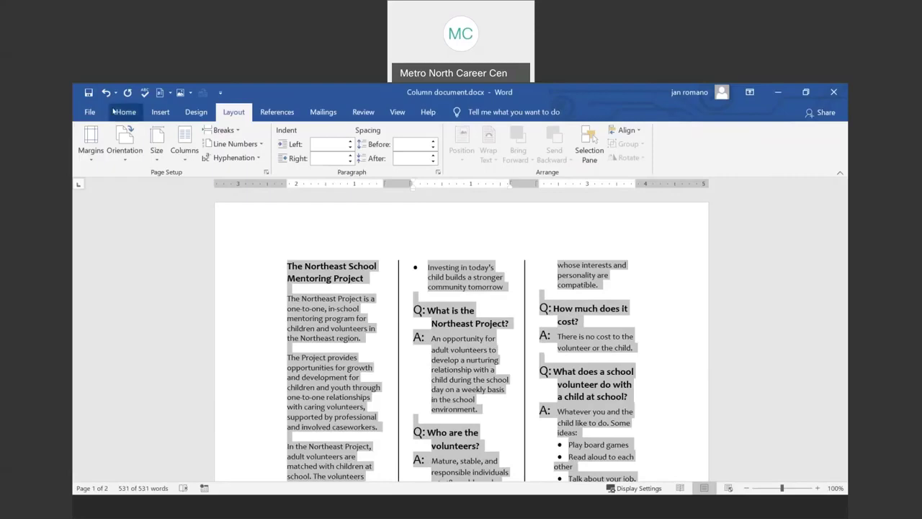
click(106, 92)
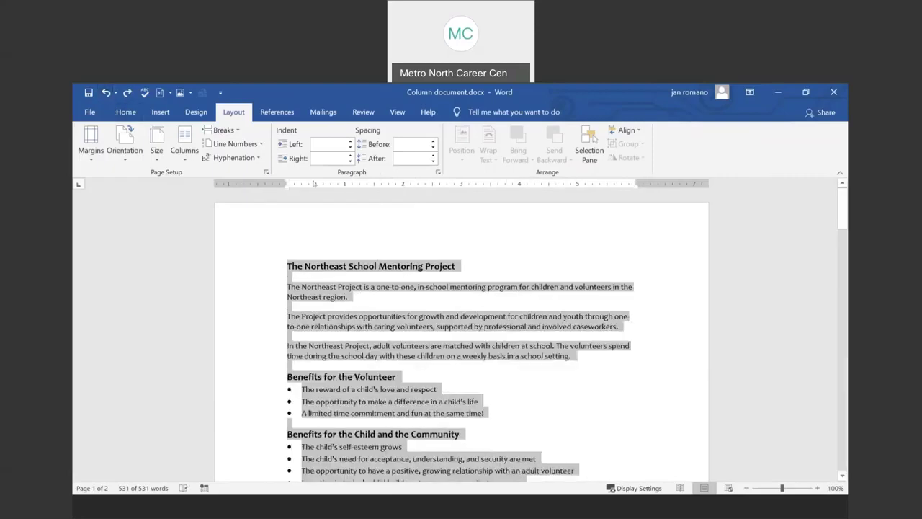
click(90, 112)
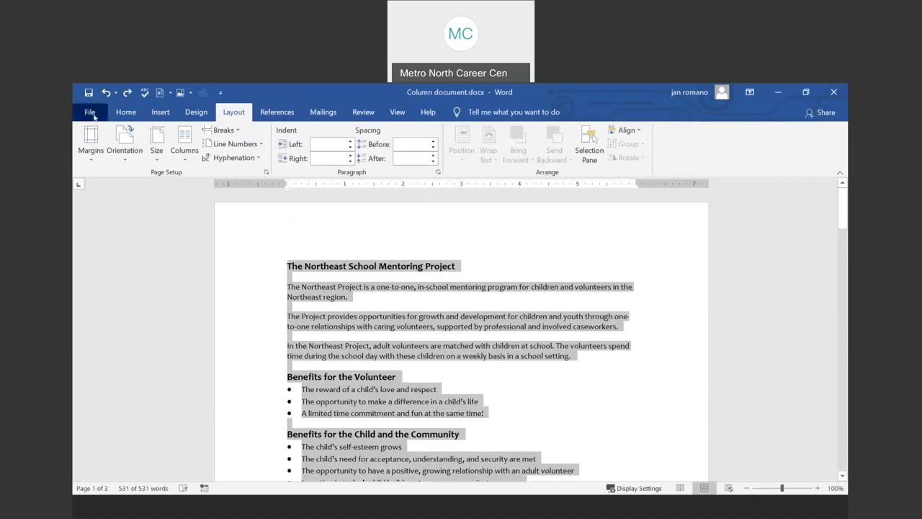
Create a blank document and list Word, Excel and PowerPoint on separate lines
click(105, 168)
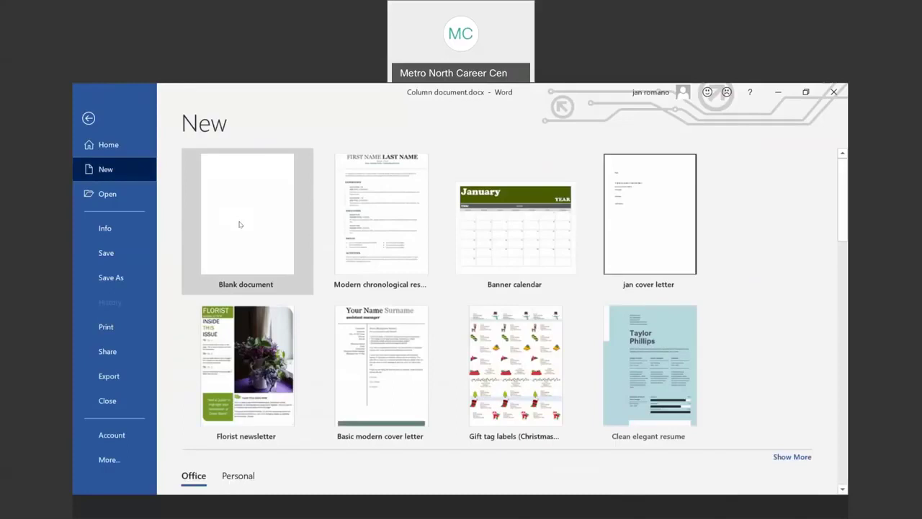
click(238, 223)
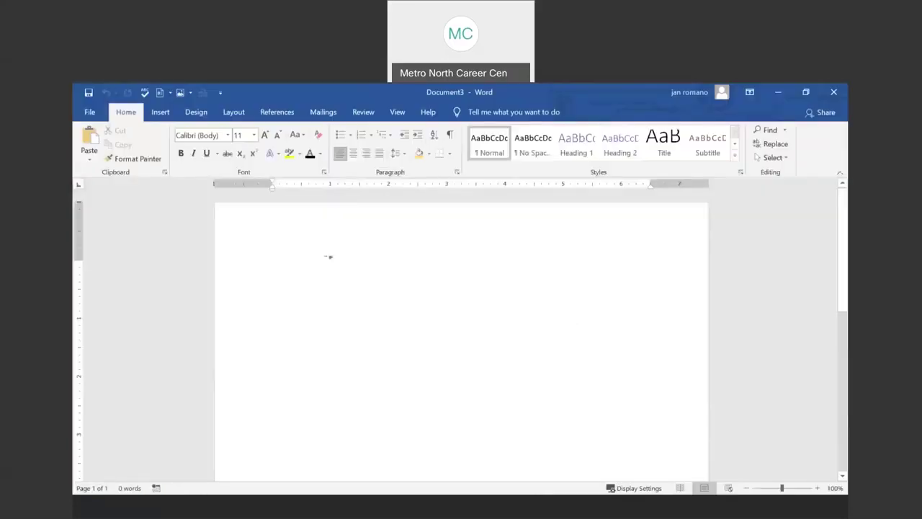
text(Word)
key(Return)
text(Excel)
key(Return)
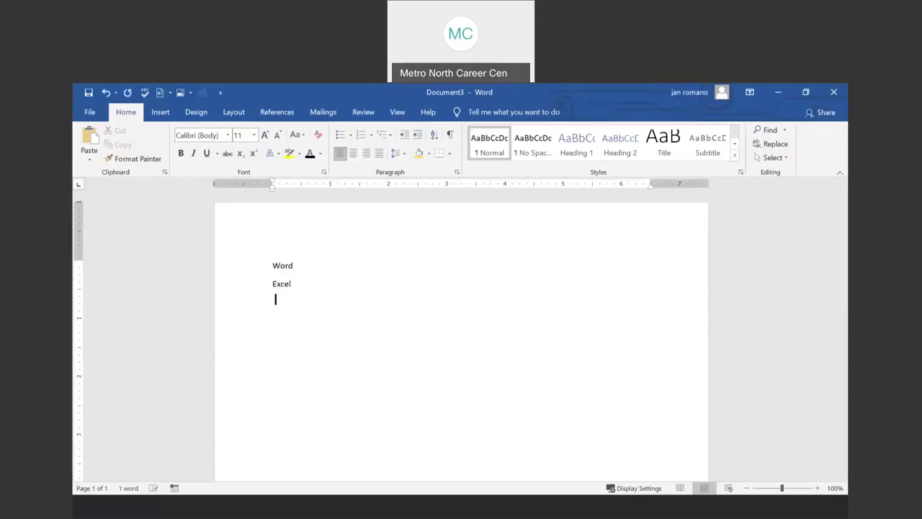
text(PowerPoint)
key(Return)
Add Outlook, Windows and QuickBooks on their own lines
text(Outlook)
key(Return)
text(Windows)
key(Return)
text(QuickB)
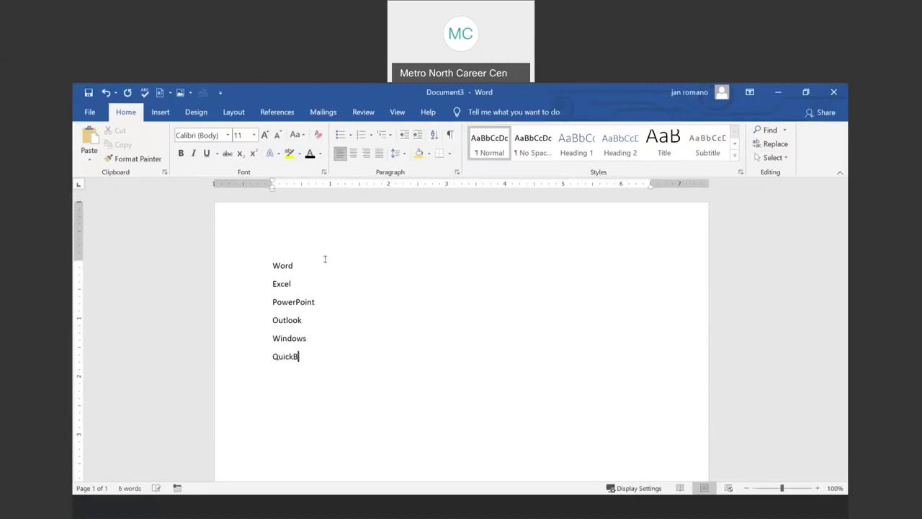
text(ooks)
key(Return)
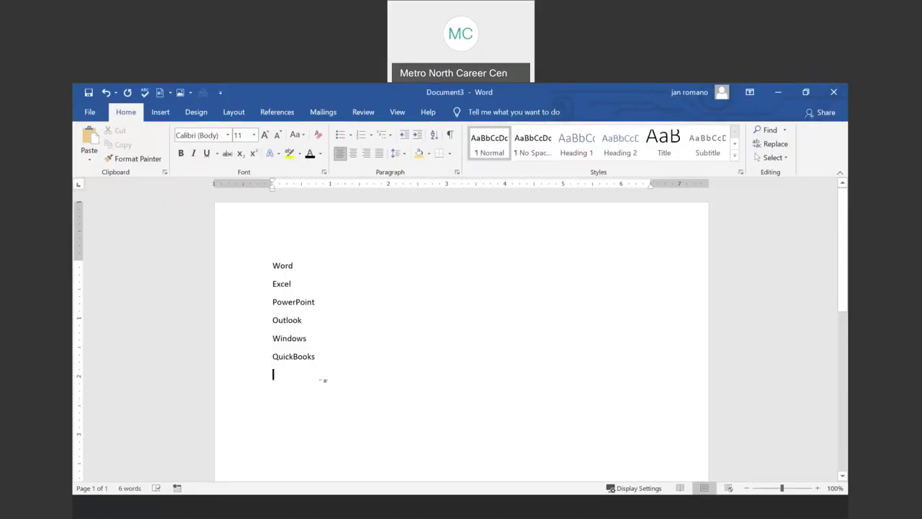
Select the six program names and split them into two columns
click(316, 356)
key(Down)
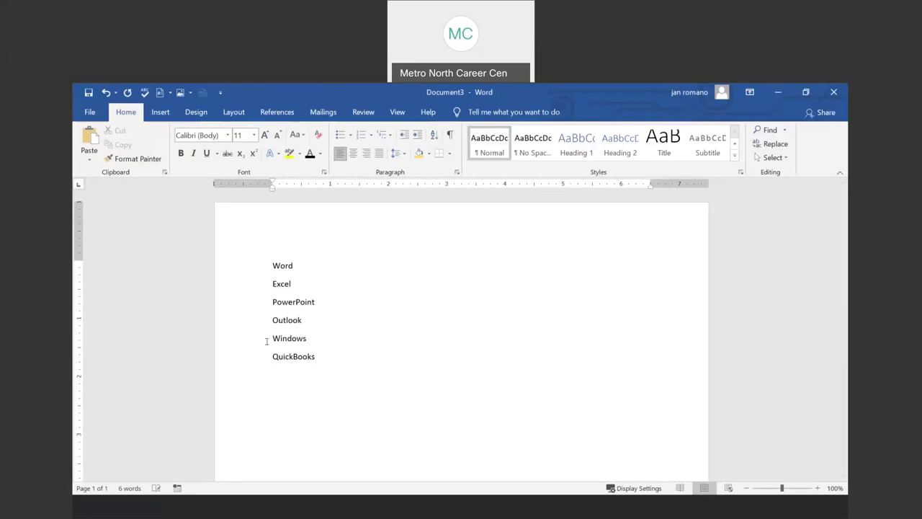
drag(241, 265, 248, 355)
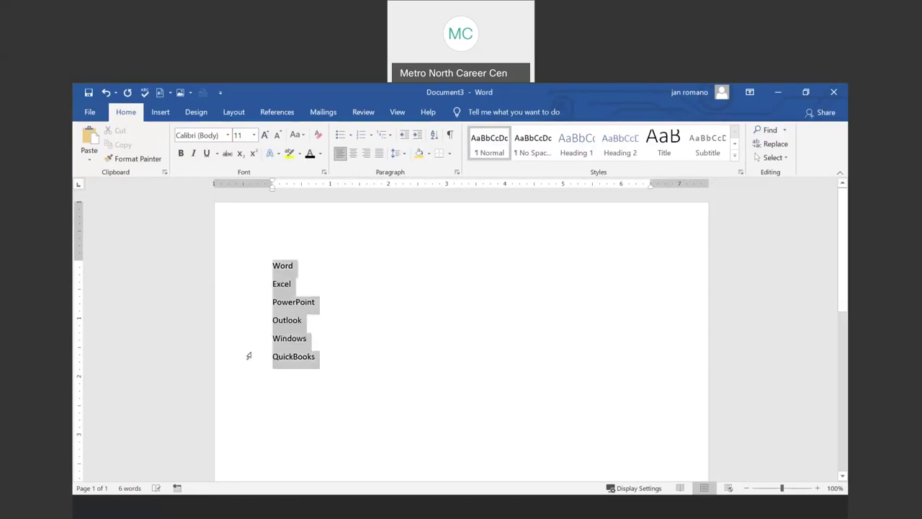
click(234, 112)
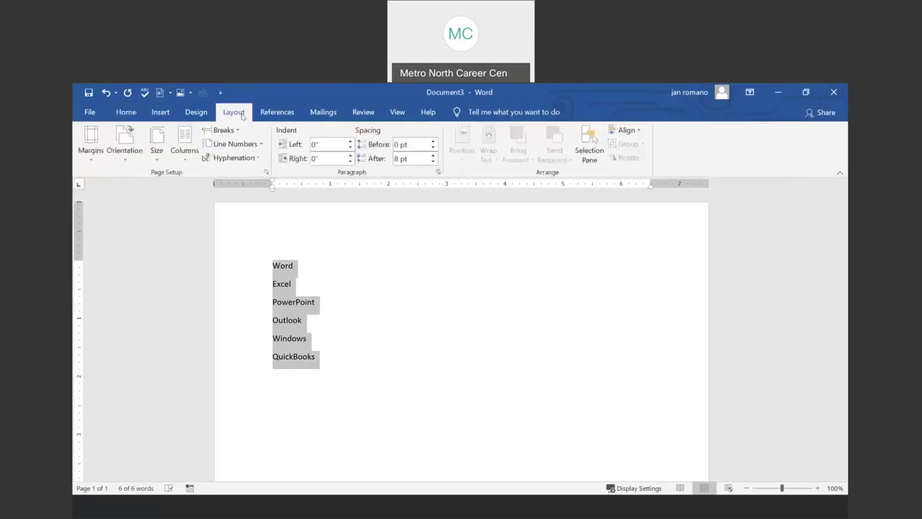
click(187, 144)
click(202, 214)
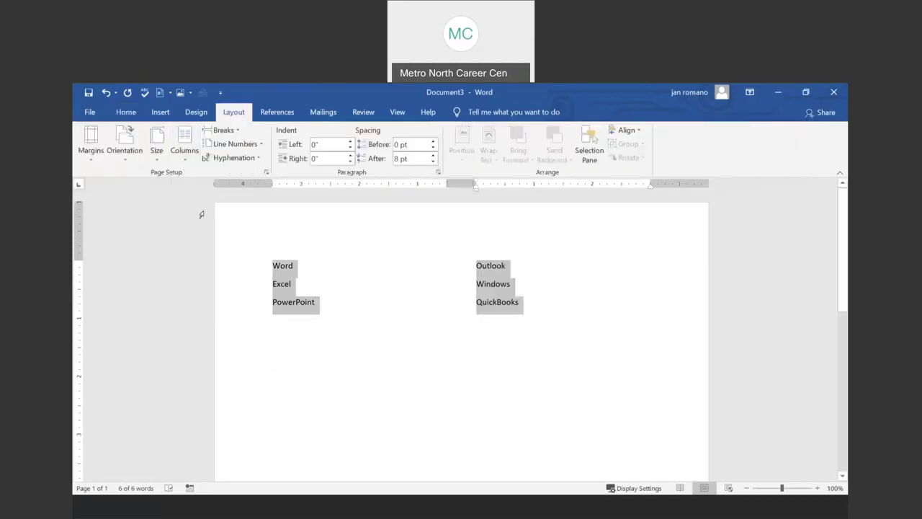
Add bullets to all six items in the two-column list
click(126, 111)
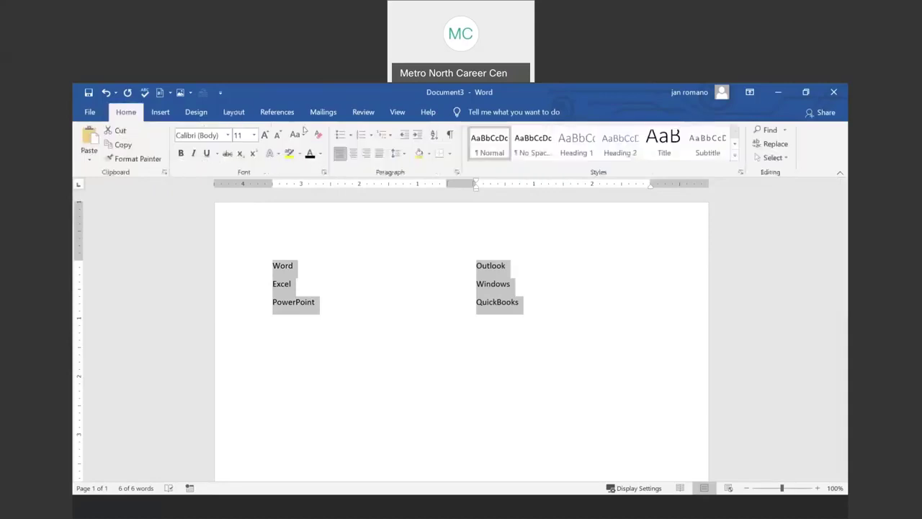
click(340, 135)
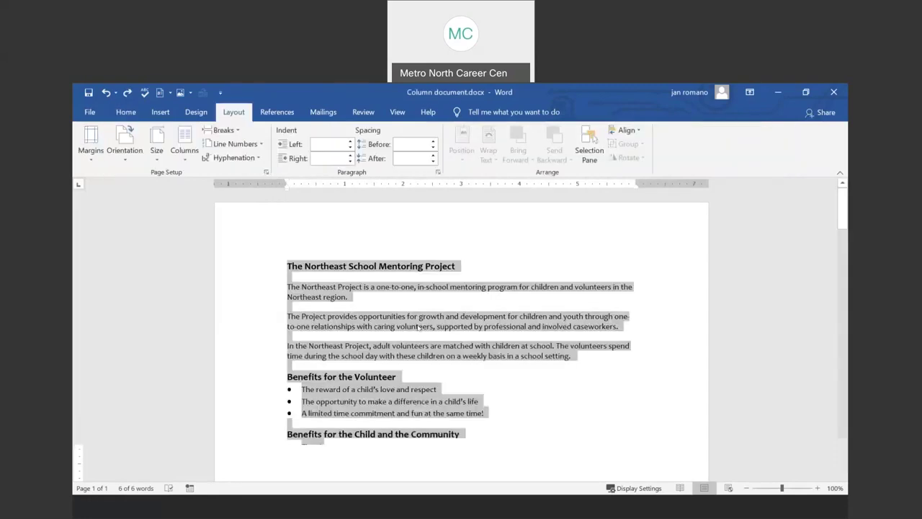
scroll(419, 328, down, 2)
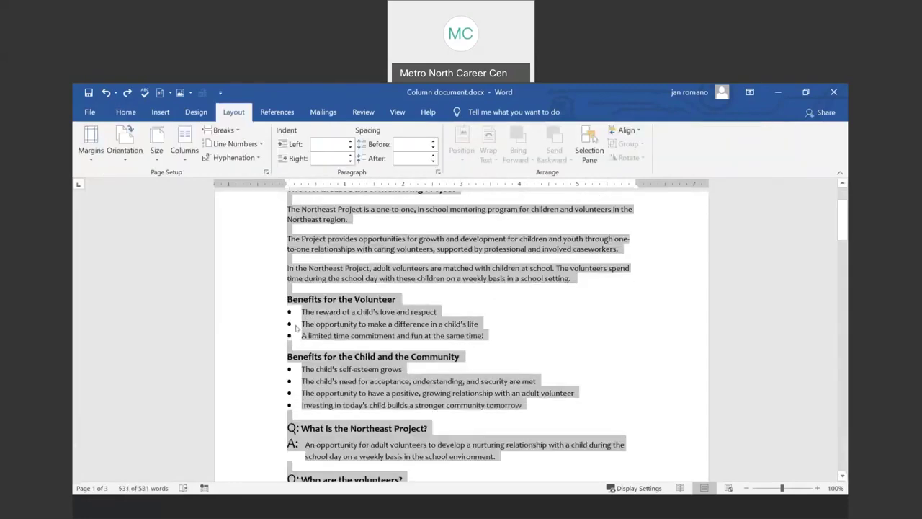
Split the selected Benefits for the Volunteer section into two columns
drag(252, 303, 257, 341)
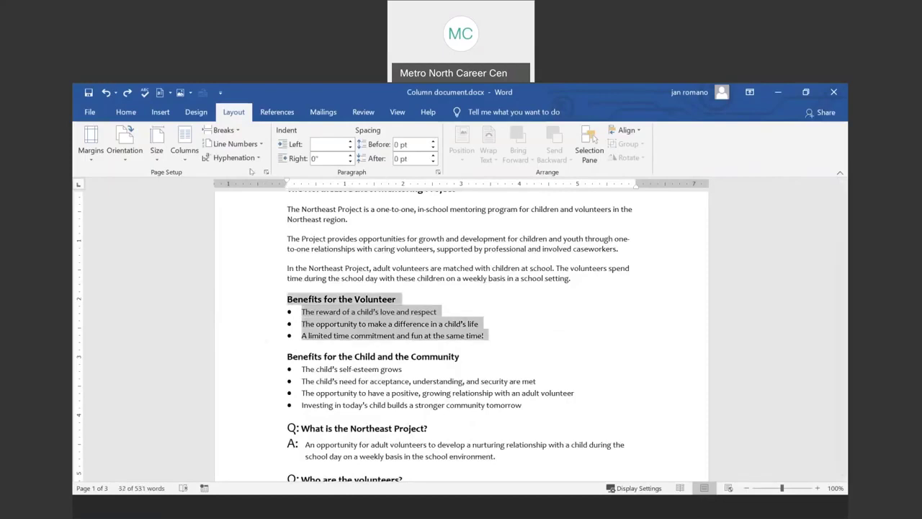
click(185, 141)
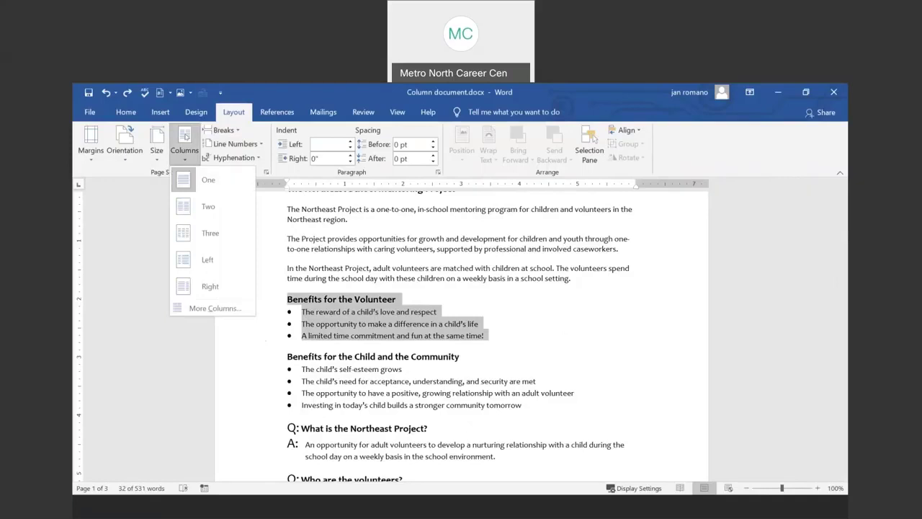
click(208, 208)
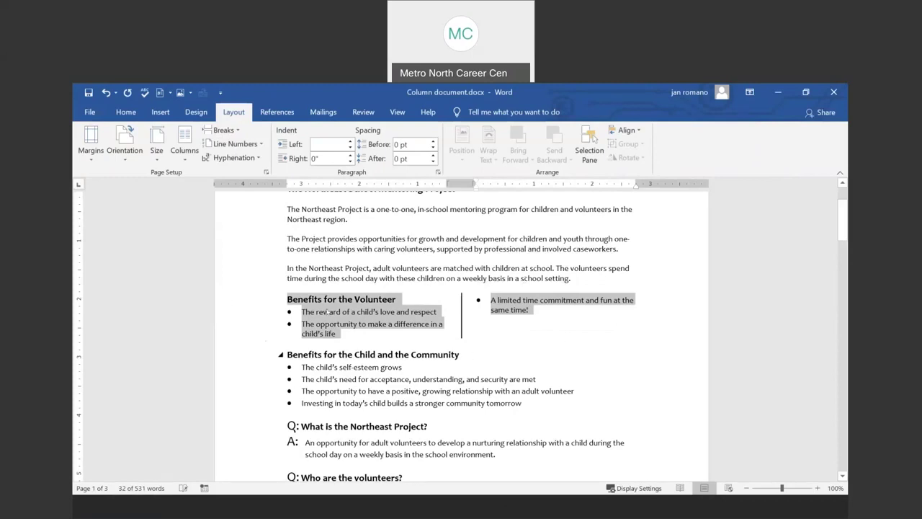
Add bulleted test lines 'sljdflkj' and 'a' in the right column, then show PowerPoint's Resources slide
click(543, 310)
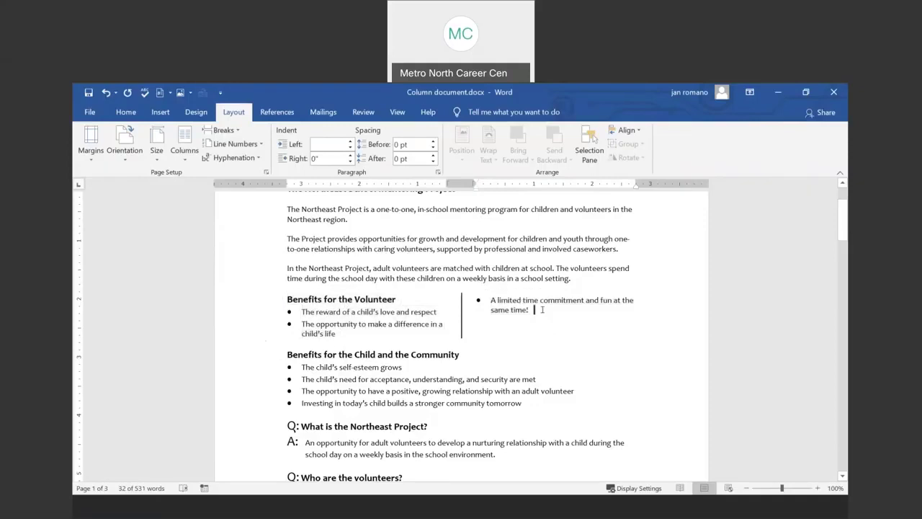
key(Down)
text(sljdflkj)
key(Return)
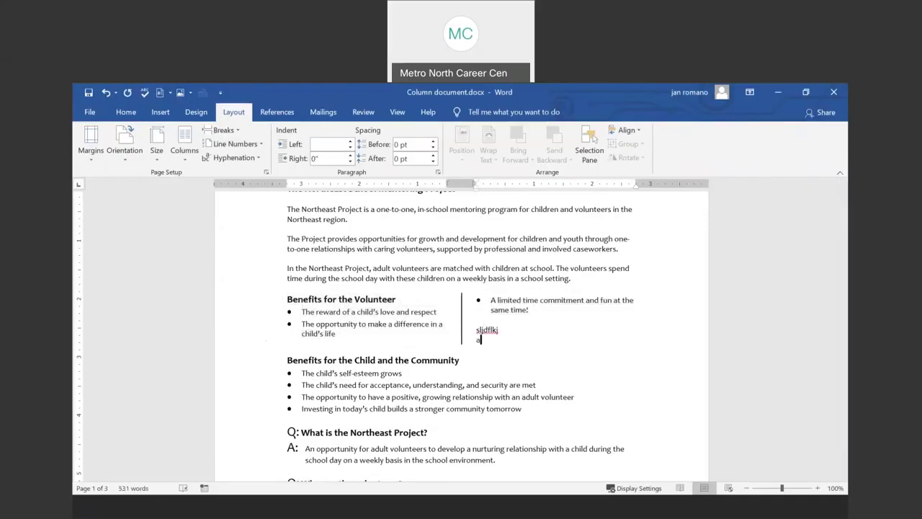
text(a)
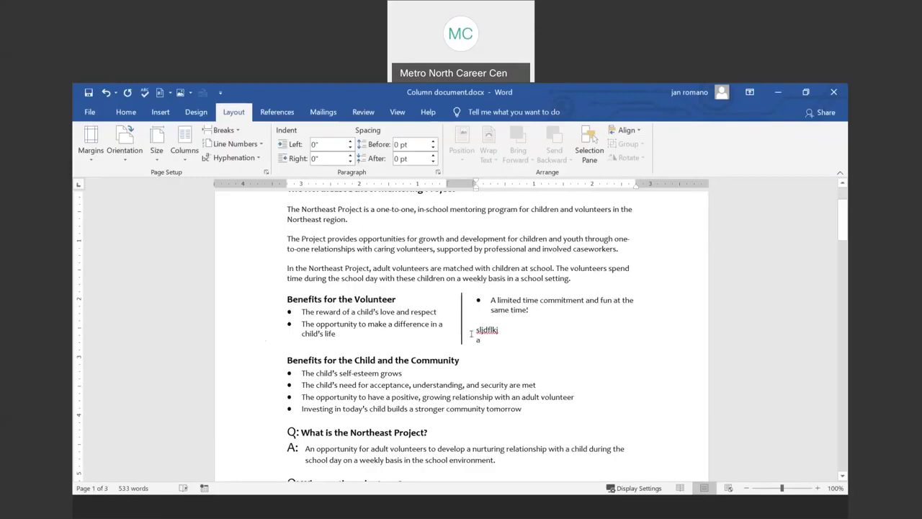
drag(477, 328, 507, 336)
click(126, 112)
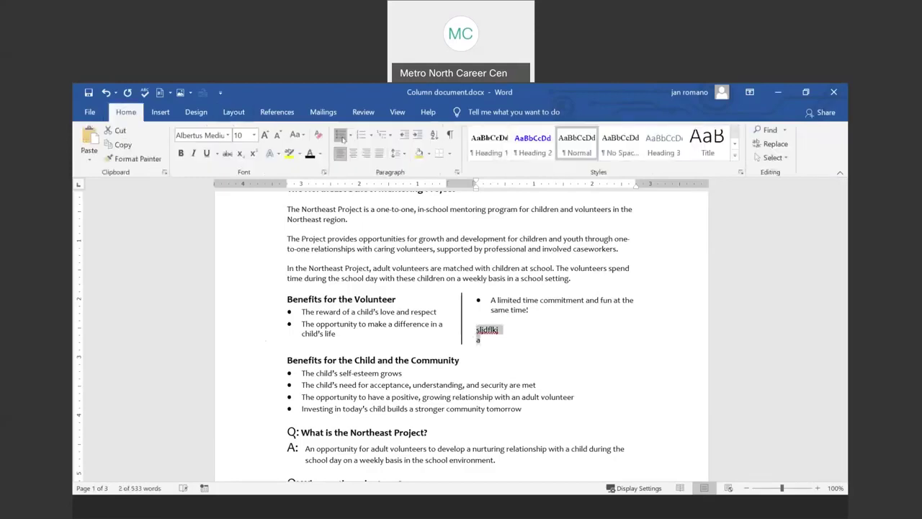
click(342, 136)
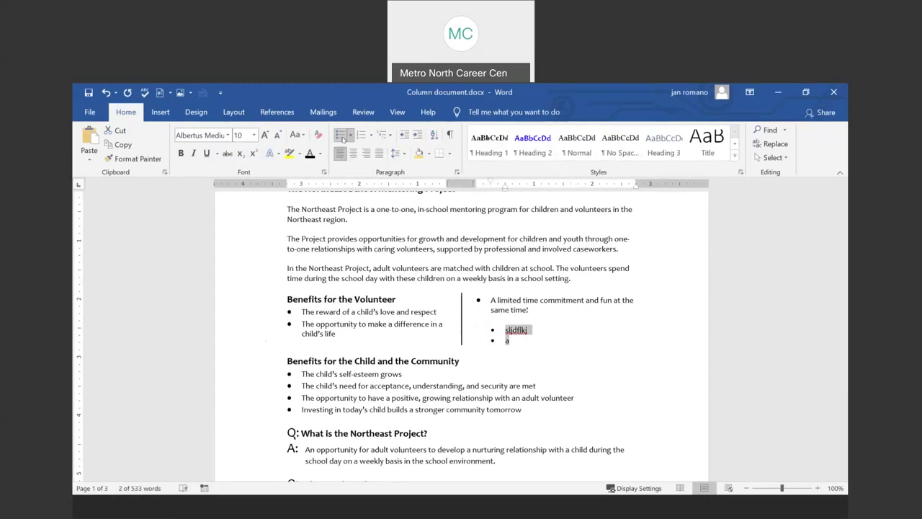
scroll(675, 385, up, 2)
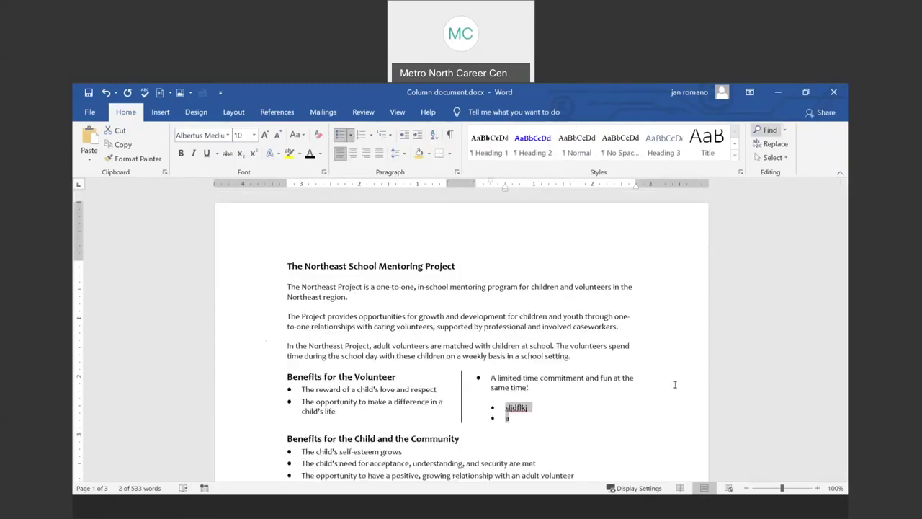
key(alt+Tab)
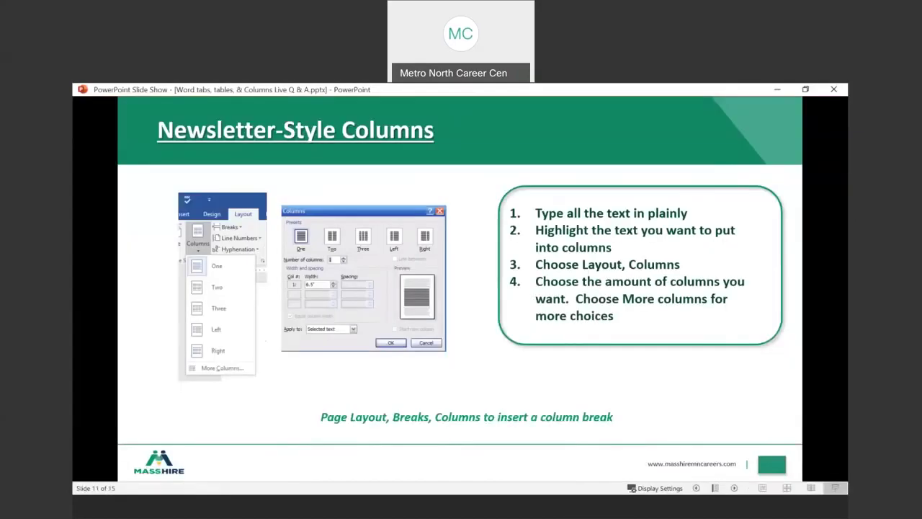
key(Right)
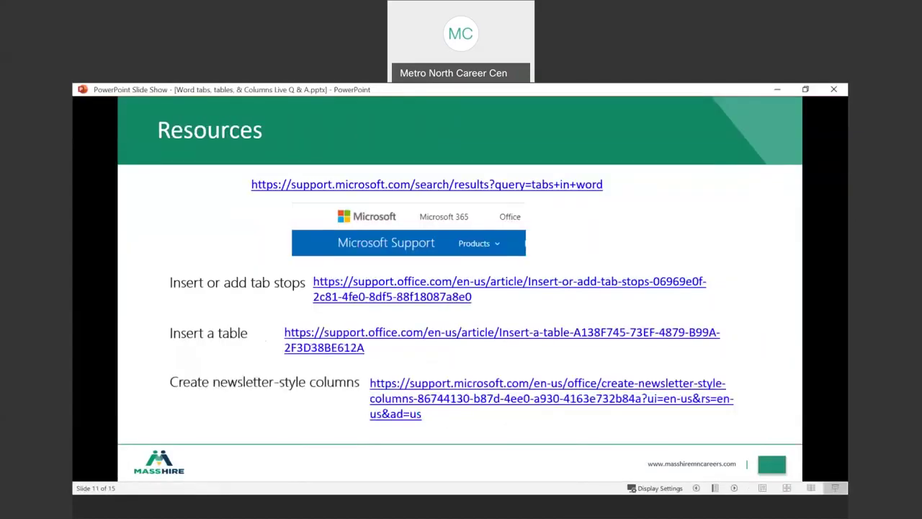